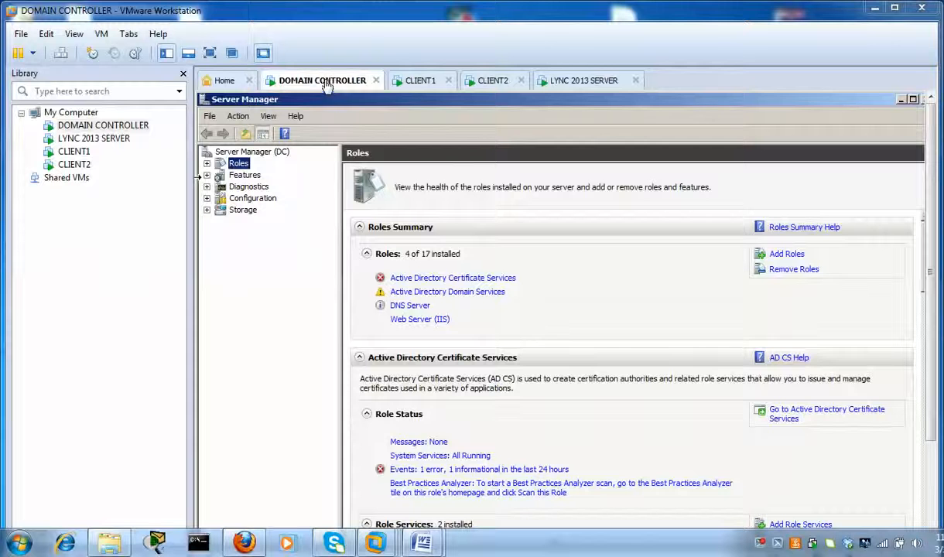
# - Look over the CLIENT1, CLIENT2 and LYNC 2013 SERVER machines, then return to the domain controller
pyautogui.click(420, 84)
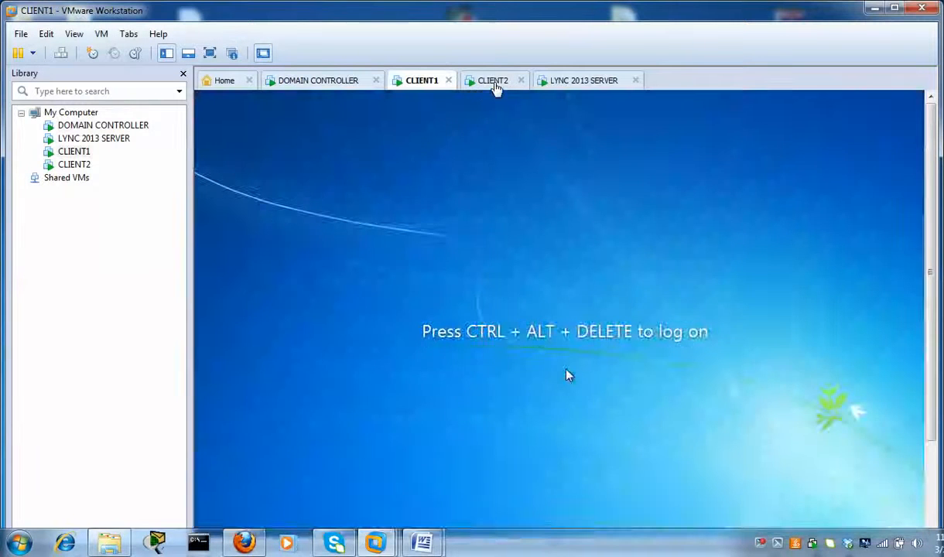
pyautogui.click(495, 84)
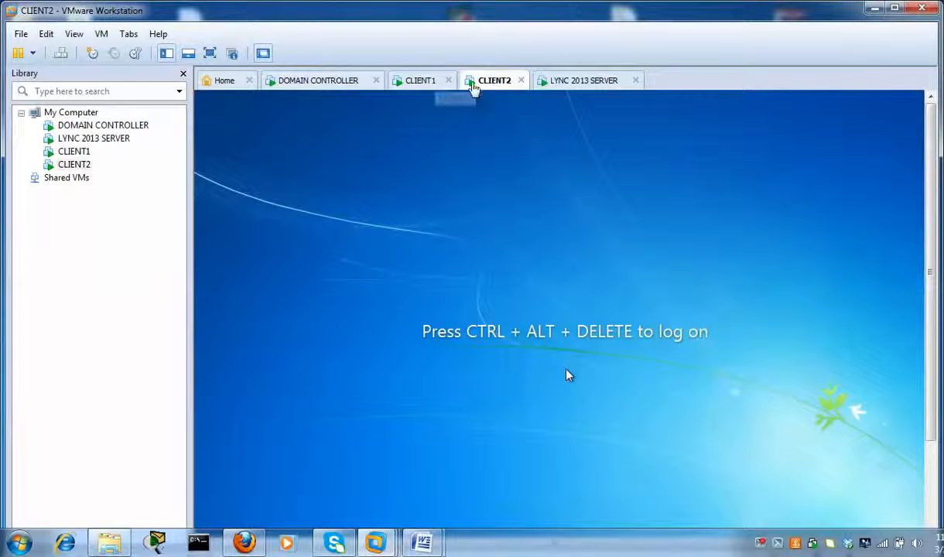
pyautogui.click(575, 83)
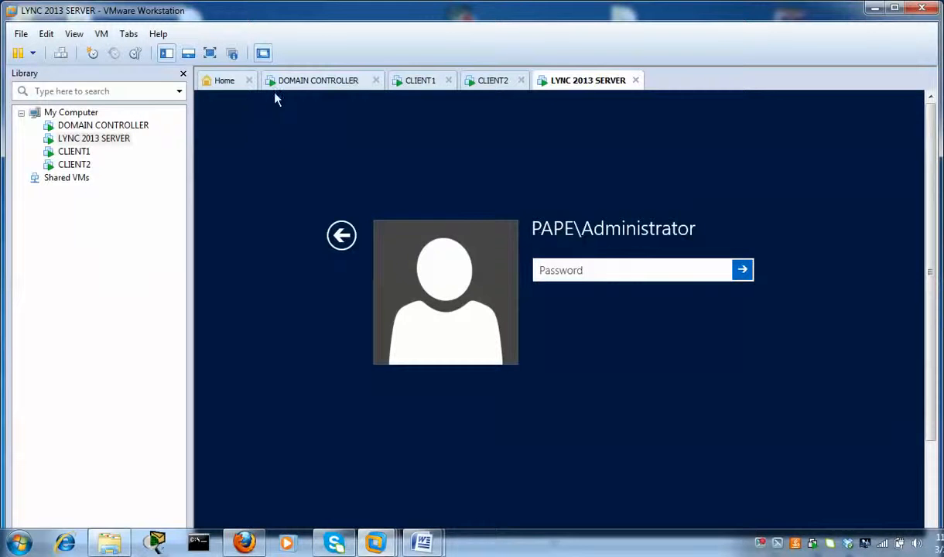
pyautogui.click(316, 82)
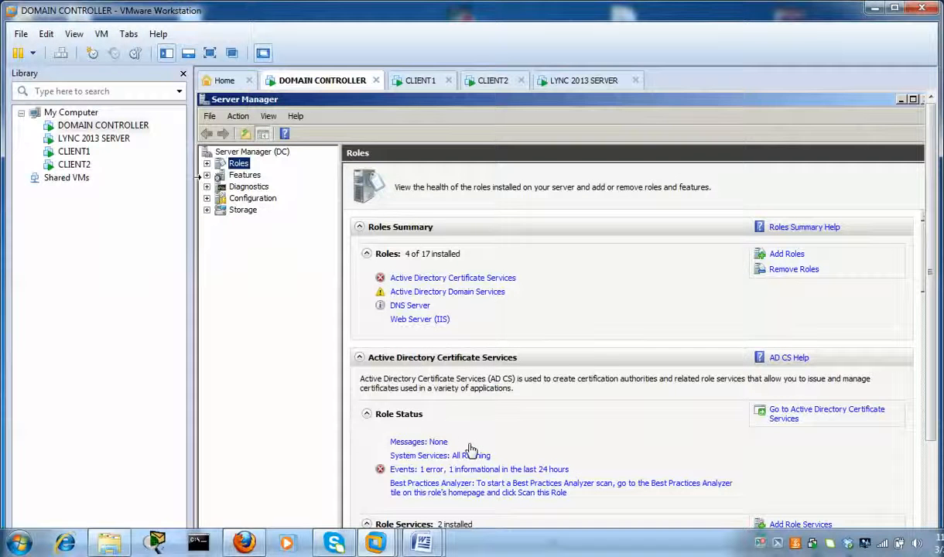
# - Review the Lync Server 2013 prerequisites document, selecting the Silverlight item and Add-WindowsFeature script, then close it
pyautogui.moveTo(422, 541)
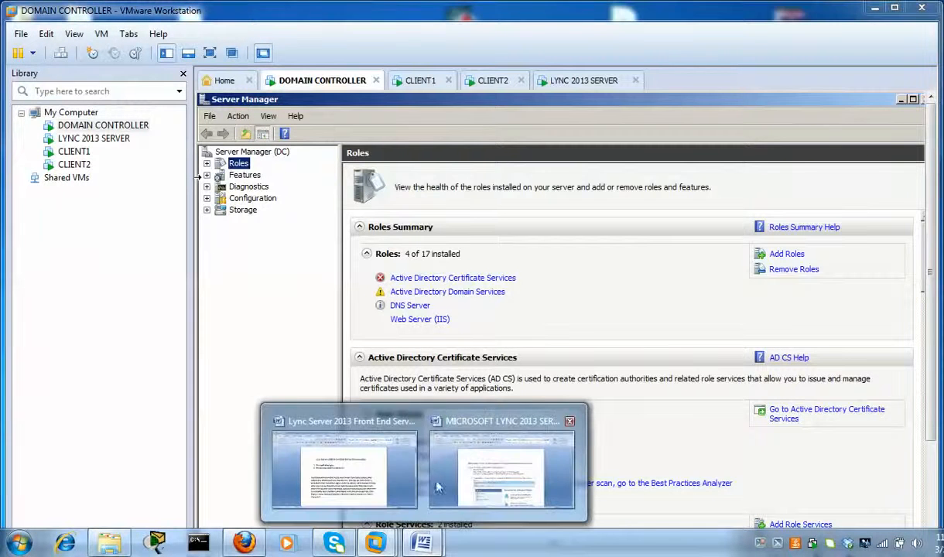
pyautogui.click(379, 476)
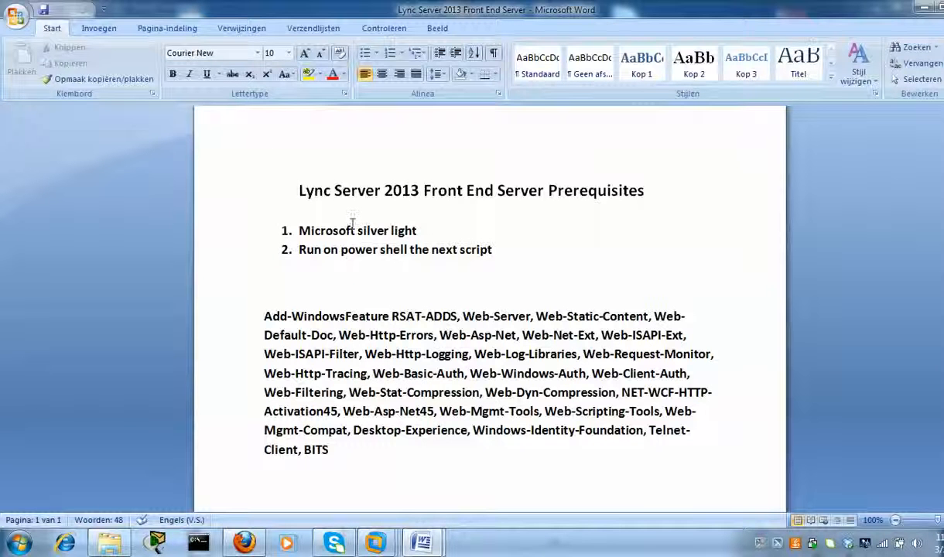
pyautogui.moveTo(429, 229); pyautogui.dragTo(296, 229)
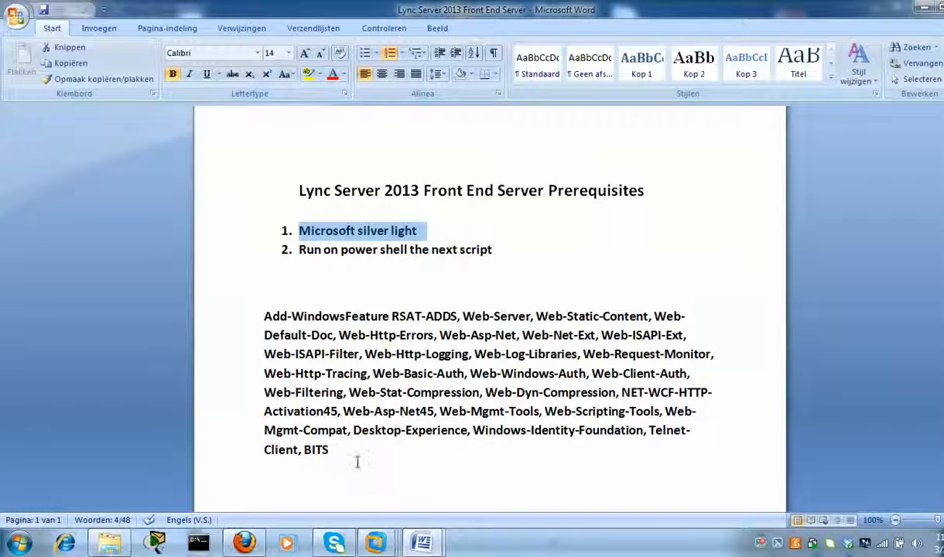
pyautogui.moveTo(358, 462); pyautogui.dragTo(263, 316)
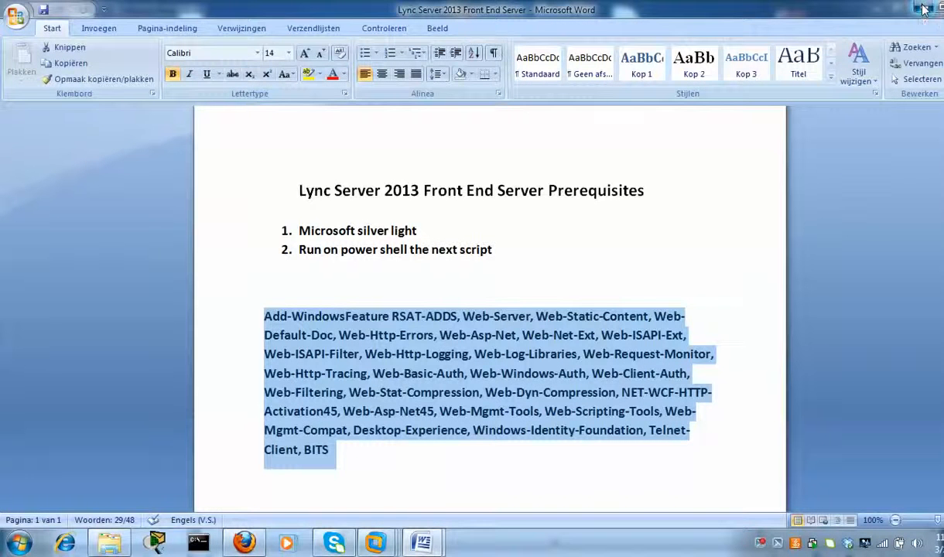
pyautogui.click(882, 8)
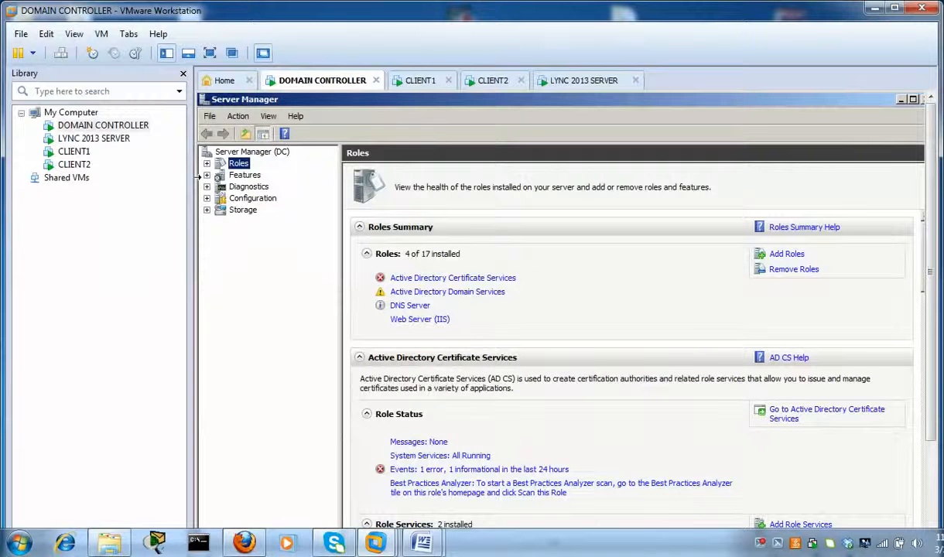
# - Browse user accounts in Active Directory Users and Computers, minimize it, and bring up LYNC 2013 SERVER
pyautogui.click(901, 99)
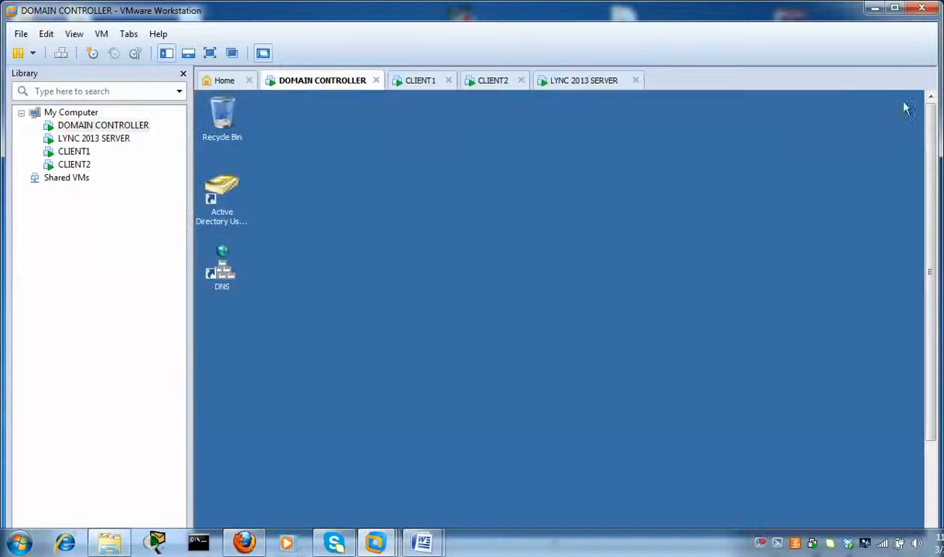
pyautogui.click(221, 194)
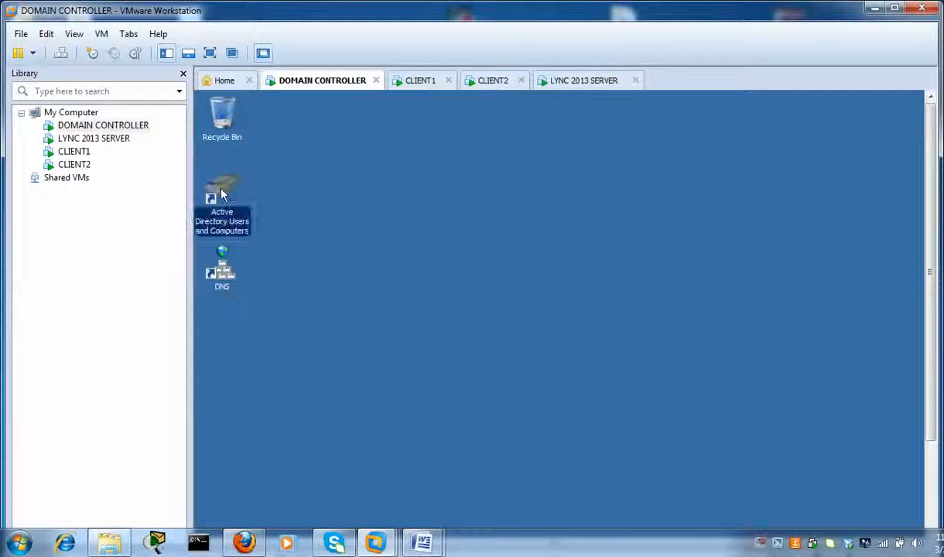
pyautogui.doubleClick(222, 195)
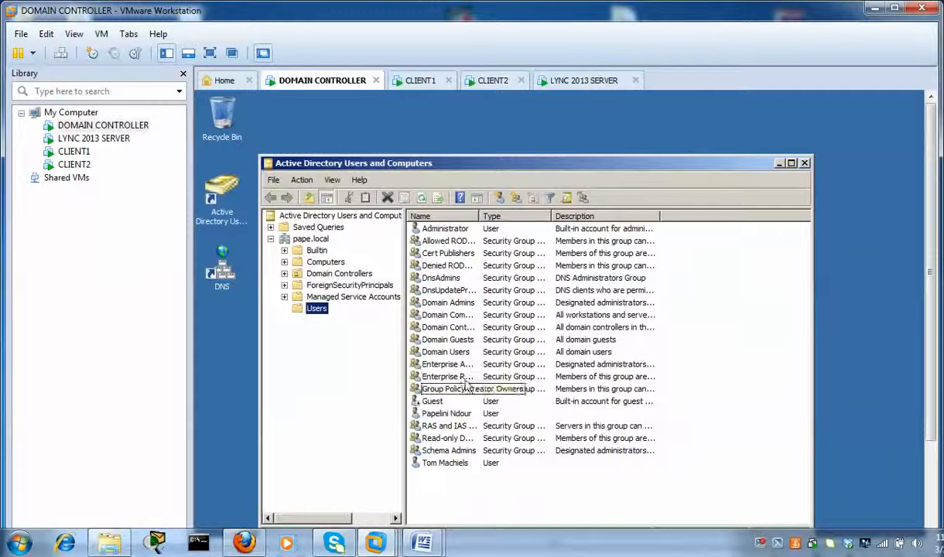
pyautogui.click(448, 414)
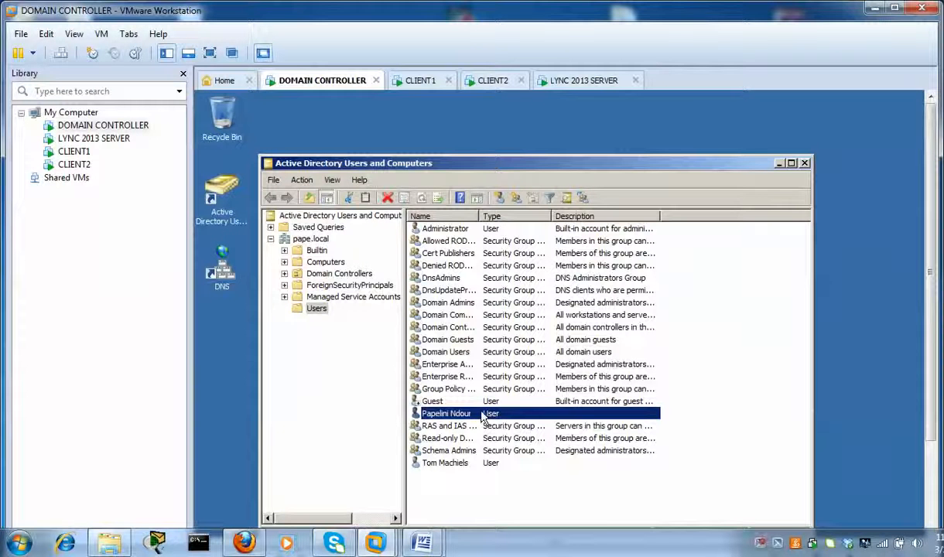
pyautogui.click(463, 465)
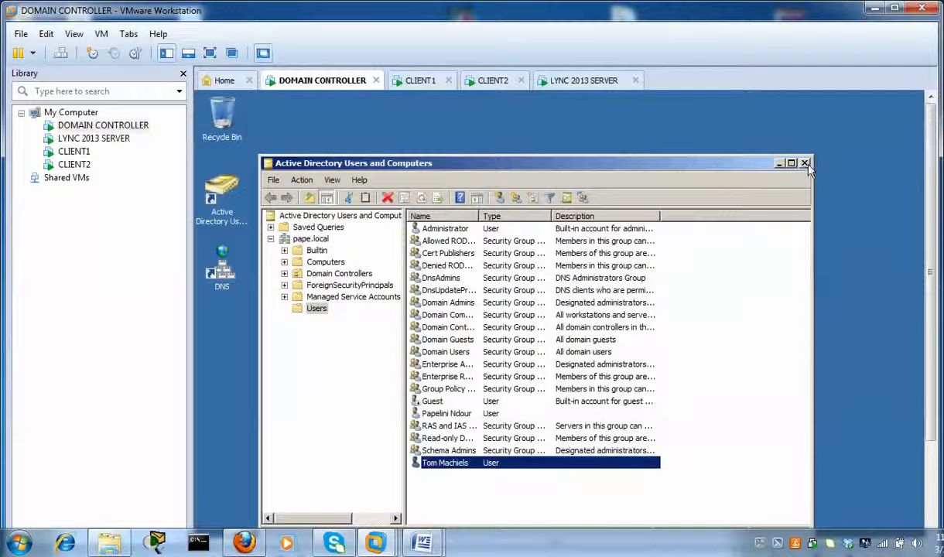
pyautogui.click(784, 165)
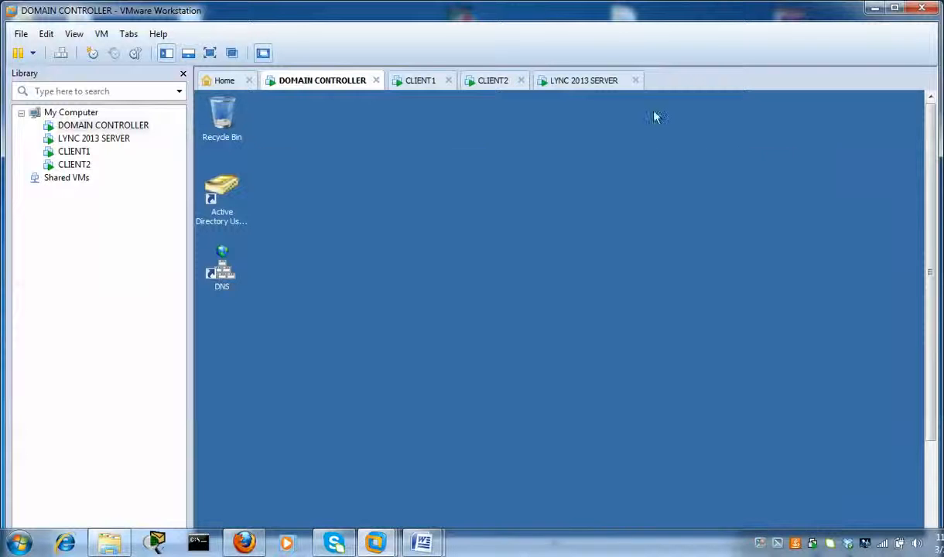
pyautogui.click(584, 82)
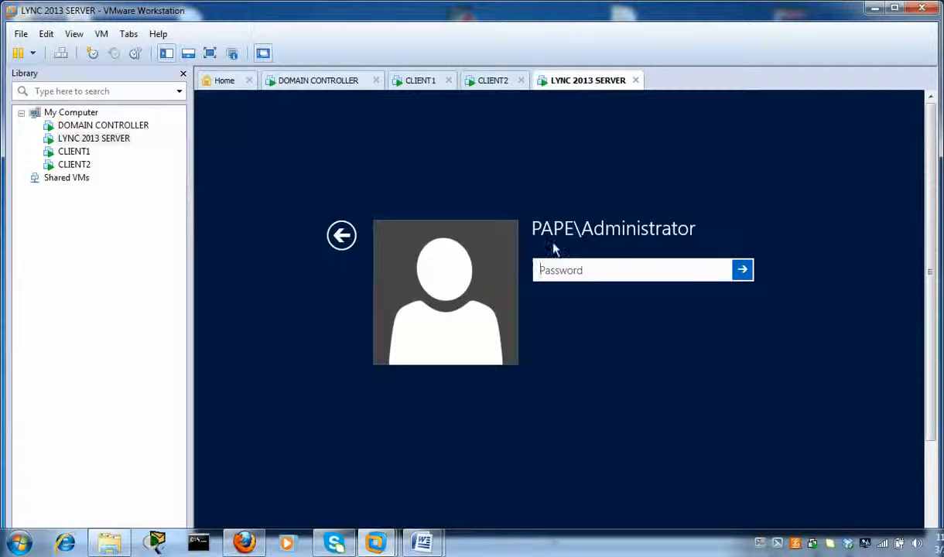
# - Sign in to LYNC 2013 SERVER as the domain administrator with the account password
pyautogui.click(564, 275)
pyautogui.write('P•••••')
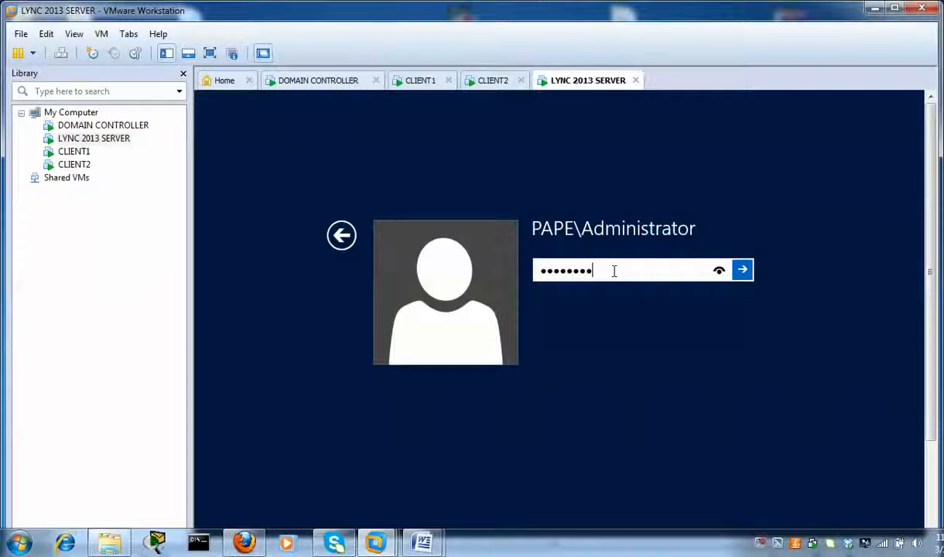
pyautogui.write('•••')
pyautogui.press('Return')
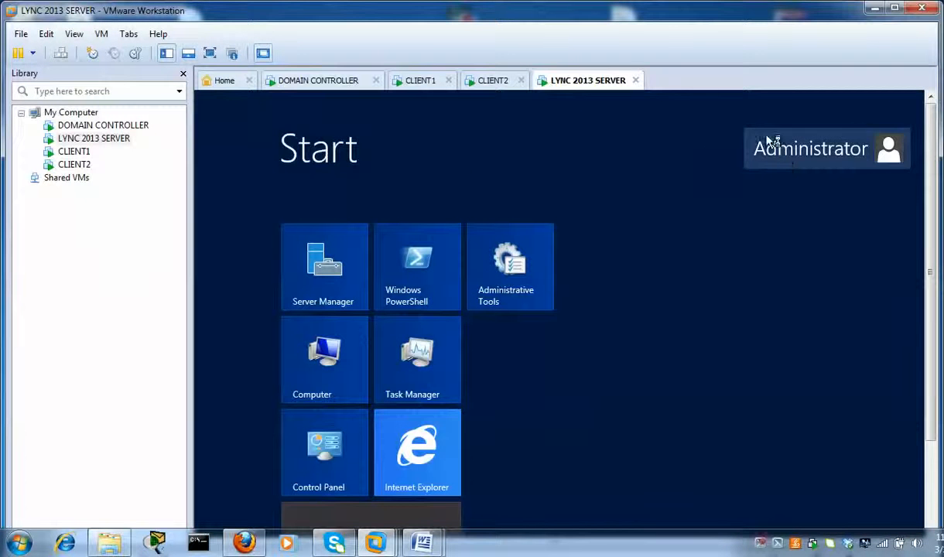
# - Maximize VMware Workstation, launch Active Directory Users and Computers, then minimize it and Server Manager
pyautogui.moveTo(932, 177); pyautogui.dragTo(915, 186)
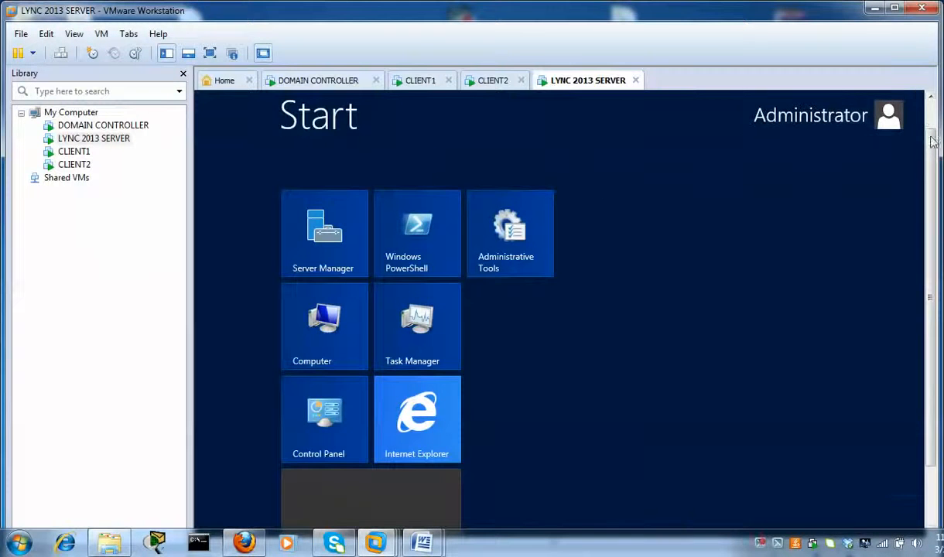
pyautogui.moveTo(933, 142); pyautogui.dragTo(935, 121)
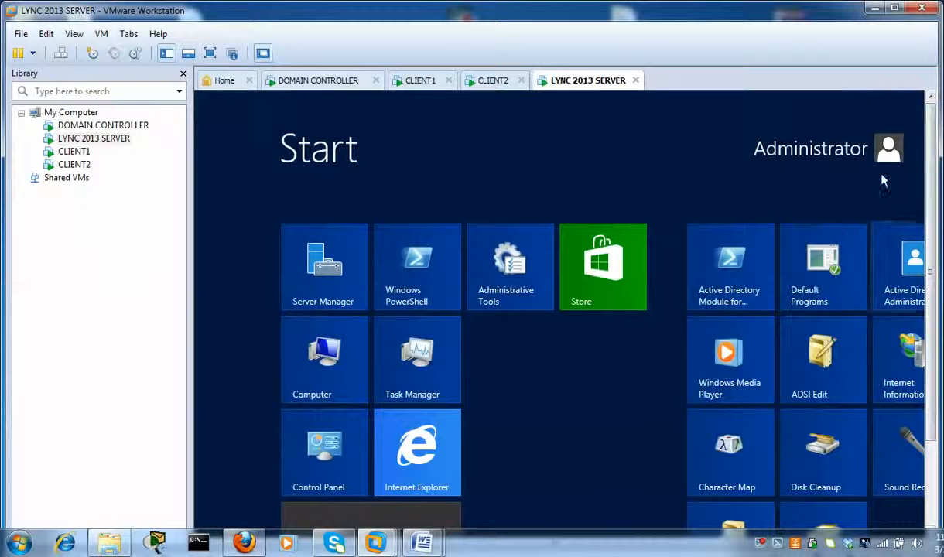
pyautogui.click(895, 10)
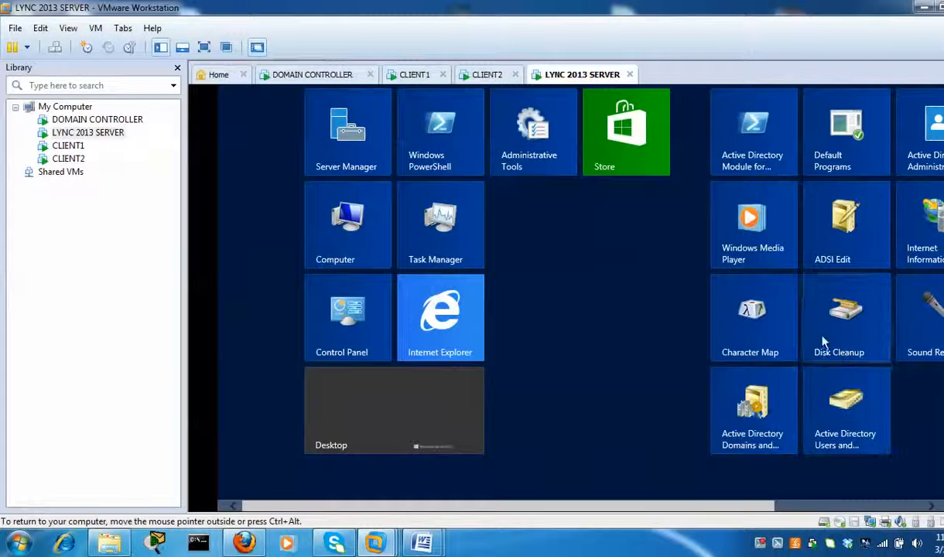
pyautogui.moveTo(495, 506); pyautogui.dragTo(752, 489)
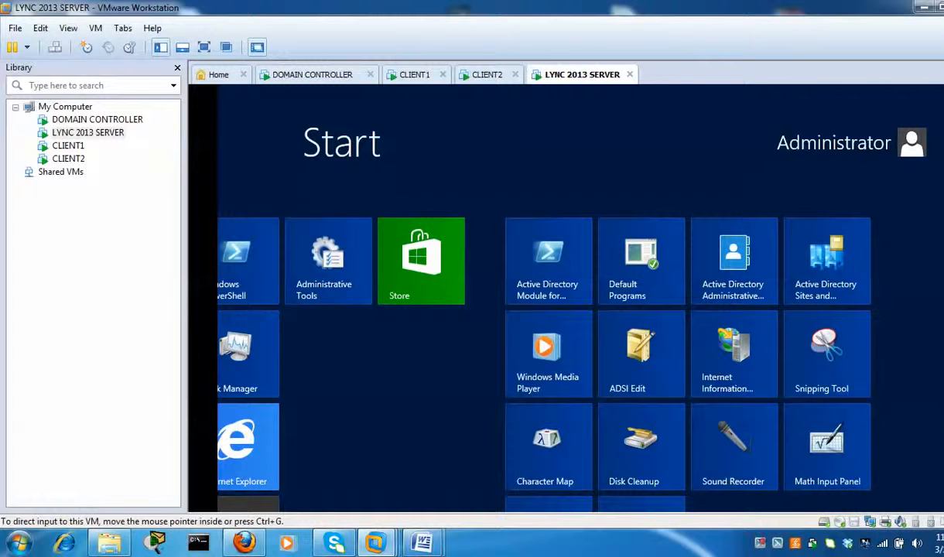
pyautogui.scroll(-3, 577, 298)
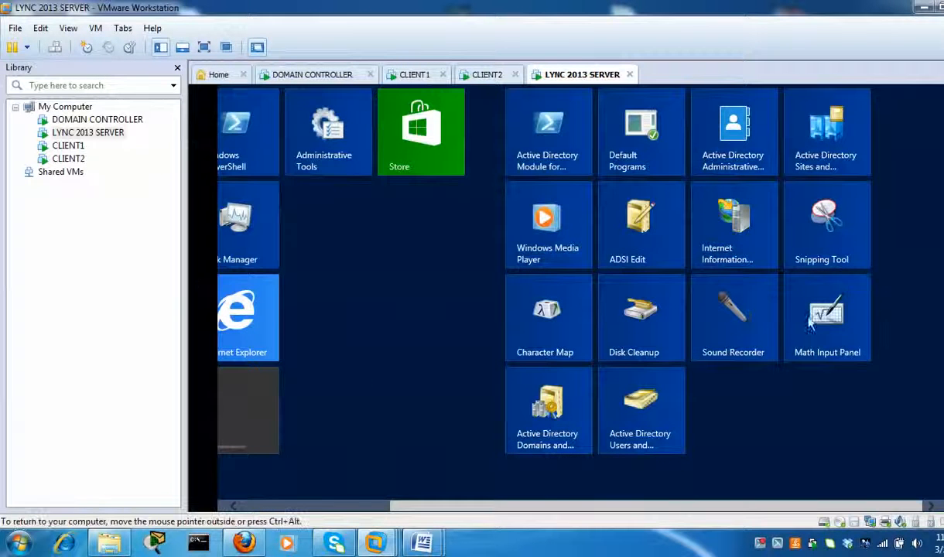
pyautogui.click(650, 398)
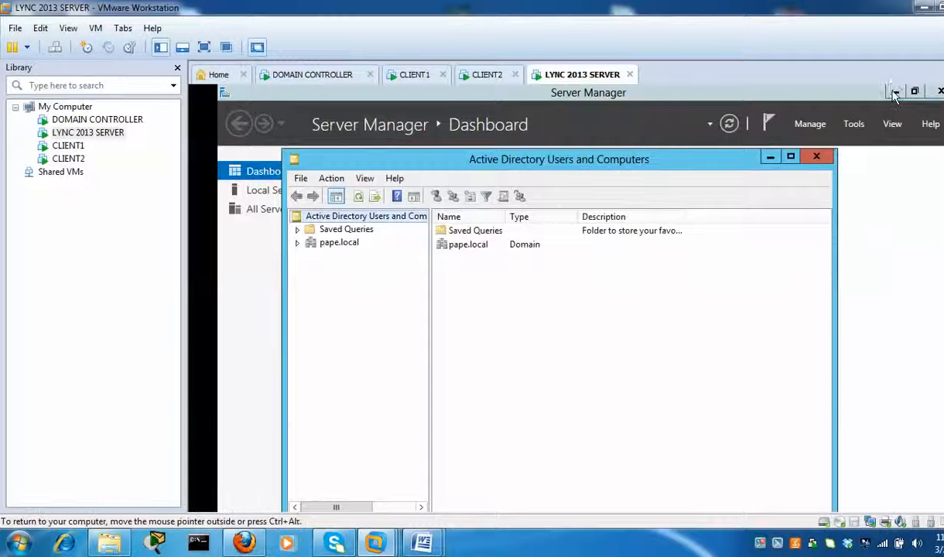
pyautogui.click(894, 91)
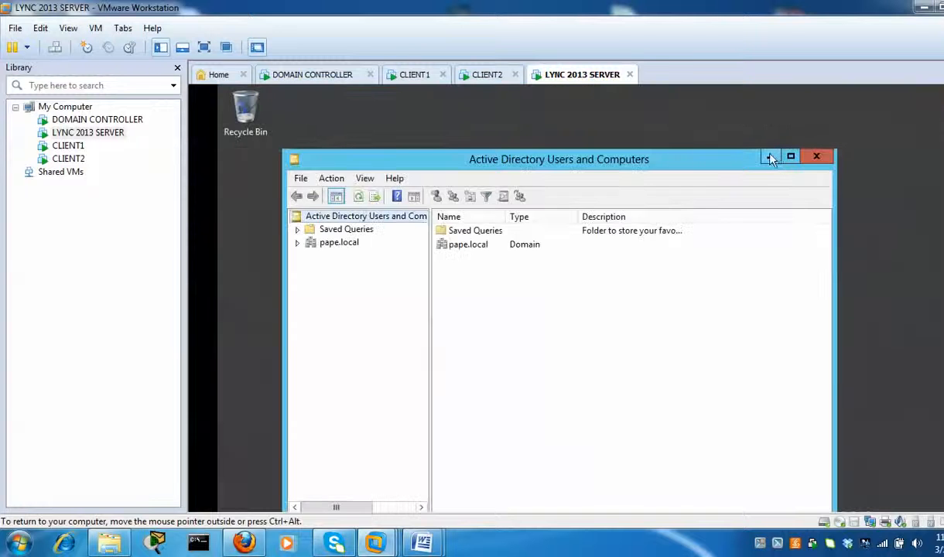
pyautogui.click(770, 157)
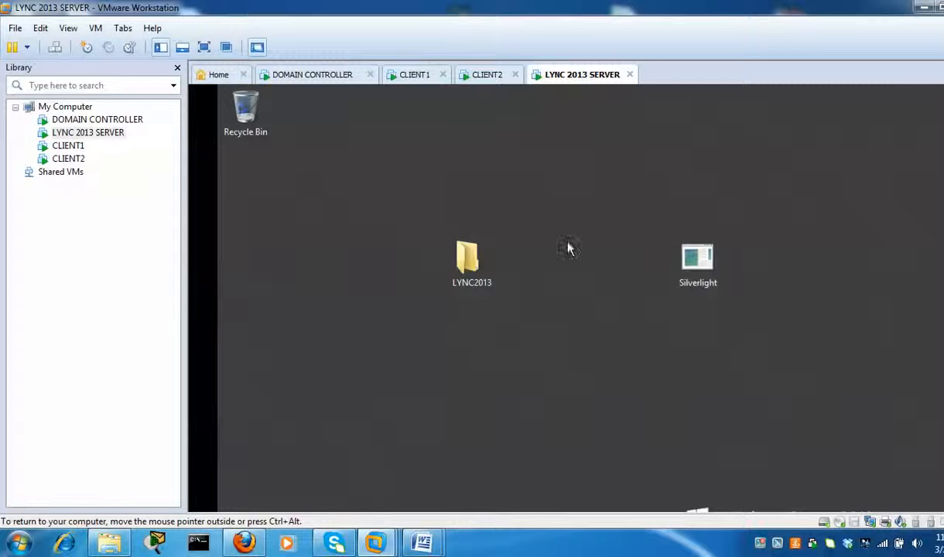
# - Run Setup from LYNC2013\Setup\amd64, accept the Visual C++ runtime install, and minimize Explorer
pyautogui.hotkey('ctrl', 'alt')
pyautogui.doubleClick(451, 248)
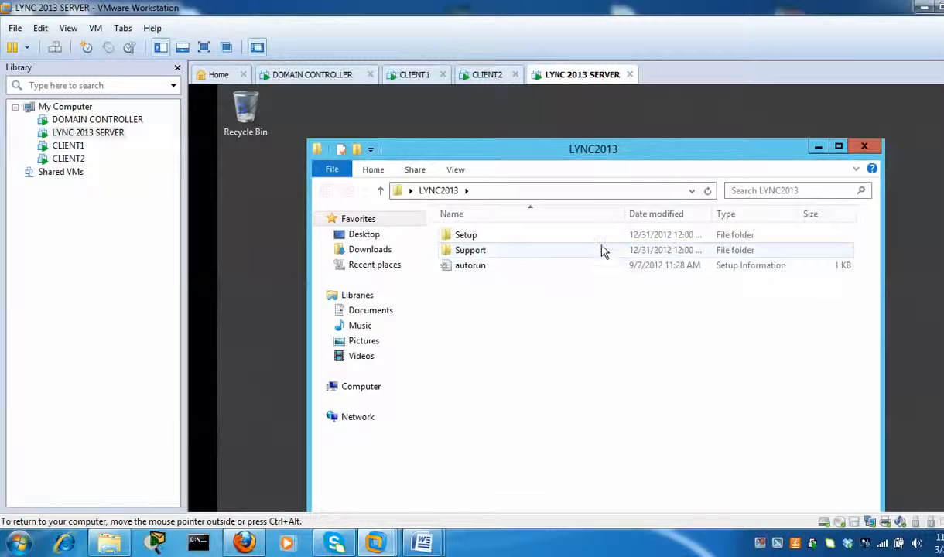
pyautogui.click(603, 242)
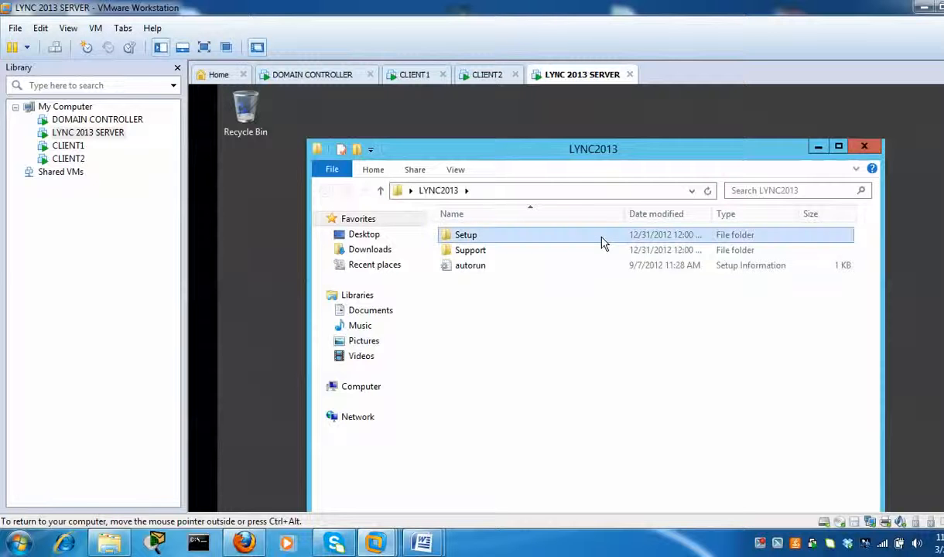
pyautogui.doubleClick(590, 242)
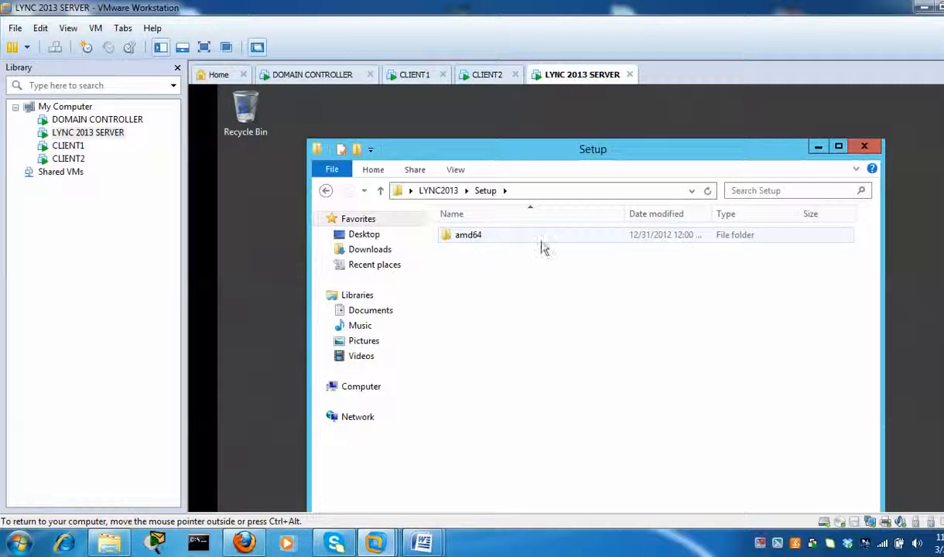
pyautogui.doubleClick(581, 243)
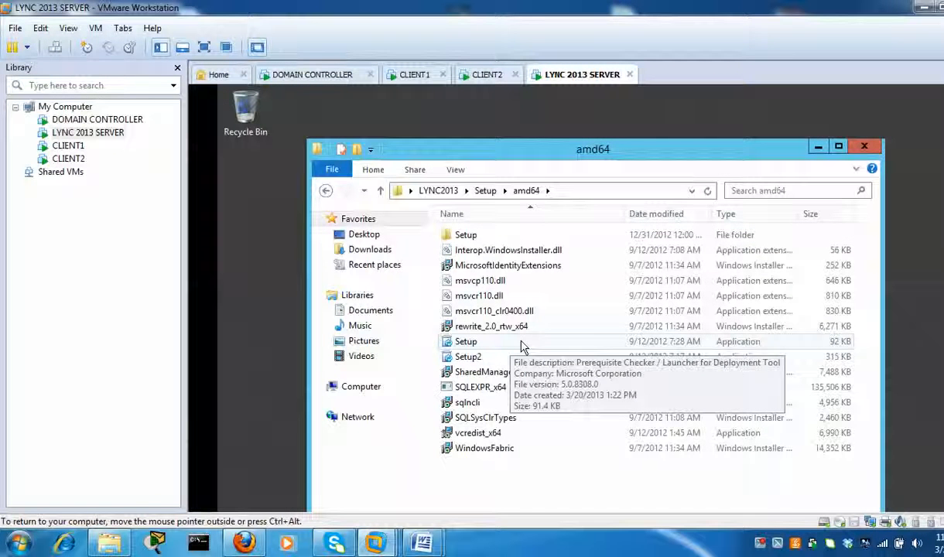
pyautogui.doubleClick(521, 343)
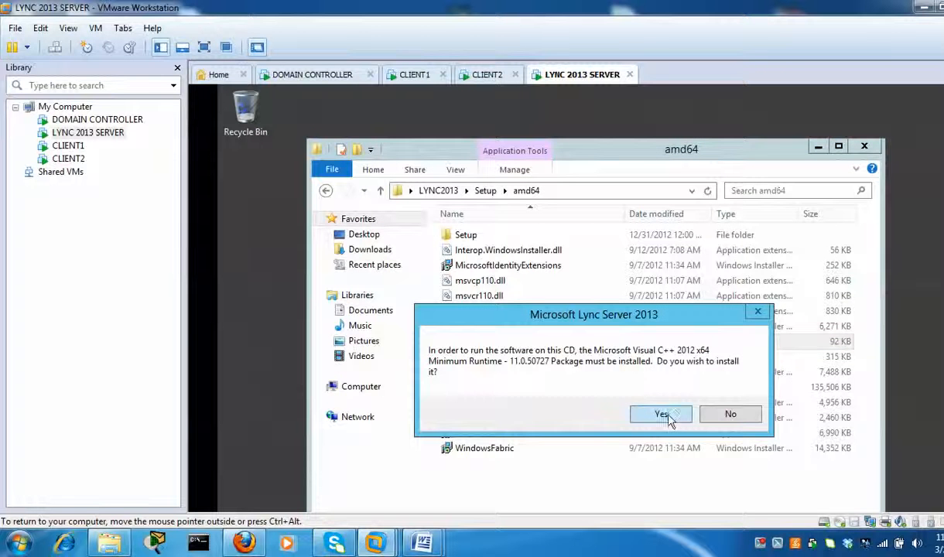
pyautogui.click(675, 419)
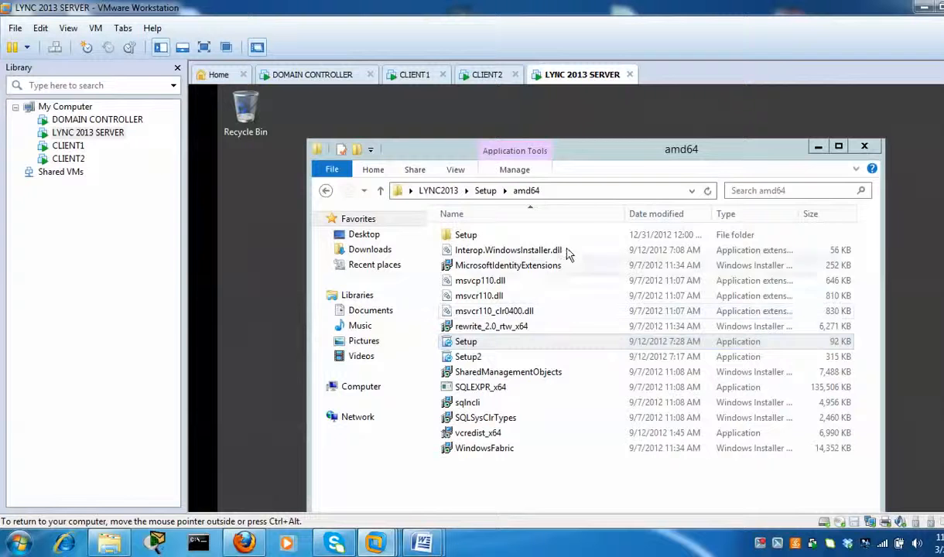
pyautogui.click(820, 147)
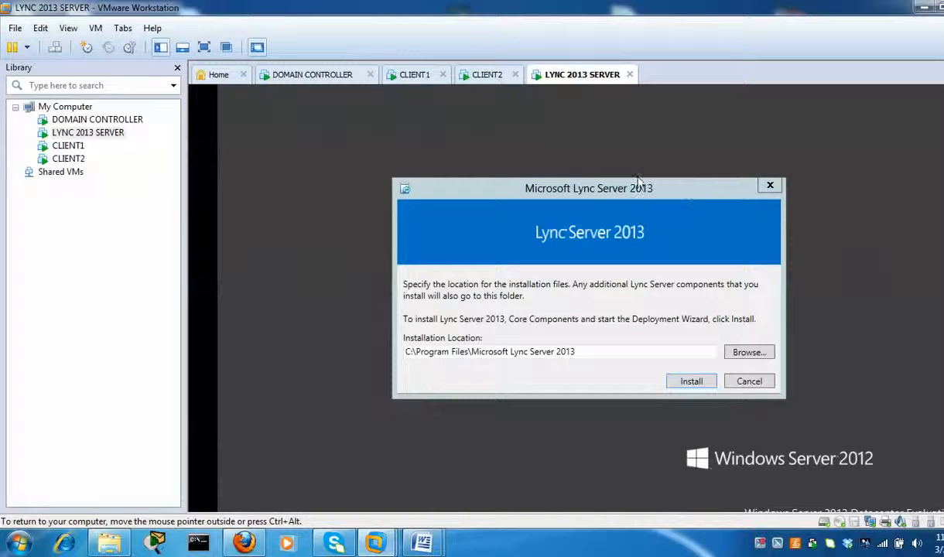
# - Install the core components to the default Program Files location, accepting the license terms
pyautogui.click(691, 381)
pyautogui.click(691, 382)
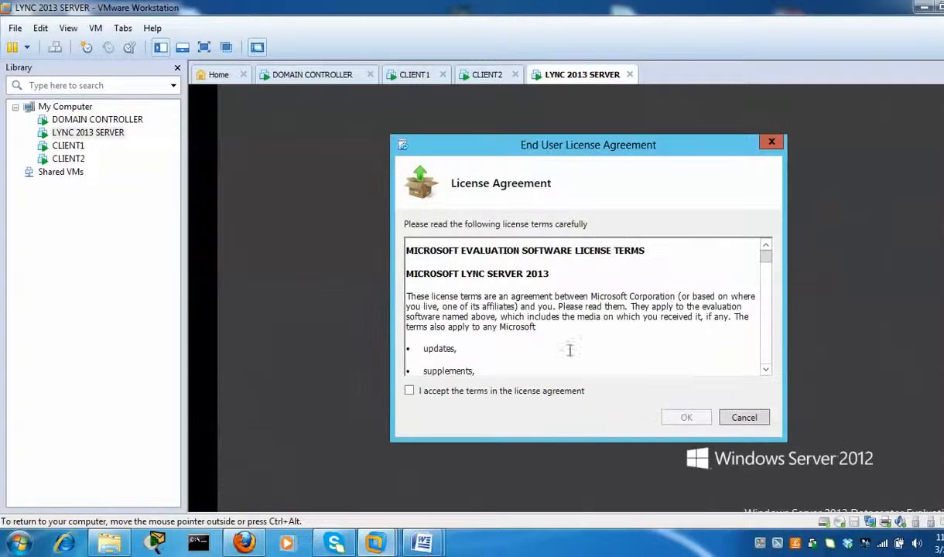
pyautogui.click(409, 392)
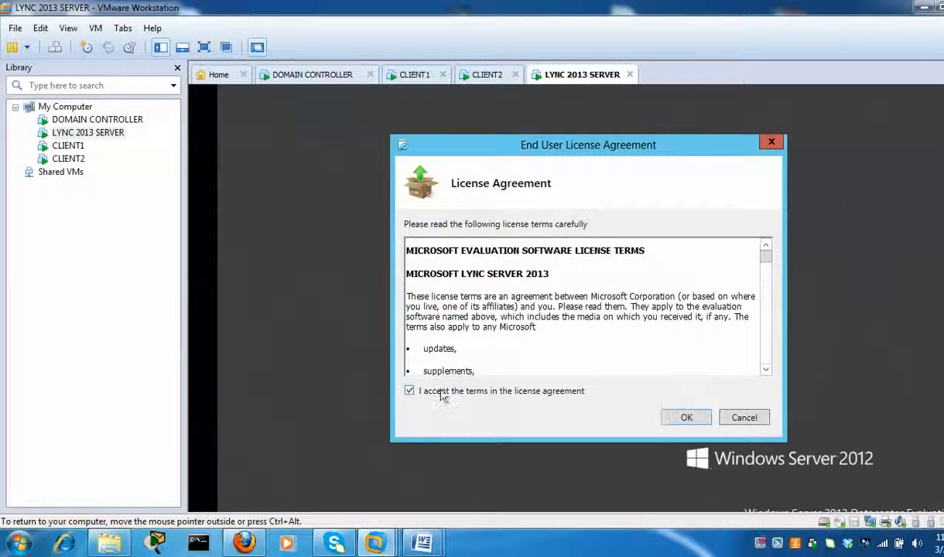
pyautogui.click(688, 418)
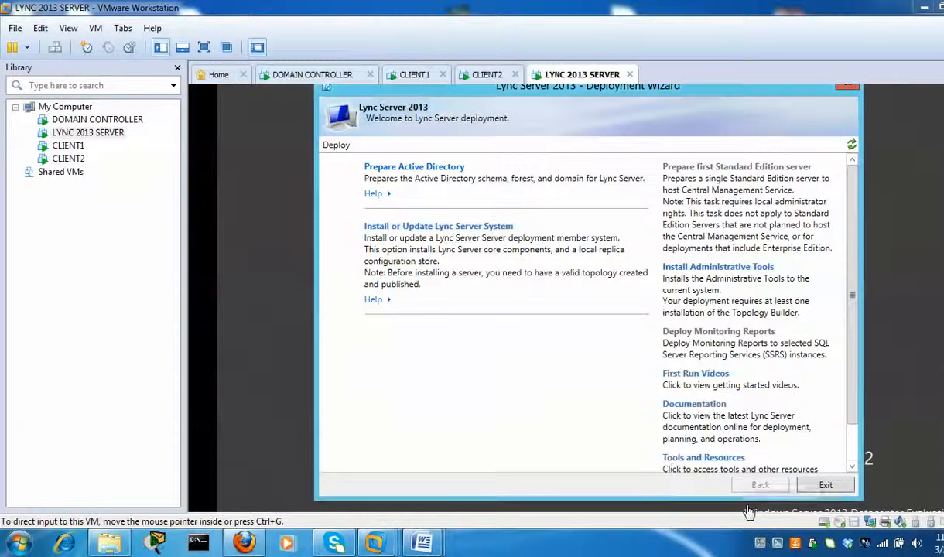
# - Open the Prepare Active Directory steps in the Deployment Wizard
pyautogui.click(462, 171)
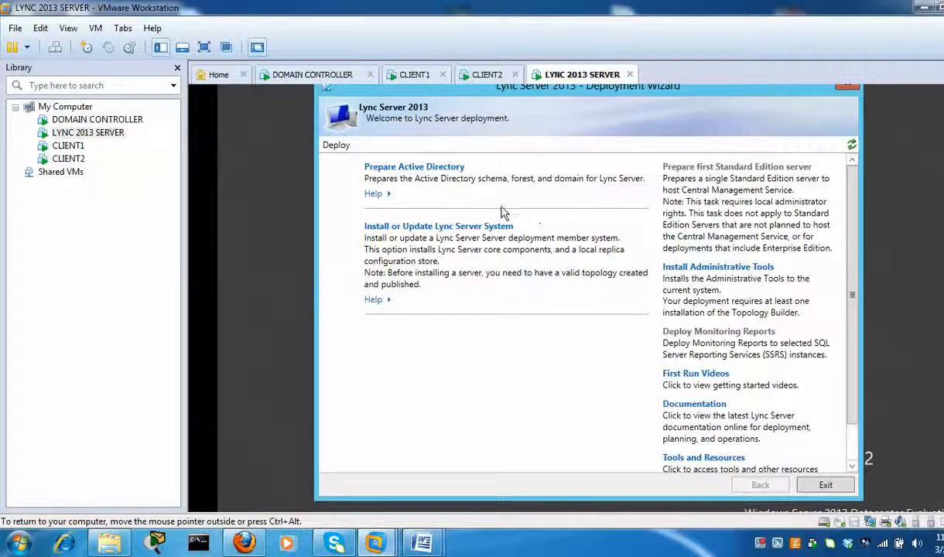
pyautogui.click(449, 167)
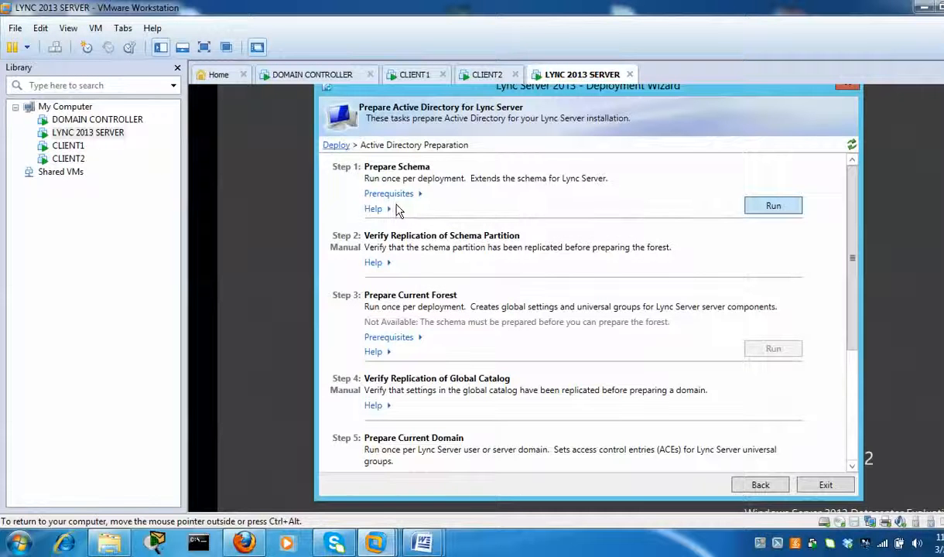
# - Run Step 1: Prepare Schema
pyautogui.press('Return')
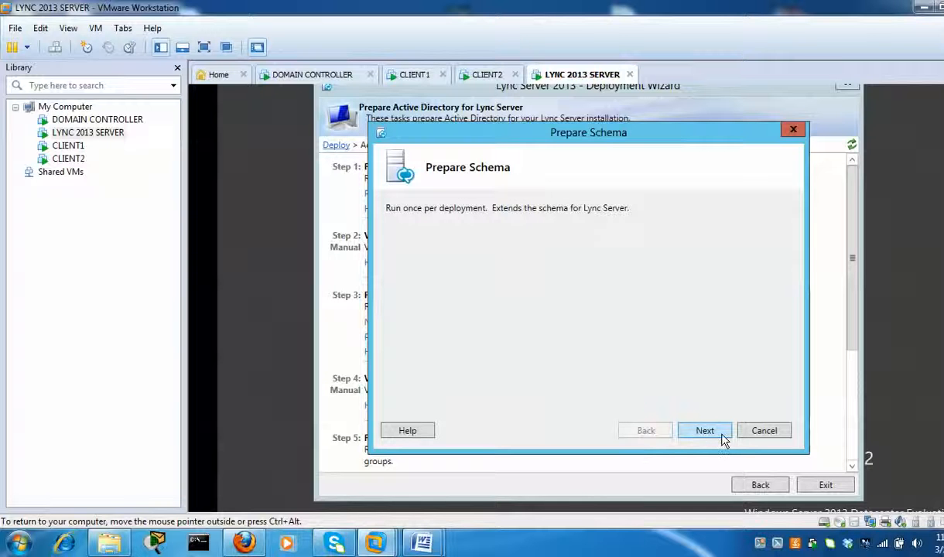
# - Execute the schema preparation until Task status shows Completed, then finish
pyautogui.click(721, 438)
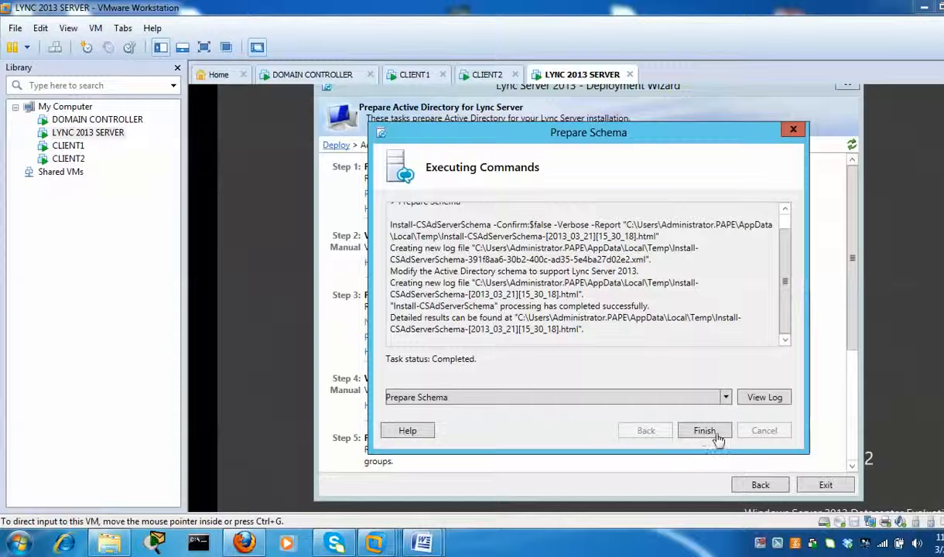
pyautogui.click(721, 437)
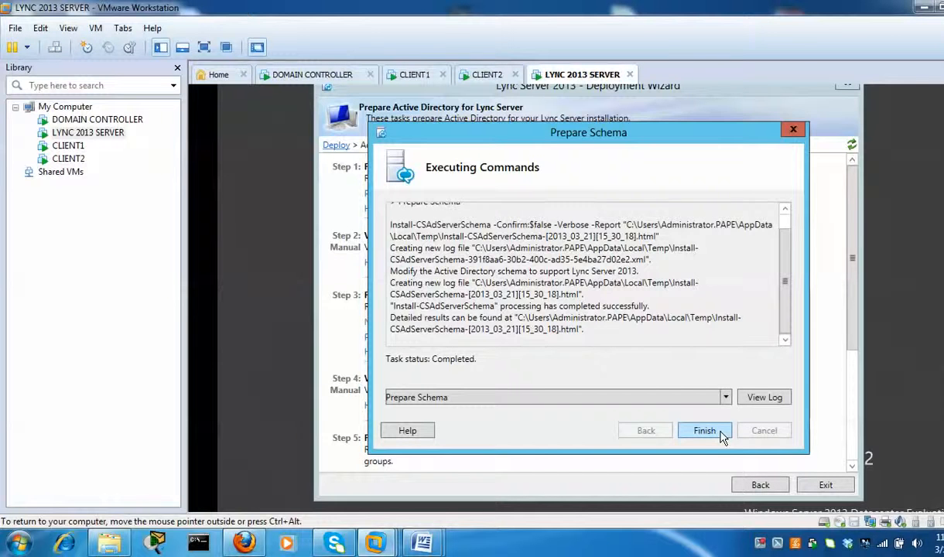
pyautogui.click(721, 437)
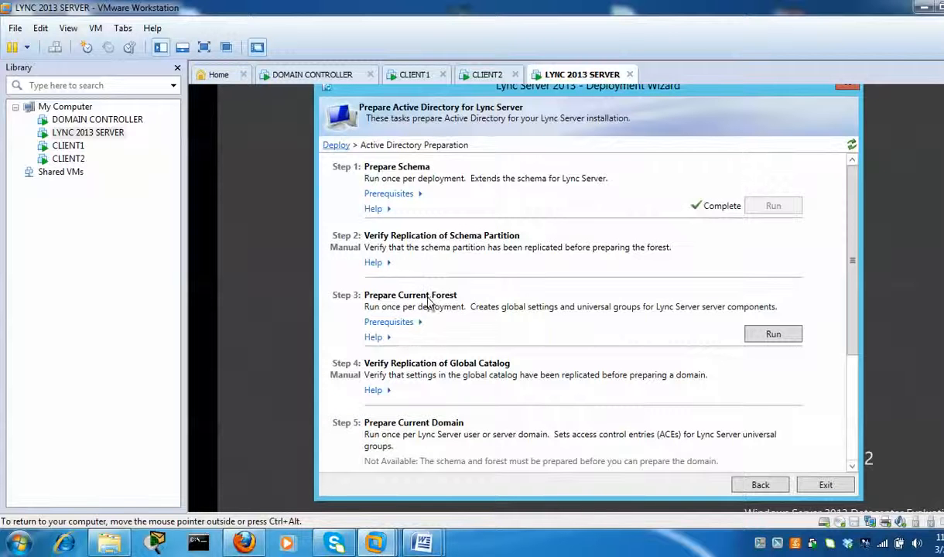
# - Run Step 3: Prepare Current Forest
pyautogui.click(774, 334)
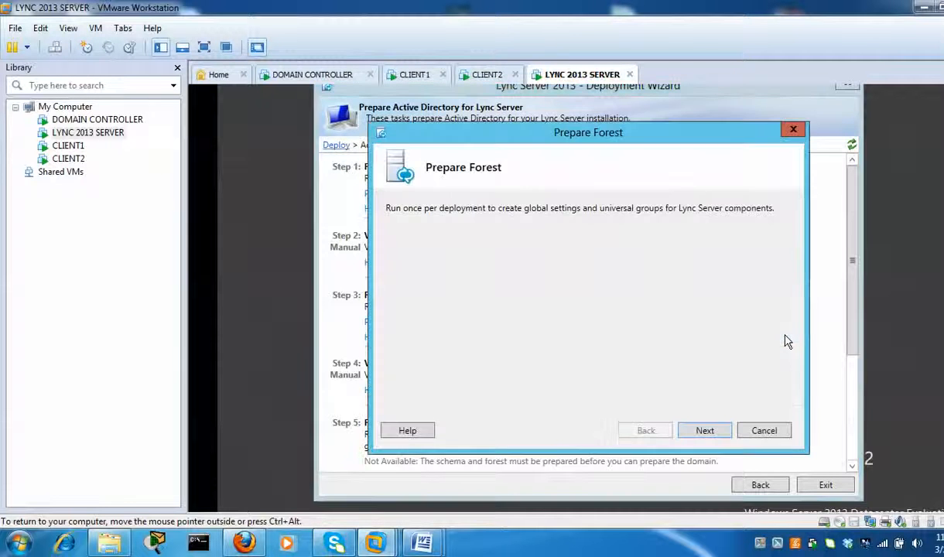
# - Run forest preparation with universal groups in the local domain until Enable-CSAdForest completes
pyautogui.click(723, 437)
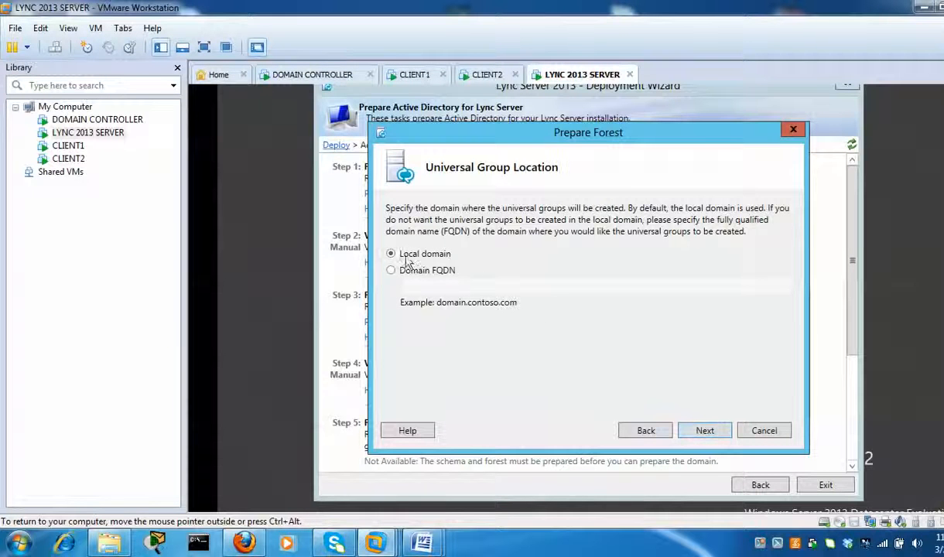
pyautogui.click(715, 432)
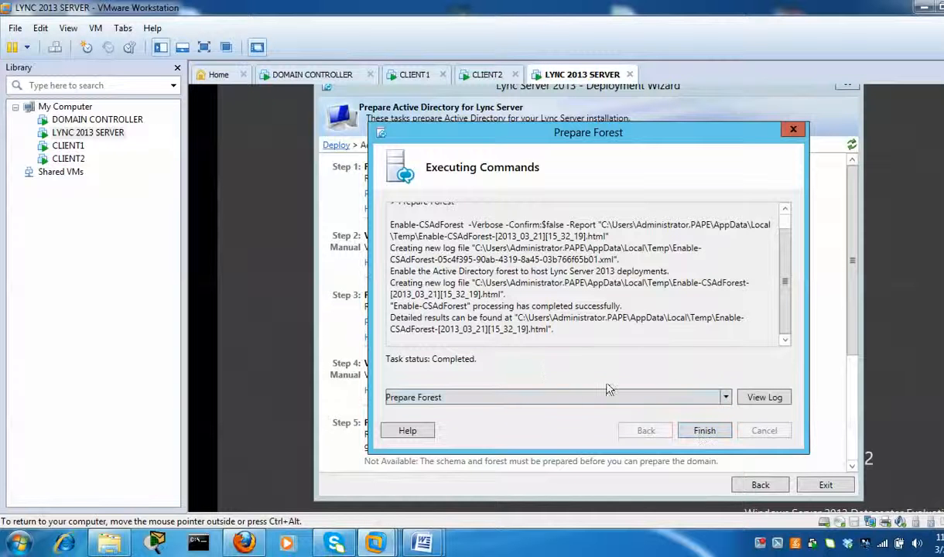
# - Close the finished forest preparation, run Prepare Current Domain to completion, and return to the Deploy page
pyautogui.click(705, 432)
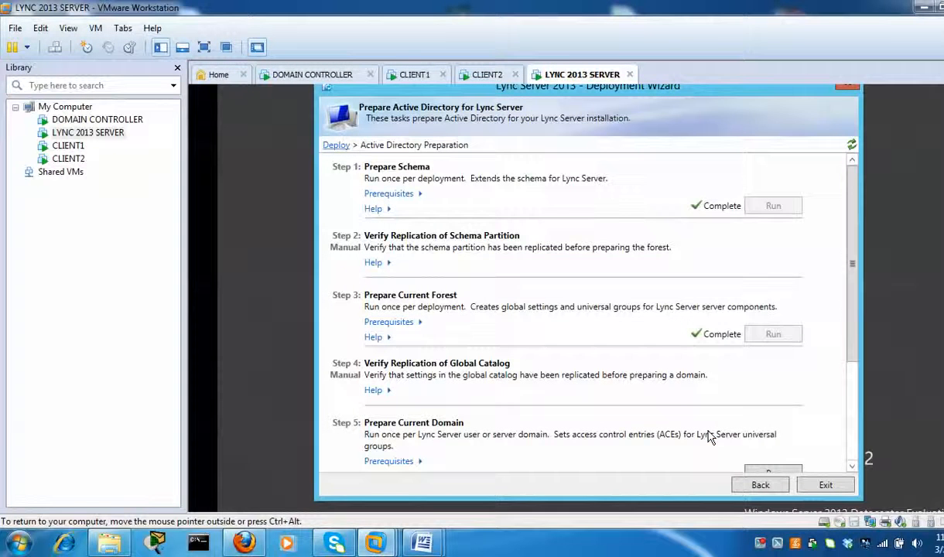
pyautogui.moveTo(853, 309); pyautogui.dragTo(856, 387)
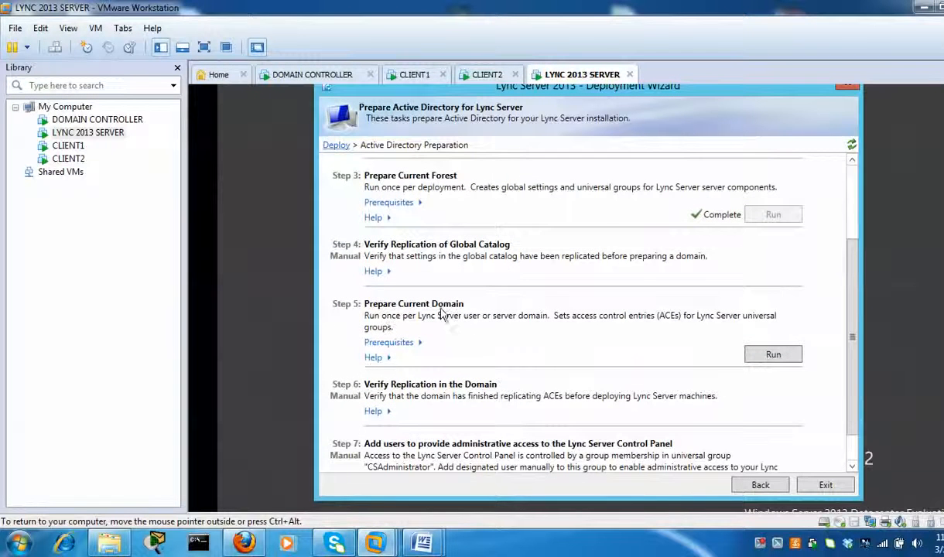
pyautogui.click(797, 360)
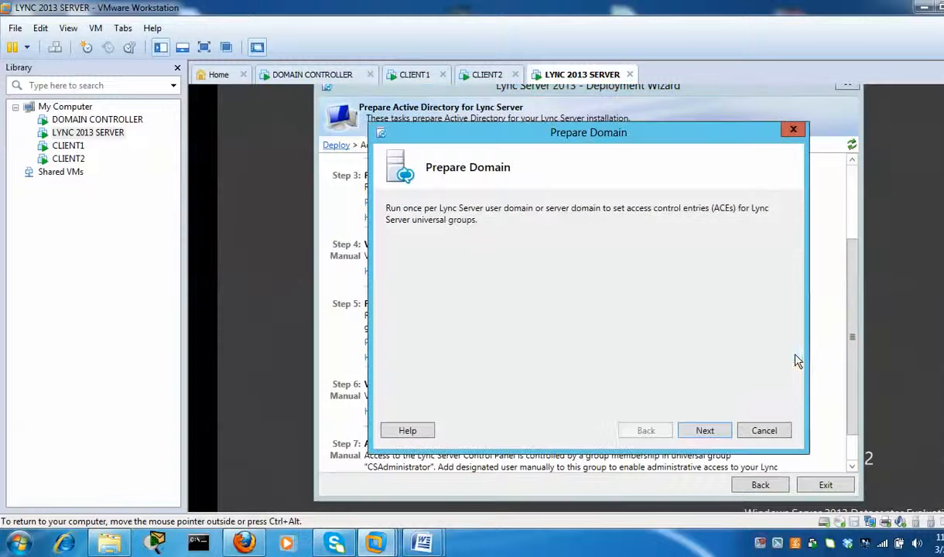
pyautogui.click(706, 432)
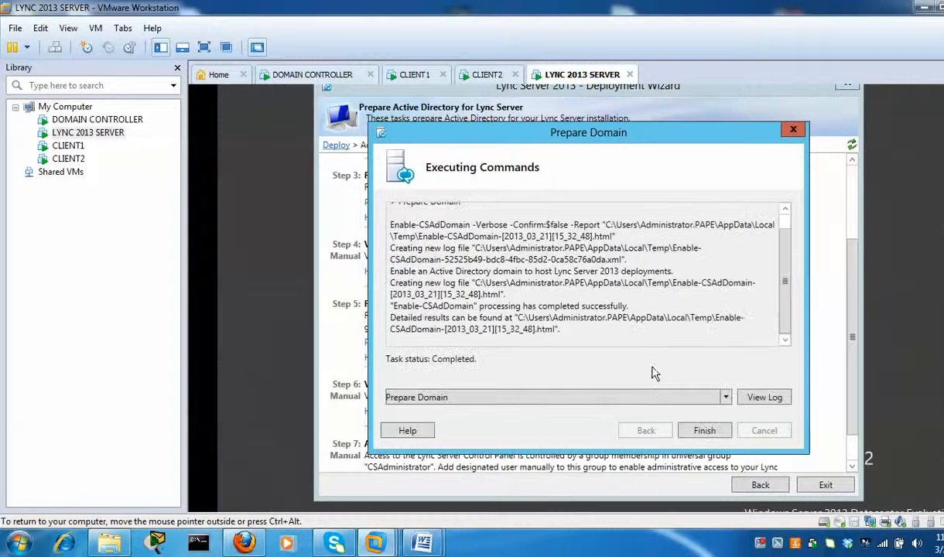
pyautogui.click(704, 432)
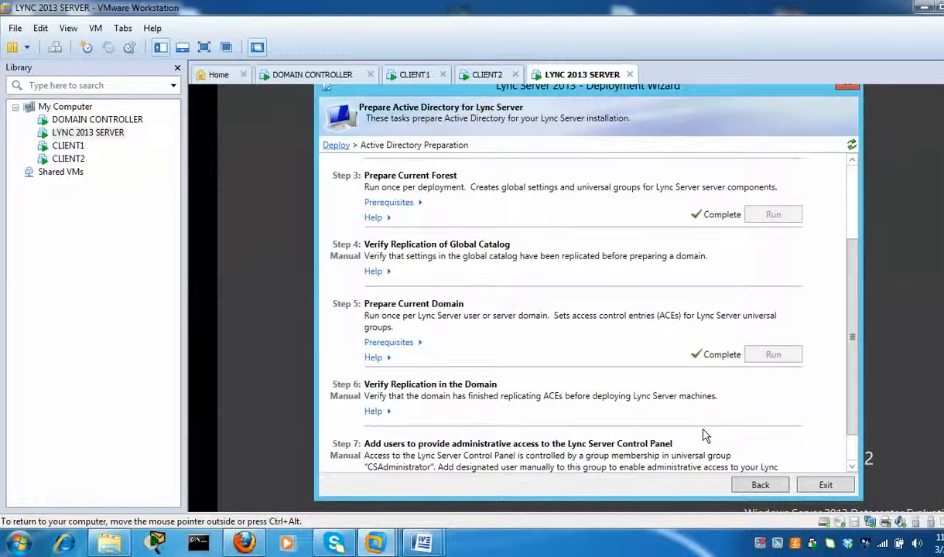
pyautogui.scroll(-1, 854, 387)
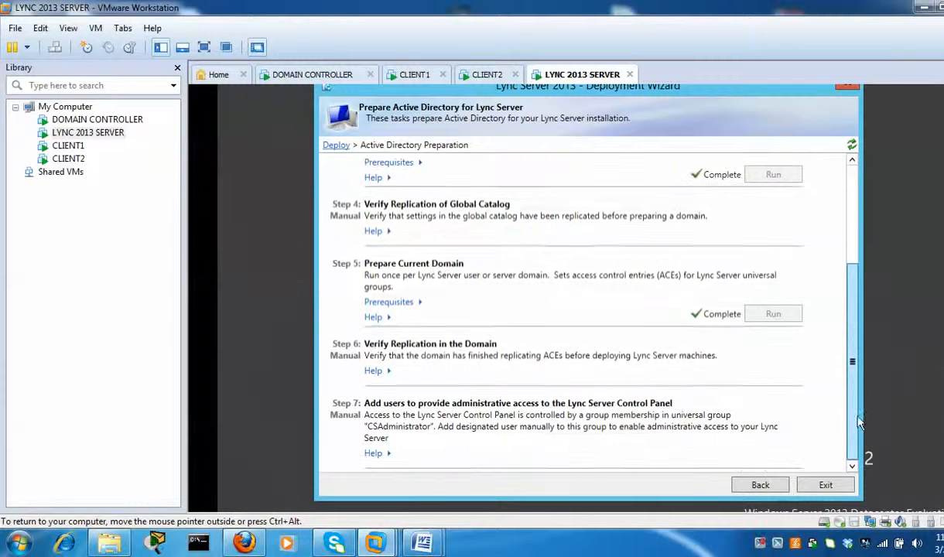
pyautogui.click(760, 487)
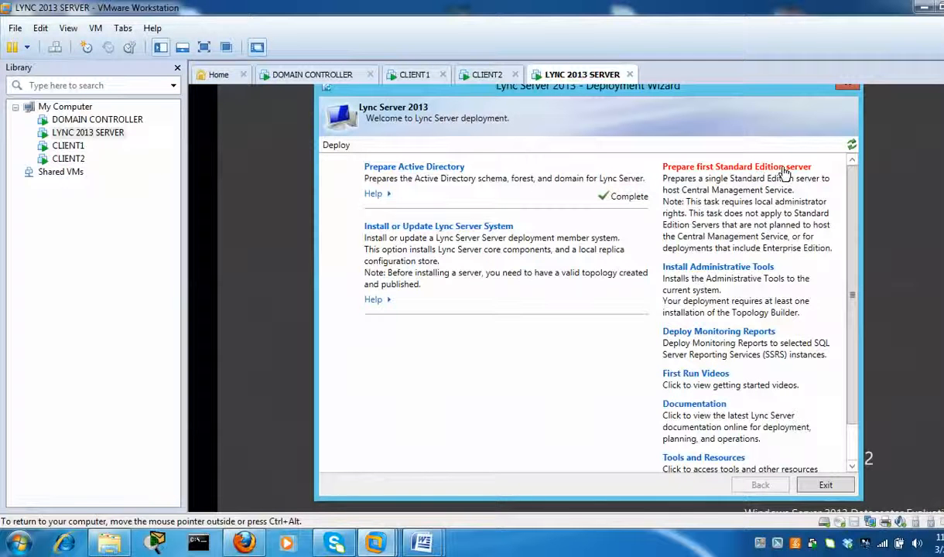
# - Run Prepare first Standard Edition server to completion, then install the Lync administrative tools
pyautogui.click(678, 166)
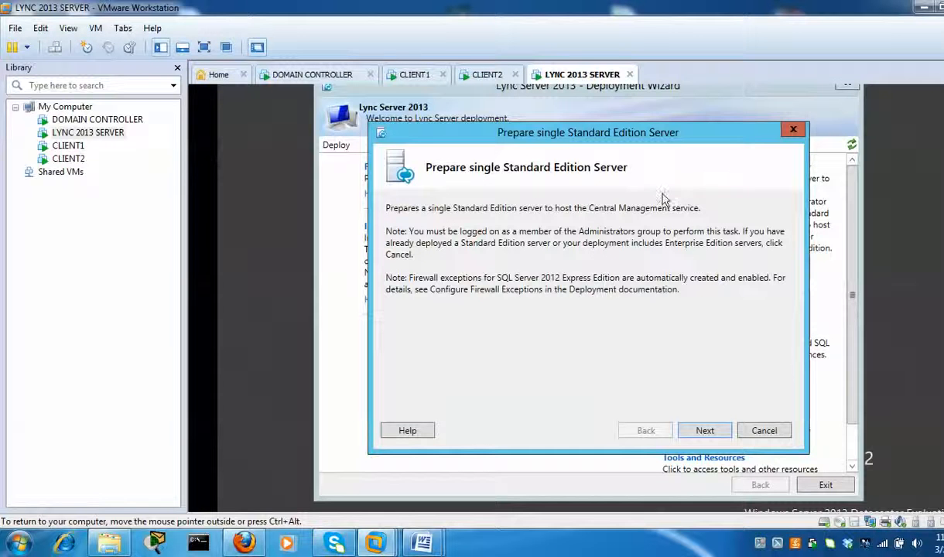
pyautogui.click(716, 435)
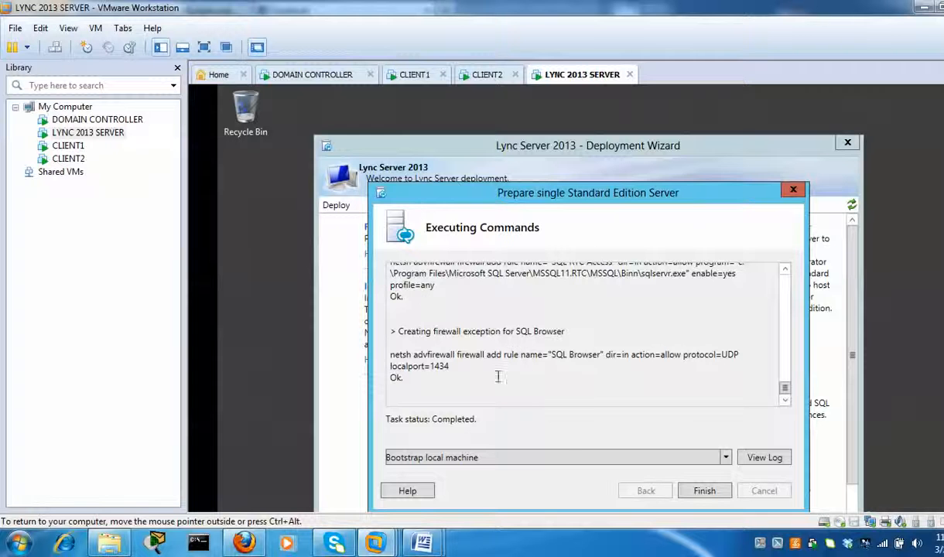
pyautogui.click(704, 491)
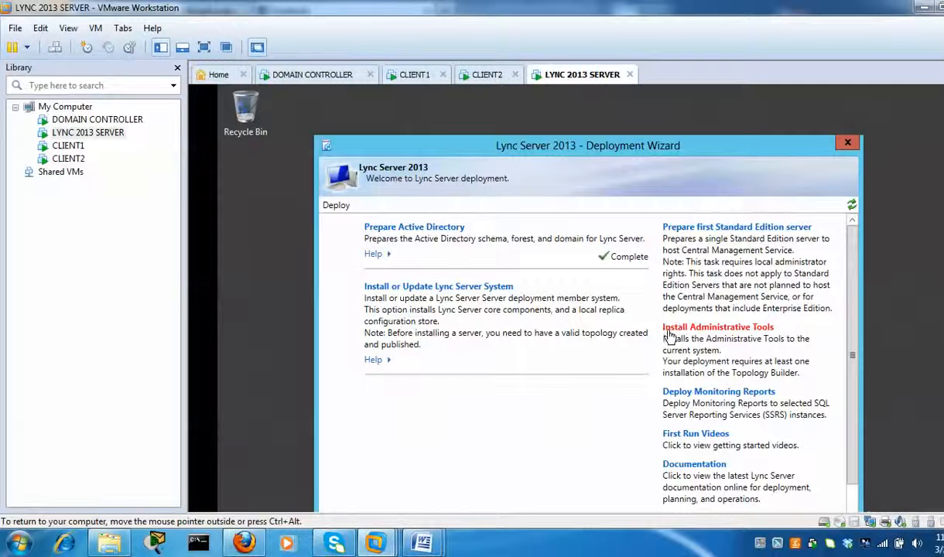
pyautogui.click(766, 328)
# - Open Active Directory Users and Computers on the domain controller machine
pyautogui.click(331, 78)
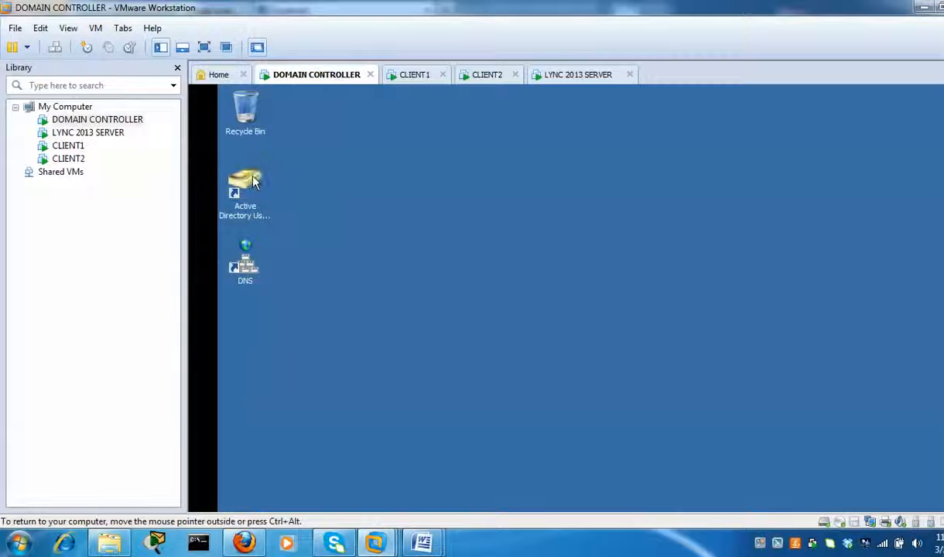
pyautogui.click(254, 181)
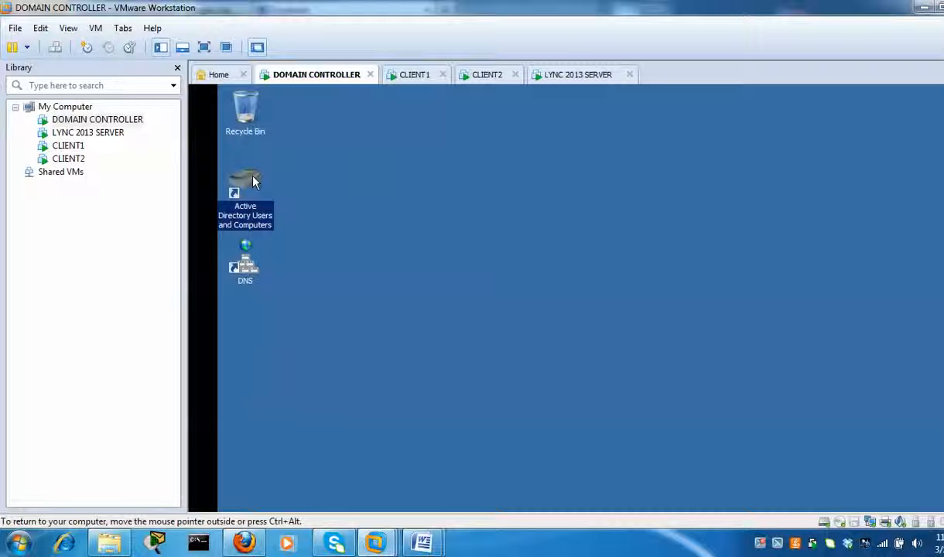
pyautogui.doubleClick(254, 182)
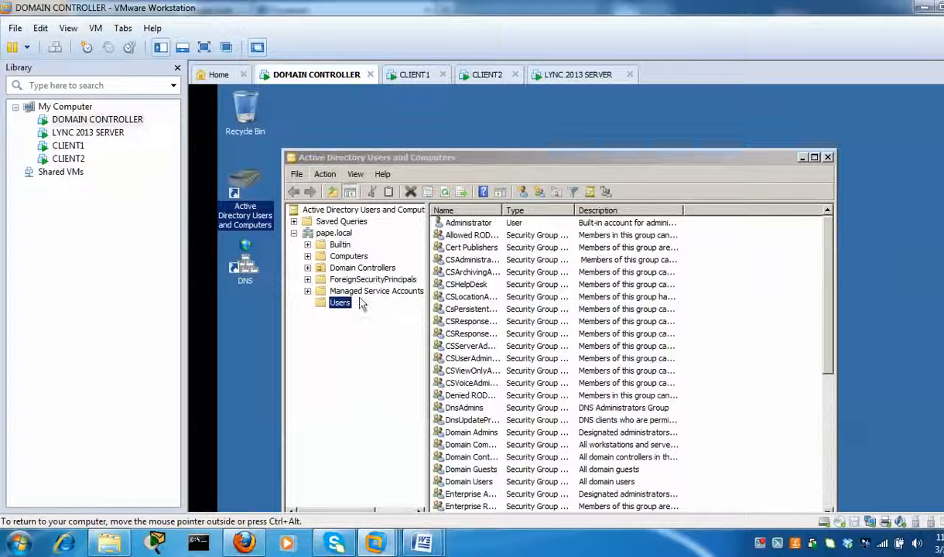
pyautogui.moveTo(726, 156); pyautogui.dragTo(729, 115)
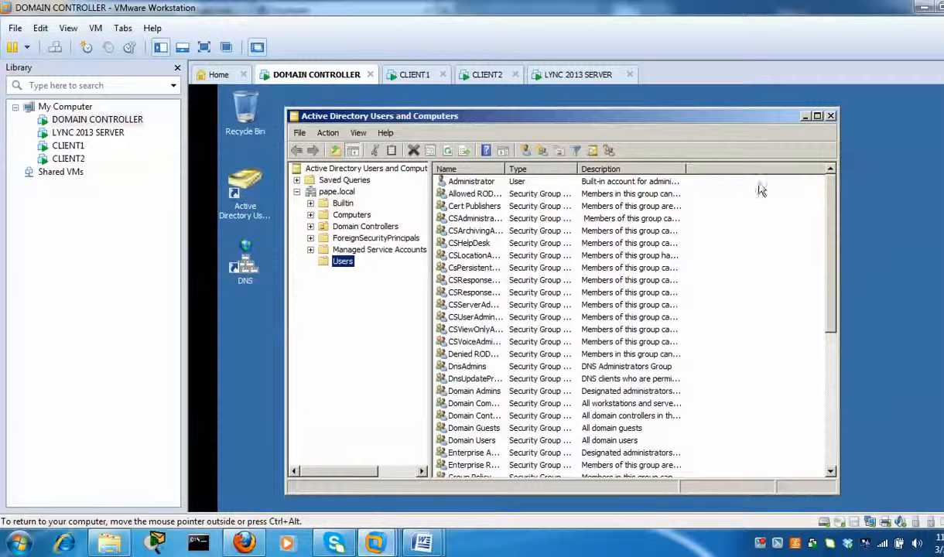
# - Add the Administrator account to the CSAdministrator group from its Member Of properties
pyautogui.rightClick(490, 185)
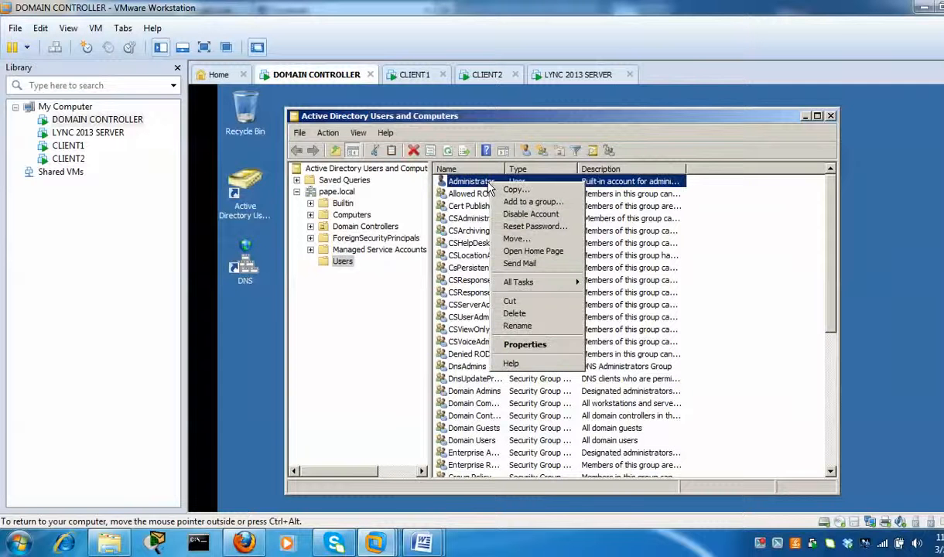
pyautogui.click(532, 345)
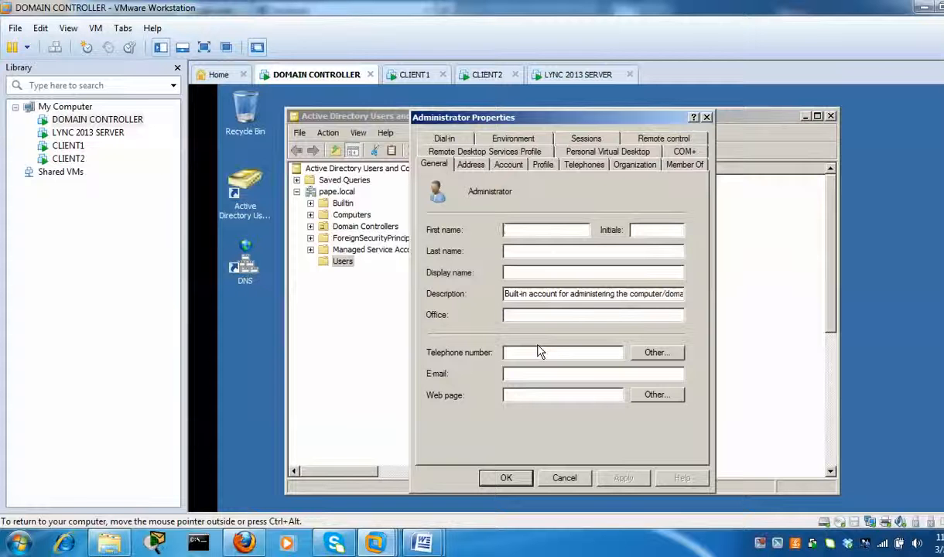
pyautogui.click(679, 166)
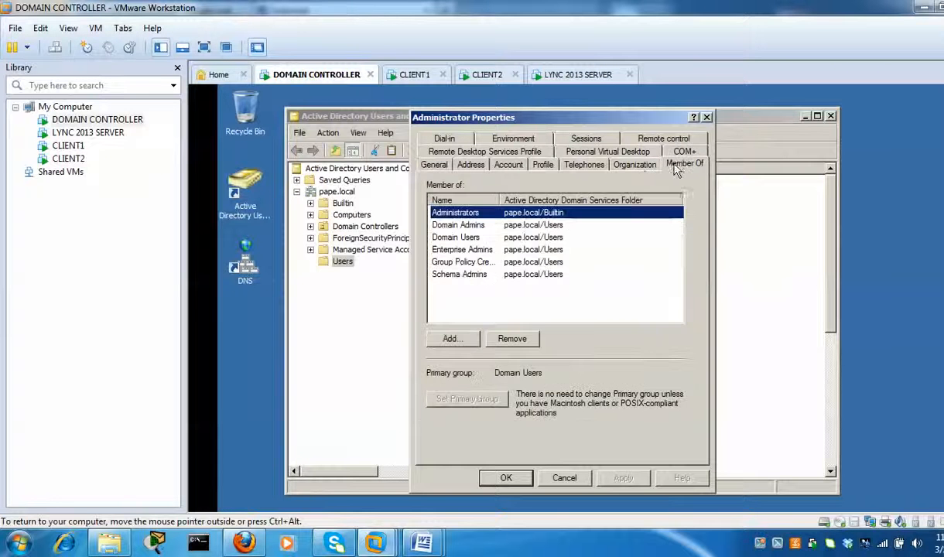
pyautogui.click(453, 340)
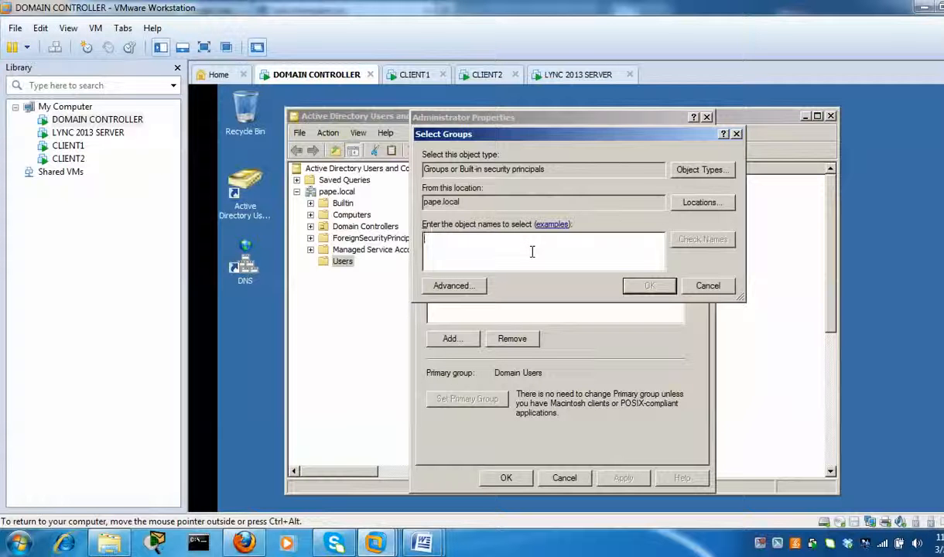
pyautogui.write('c')
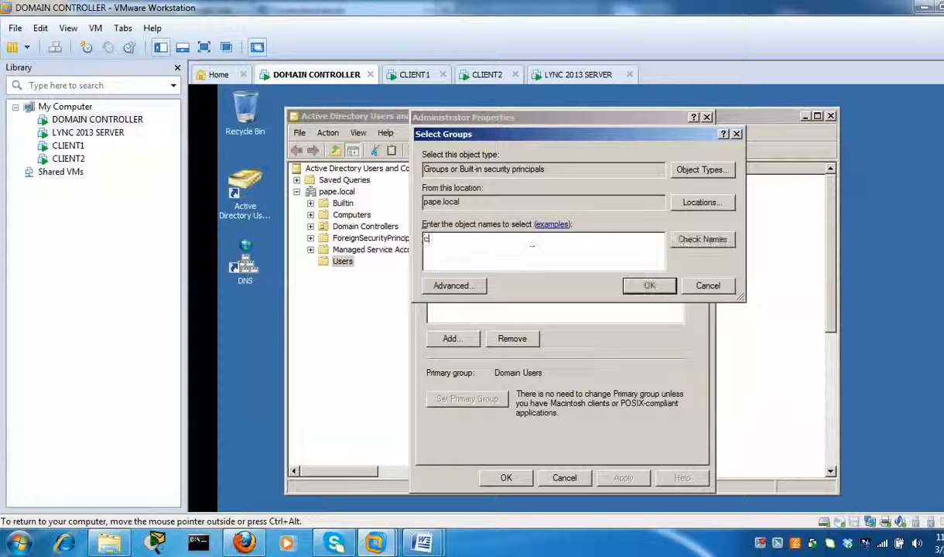
pyautogui.write('sadm')
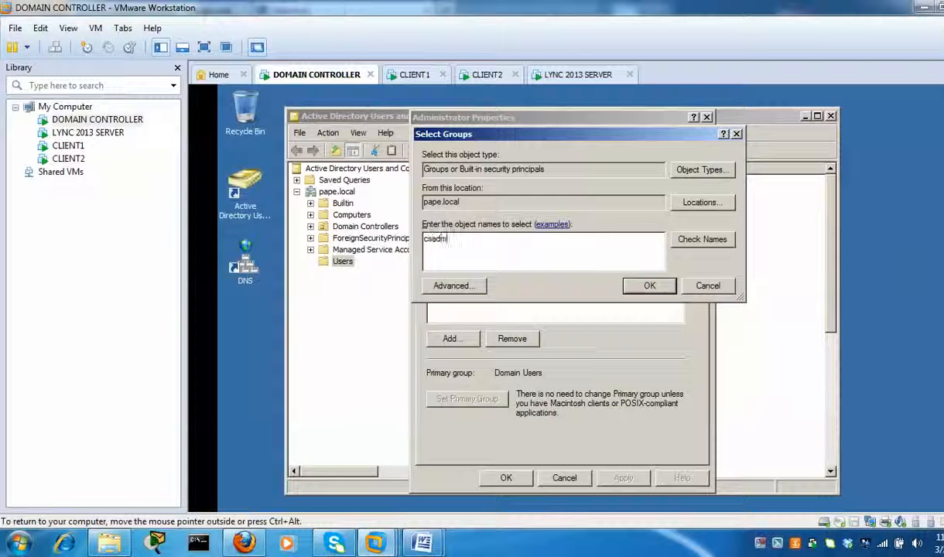
pyautogui.click(701, 239)
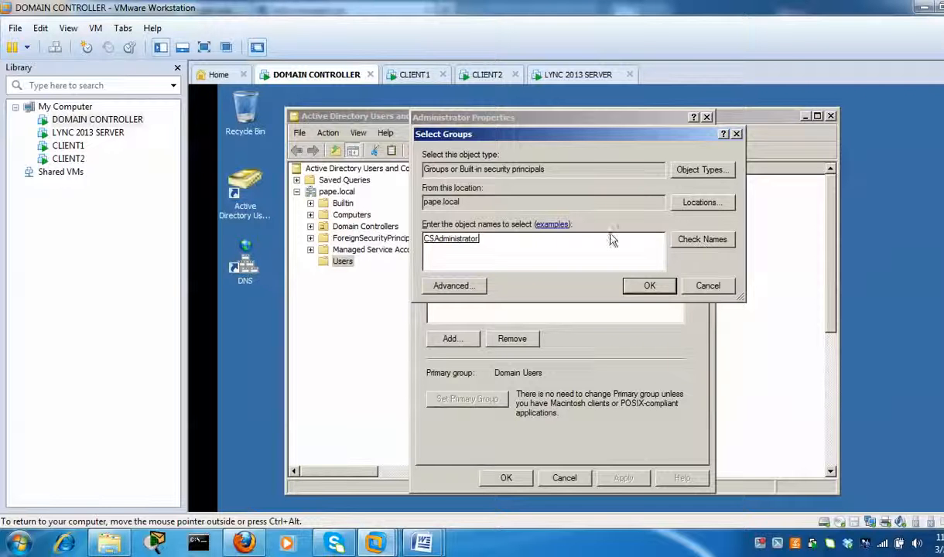
pyautogui.click(648, 286)
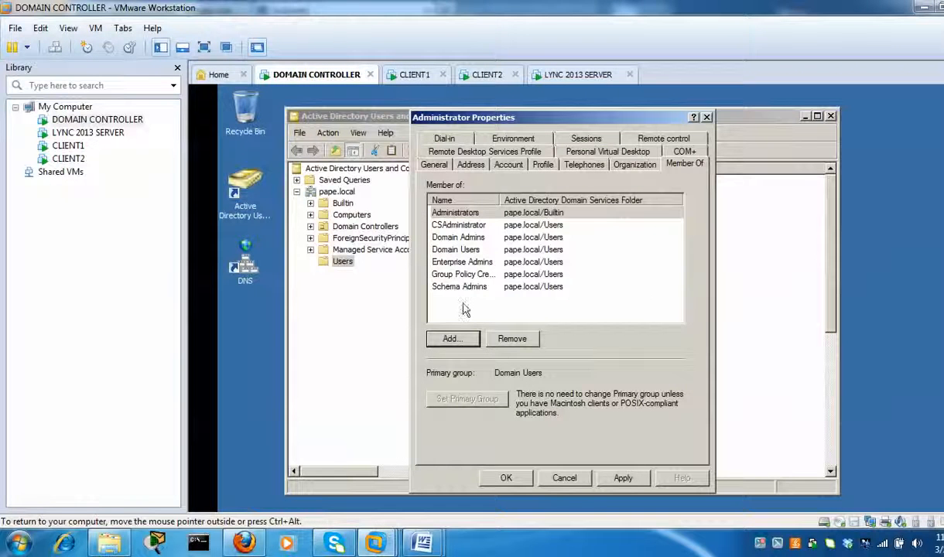
# - Also add Administrator to RTCUniversalServerAdmins, then apply and close the properties
pyautogui.click(456, 341)
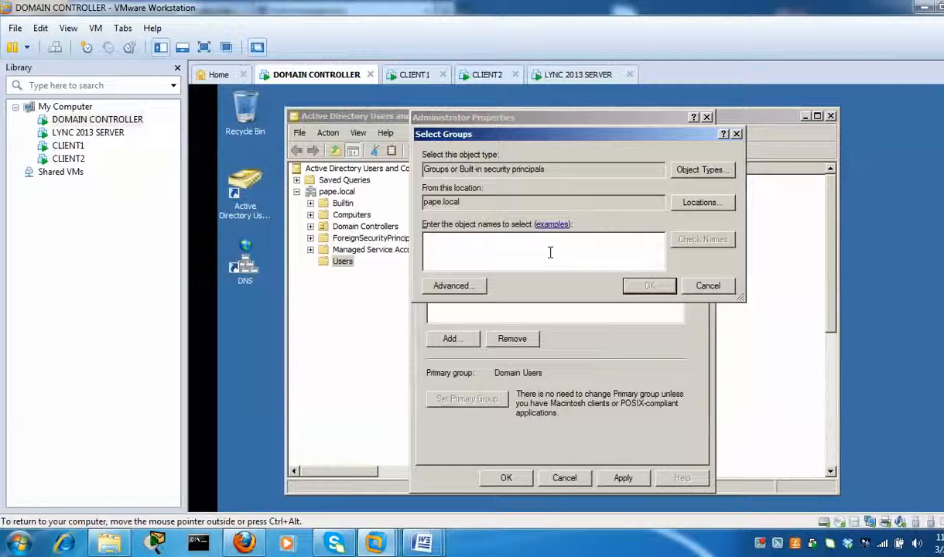
pyautogui.write('rtc')
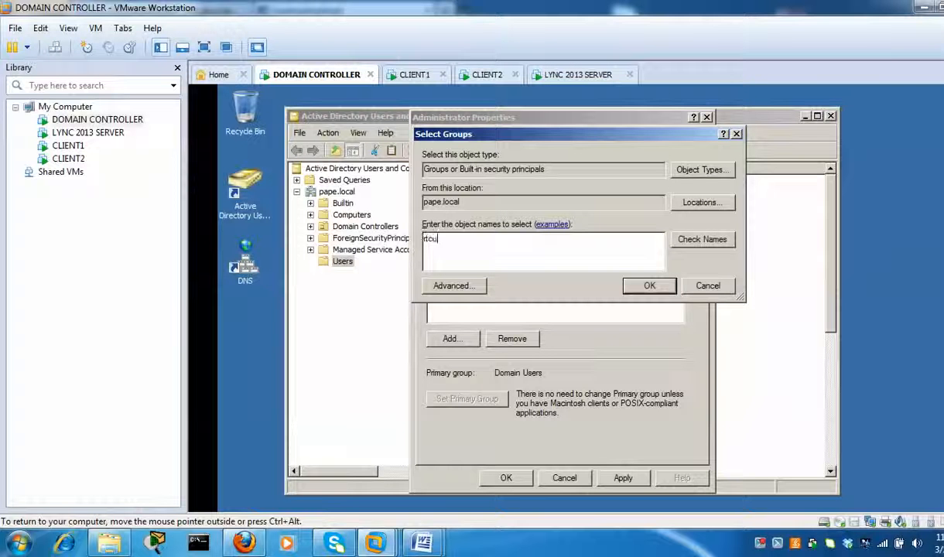
pyautogui.write('u')
pyautogui.click(685, 240)
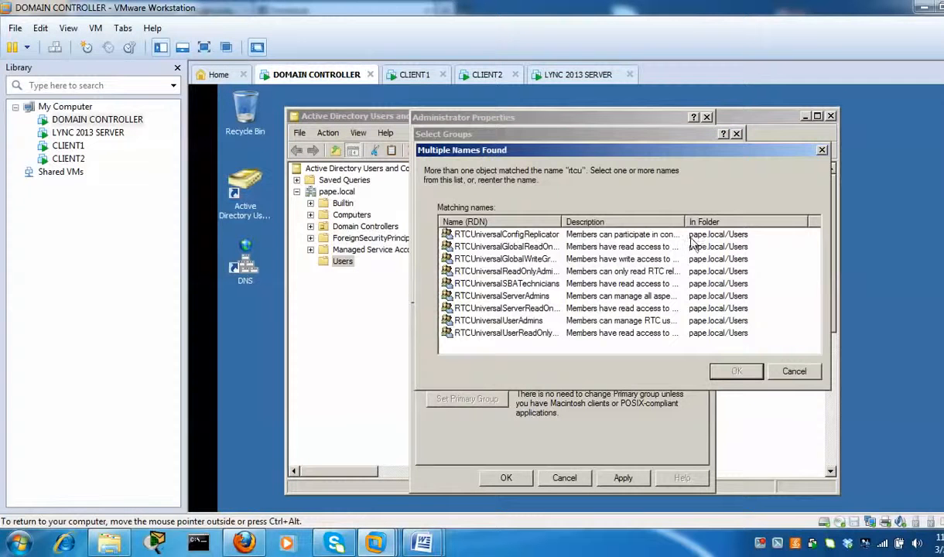
pyautogui.moveTo(563, 221); pyautogui.dragTo(636, 221)
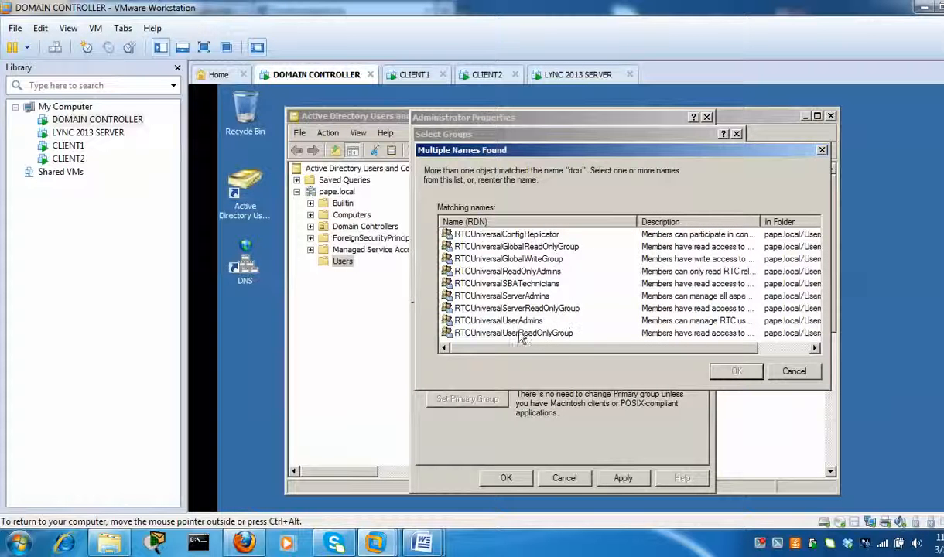
pyautogui.click(500, 298)
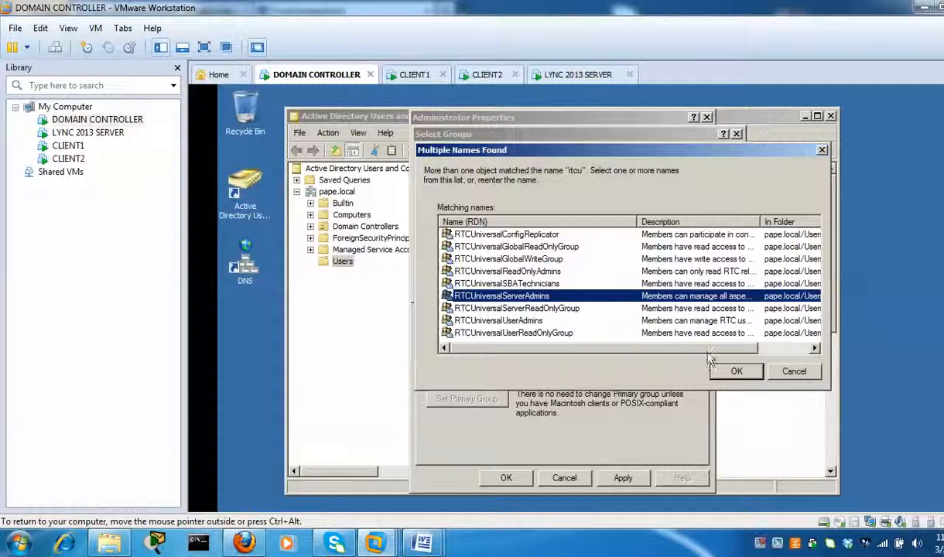
pyautogui.click(736, 371)
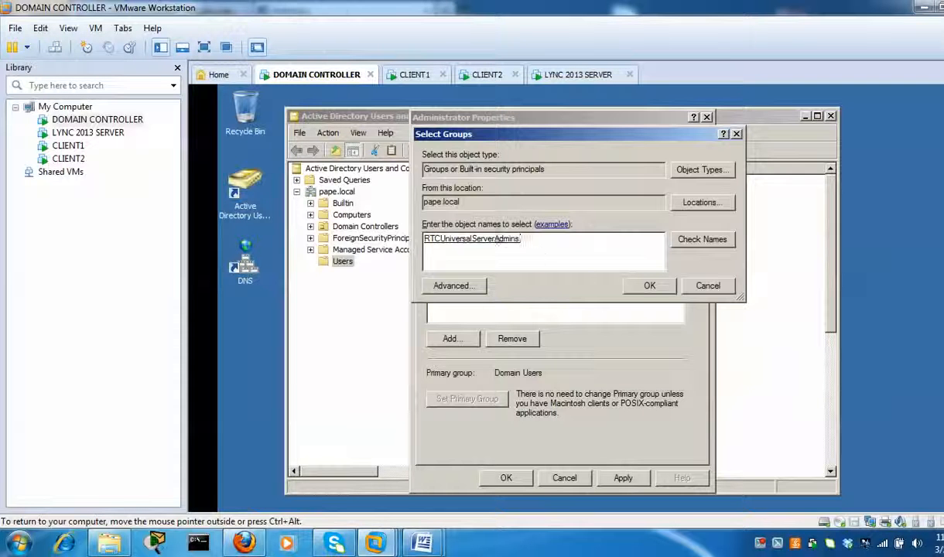
pyautogui.click(649, 285)
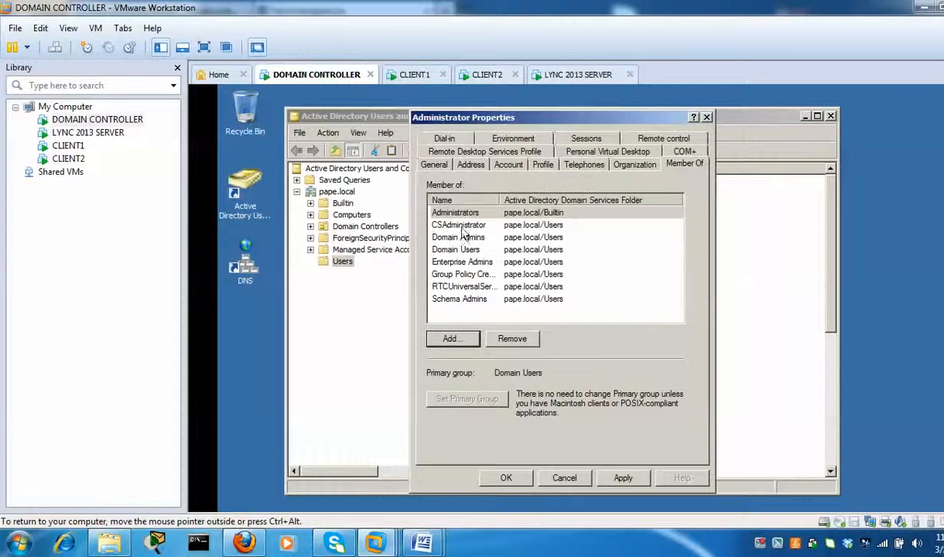
pyautogui.click(623, 478)
pyautogui.click(516, 480)
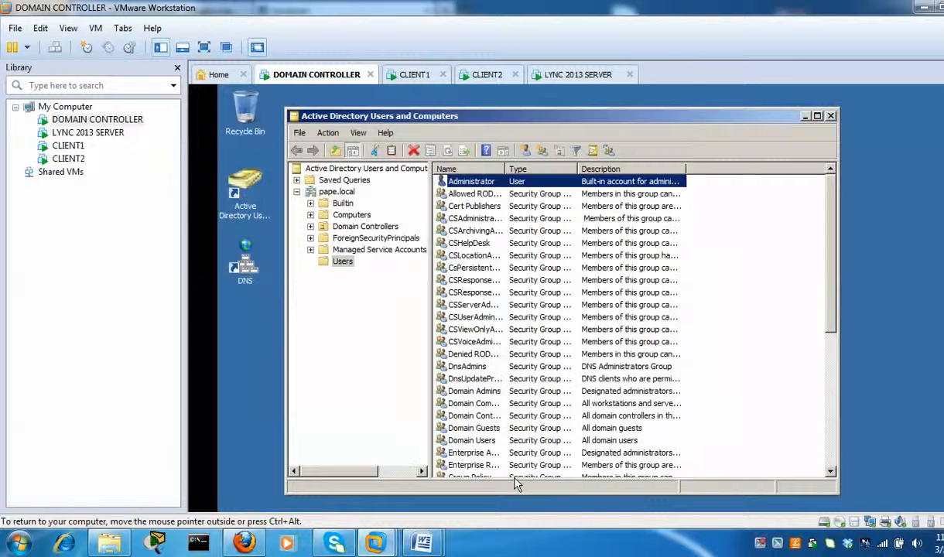
# - Switch to the LYNC 2013 SERVER machine and show the Start screen's Lync Server tiles
pyautogui.click(573, 76)
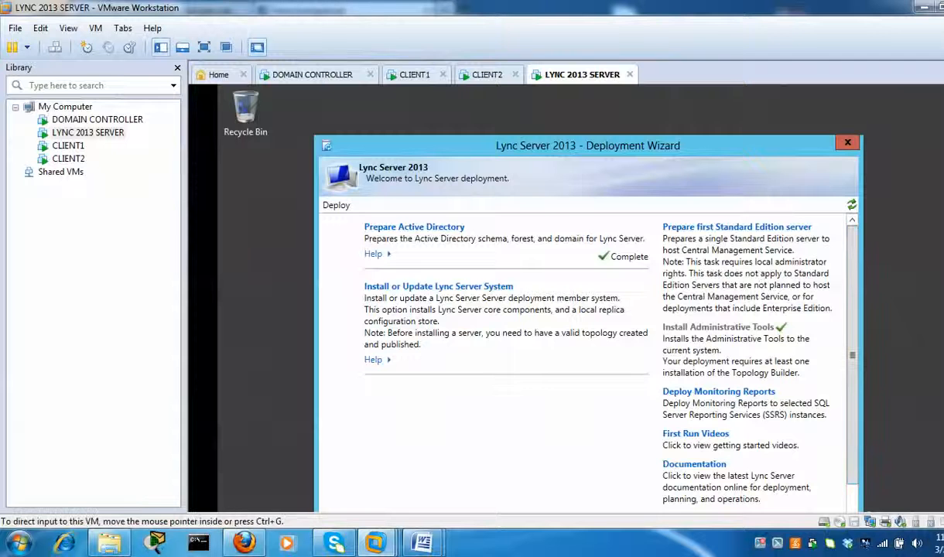
pyautogui.scroll(-3, 580, 298)
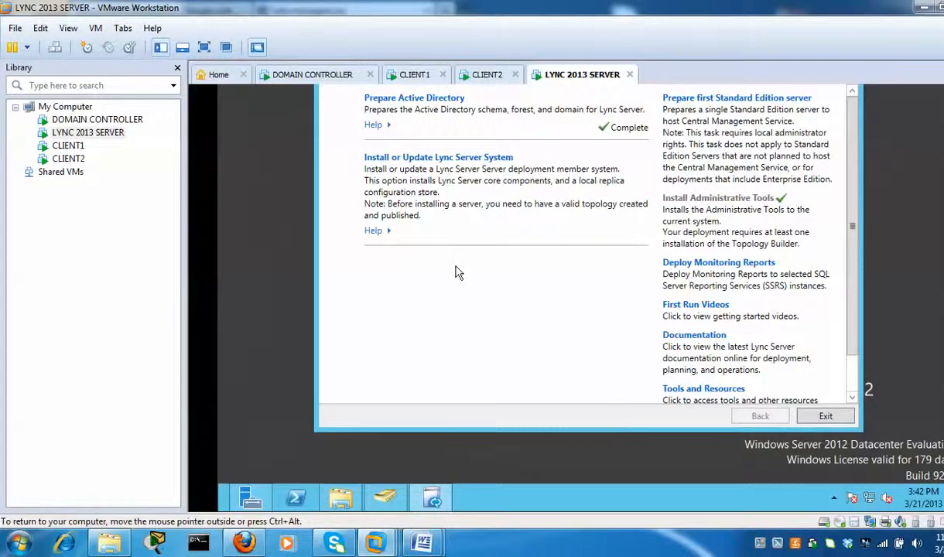
pyautogui.press('super')
pyautogui.moveTo(563, 510); pyautogui.dragTo(776, 516)
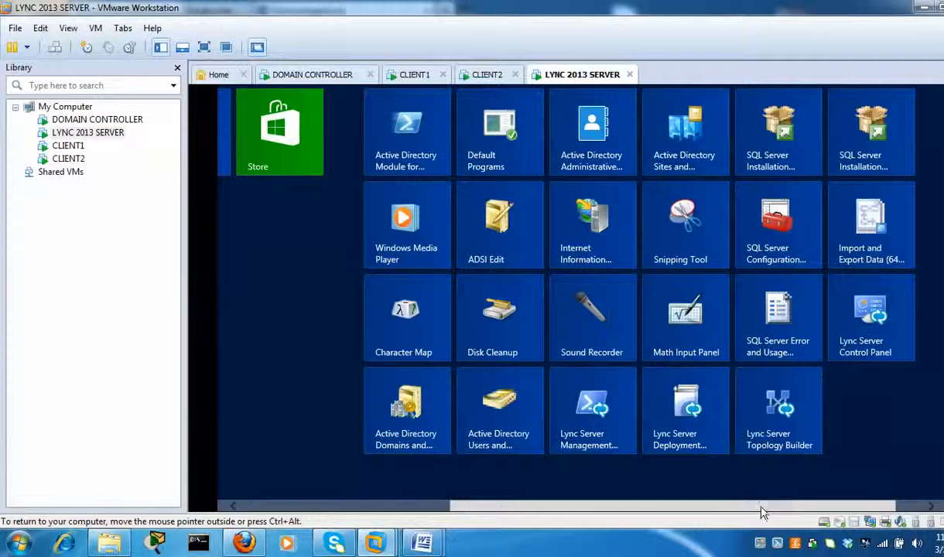
# - Launch Topology Builder and save a new blank topology as c2013top
pyautogui.click(790, 418)
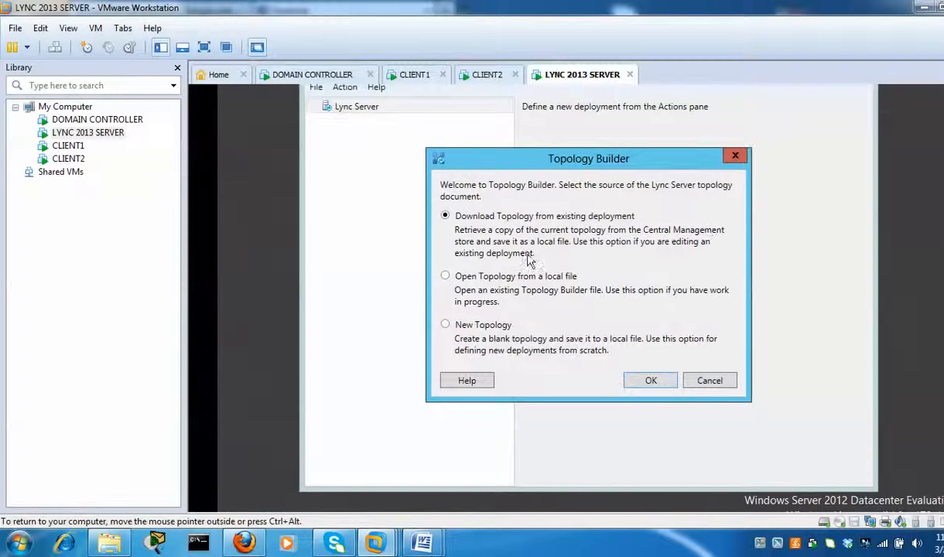
pyautogui.click(445, 325)
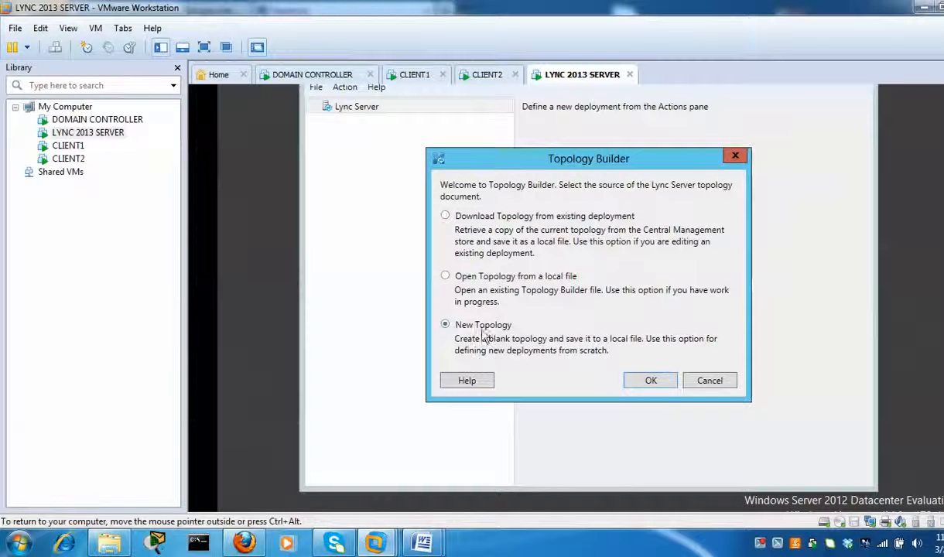
pyautogui.click(650, 381)
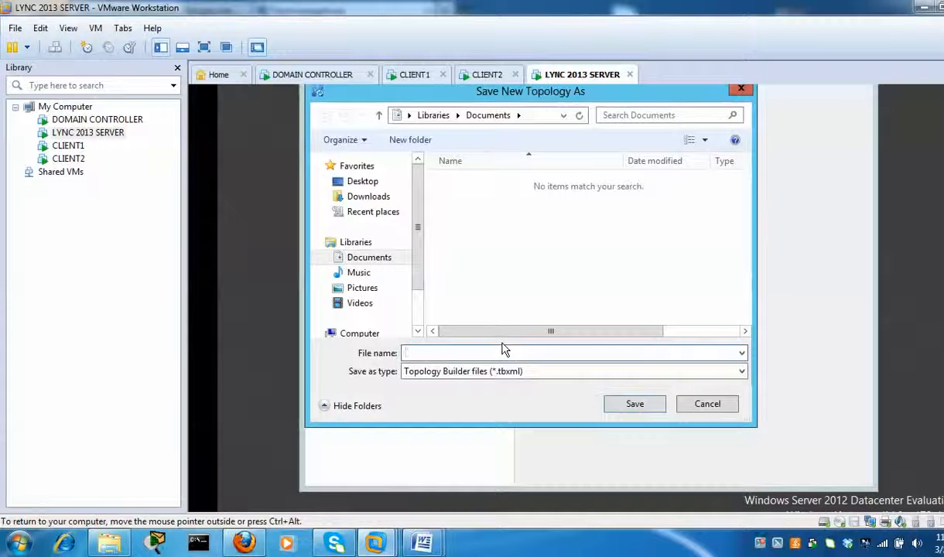
pyautogui.write('c')
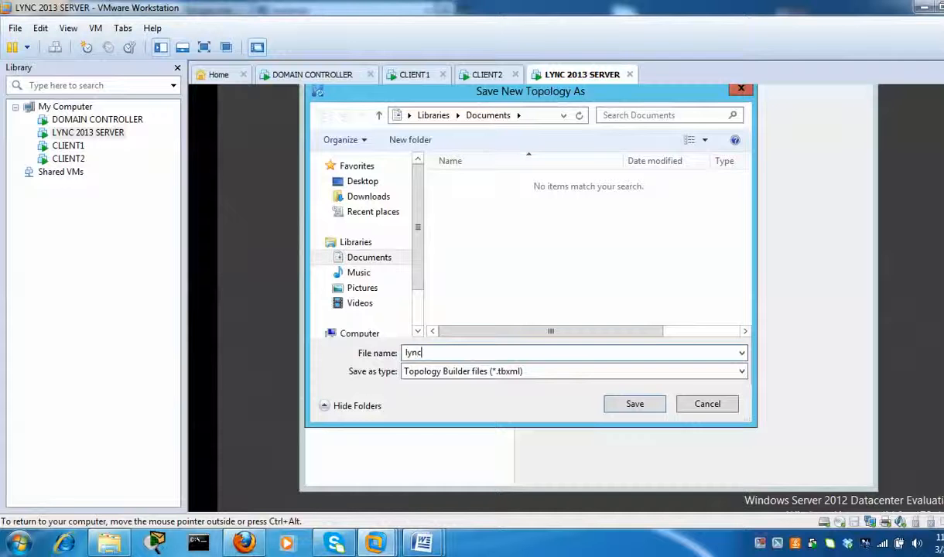
pyautogui.write('2013to')
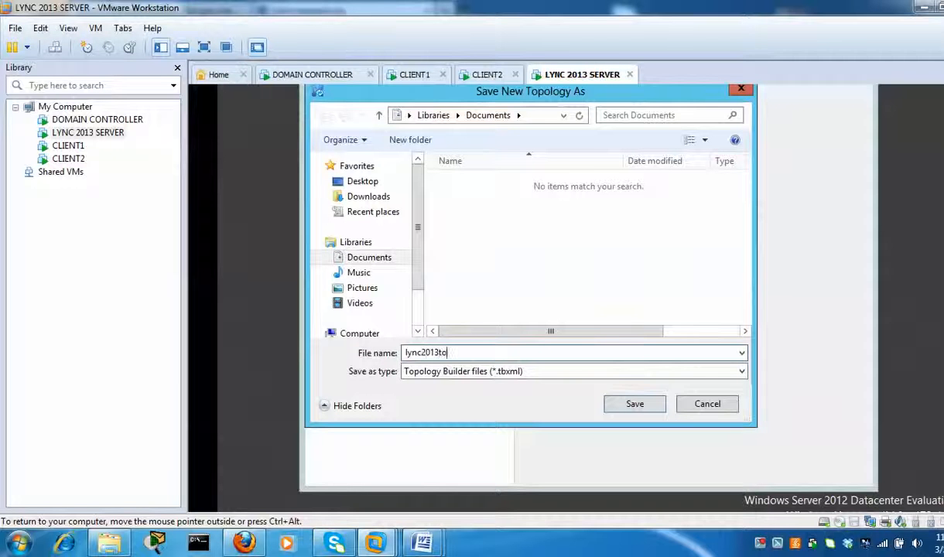
pyautogui.write('p')
pyautogui.click(647, 411)
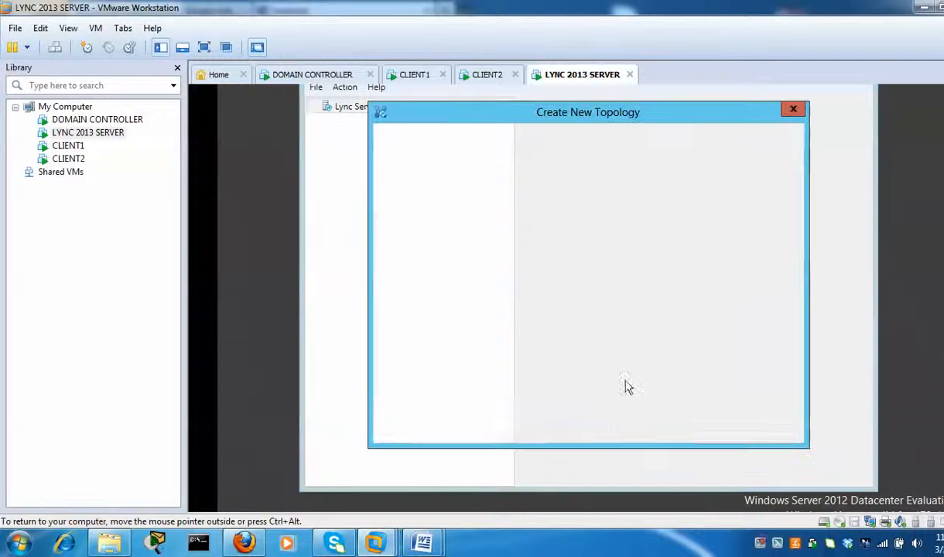
# - Set pape.local as the primary SIP domain and add no additional domains
pyautogui.click(565, 230)
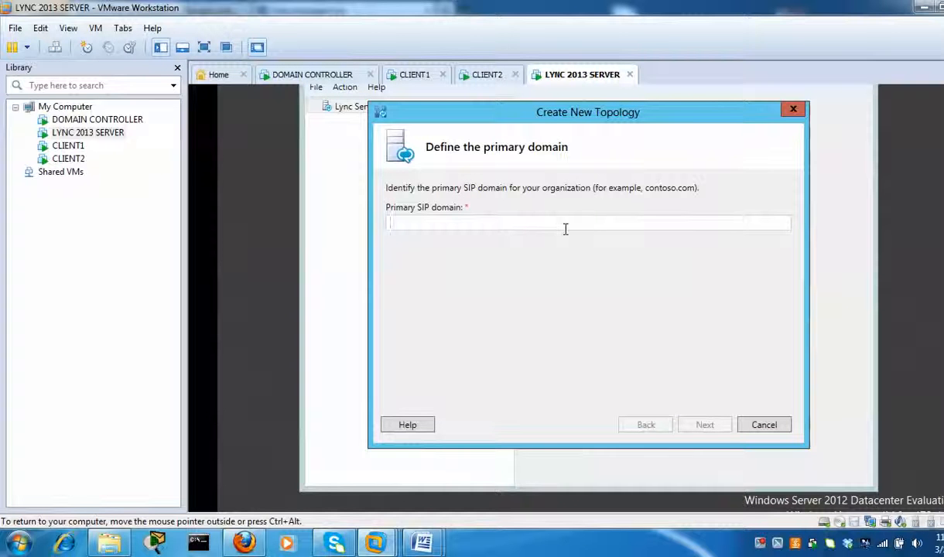
pyautogui.write('pape')
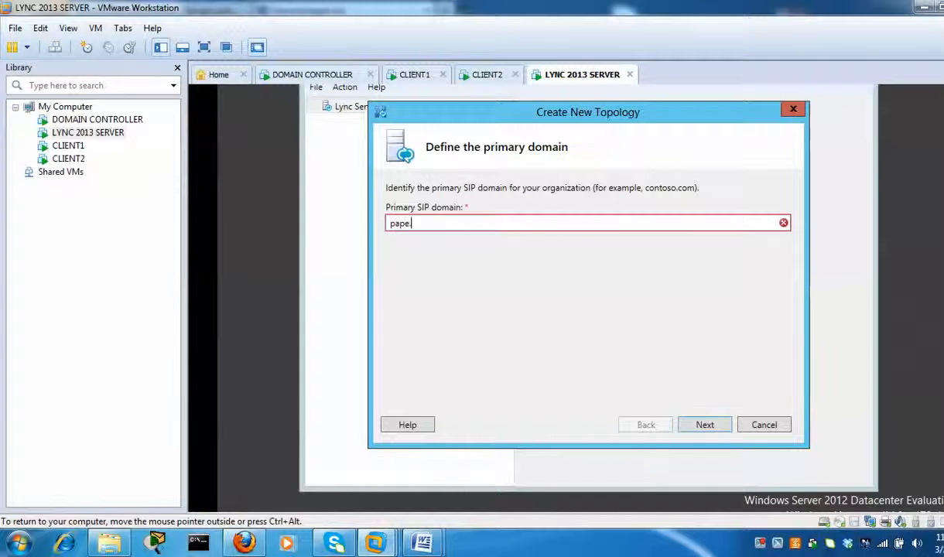
pyautogui.write('.local')
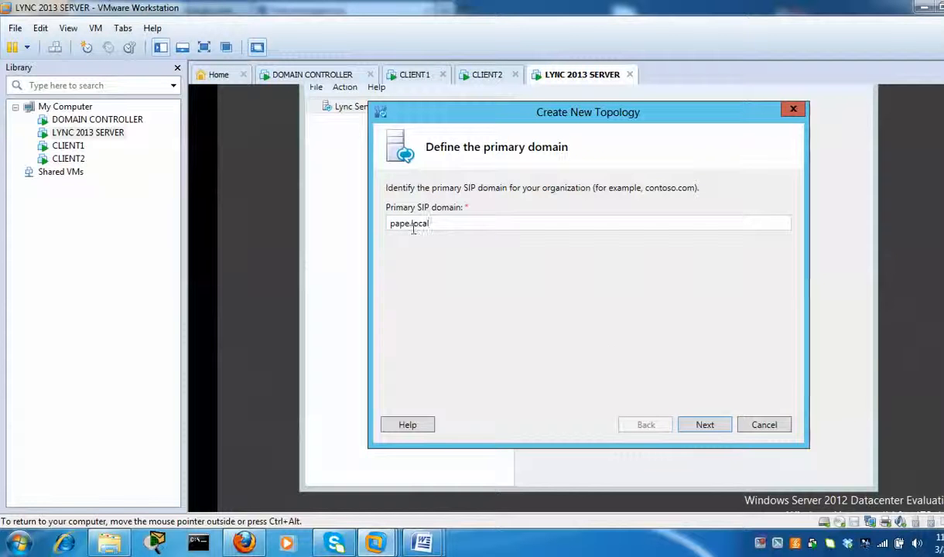
pyautogui.click(709, 426)
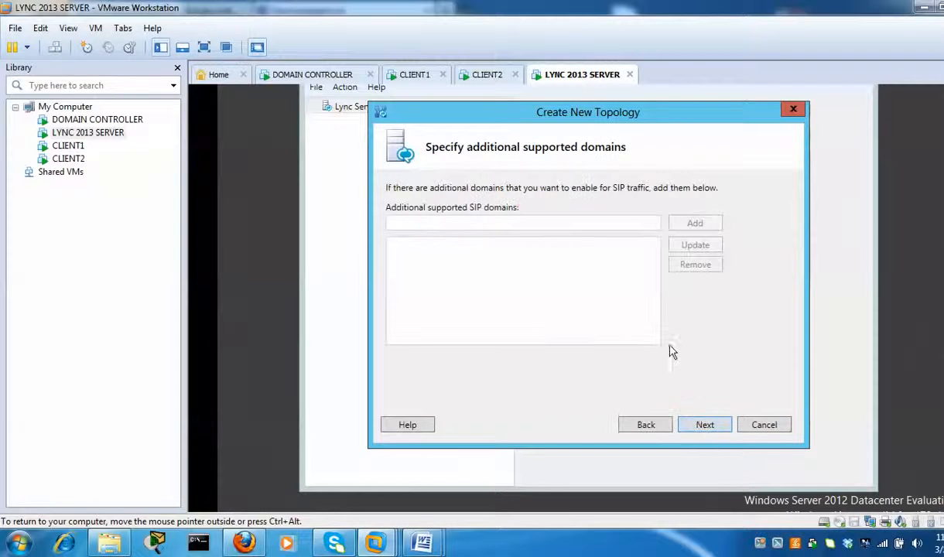
pyautogui.click(707, 428)
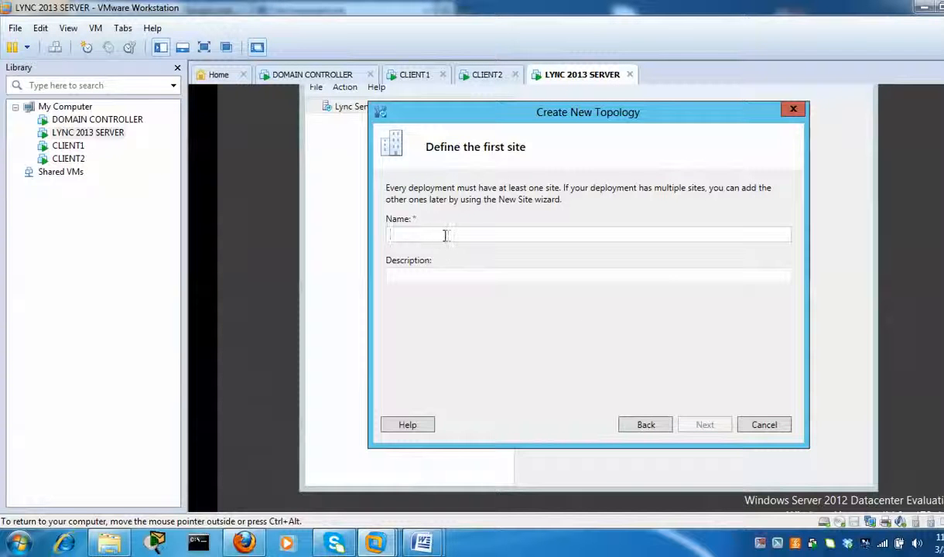
# - Name the first site lync2013test
pyautogui.write('ly')
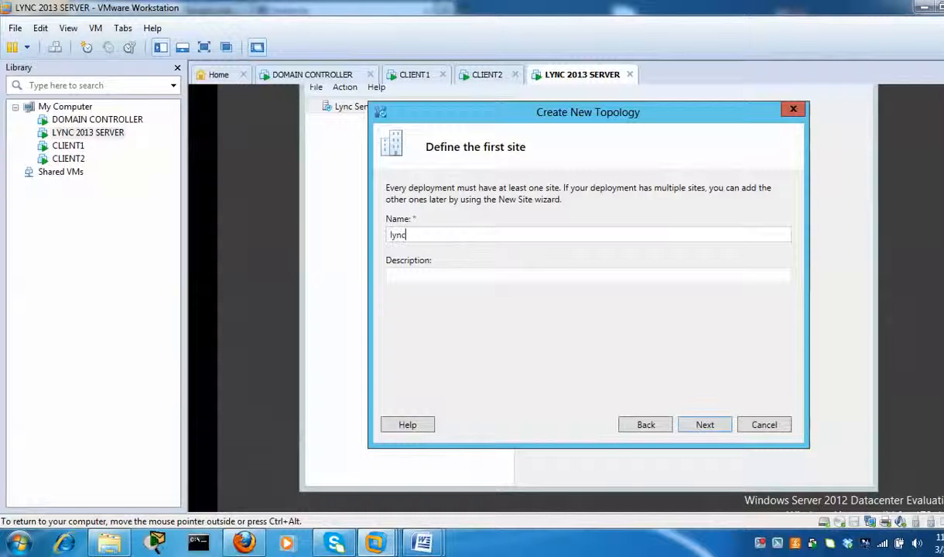
pyautogui.write('nc')
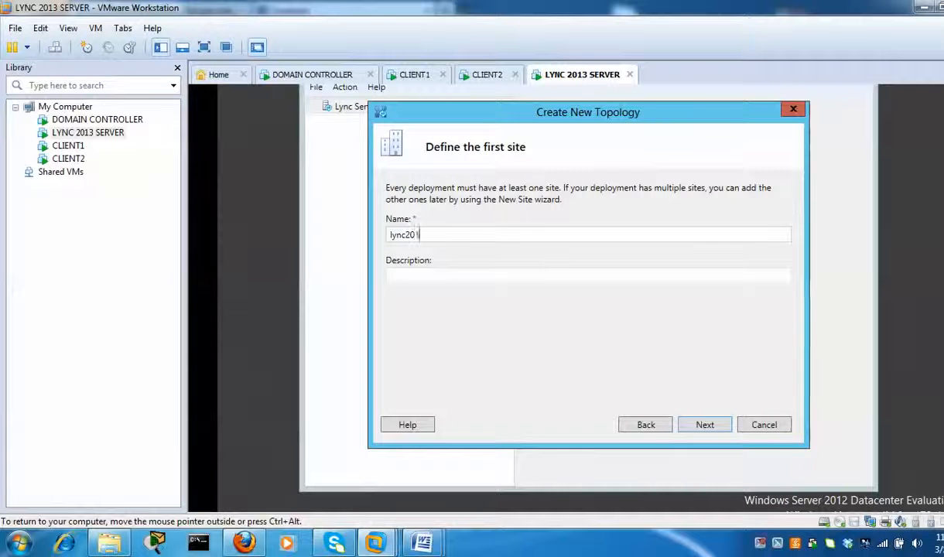
pyautogui.write('3')
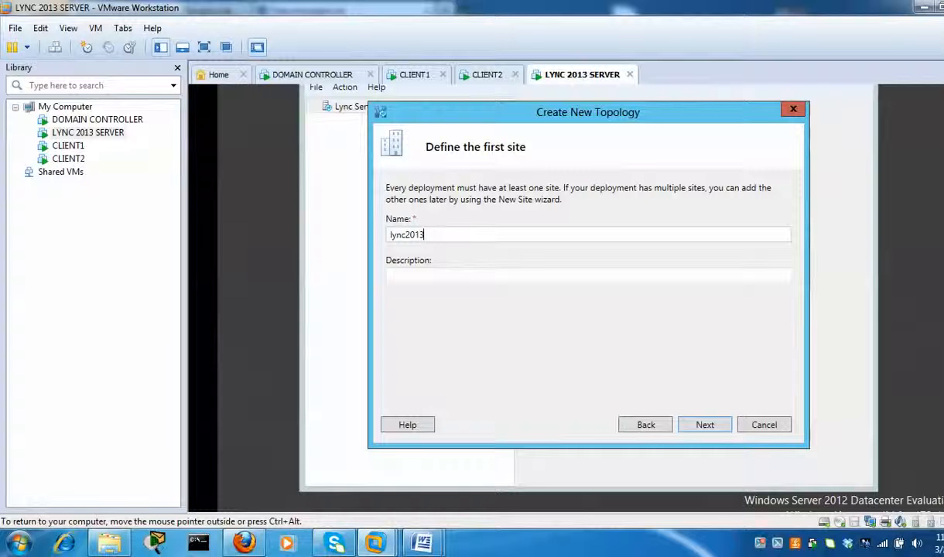
pyautogui.write('test')
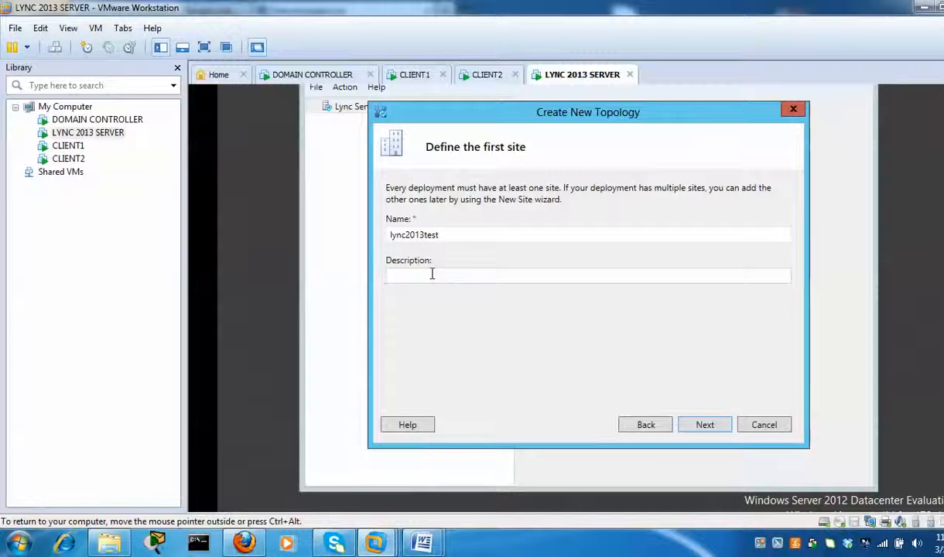
pyautogui.write('est')
pyautogui.click(705, 425)
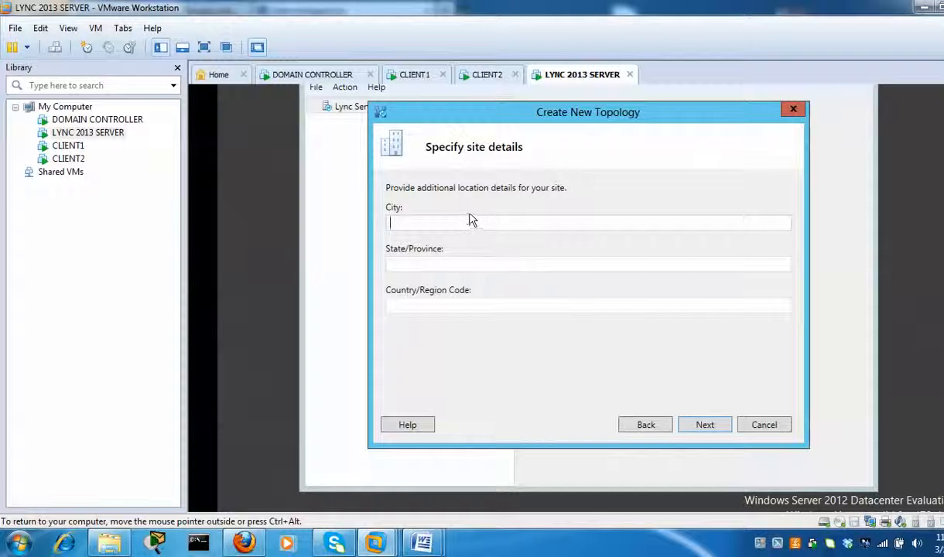
# - Enter the site location: City Antwerp, State Flanderds, Country belgium
pyautogui.write('A')
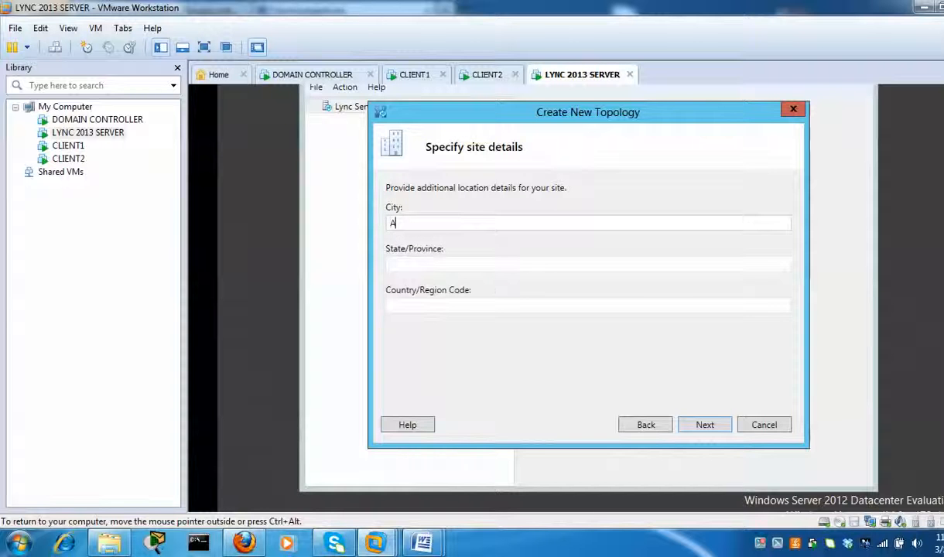
pyautogui.write('n')
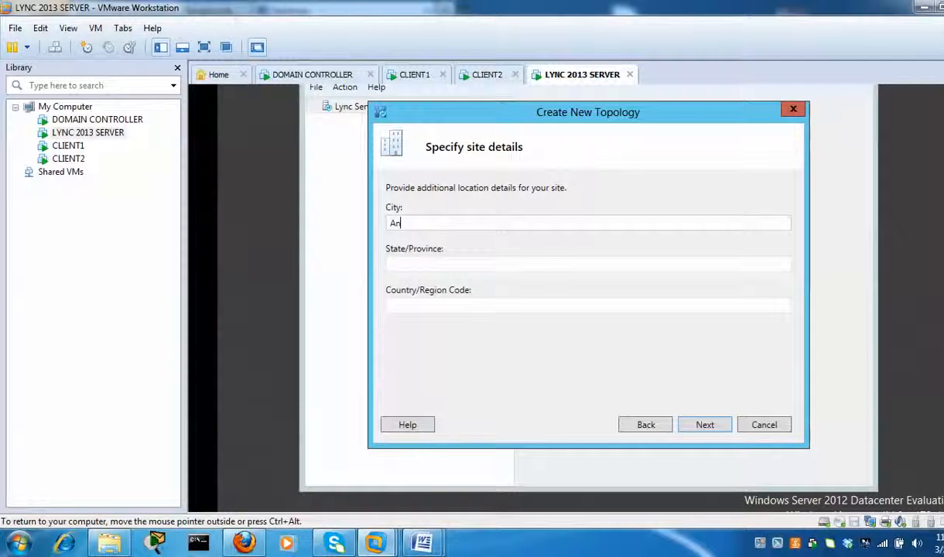
pyautogui.write('twerp')
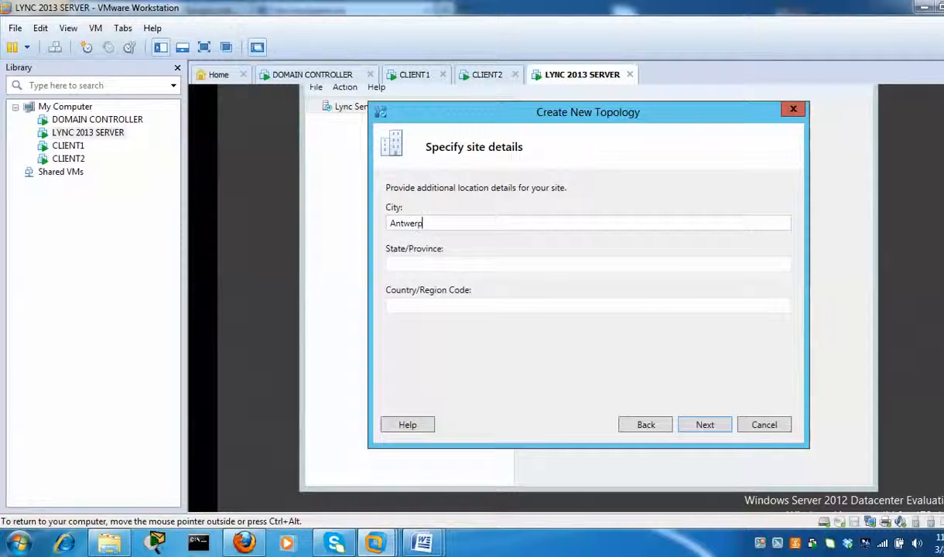
pyautogui.press('Tab')
pyautogui.write('F')
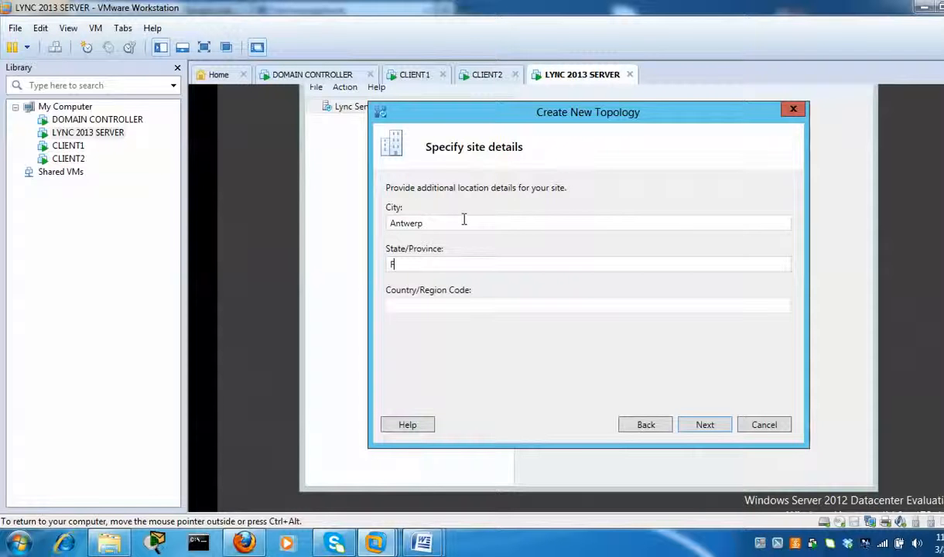
pyautogui.write('landerds')
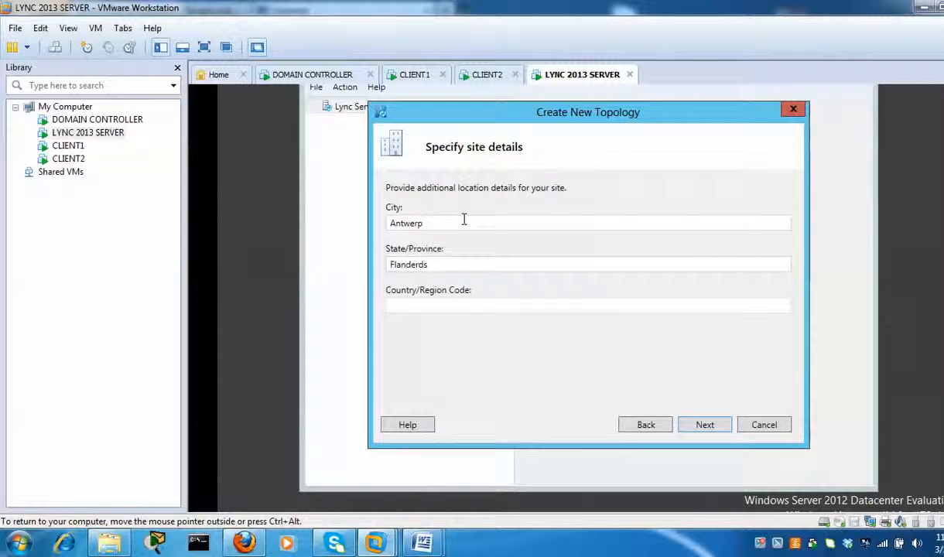
pyautogui.press('Tab')
pyautogui.write('belg')
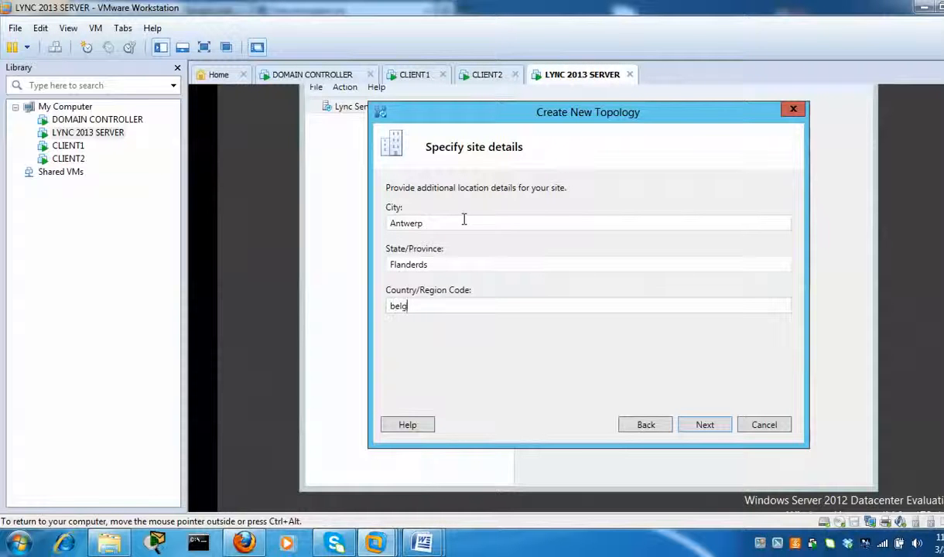
pyautogui.write('ium')
# - Finish the topology and define a Standard Edition front end pool with FQDN lync2013.pape.local
pyautogui.click(705, 425)
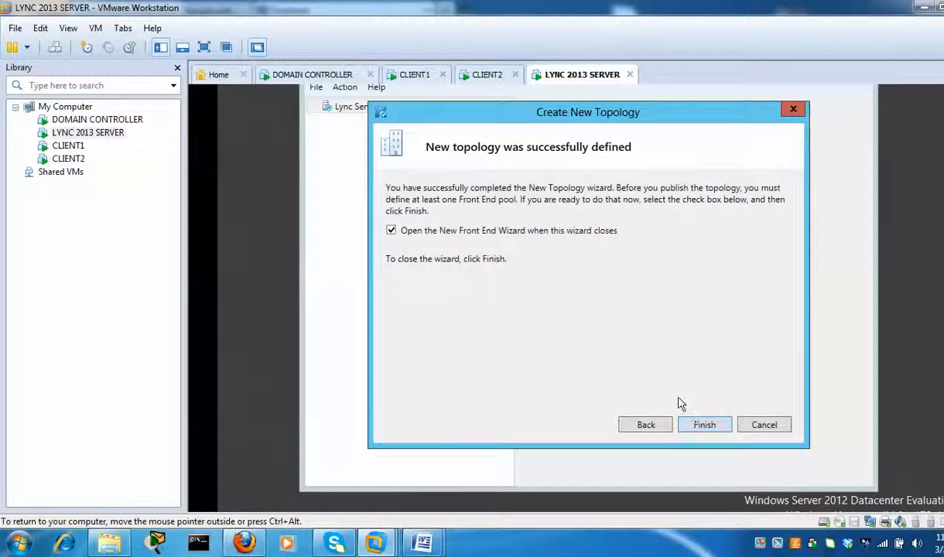
pyautogui.click(708, 428)
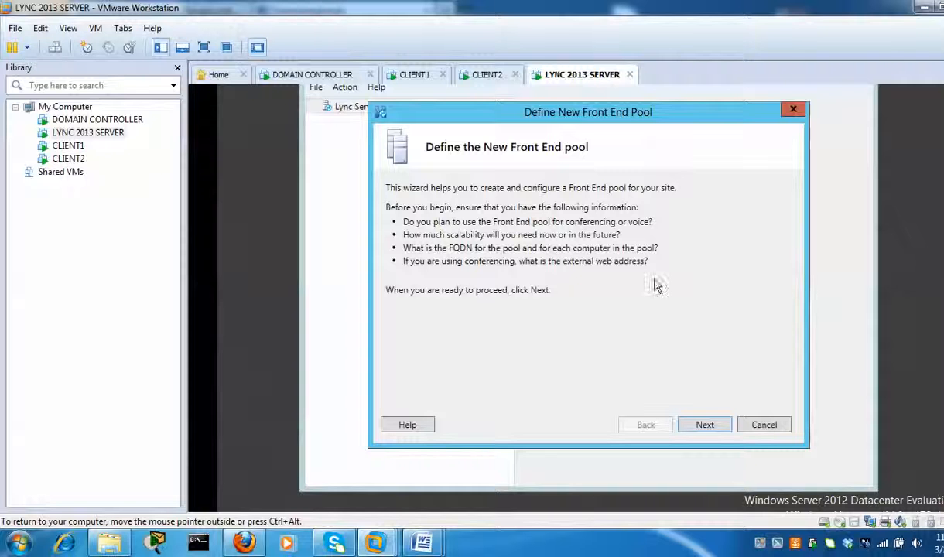
pyautogui.click(720, 430)
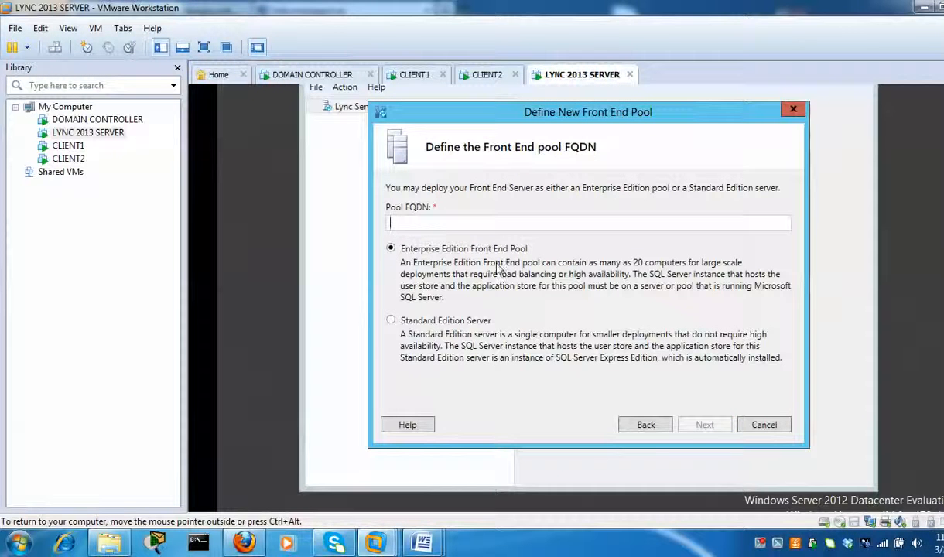
pyautogui.click(392, 320)
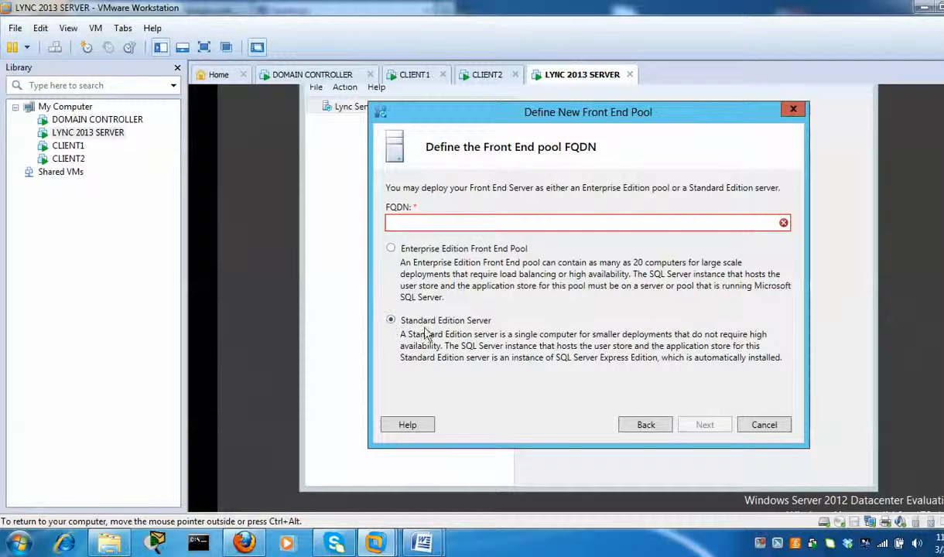
pyautogui.click(458, 220)
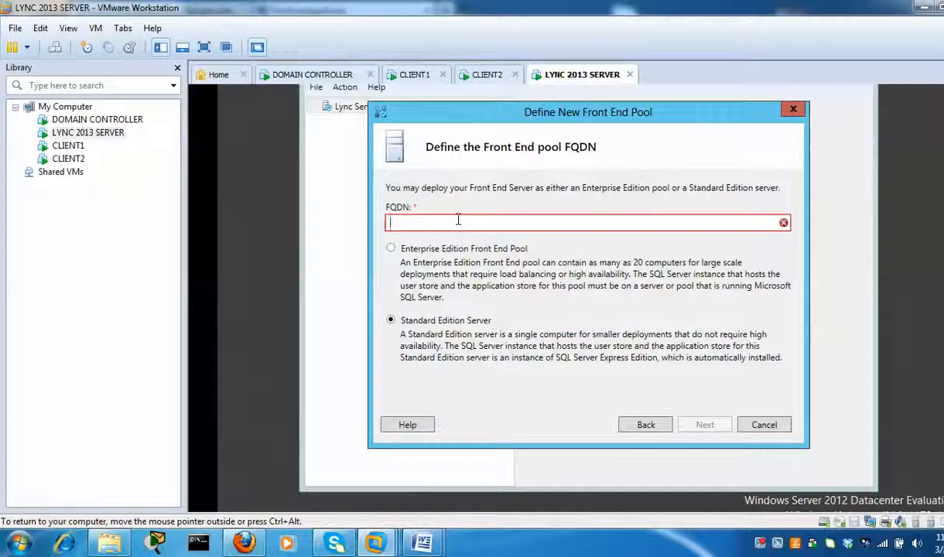
pyautogui.write('lyn')
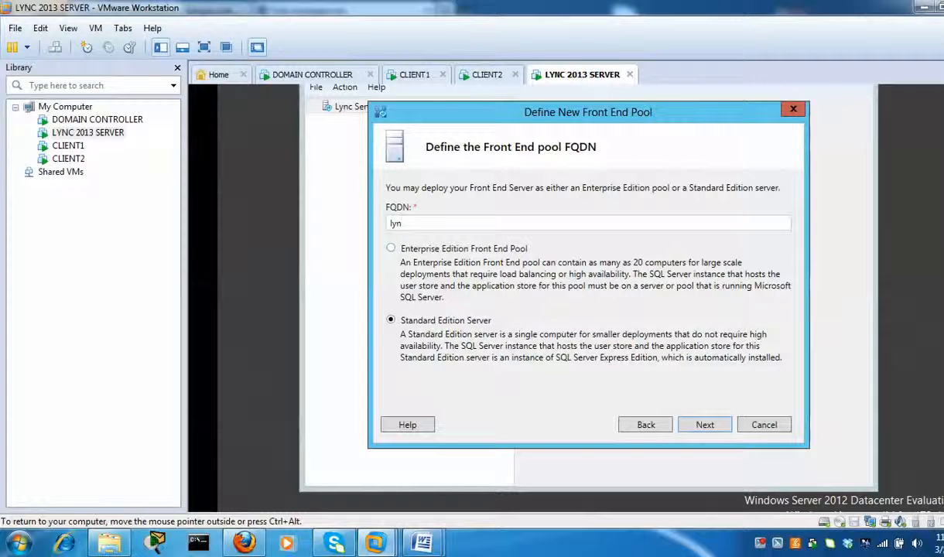
pyautogui.write('c2013.pape.local')
pyautogui.click(704, 427)
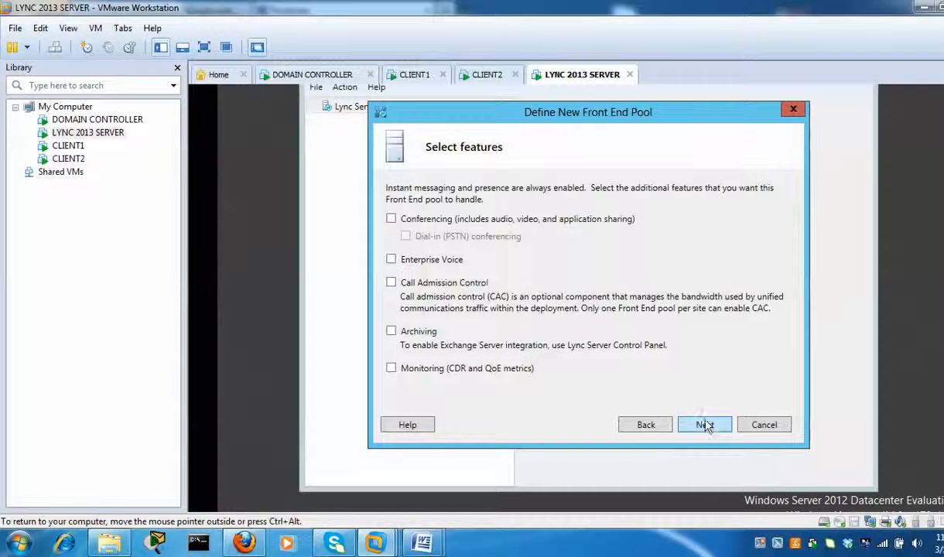
# - Enable Conferencing, Enterprise Voice and Call Admission Control as the pool's features
pyautogui.click(393, 219)
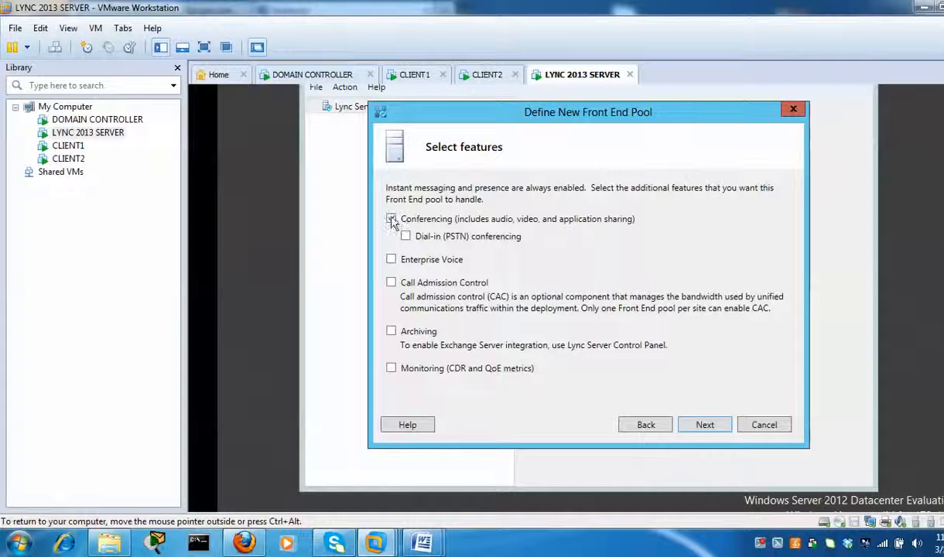
pyautogui.click(392, 261)
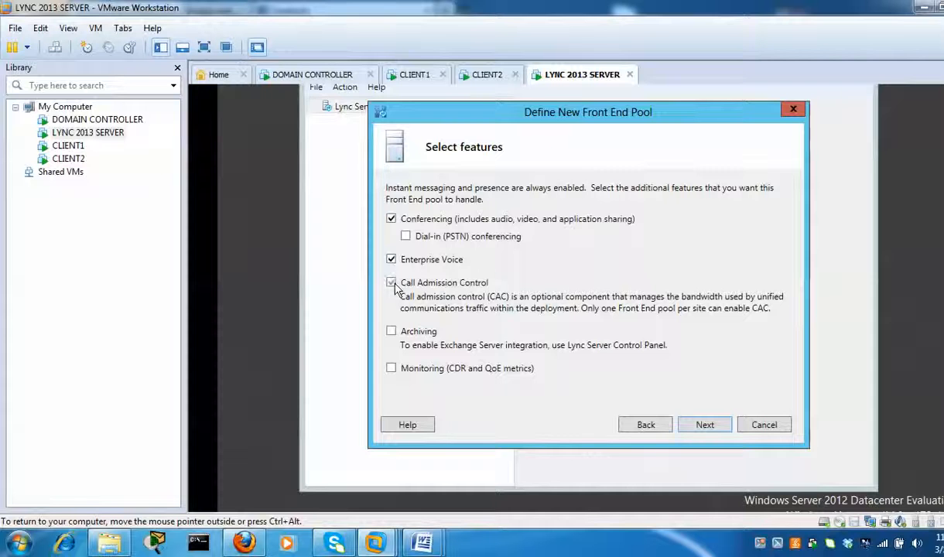
pyautogui.click(391, 283)
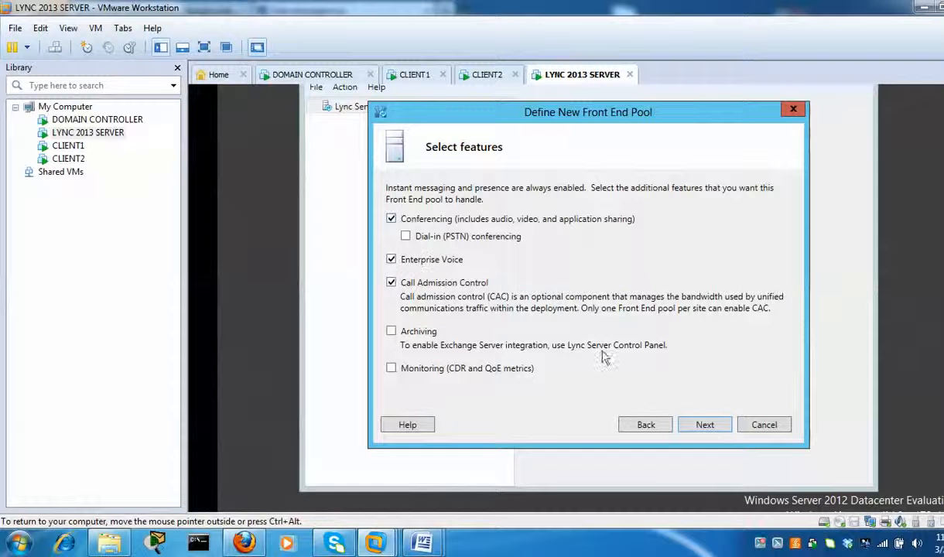
pyautogui.click(705, 425)
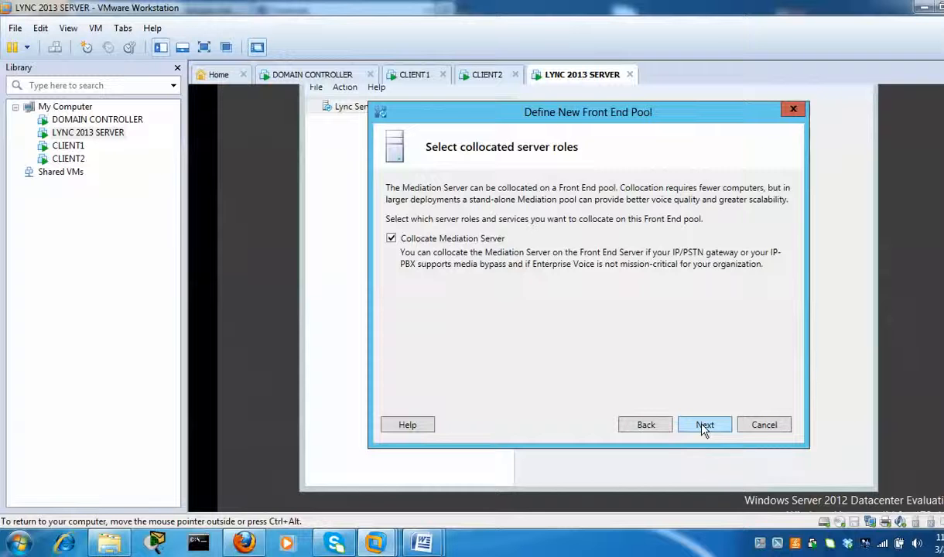
# - Keep collocated Mediation Server, skip the Edge pool, and accept the default SQL store
pyautogui.click(704, 426)
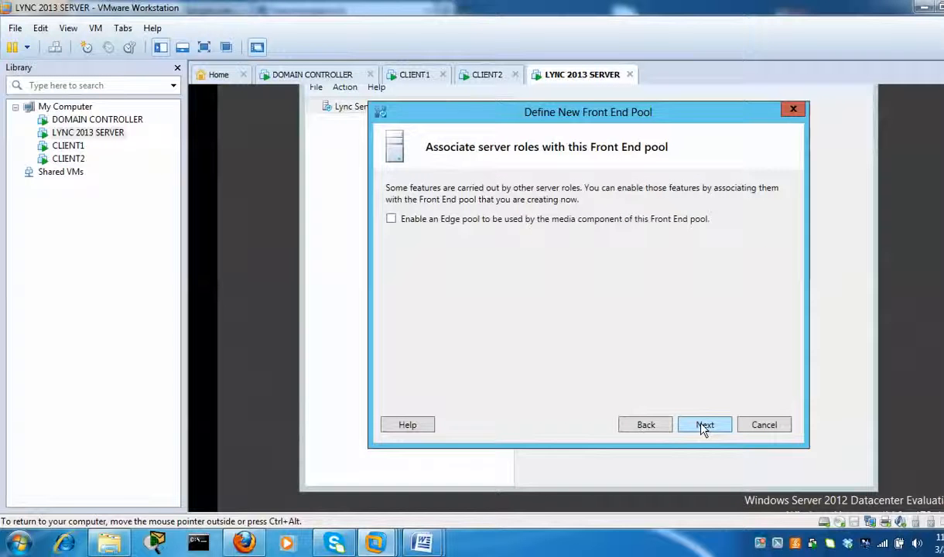
pyautogui.click(710, 431)
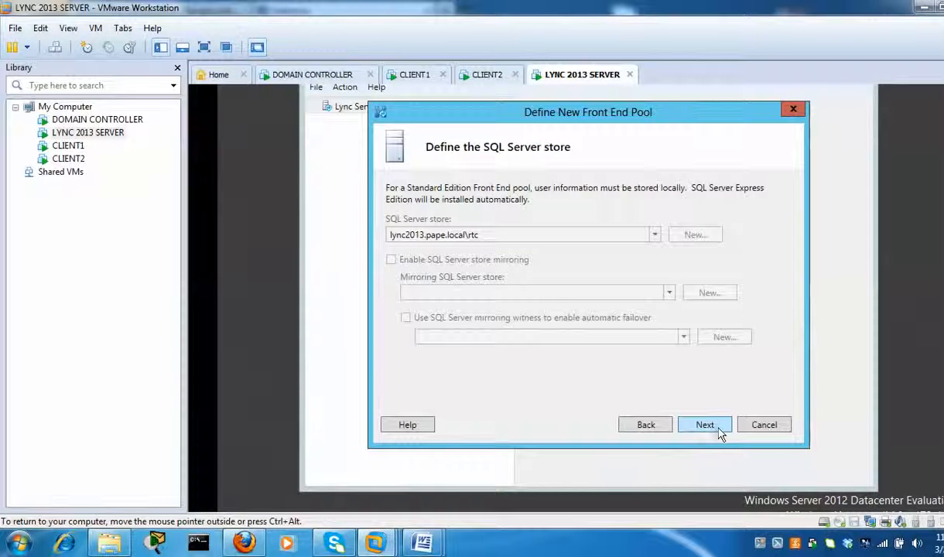
pyautogui.click(726, 435)
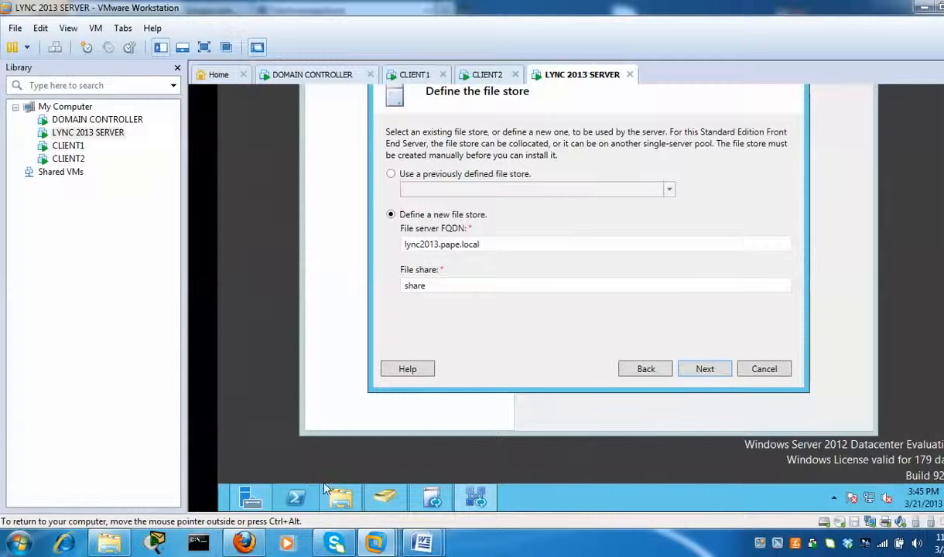
# - Open Local Disk (C:) in Explorer and create a new folder named share there
pyautogui.click(339, 496)
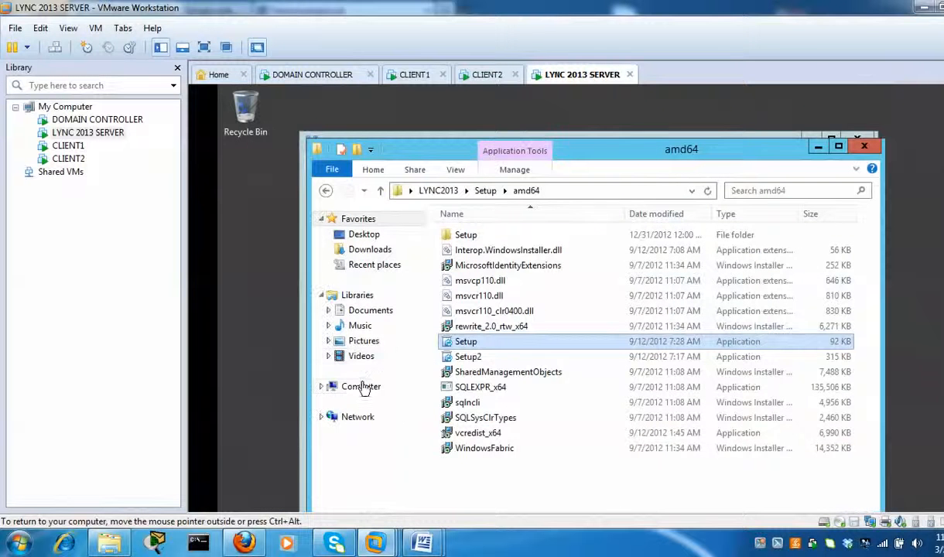
pyautogui.click(361, 386)
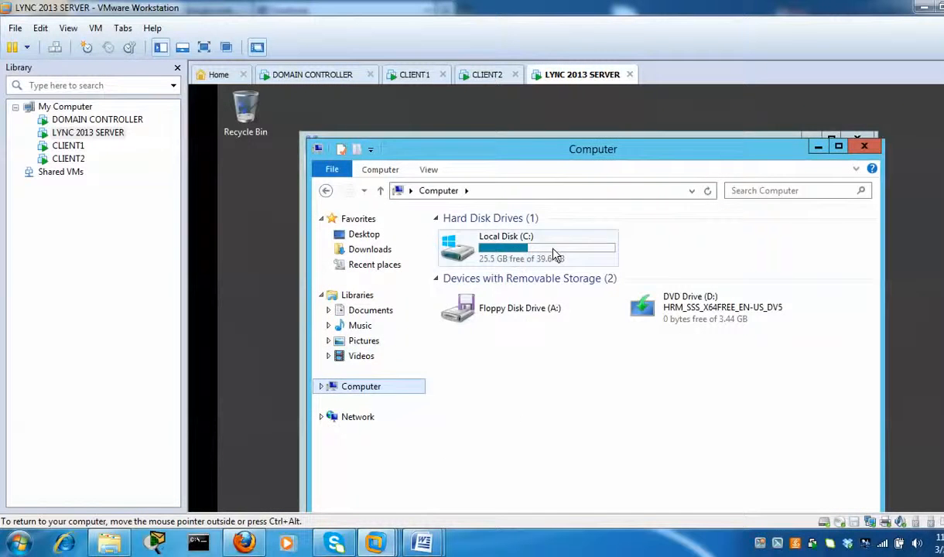
pyautogui.doubleClick(554, 255)
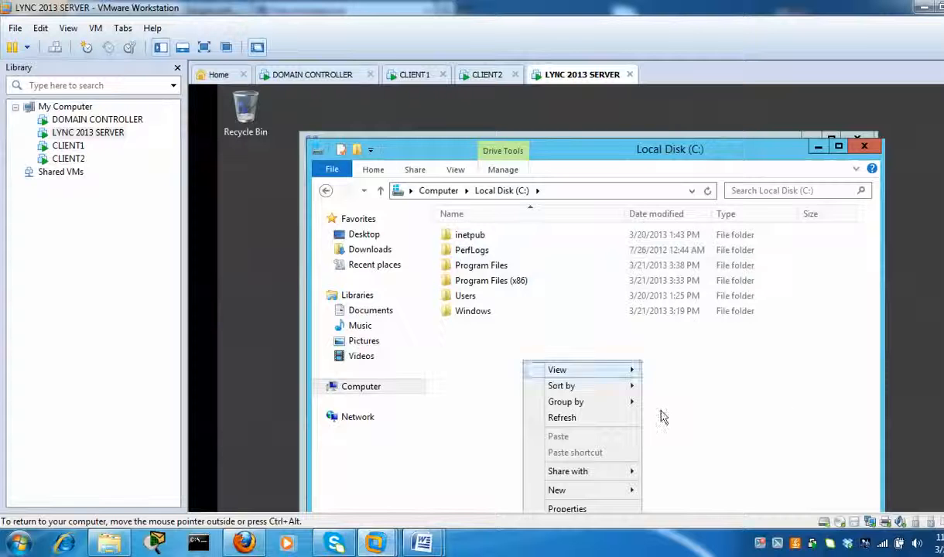
pyautogui.moveTo(627, 495)
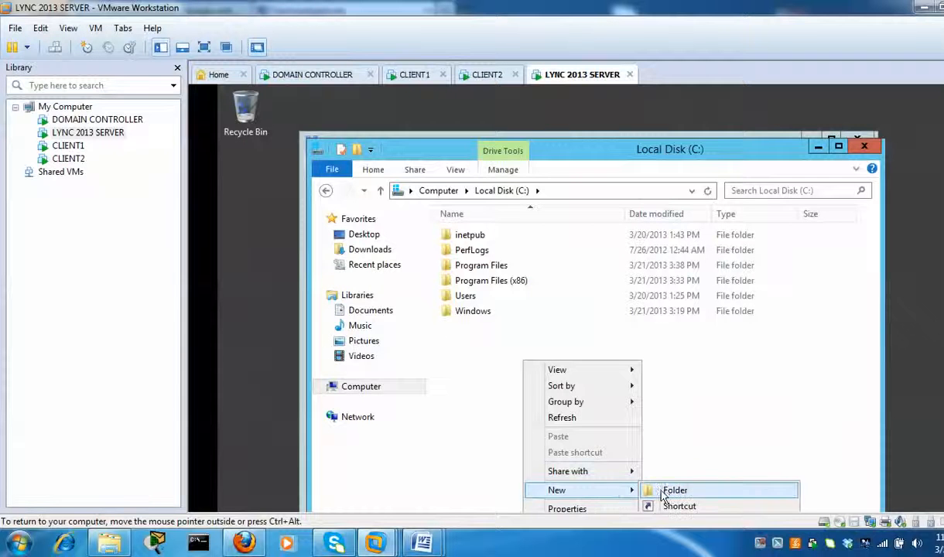
pyautogui.click(659, 490)
pyautogui.write('share')
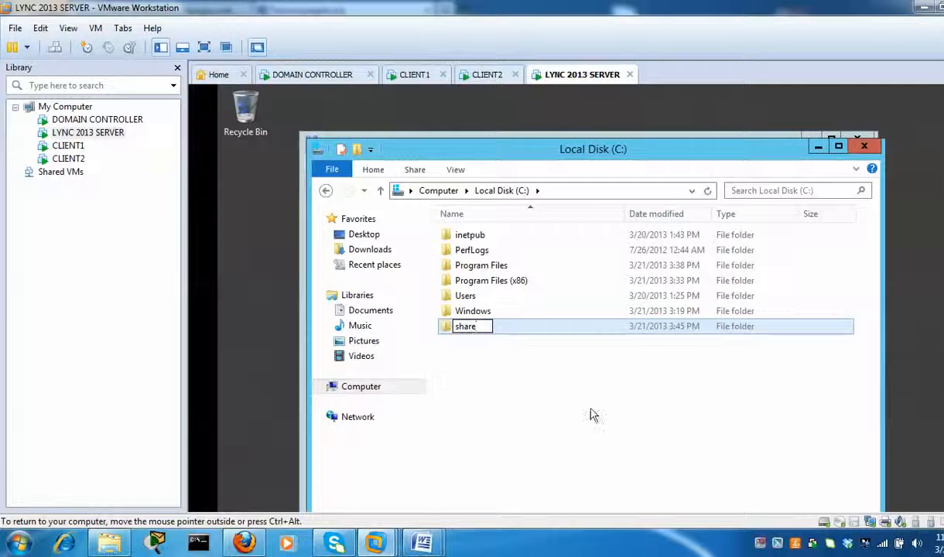
pyautogui.press('Return')
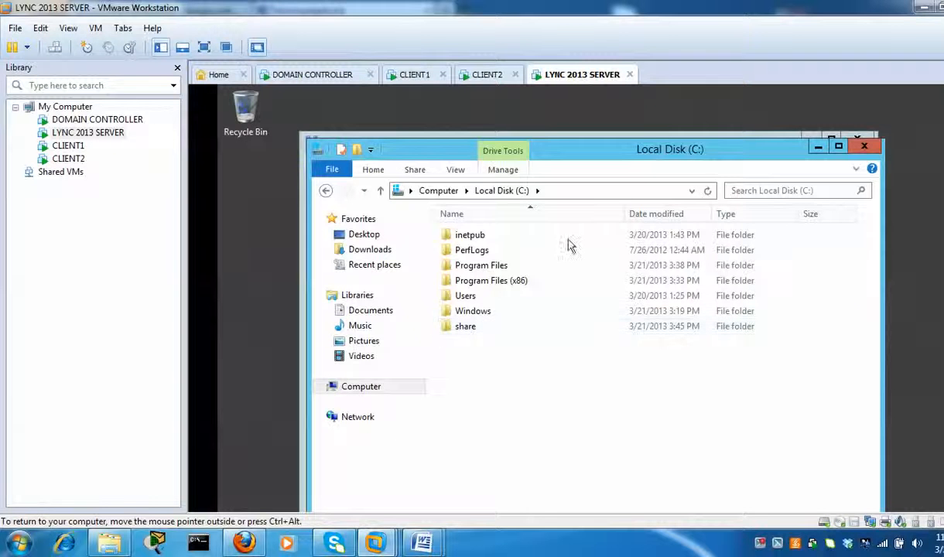
pyautogui.click(302, 473)
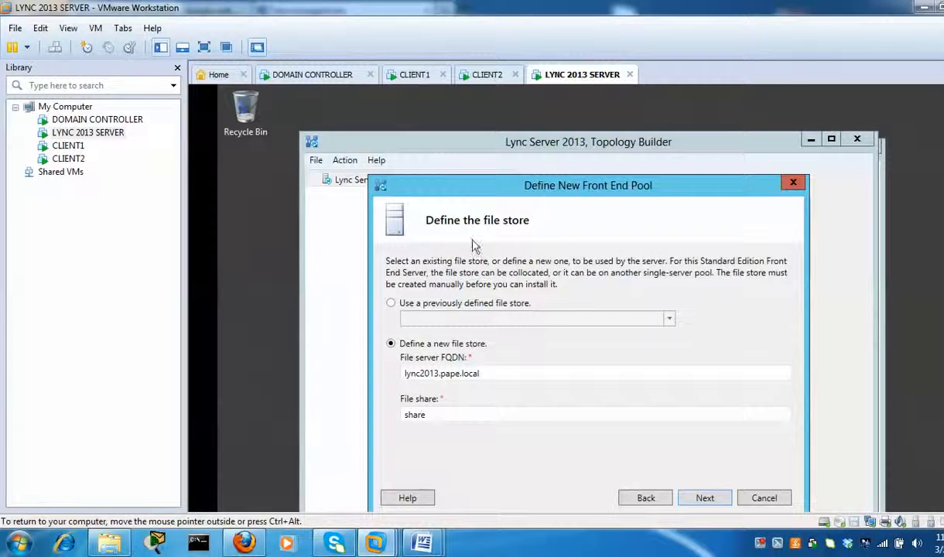
pyautogui.click(882, 184)
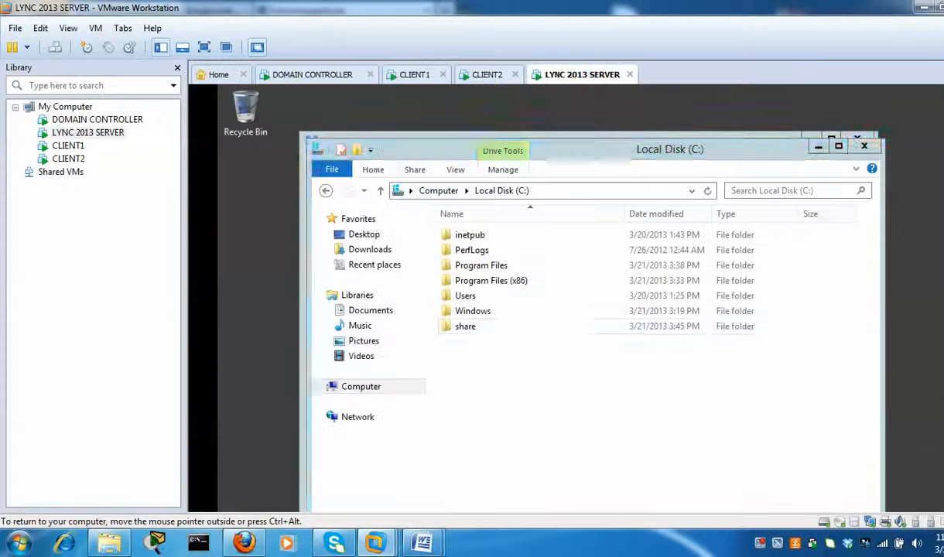
# - Open the share folder's Properties on the Sharing tab
pyautogui.click(466, 331)
pyautogui.rightClick(467, 331)
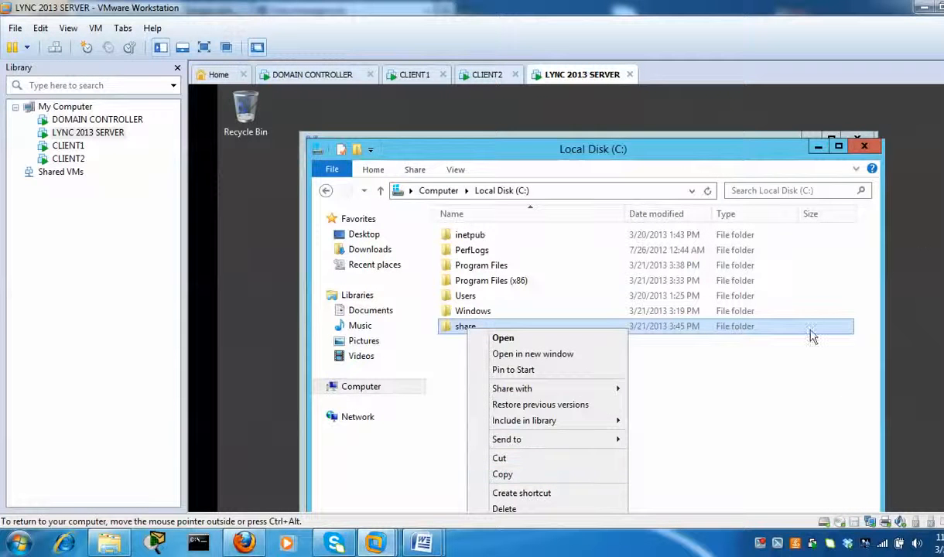
pyautogui.moveTo(943, 194); pyautogui.dragTo(943, 244)
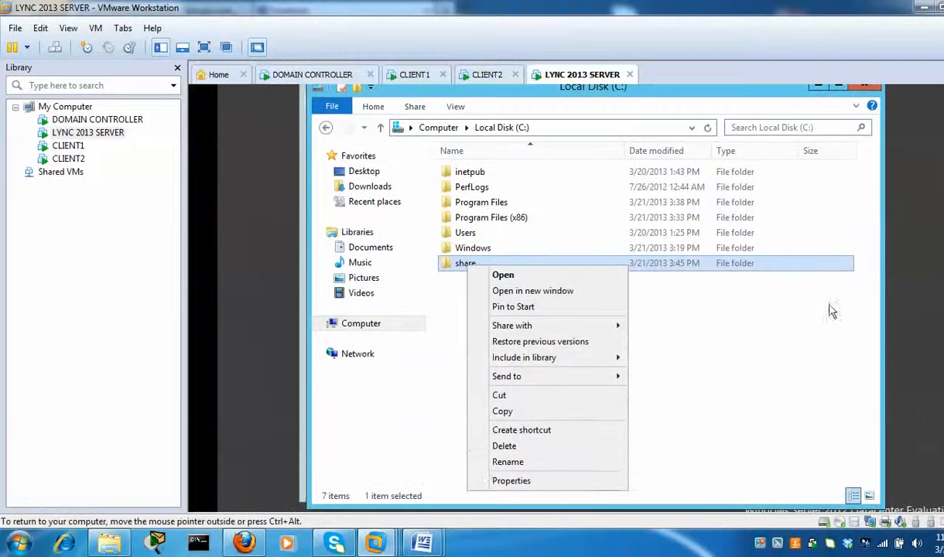
pyautogui.click(484, 480)
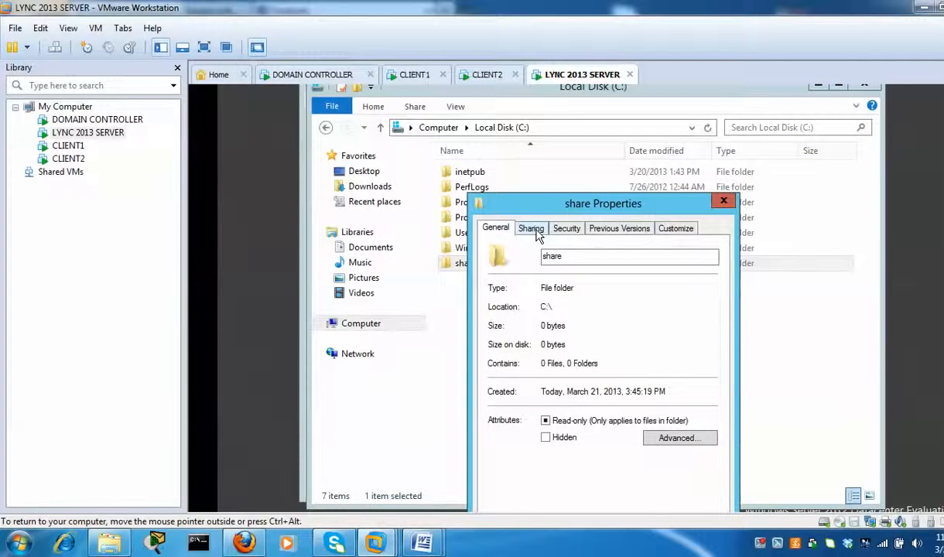
pyautogui.click(532, 230)
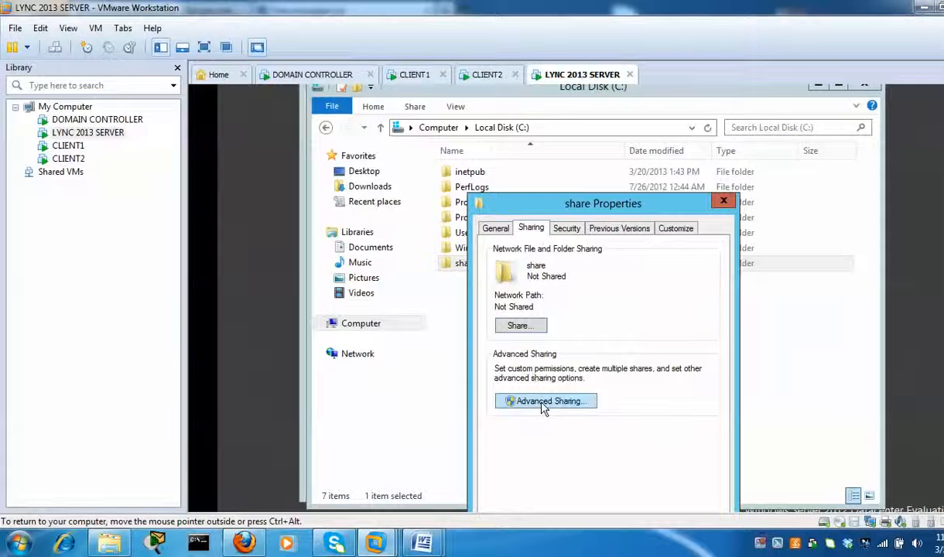
# - Share the folder as \\LYNC2013\share with Everyone allowed Full Control, then close Properties
pyautogui.click(584, 412)
pyautogui.click(495, 255)
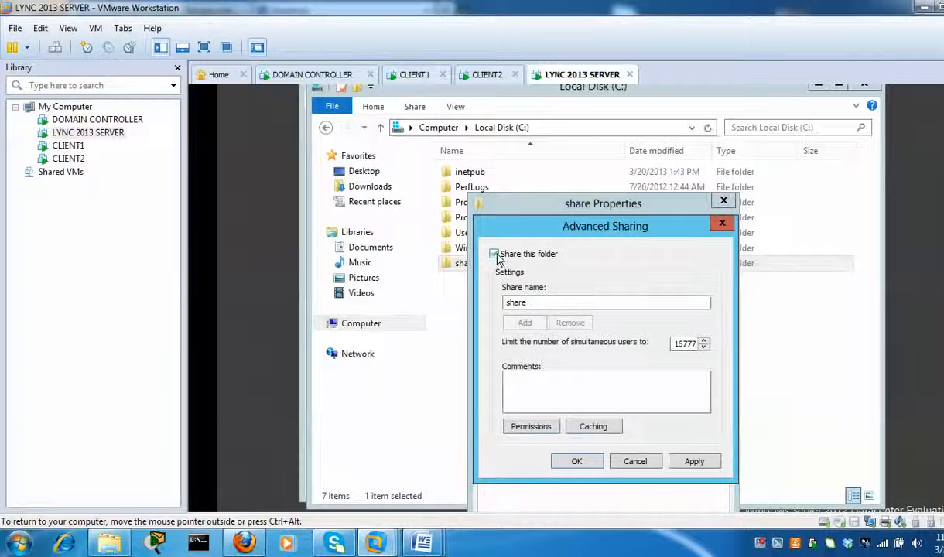
pyautogui.click(536, 432)
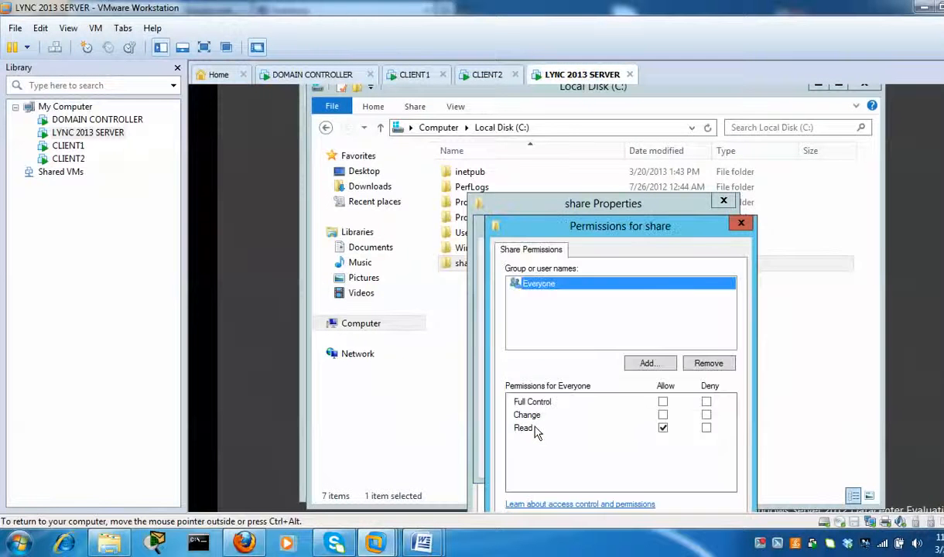
pyautogui.click(662, 403)
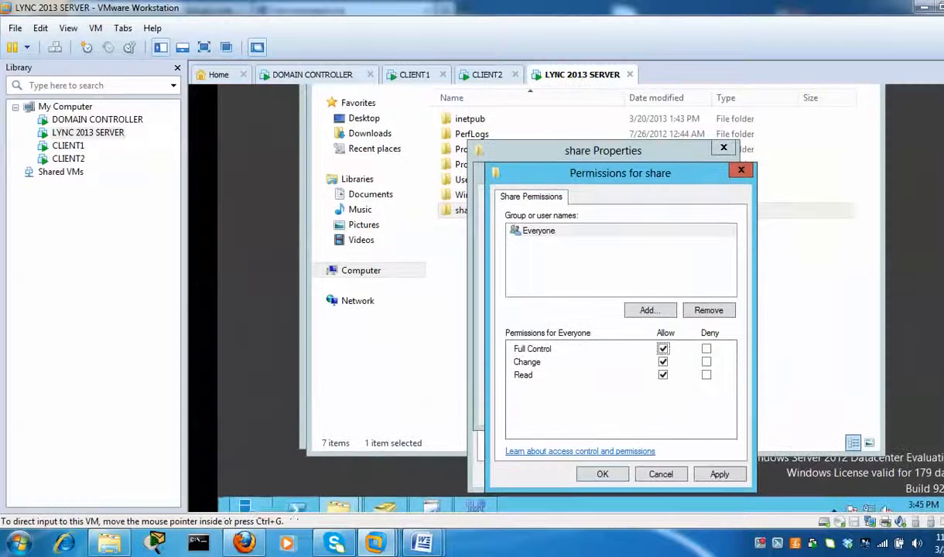
pyautogui.click(602, 475)
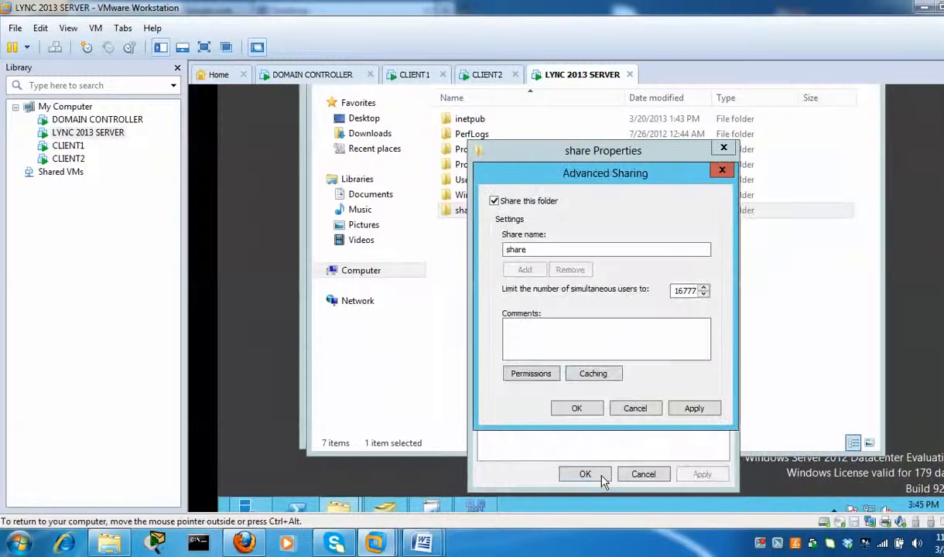
pyautogui.click(587, 410)
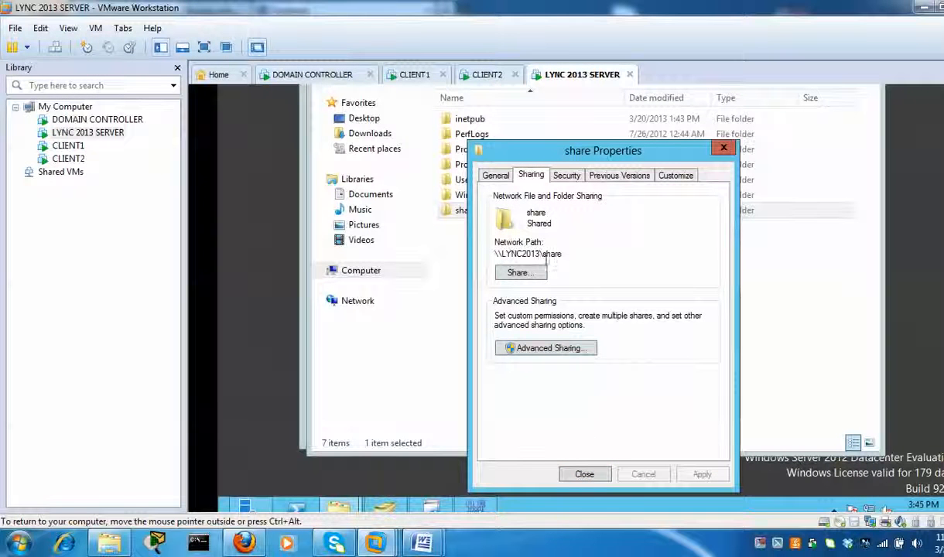
pyautogui.click(575, 474)
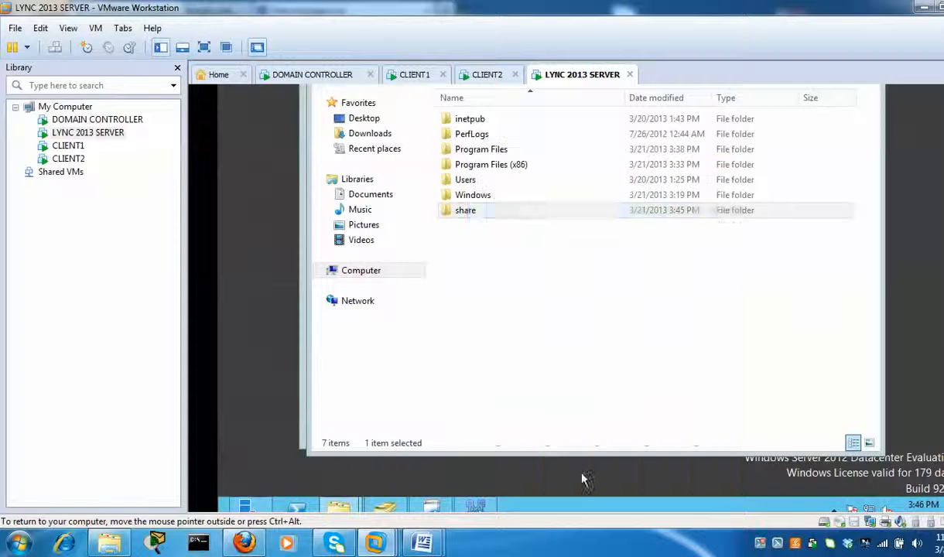
# - Accept the file store and set the external base URL to lync2013.pape.org
pyautogui.click(302, 443)
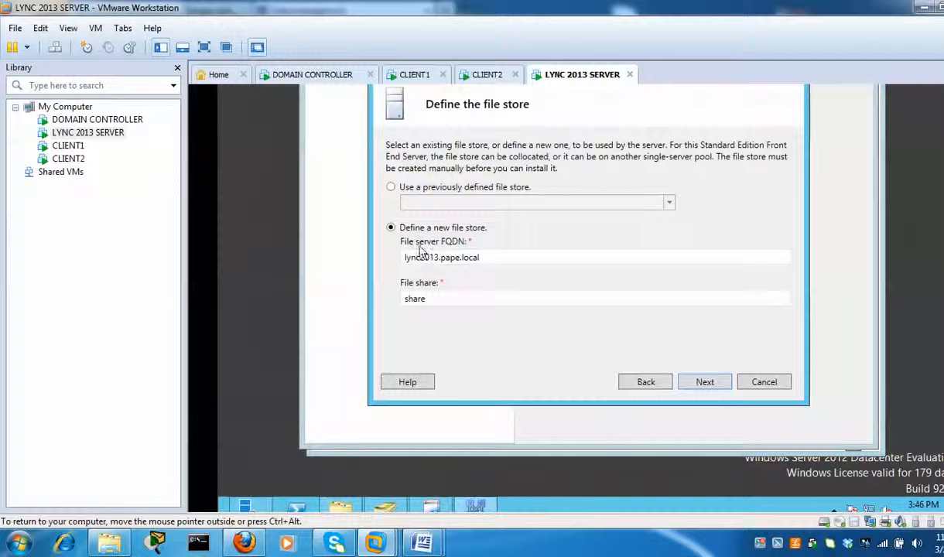
pyautogui.click(720, 389)
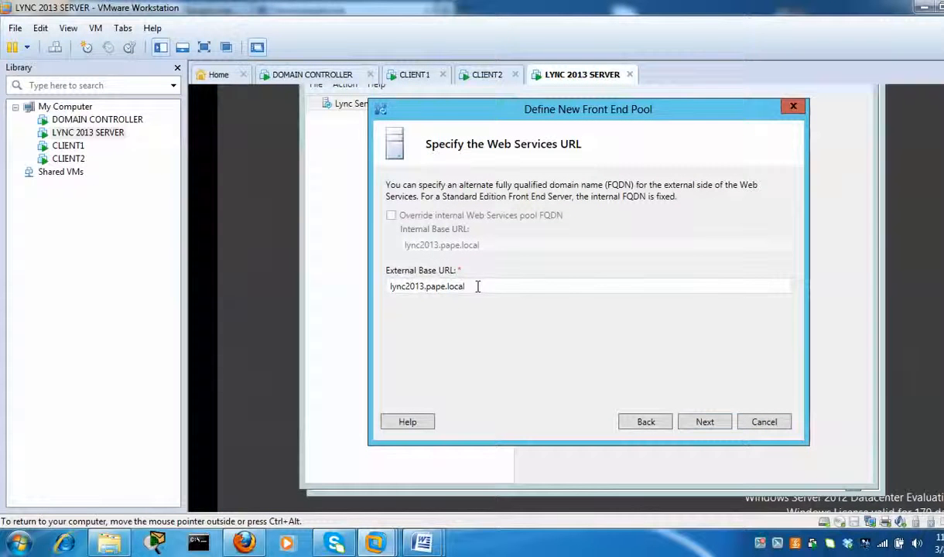
pyautogui.doubleClick(477, 286)
pyautogui.click(499, 288)
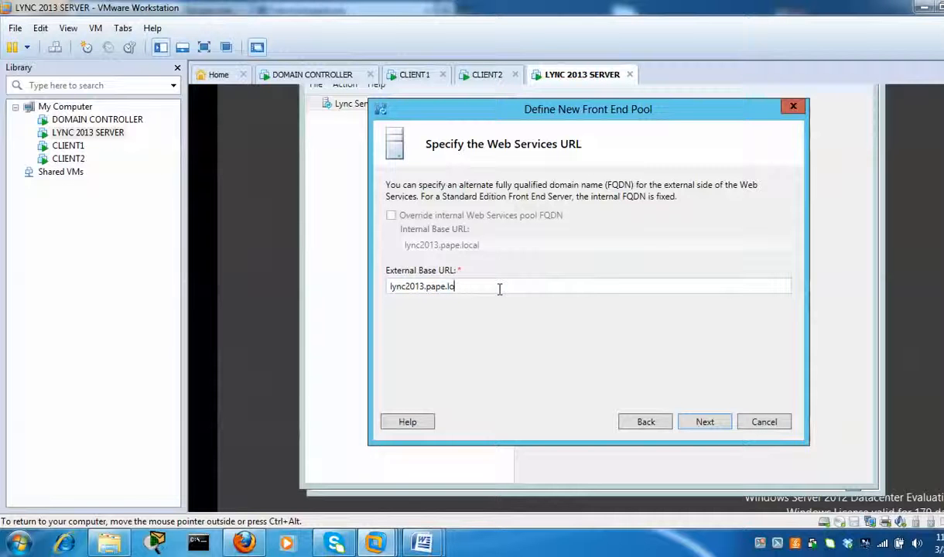
pyautogui.press('BackSpace')
pyautogui.press('BackSpace')
pyautogui.press('BackSpace')
pyautogui.write('.c')
# - Add 'owa' as the Office Web Apps Server and finish the front end pool definition
pyautogui.click(705, 422)
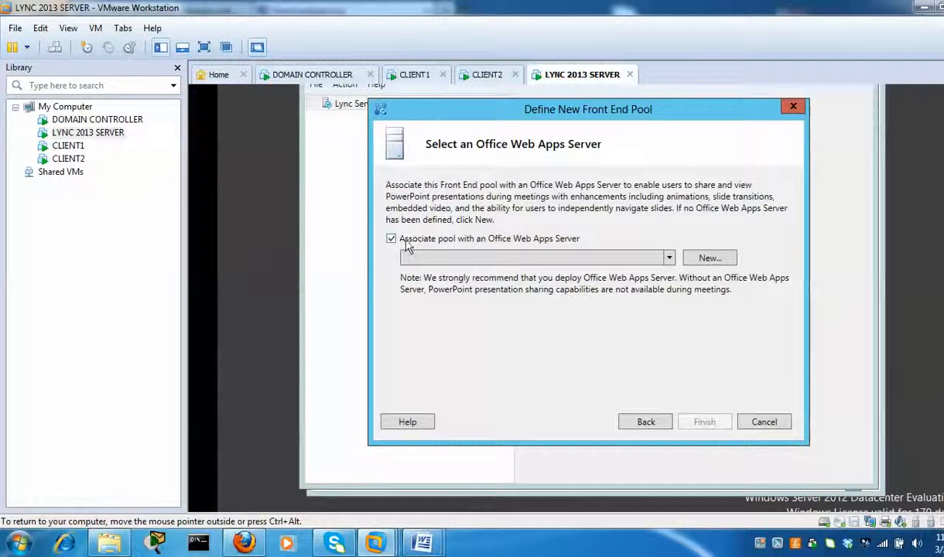
pyautogui.click(727, 263)
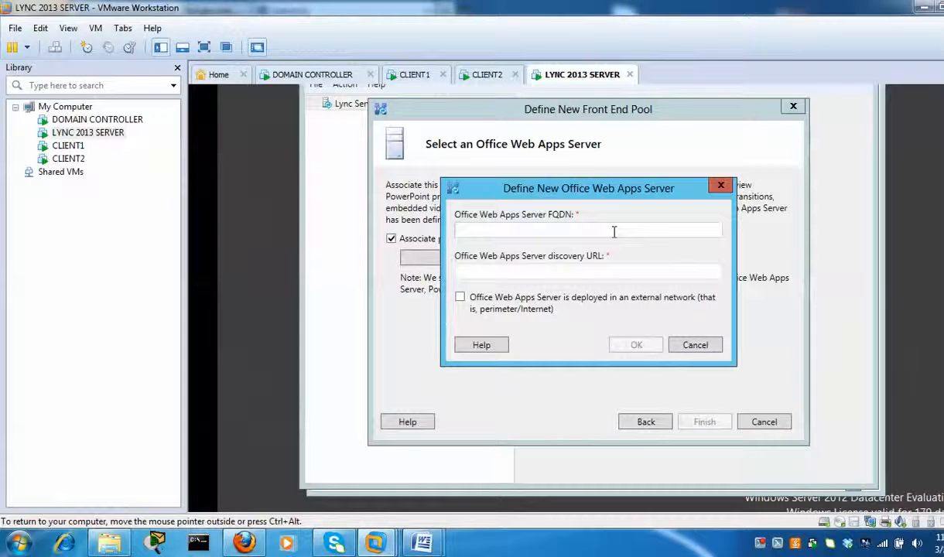
pyautogui.write('owa')
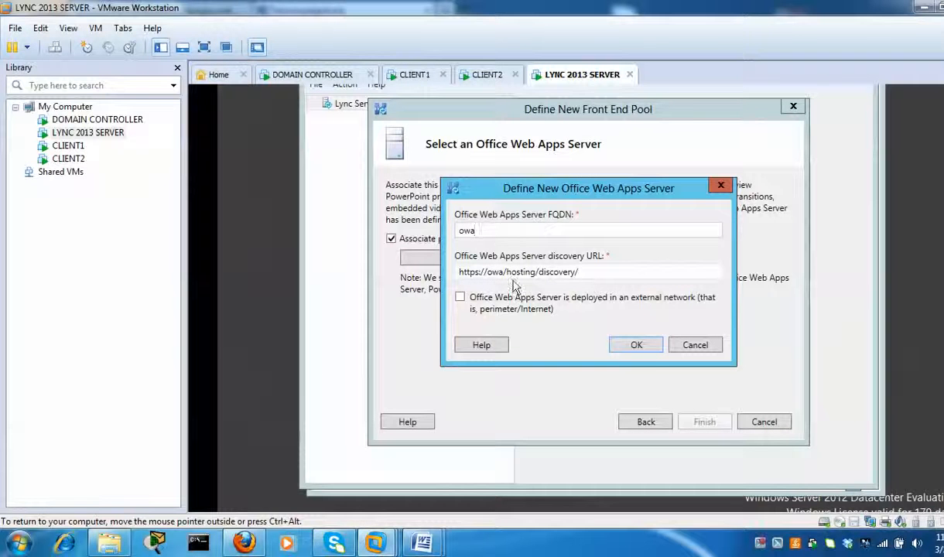
pyautogui.click(649, 351)
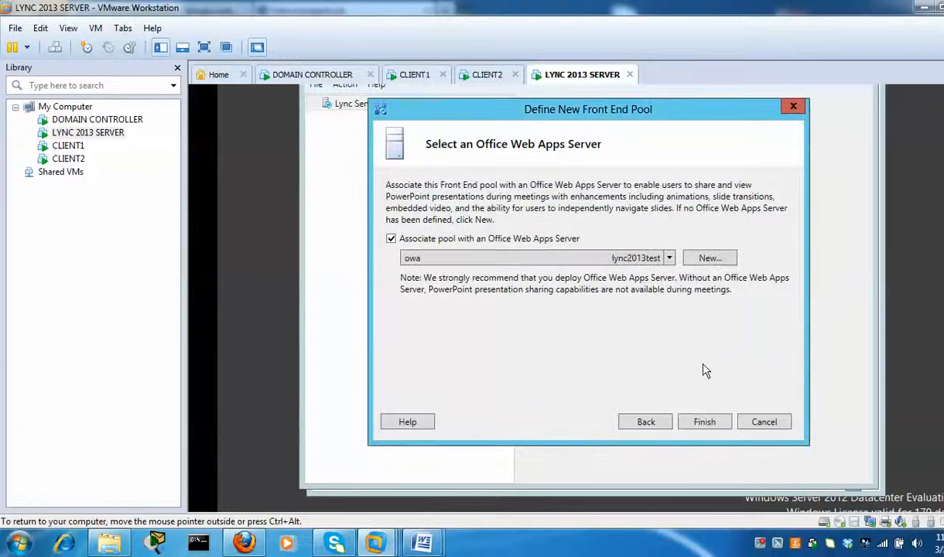
pyautogui.click(704, 422)
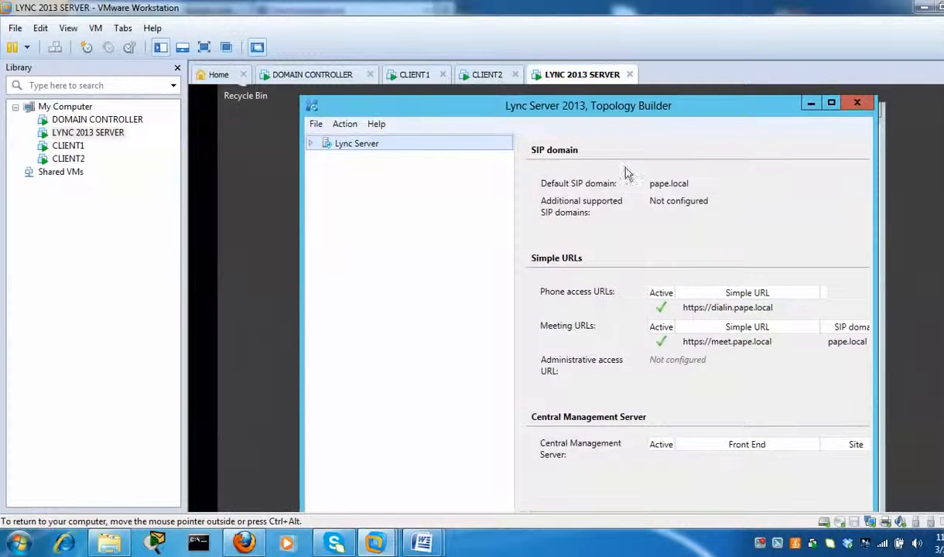
pyautogui.click(310, 144)
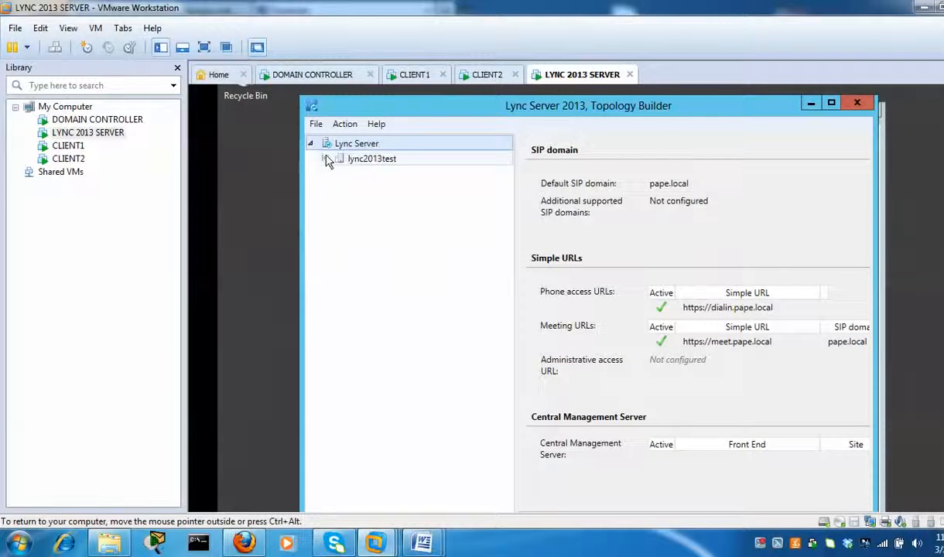
pyautogui.rightClick(347, 147)
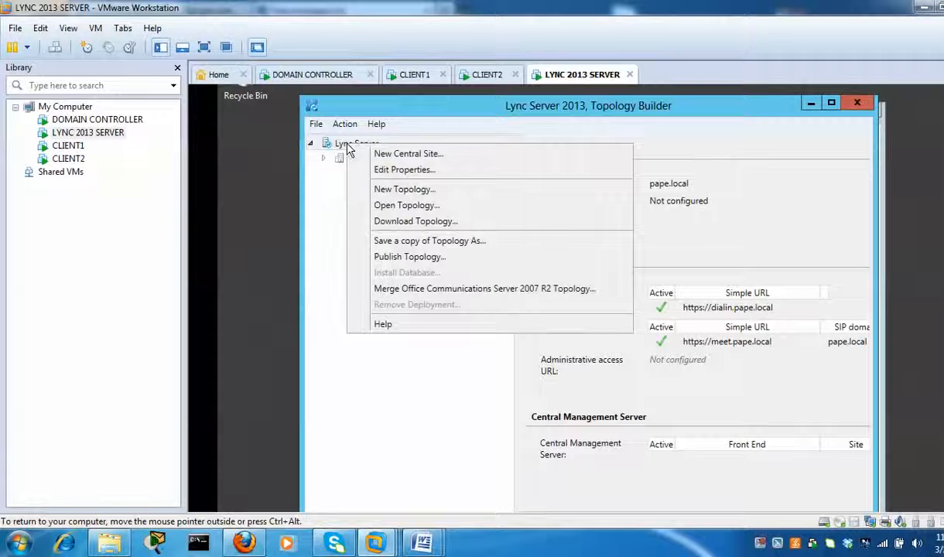
pyautogui.click(328, 175)
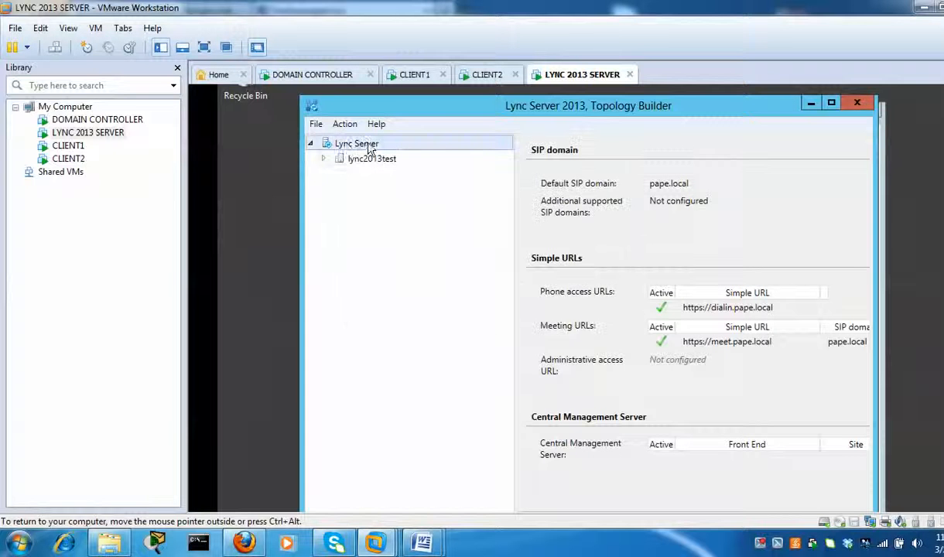
pyautogui.click(324, 158)
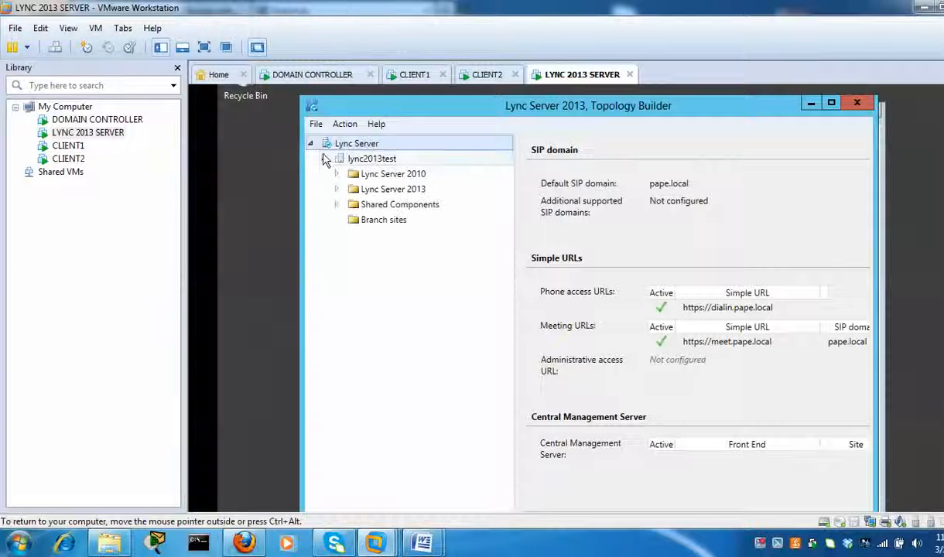
pyautogui.click(310, 144)
pyautogui.rightClick(369, 150)
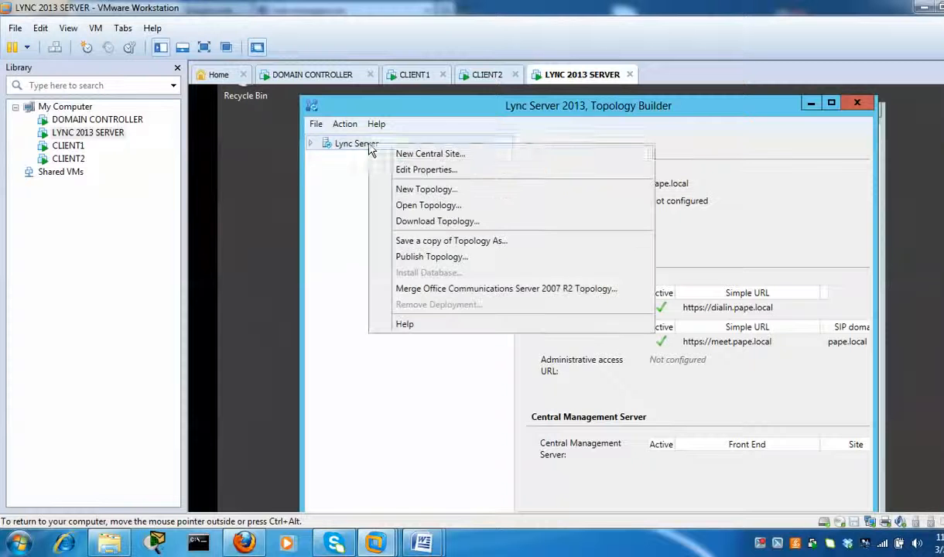
pyautogui.click(452, 178)
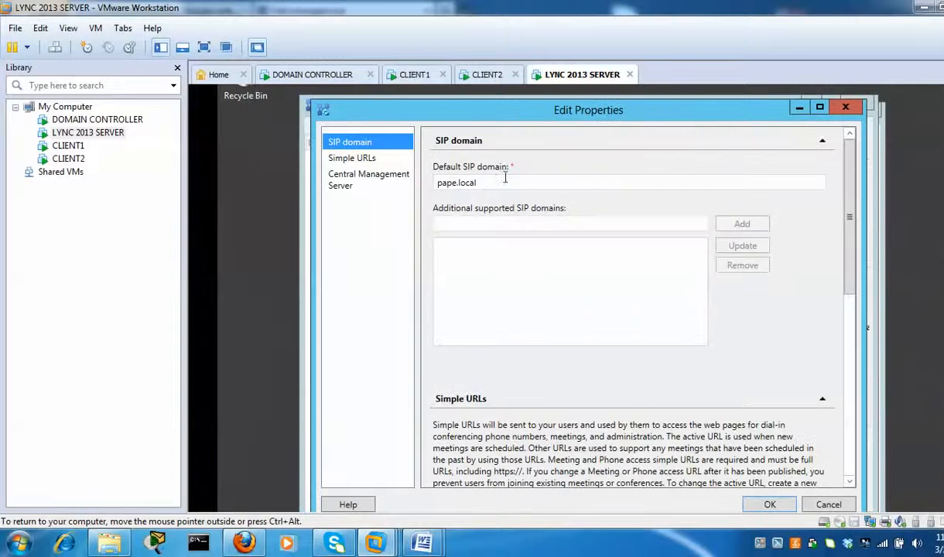
pyautogui.click(360, 160)
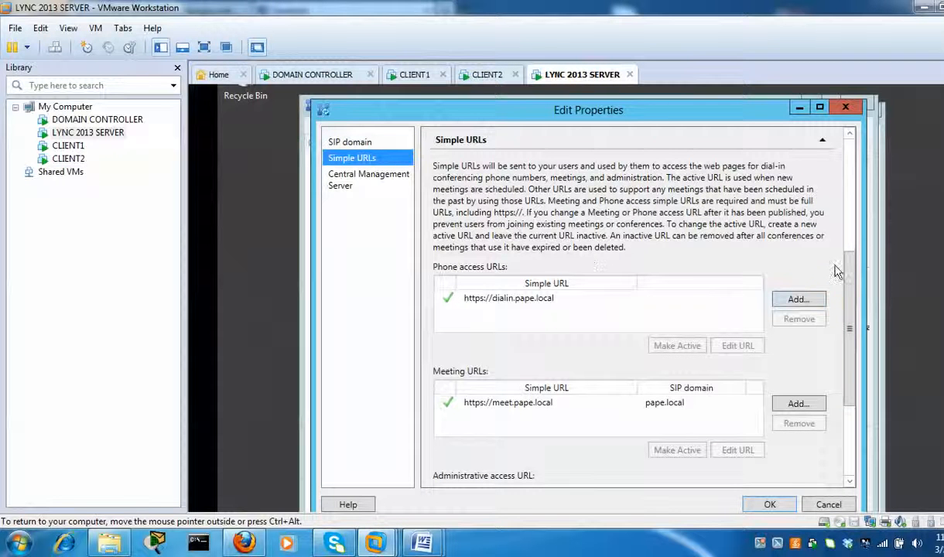
pyautogui.scroll(-4, 813, 314)
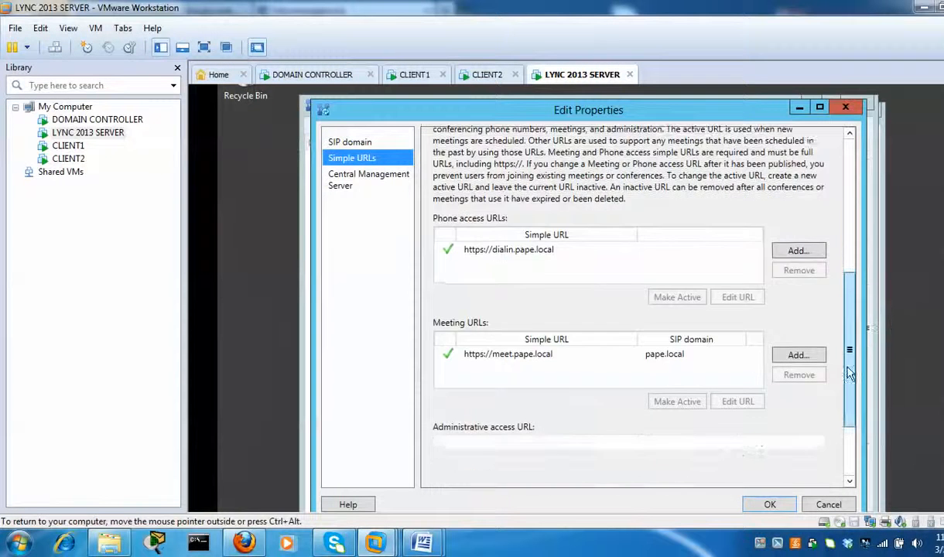
pyautogui.click(638, 331)
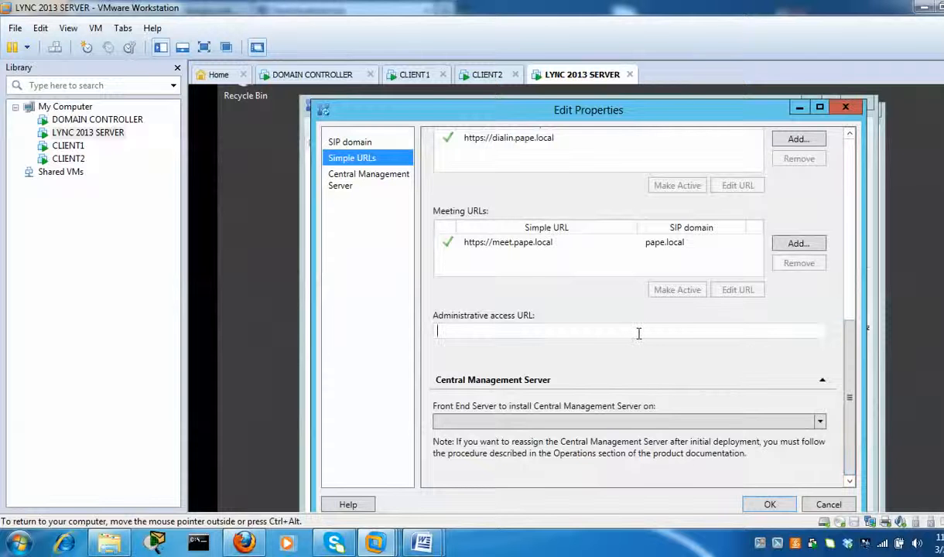
pyautogui.write('h')
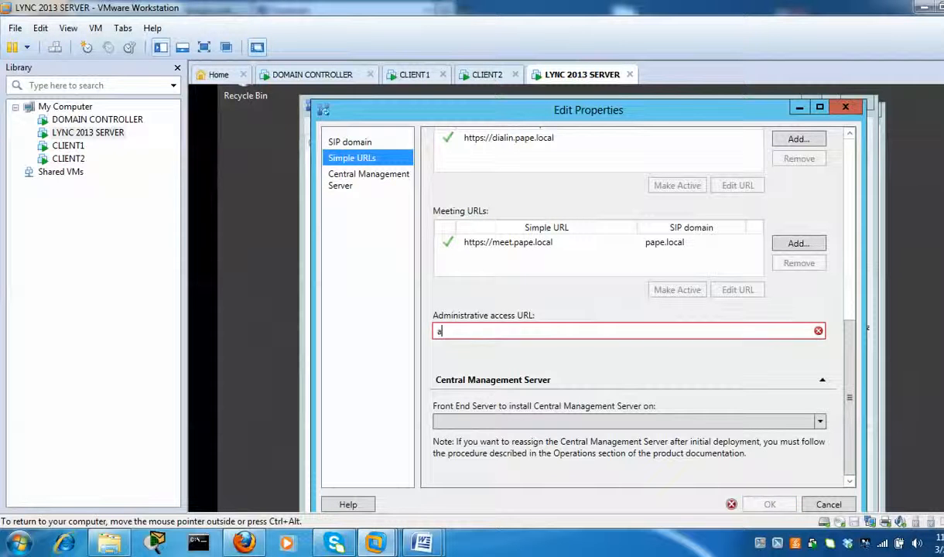
pyautogui.write('ttp')
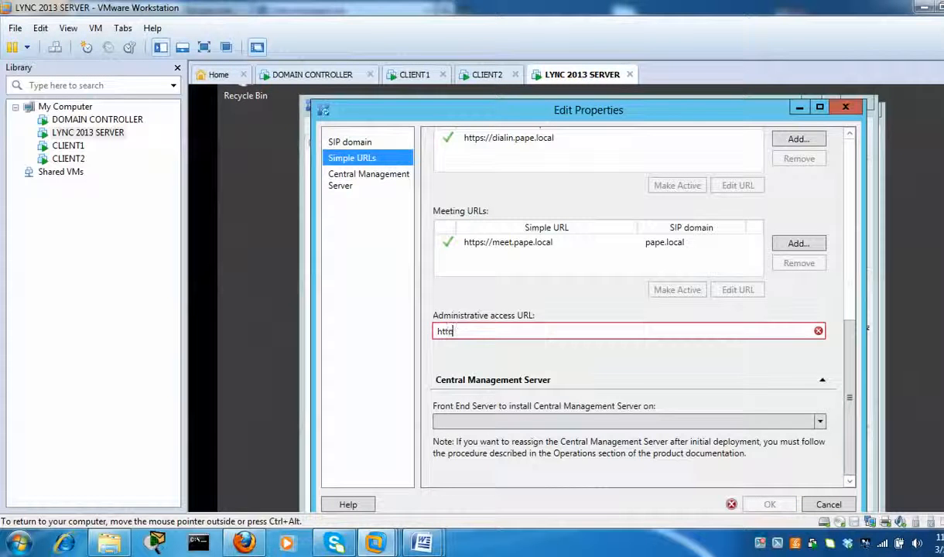
pyautogui.write('s://adm')
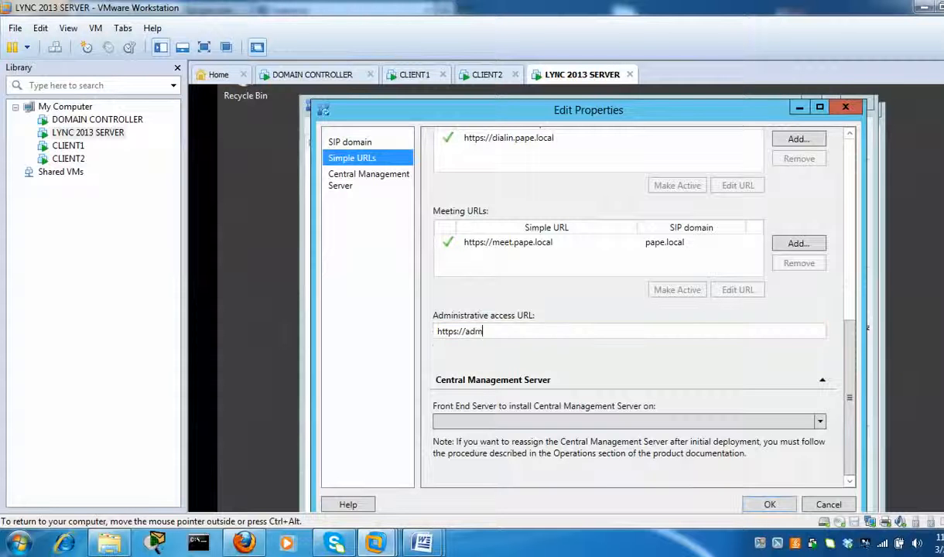
pyautogui.write('in.pape')
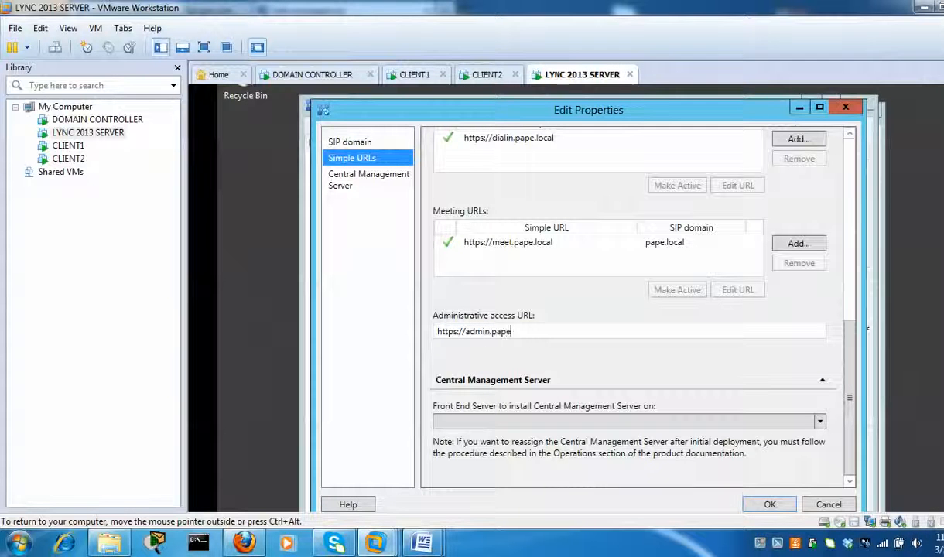
pyautogui.write('.local')
# - Assign the Central Management Server to front end lync2013.pape.local and save the properties
pyautogui.click(349, 184)
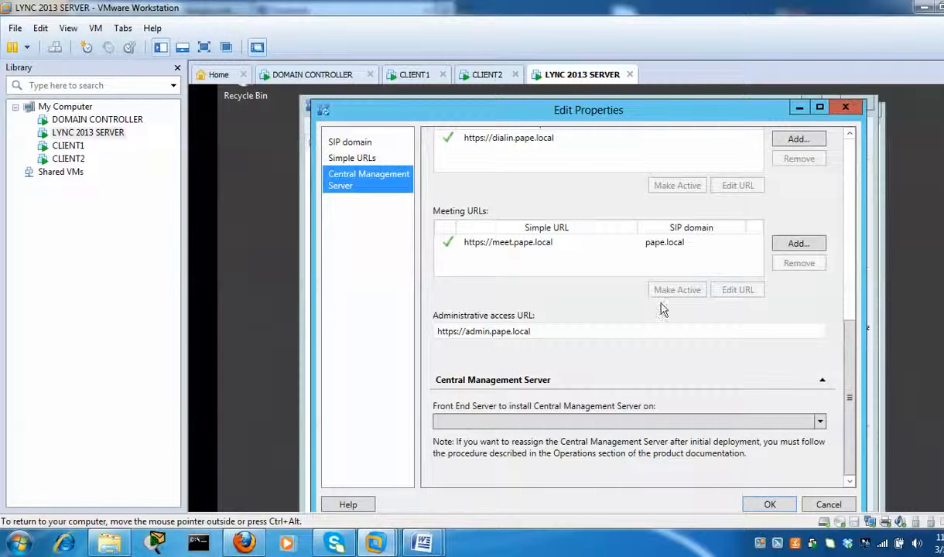
pyautogui.click(821, 423)
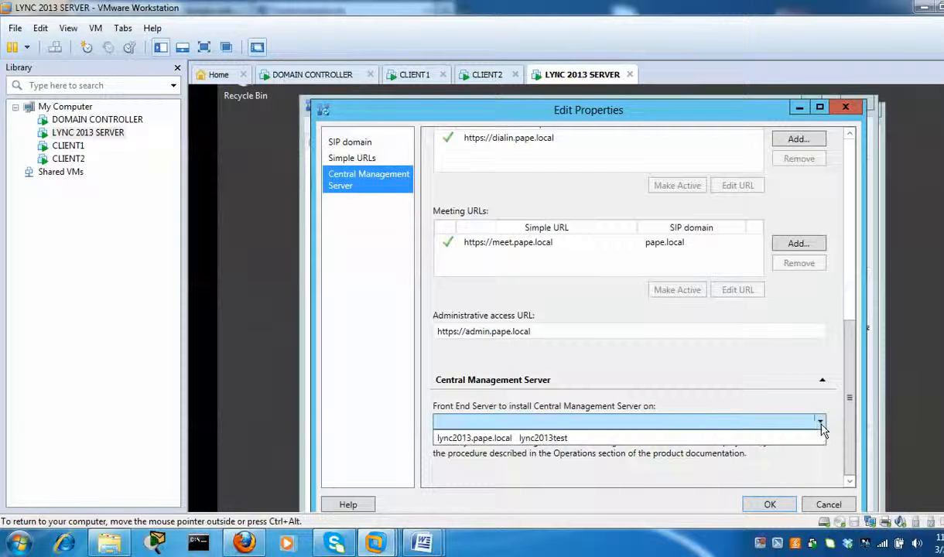
pyautogui.click(713, 440)
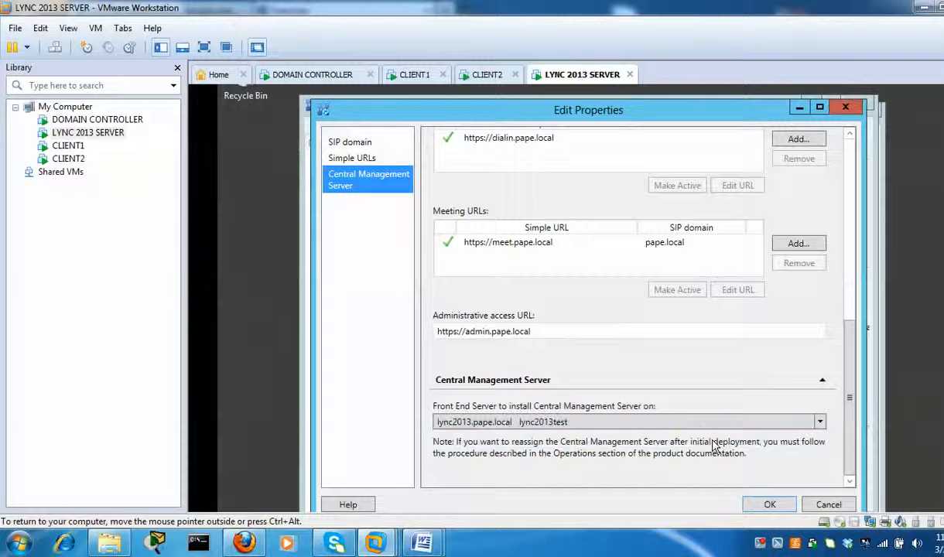
pyautogui.click(768, 507)
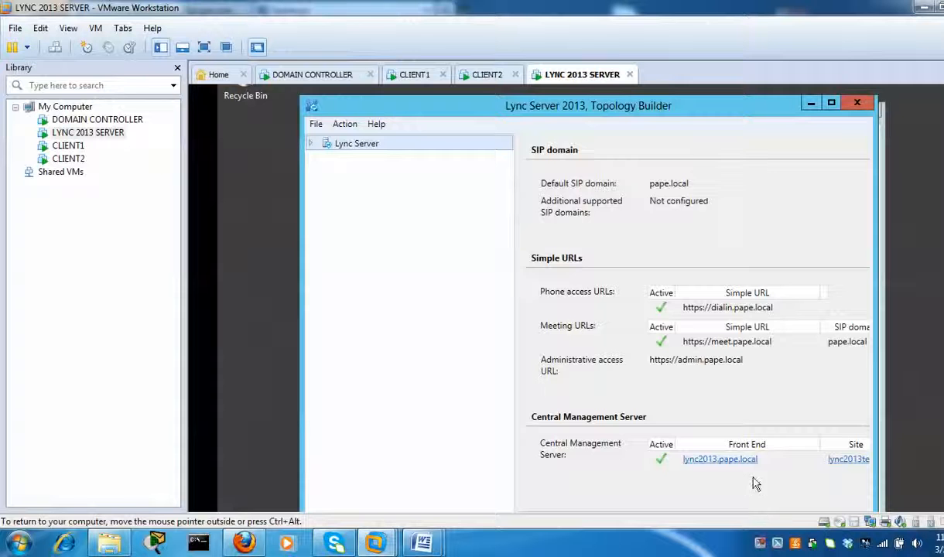
# - Publish the Lync topology and close the wizard once every step reports Success
pyautogui.rightClick(367, 150)
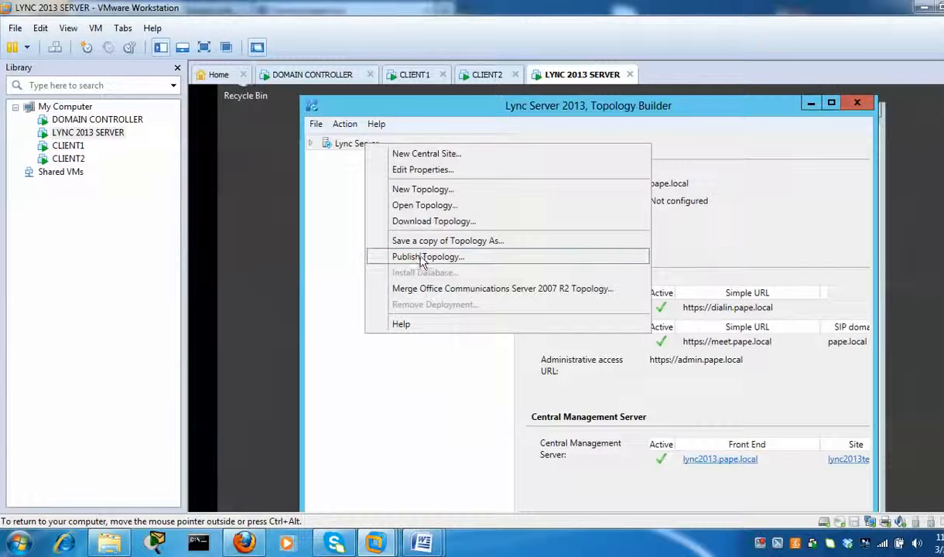
pyautogui.click(454, 260)
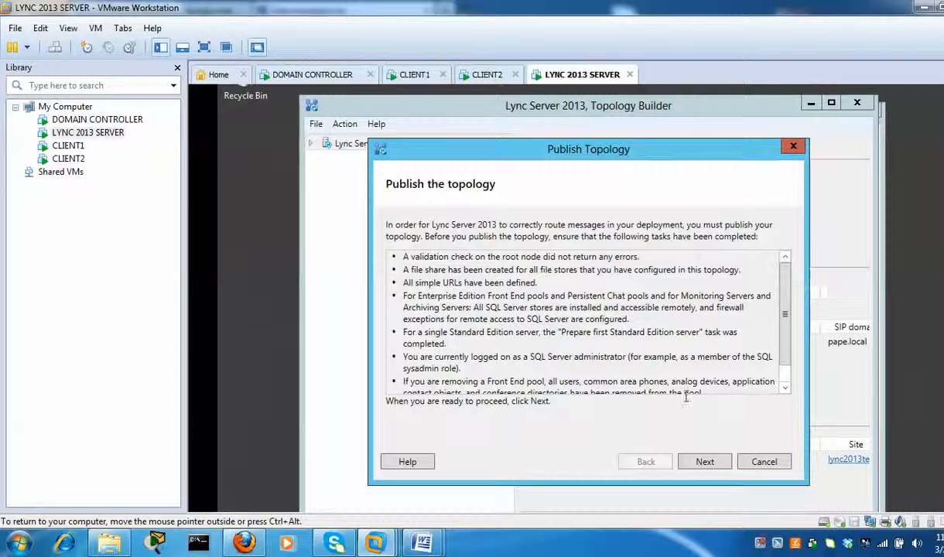
pyautogui.click(711, 466)
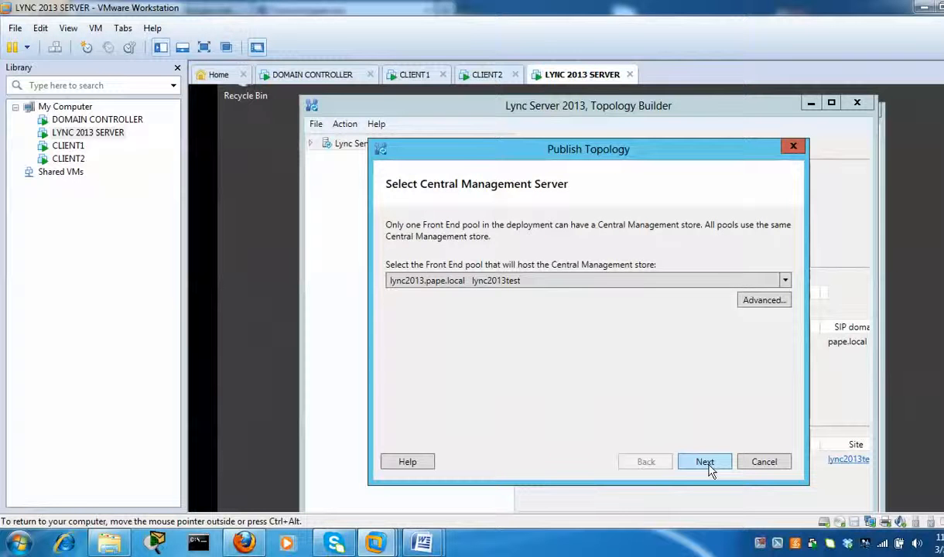
pyautogui.click(708, 464)
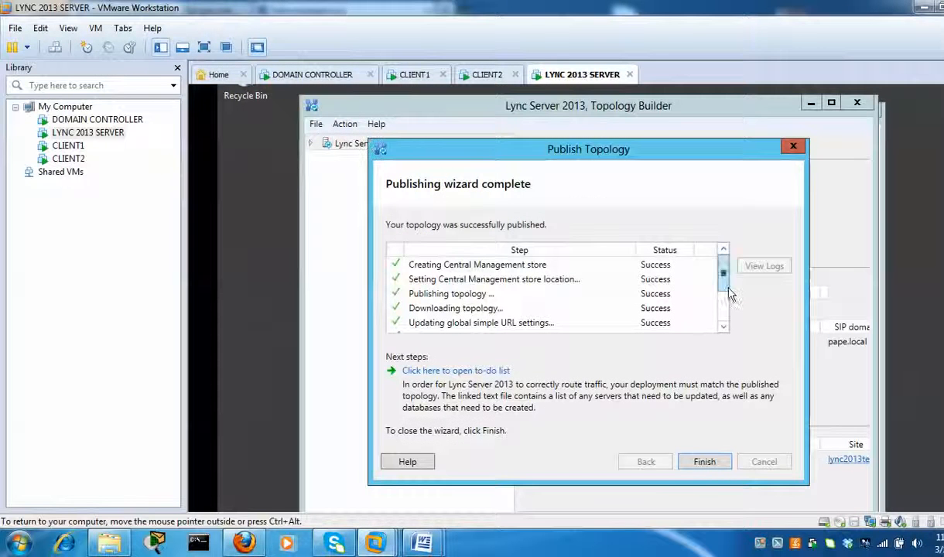
pyautogui.moveTo(726, 283); pyautogui.dragTo(725, 331)
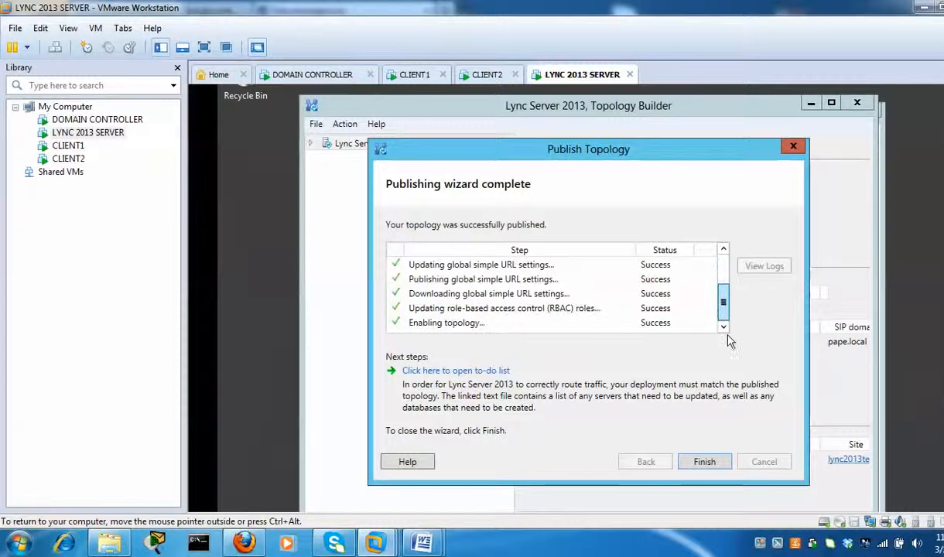
pyautogui.click(705, 462)
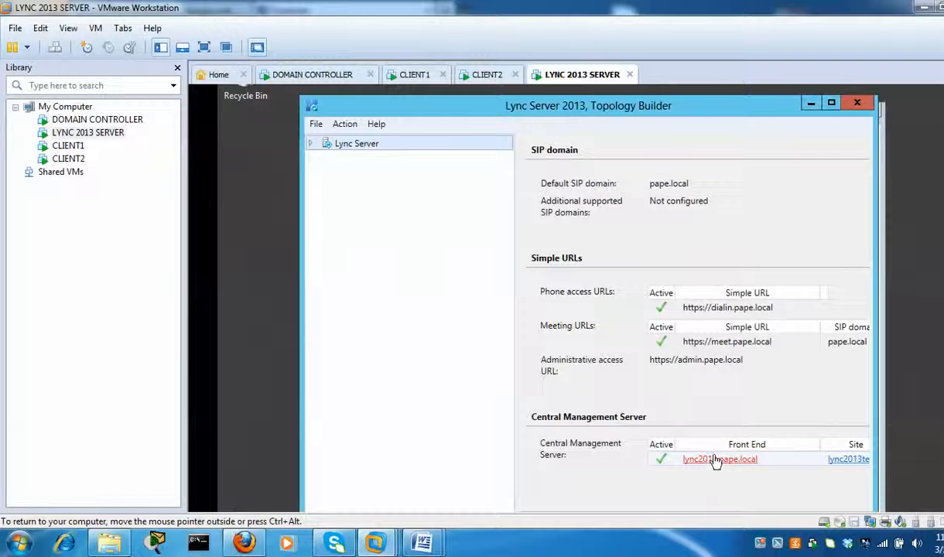
# - Close Topology Builder and Local Disk (C:), then bring up the Install or Update Lync Server System steps
pyautogui.click(857, 105)
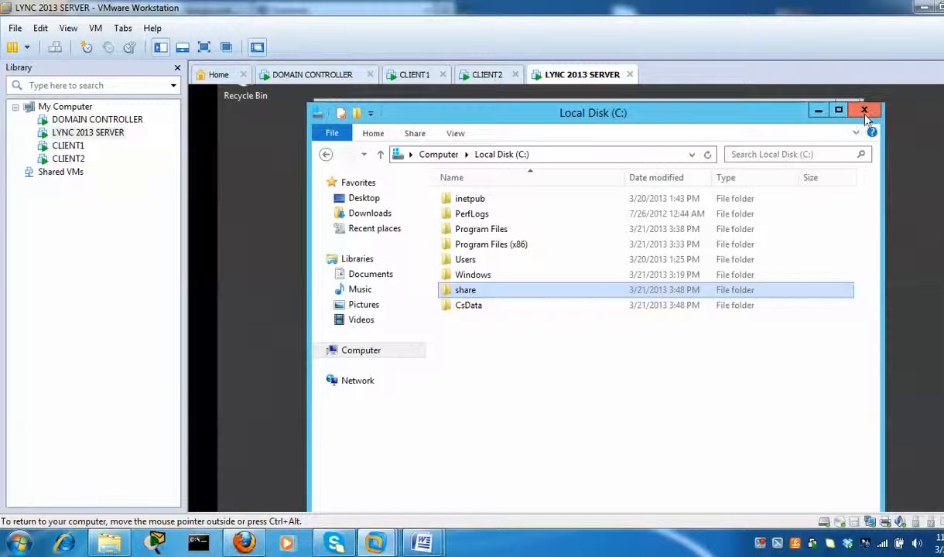
pyautogui.click(865, 111)
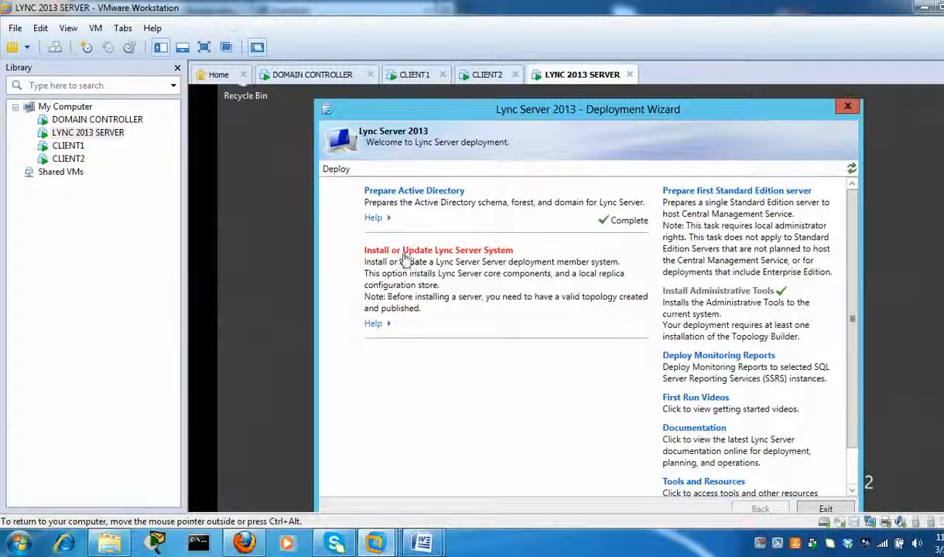
pyautogui.click(502, 256)
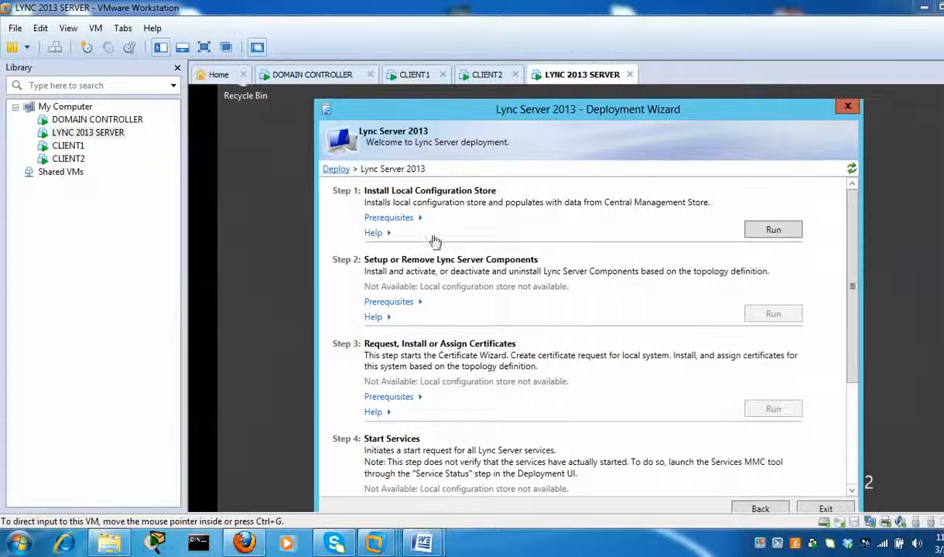
# - Run Step 1 Install Local Configuration Store, retrieving data directly from the Central Management store
pyautogui.click(789, 235)
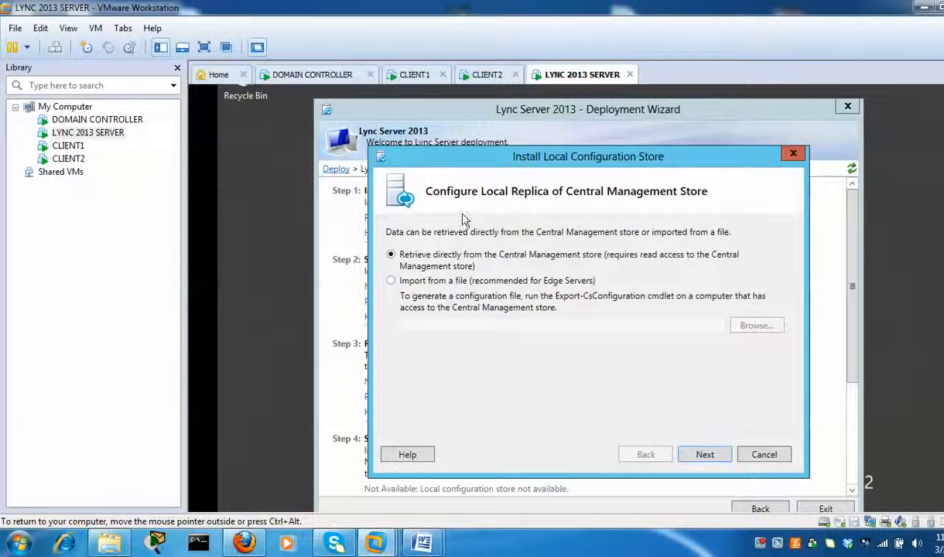
pyautogui.click(700, 455)
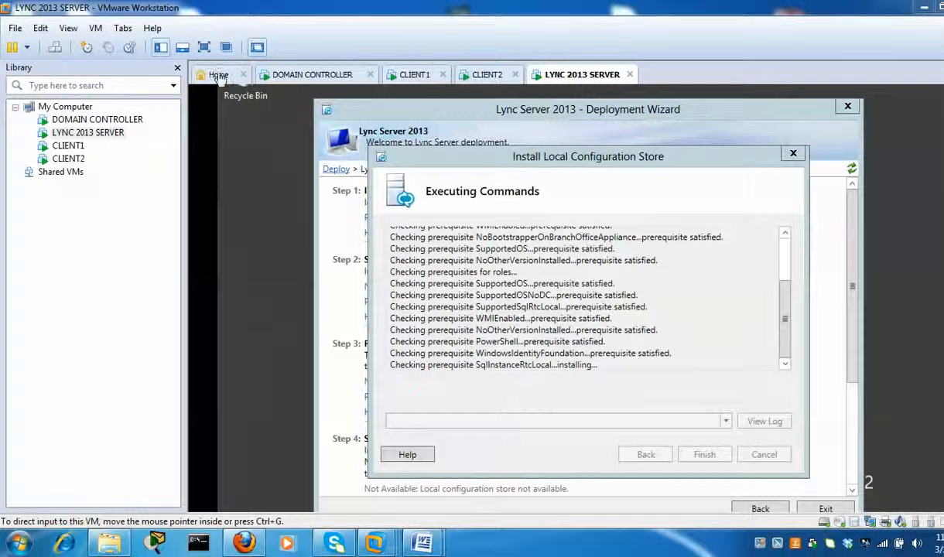
pyautogui.click(313, 75)
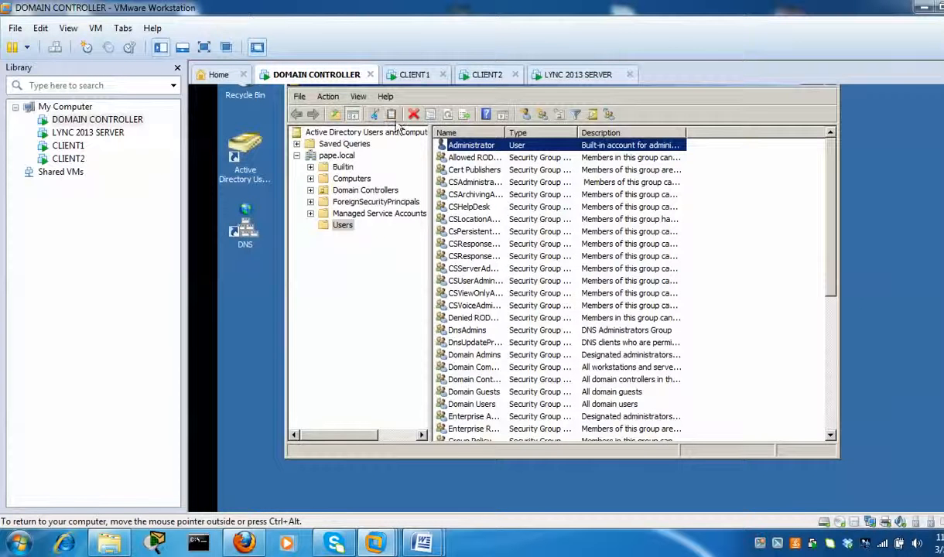
pyautogui.scroll(1, 565, 298)
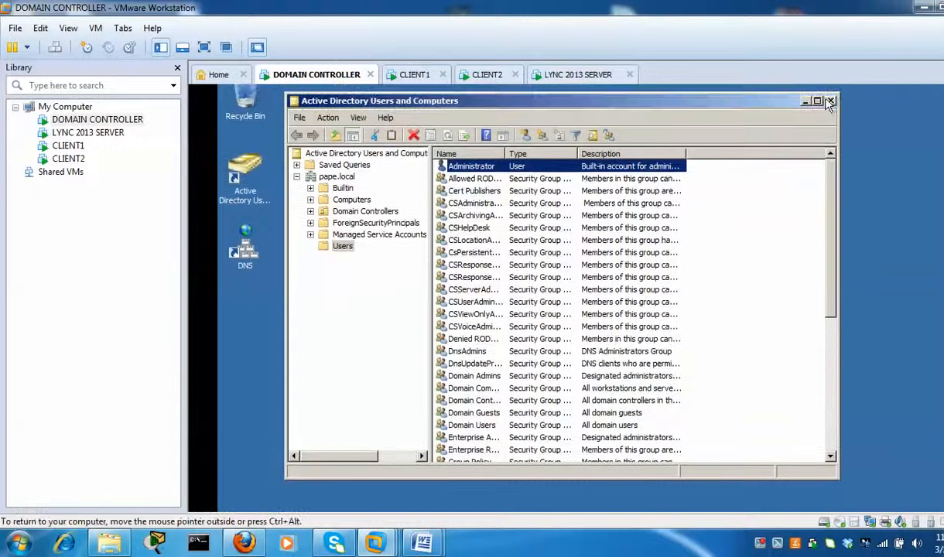
pyautogui.click(830, 101)
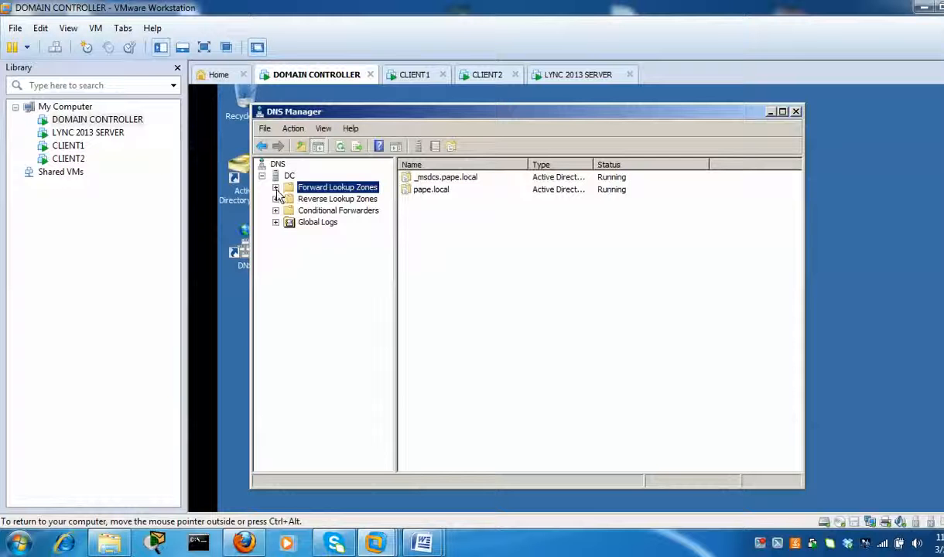
pyautogui.click(276, 189)
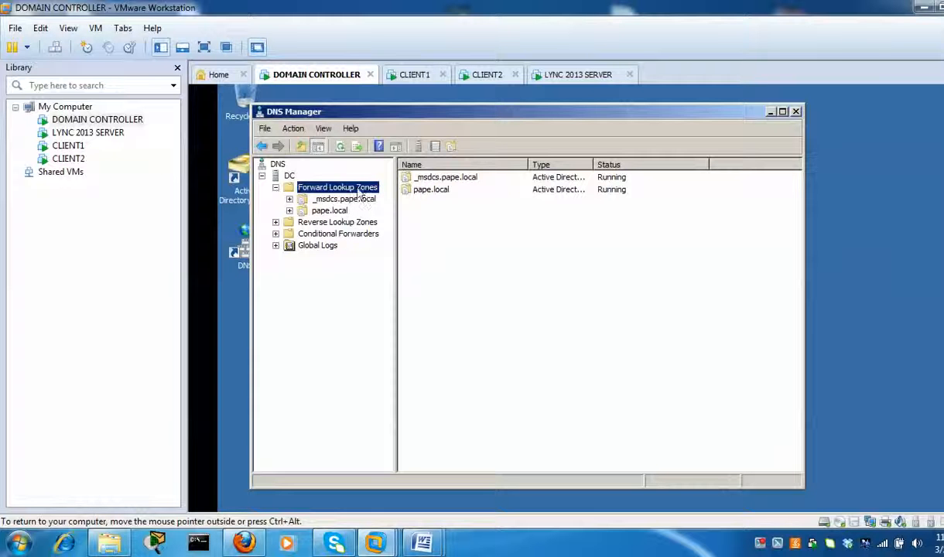
pyautogui.doubleClick(328, 211)
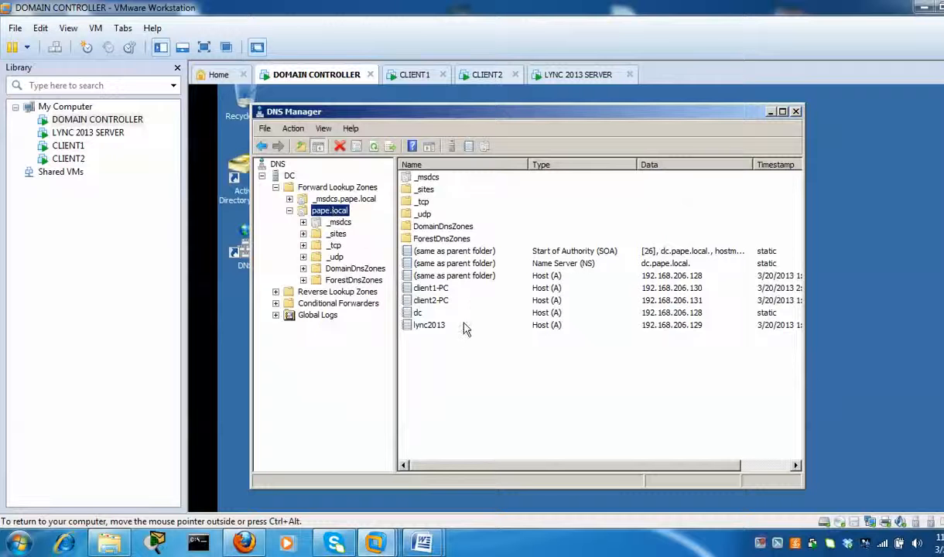
pyautogui.click(438, 326)
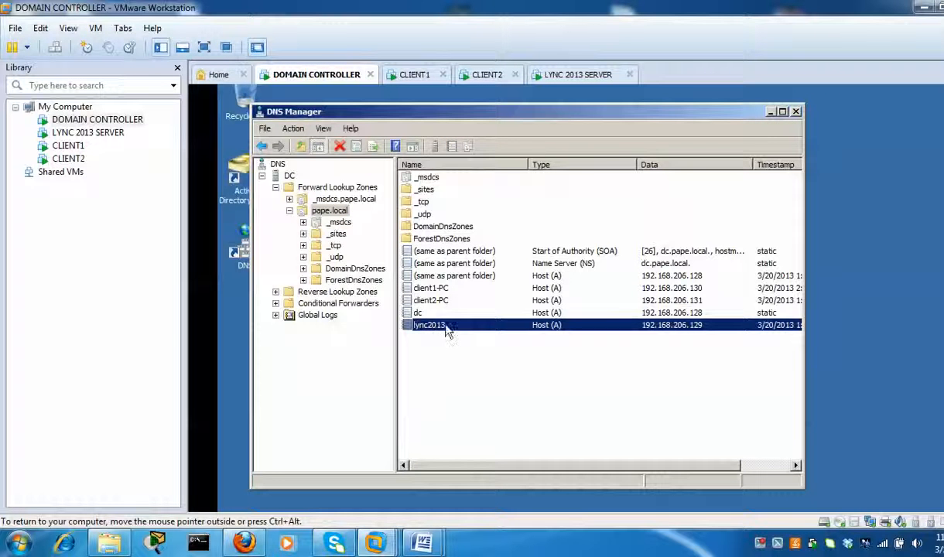
pyautogui.click(435, 302)
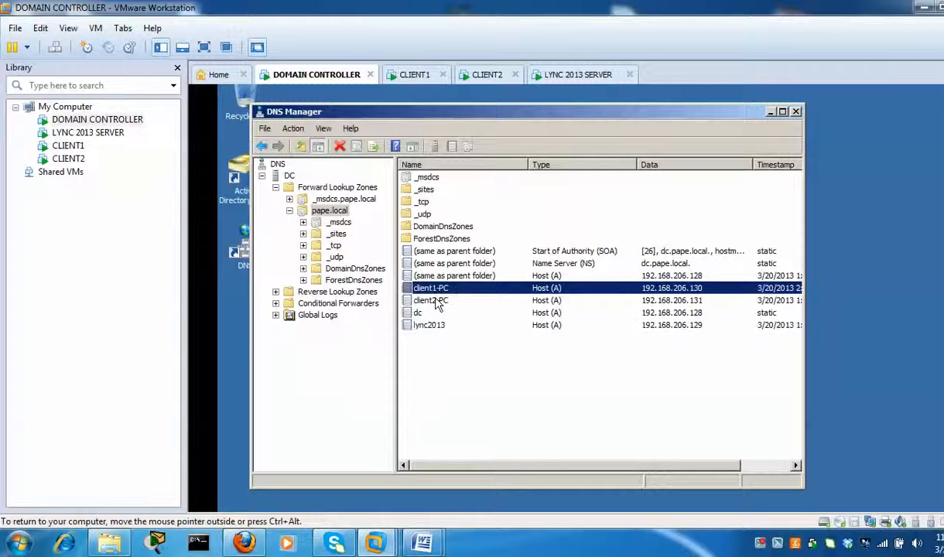
# - Add host record 'admin' in pape.local pointing to 192.168.206.129
pyautogui.rightClick(457, 356)
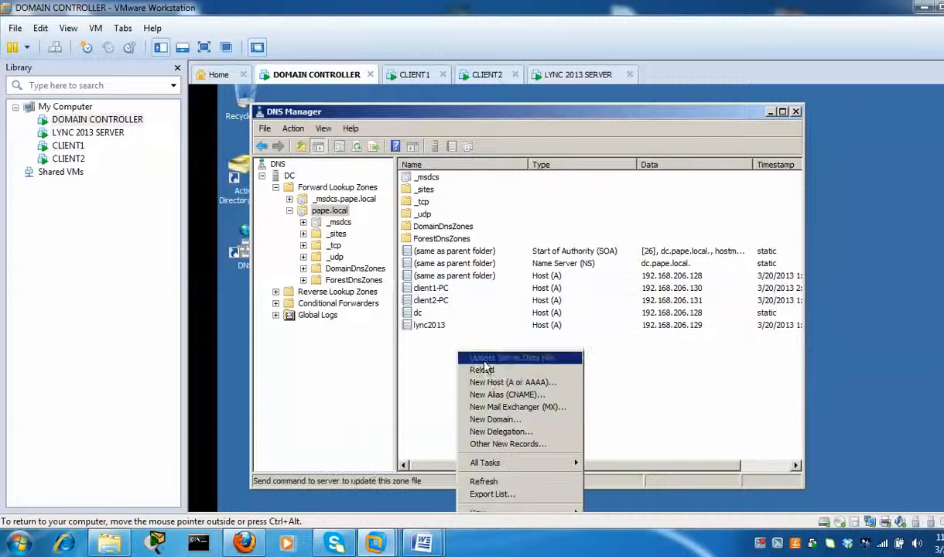
pyautogui.click(483, 381)
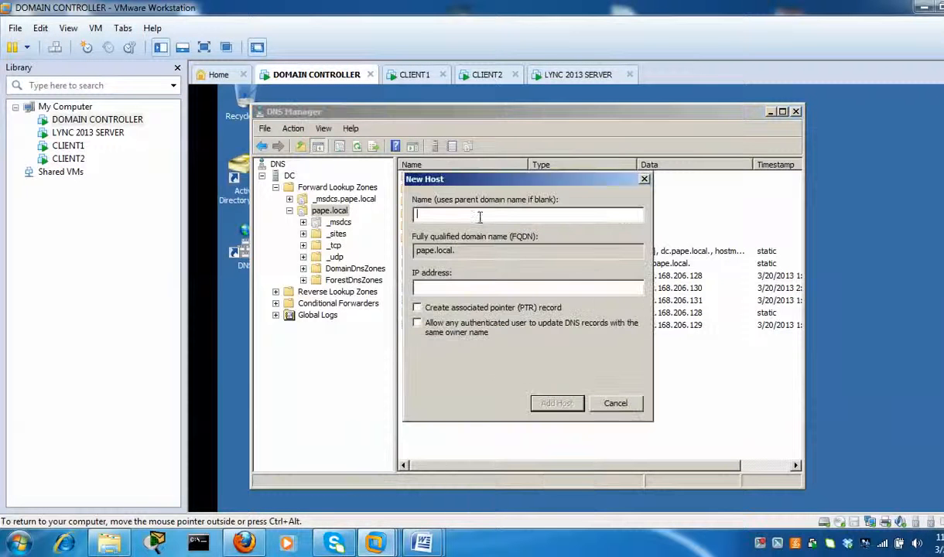
pyautogui.write('admin')
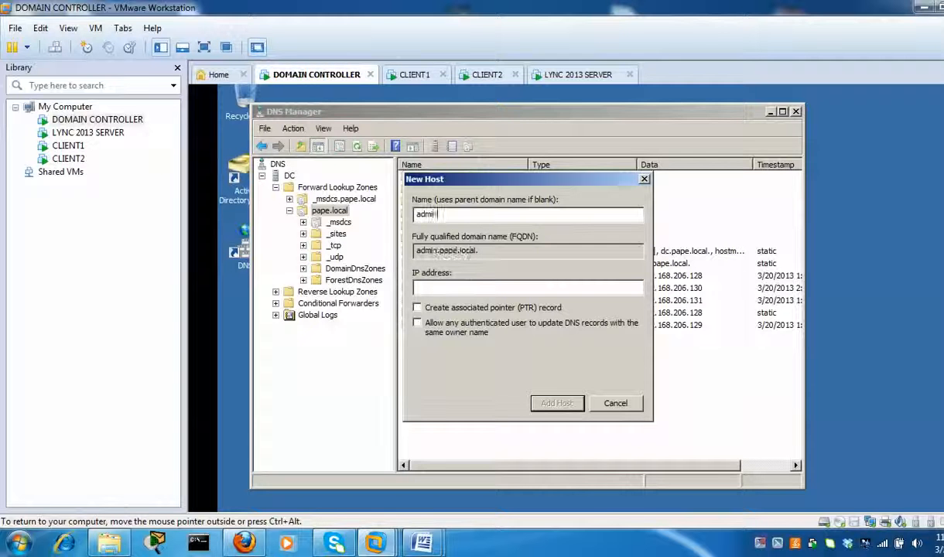
pyautogui.click(485, 290)
pyautogui.write('192.16')
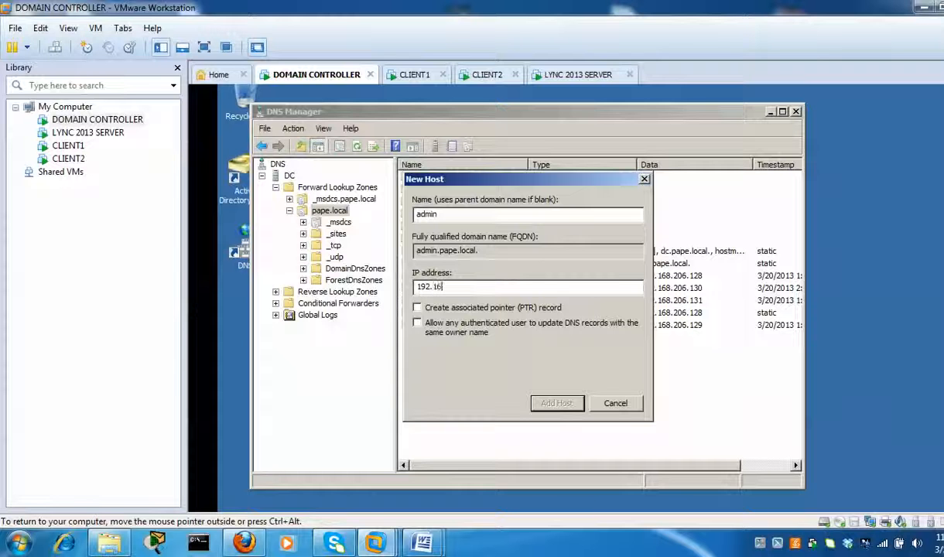
pyautogui.write('8.206.129')
pyautogui.click(449, 286)
pyautogui.write('.')
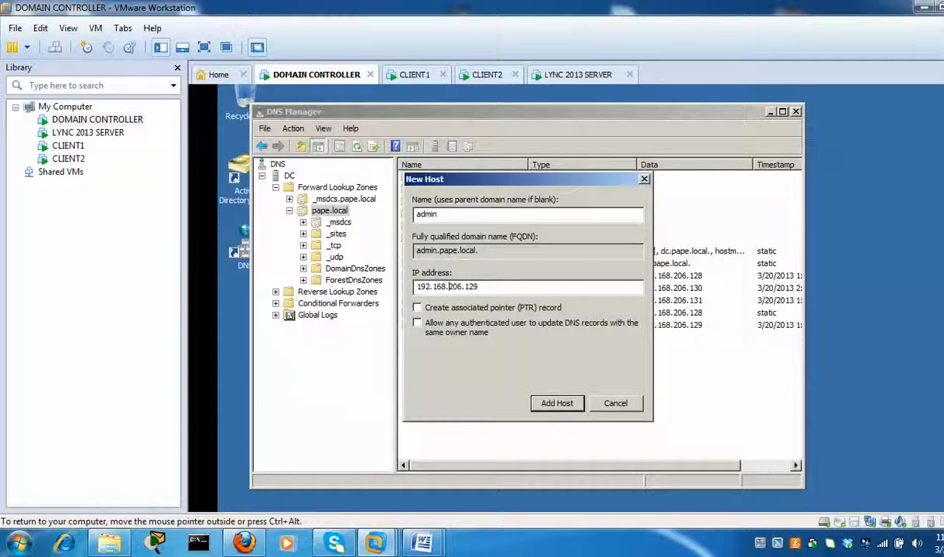
pyautogui.click(557, 403)
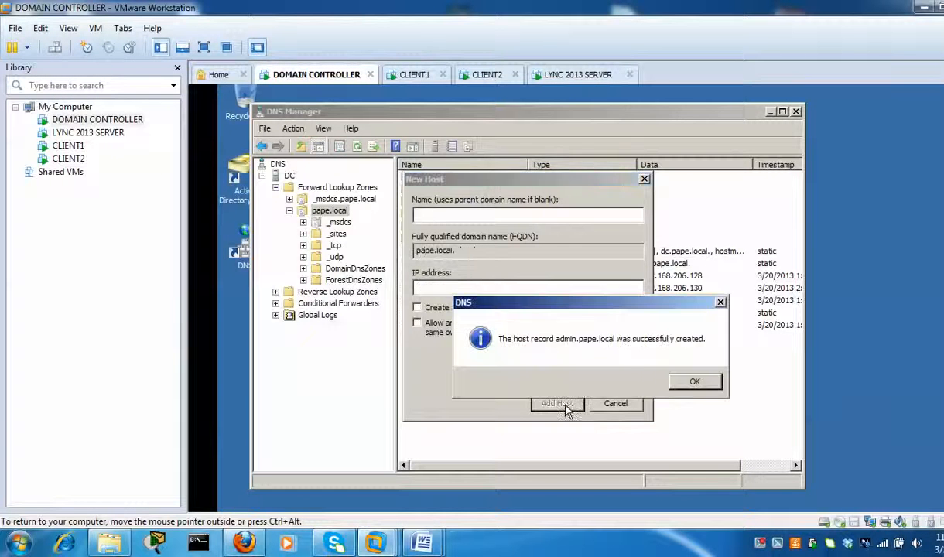
pyautogui.click(693, 380)
# - Add host records 'dialin' and 'meet' at 192.168.206.129, then finish and check them
pyautogui.write('dialin')
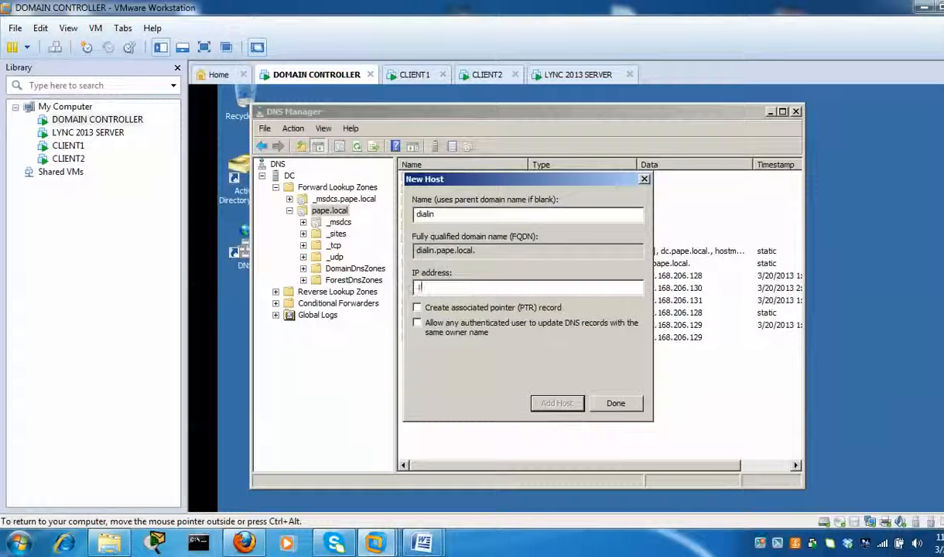
pyautogui.click(485, 293)
pyautogui.write('192.168')
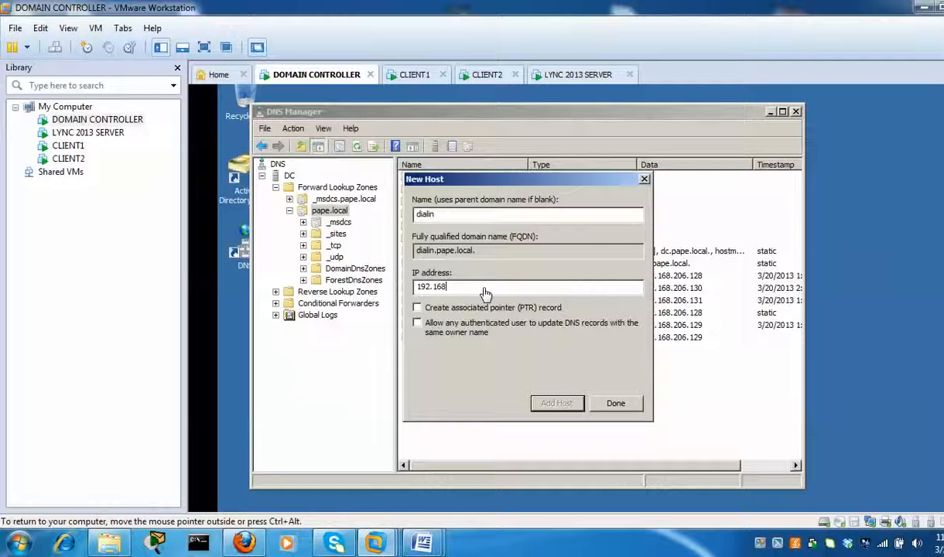
pyautogui.write('.206.129')
pyautogui.click(554, 403)
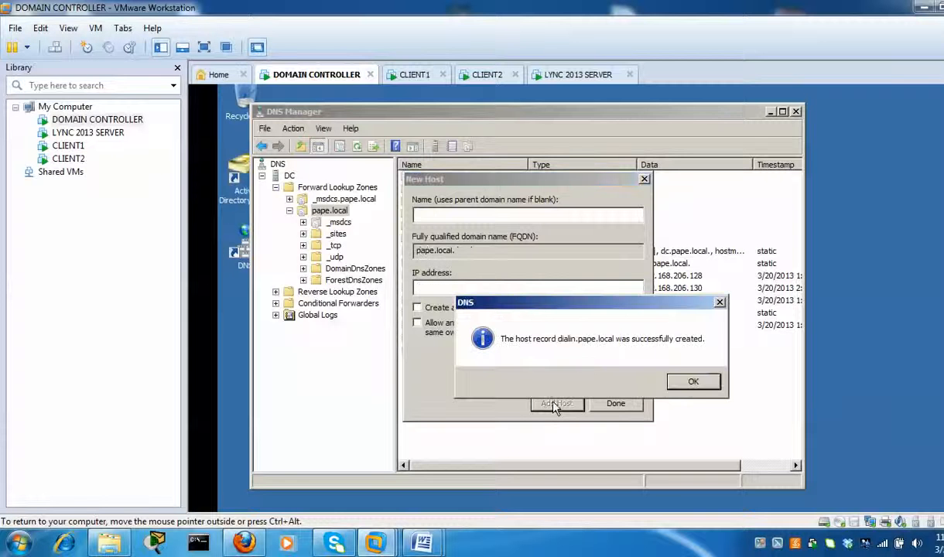
pyautogui.click(692, 379)
pyautogui.write('meet')
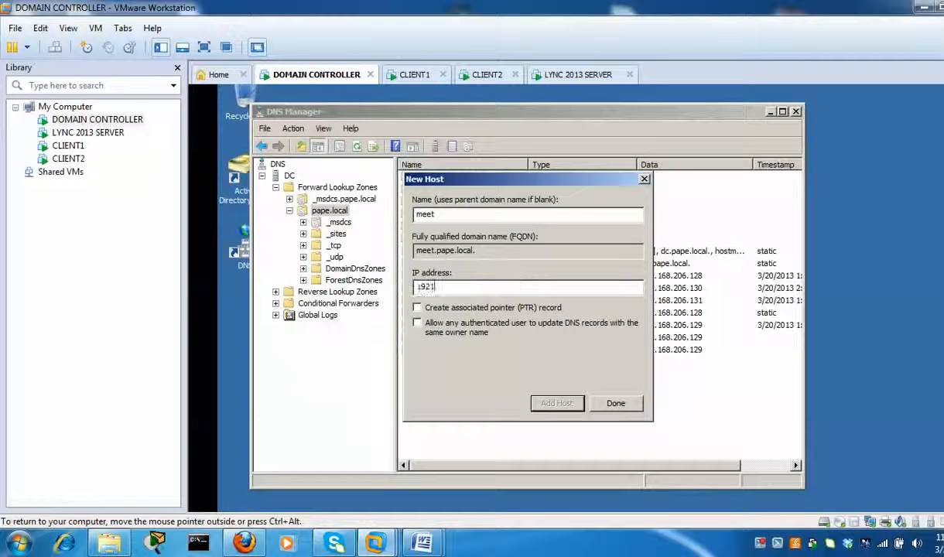
pyautogui.click(432, 286)
pyautogui.write('192.168.206.129')
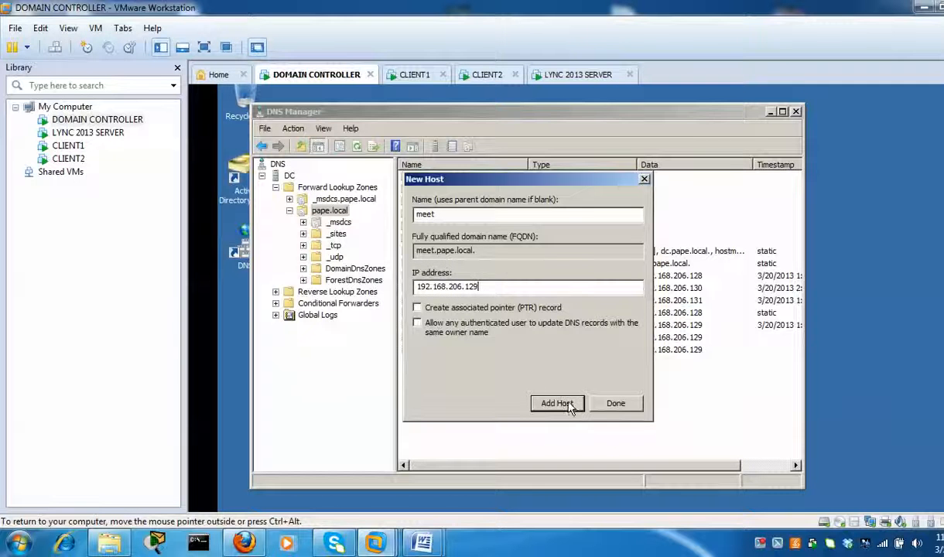
pyautogui.click(558, 404)
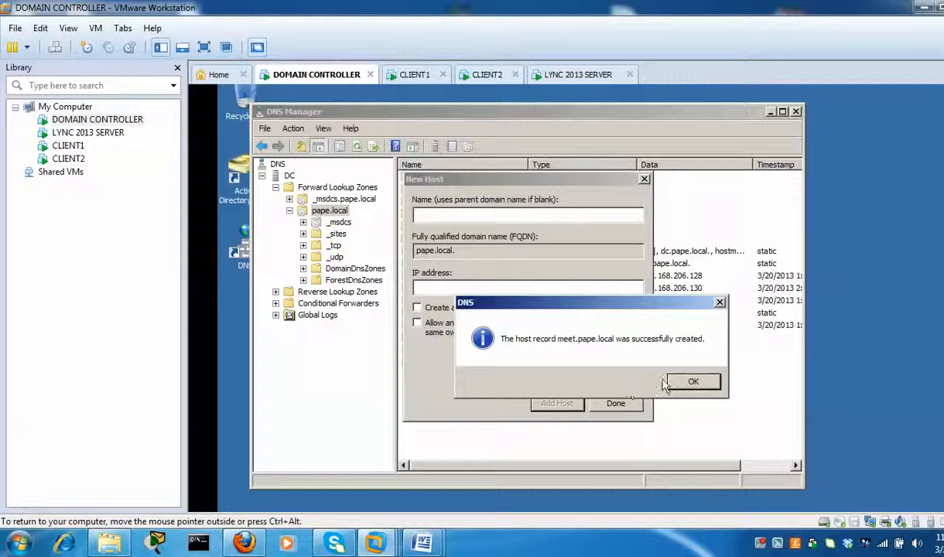
pyautogui.click(692, 381)
pyautogui.click(616, 403)
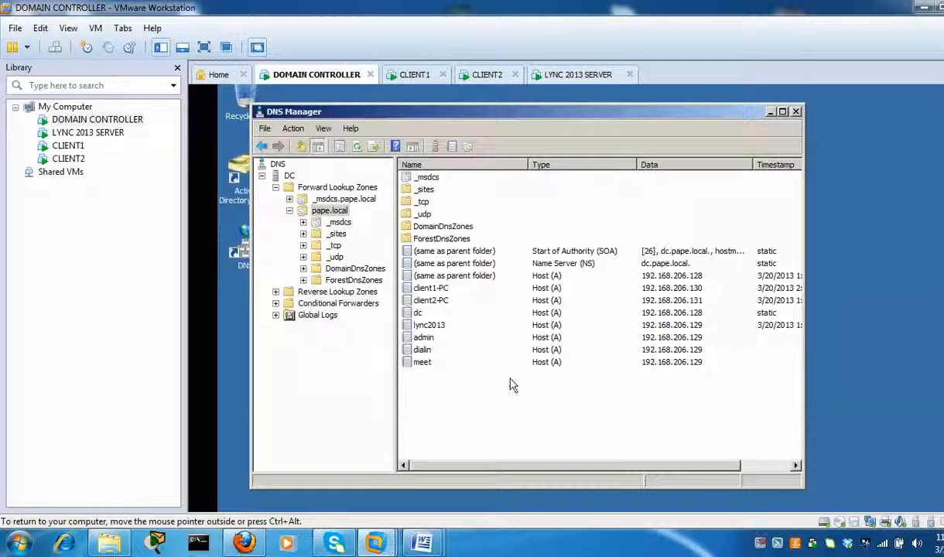
pyautogui.click(425, 364)
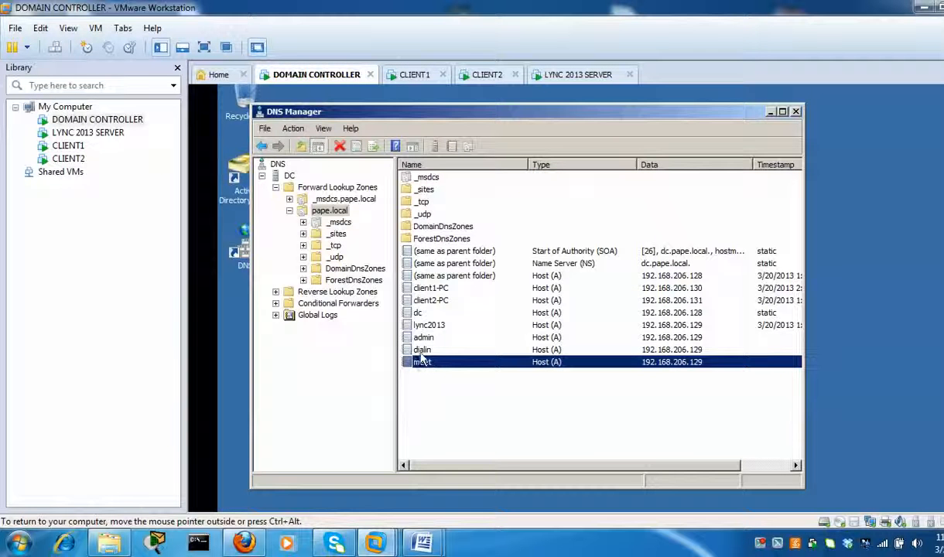
# - Review the new host records and bring up the record-creation menu in the pape.local list
pyautogui.press('Up')
pyautogui.press('Up')
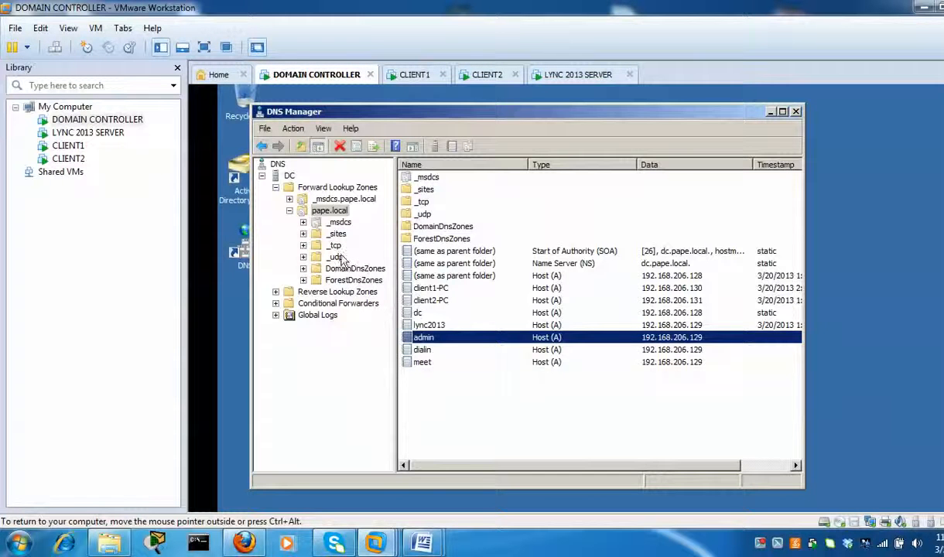
pyautogui.click(345, 215)
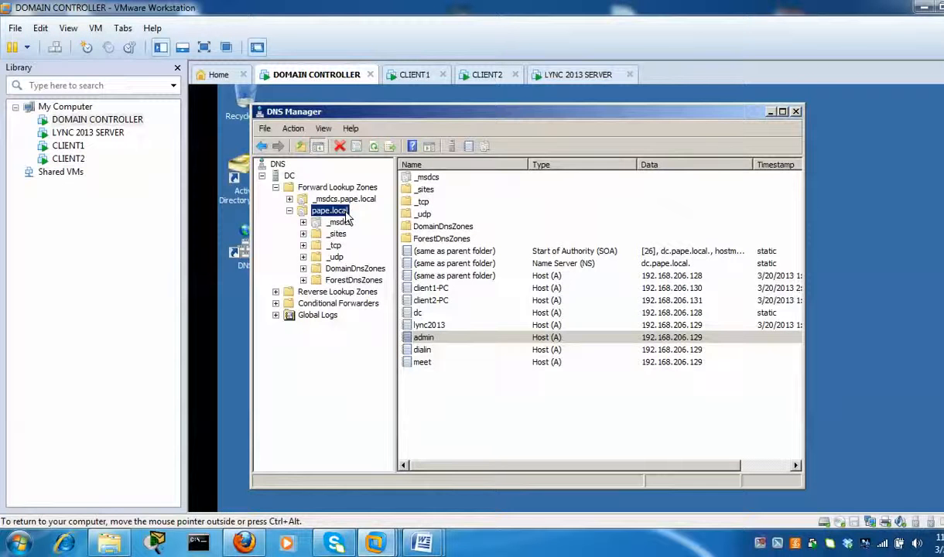
pyautogui.rightClick(346, 219)
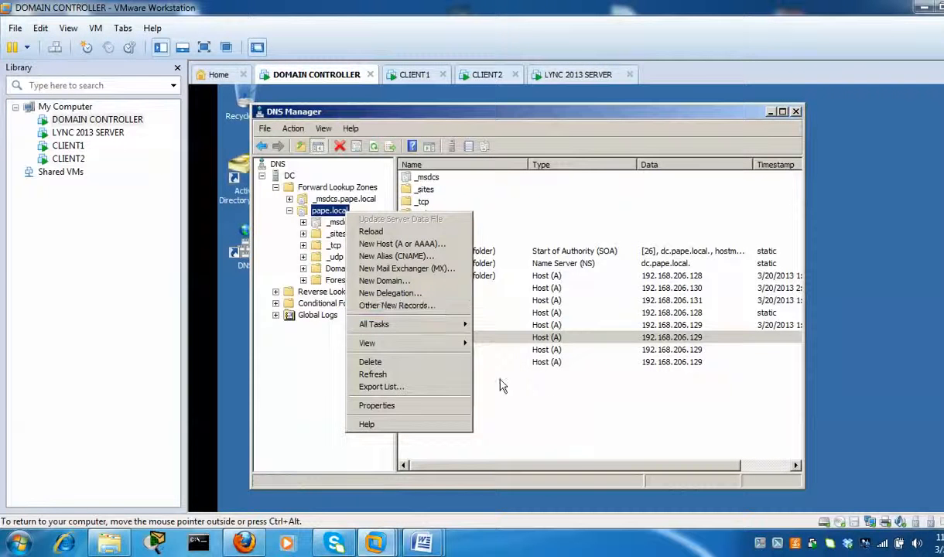
pyautogui.click(553, 405)
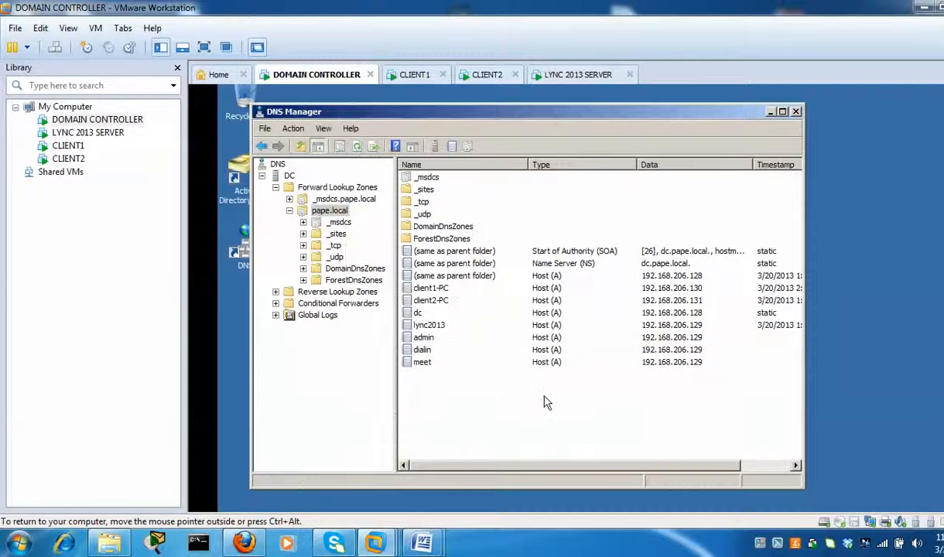
pyautogui.rightClick(602, 391)
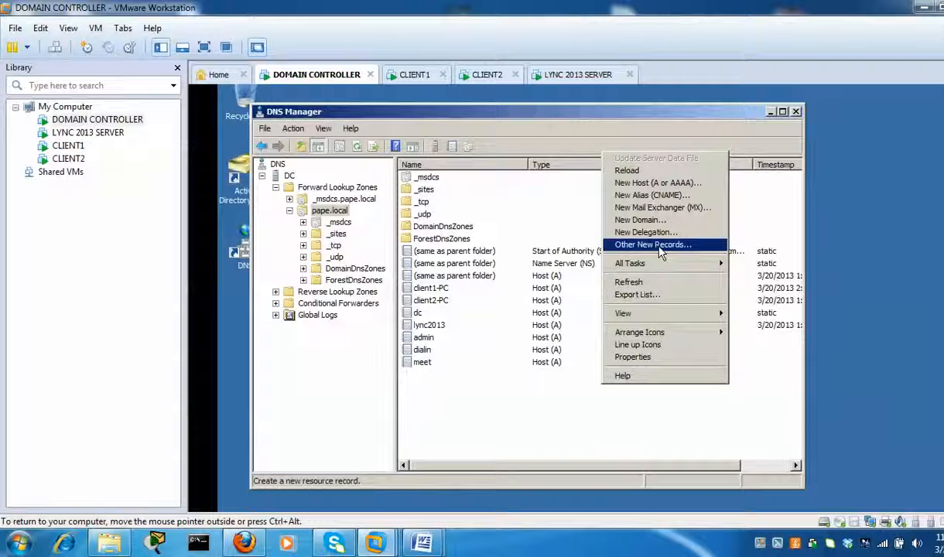
# - Create an SRV record _sipinternaltls on port 5061 pointing to lync2013.pape.local
pyautogui.click(699, 251)
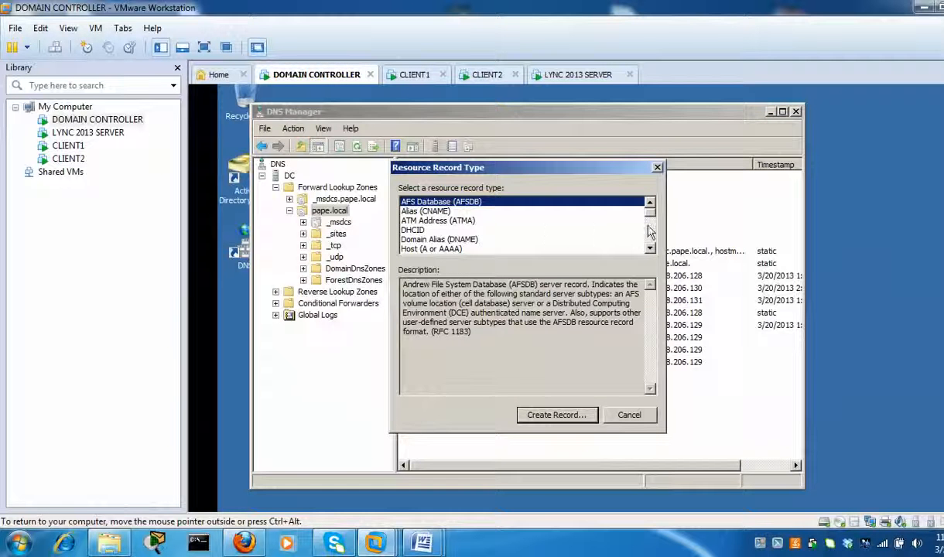
pyautogui.scroll(-4, 652, 243)
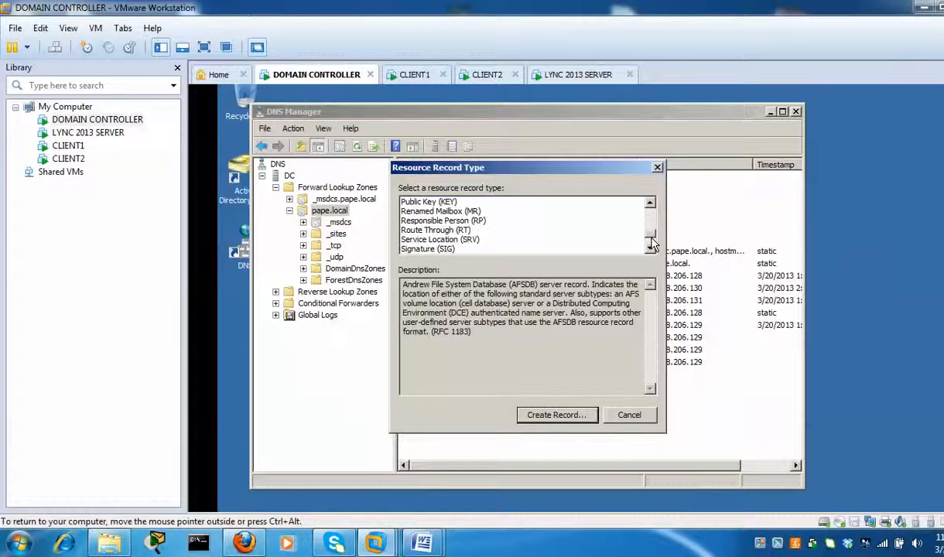
pyautogui.click(474, 241)
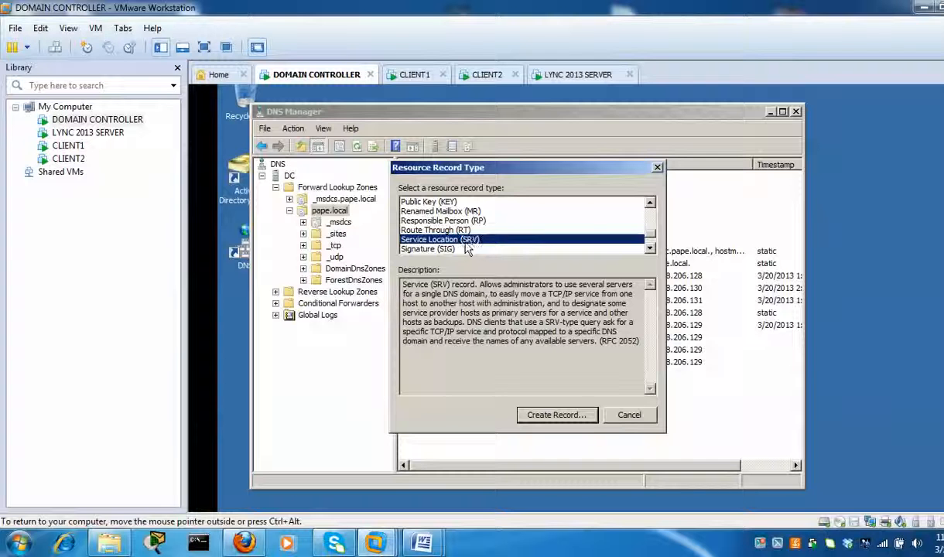
pyautogui.click(567, 419)
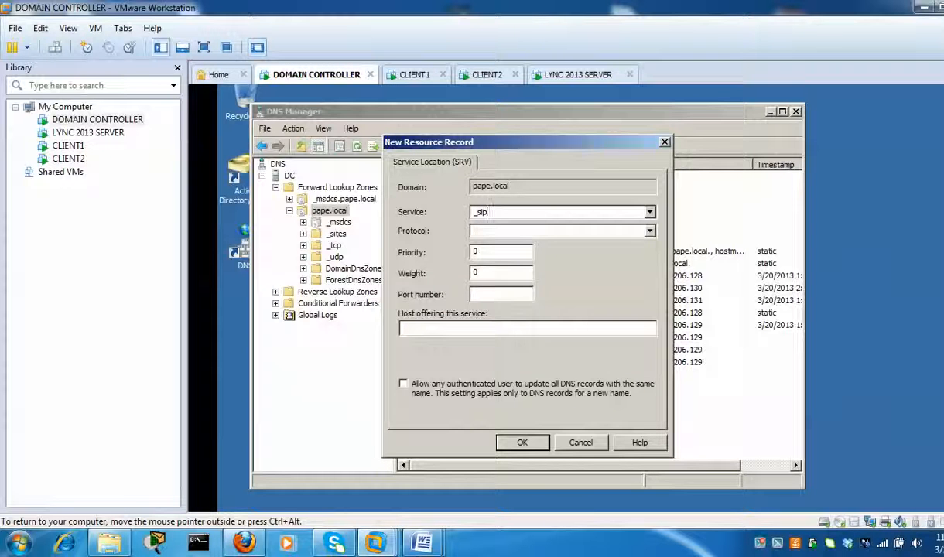
pyautogui.write('_sipinternaltls')
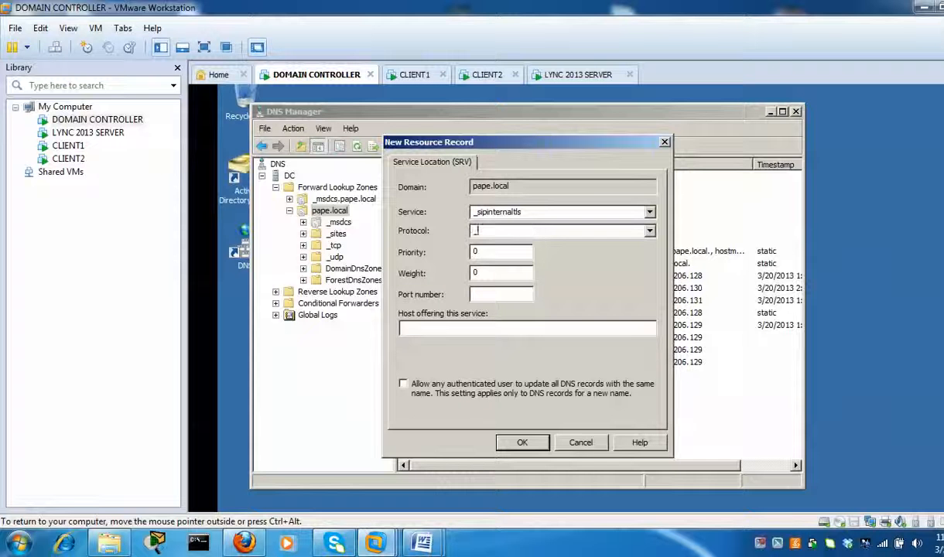
pyautogui.write('tcp')
pyautogui.click(512, 293)
pyautogui.write('5061')
pyautogui.click(436, 326)
pyautogui.write('lync2013.pape.local')
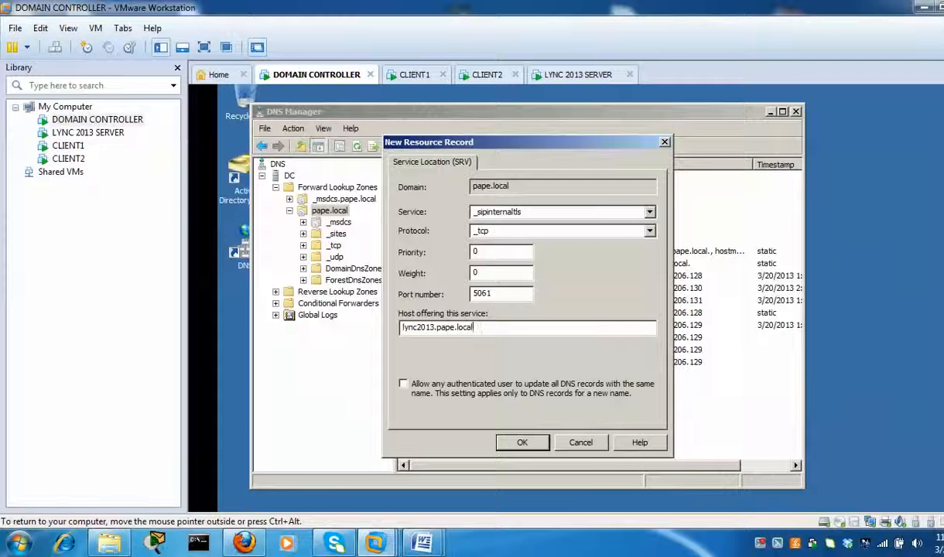
pyautogui.click(521, 444)
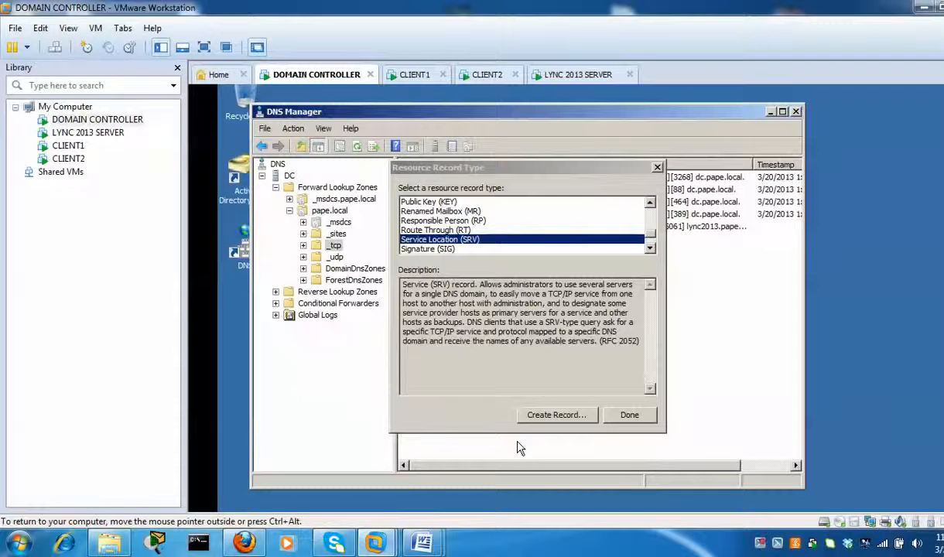
# - Finish adding records, verify the _sipinternaltls entry, and close DNS Manager
pyautogui.click(626, 415)
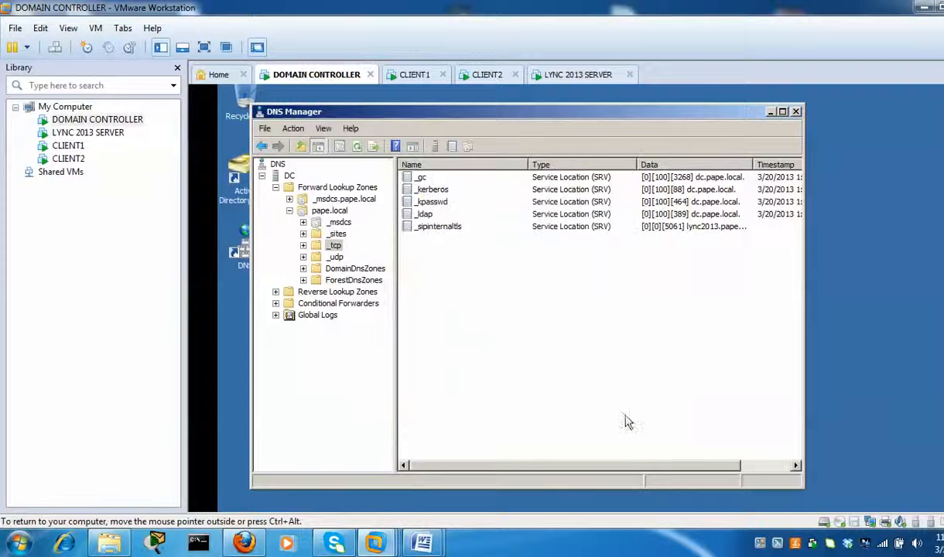
pyautogui.click(439, 228)
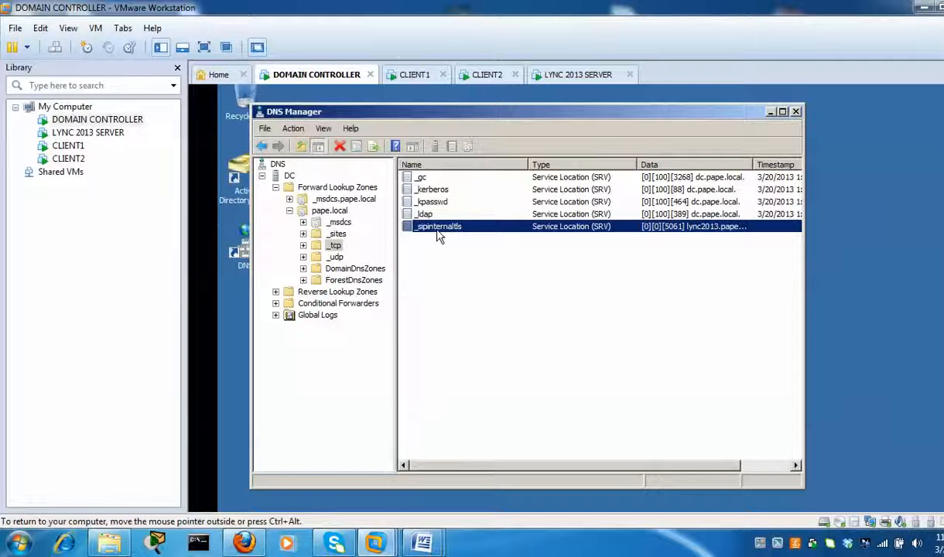
pyautogui.click(796, 113)
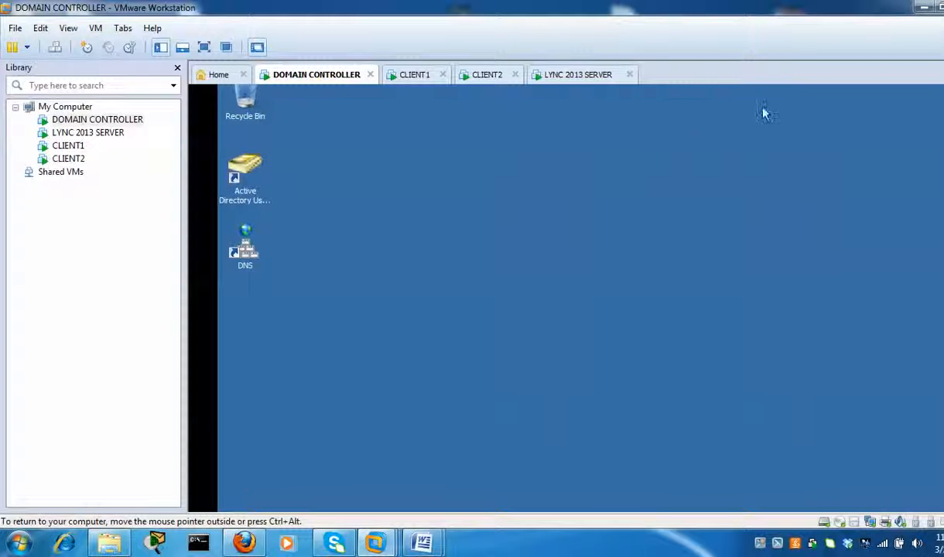
# - On the Lync 2013 server, close the finished Step 1 install and launch Step 2 component setup
pyautogui.click(581, 81)
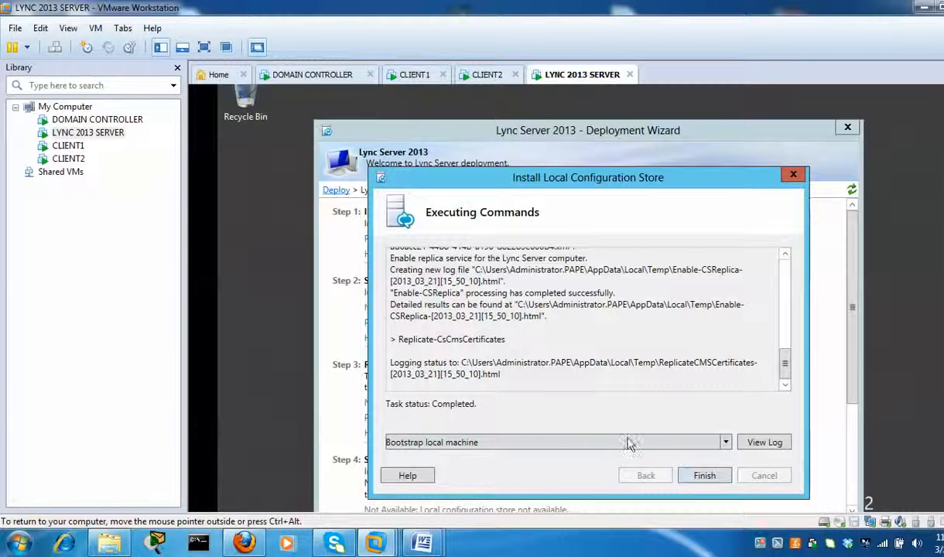
pyautogui.click(704, 476)
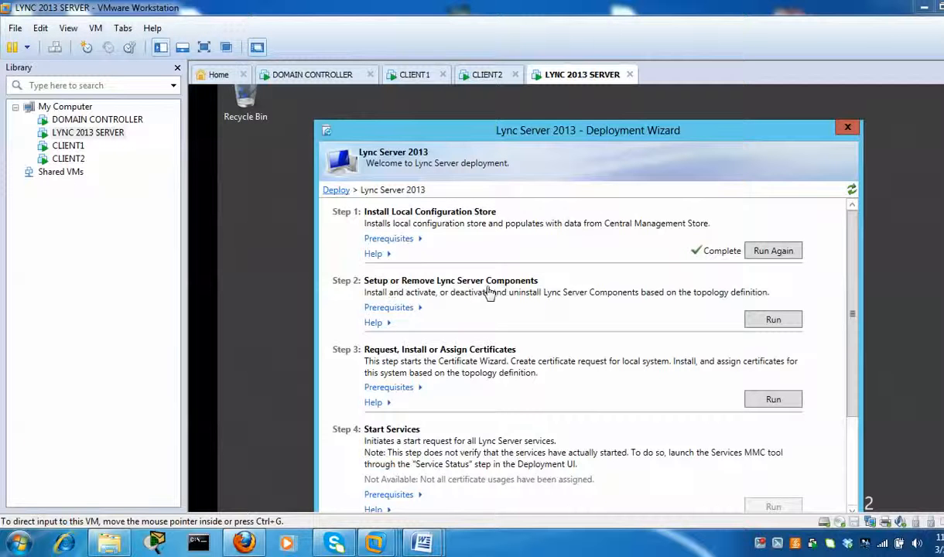
pyautogui.click(788, 326)
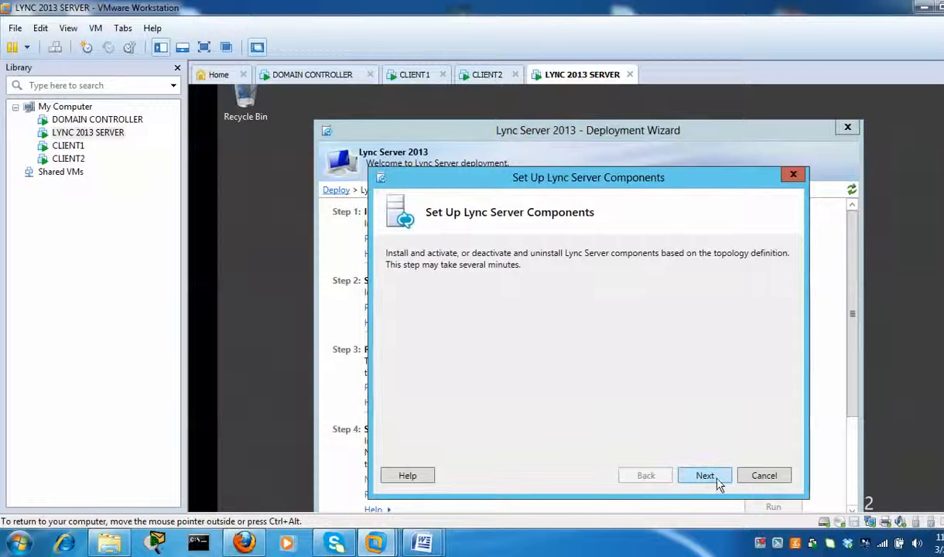
# - Run the Lync Server components setup to completion and close it, marking Step 2 Complete
pyautogui.click(716, 477)
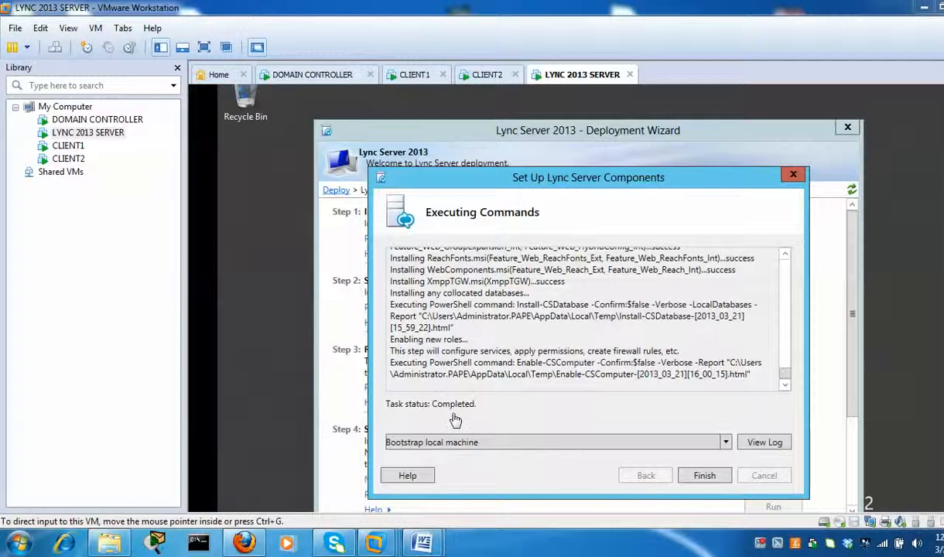
pyautogui.click(710, 481)
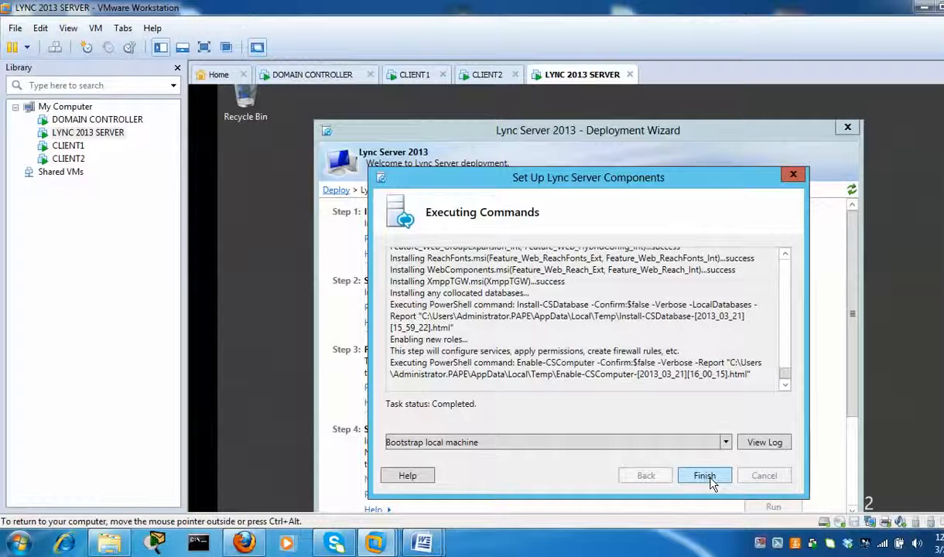
pyautogui.click(711, 481)
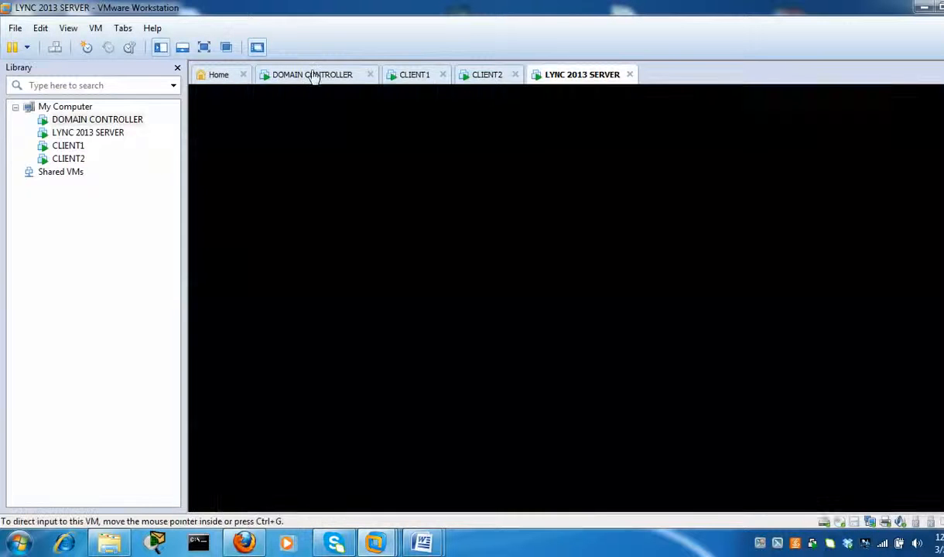
# - On the Lync 2013 server VM, run Step 3 and start a request for the Default certificate
pyautogui.click(312, 74)
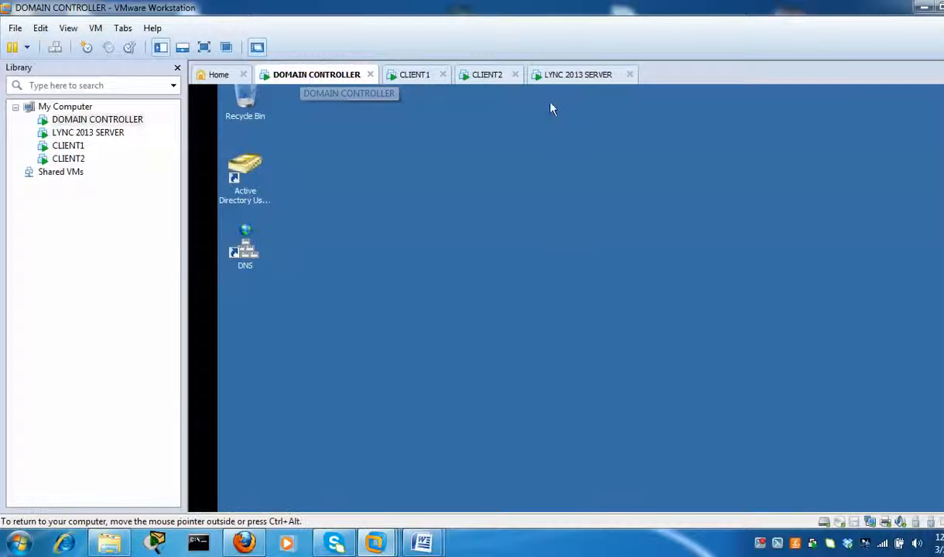
pyautogui.click(570, 76)
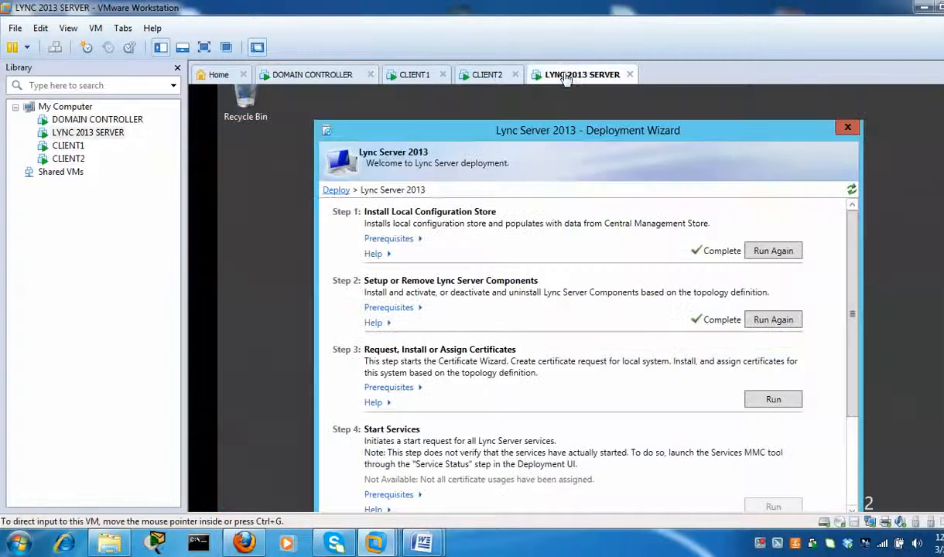
pyautogui.click(781, 404)
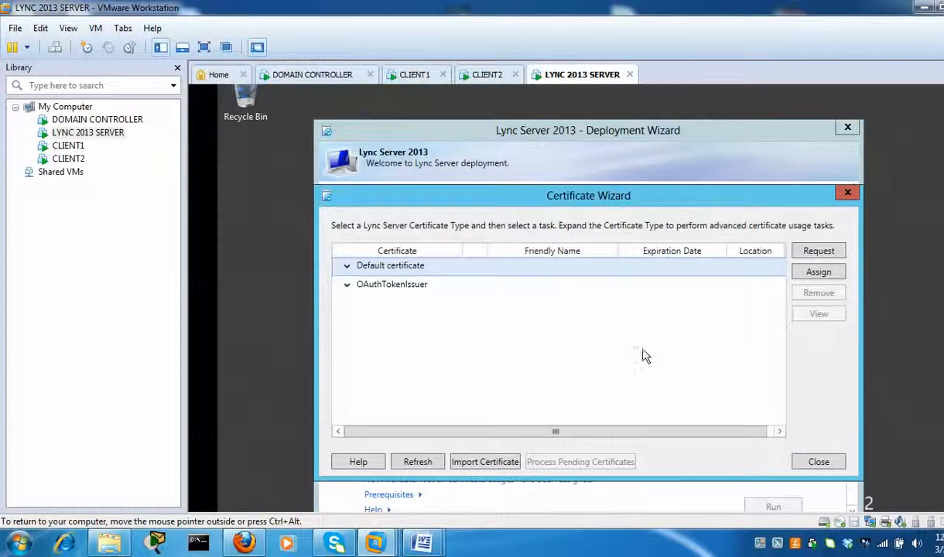
pyautogui.click(347, 270)
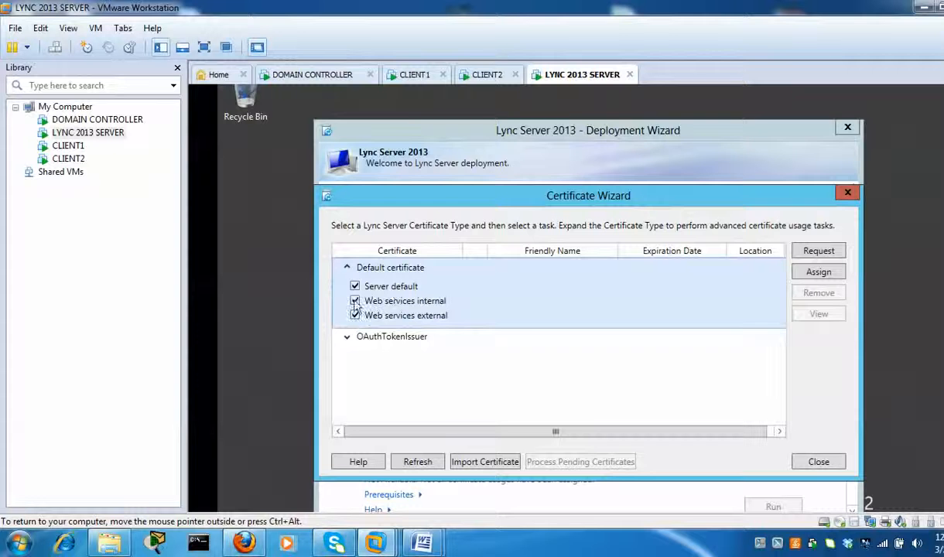
pyautogui.click(348, 267)
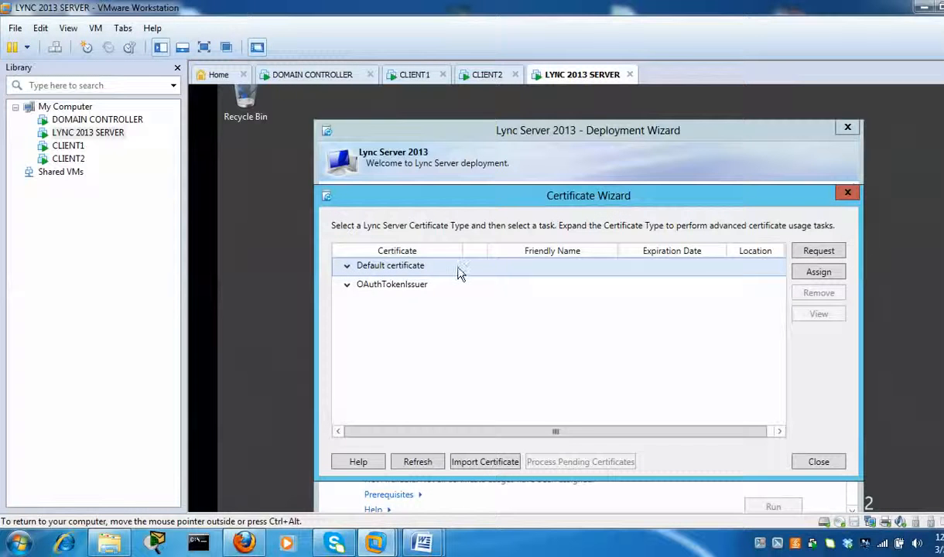
pyautogui.click(819, 252)
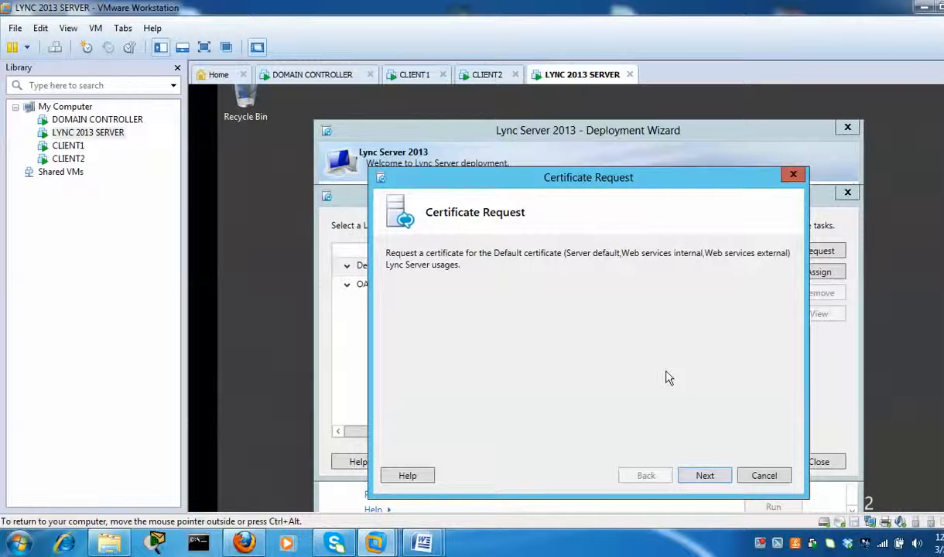
# - Send the request immediately to pape-DC-CA, naming it lync-ca with an exportable 2048-bit key
pyautogui.click(705, 476)
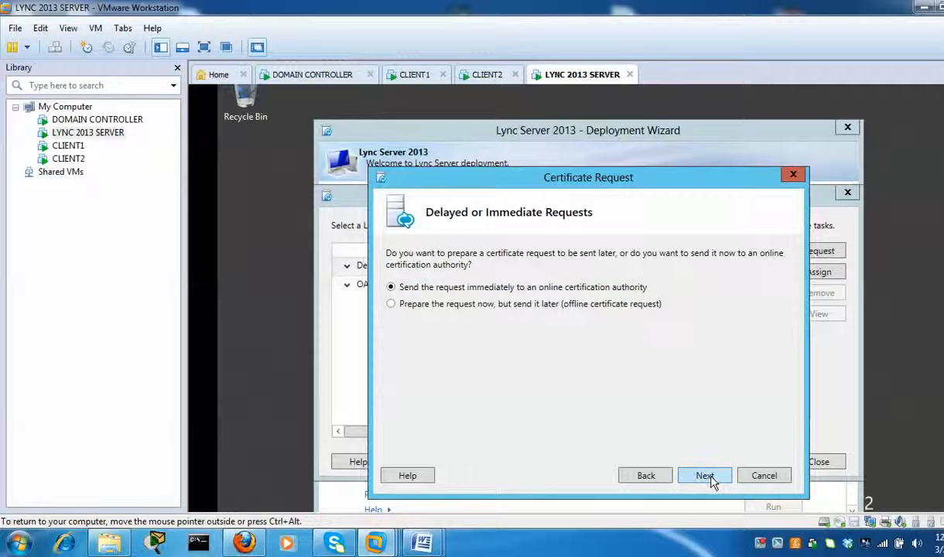
pyautogui.click(704, 475)
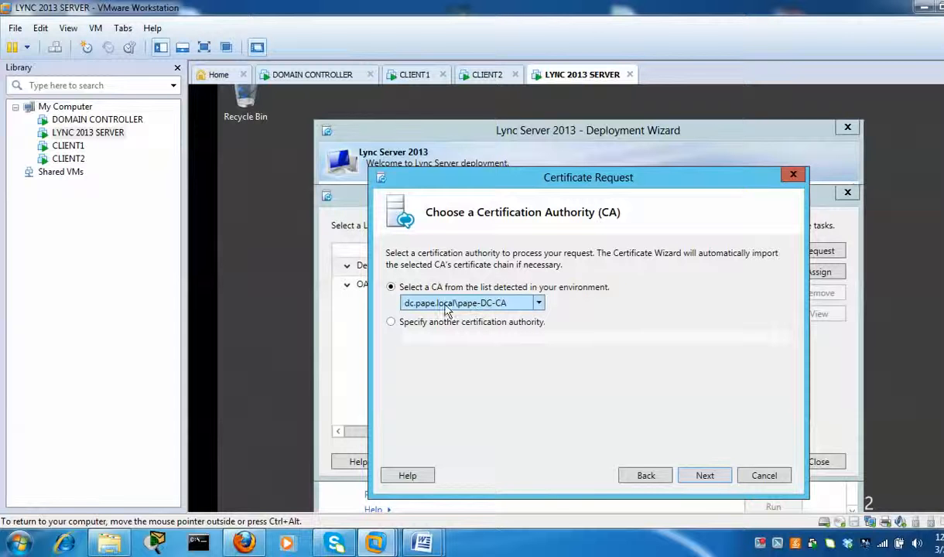
pyautogui.click(705, 476)
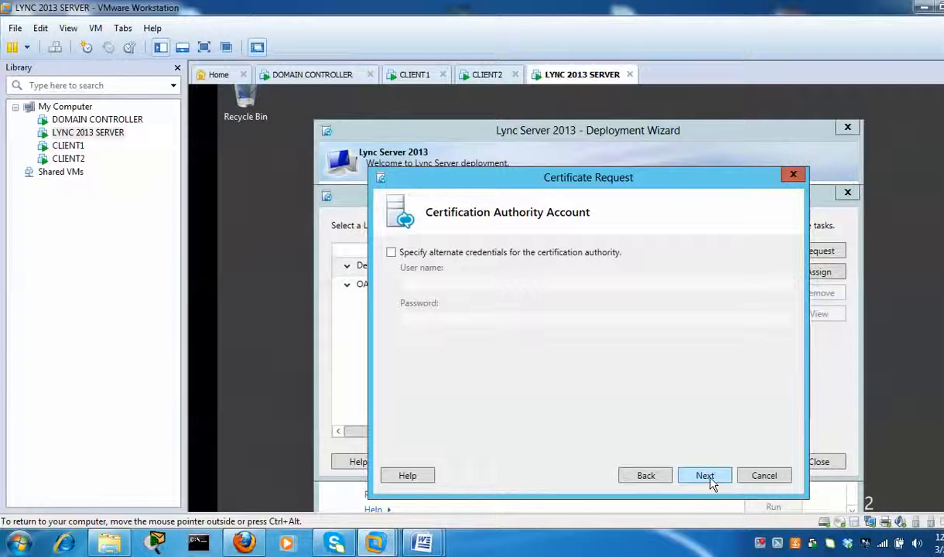
pyautogui.click(705, 476)
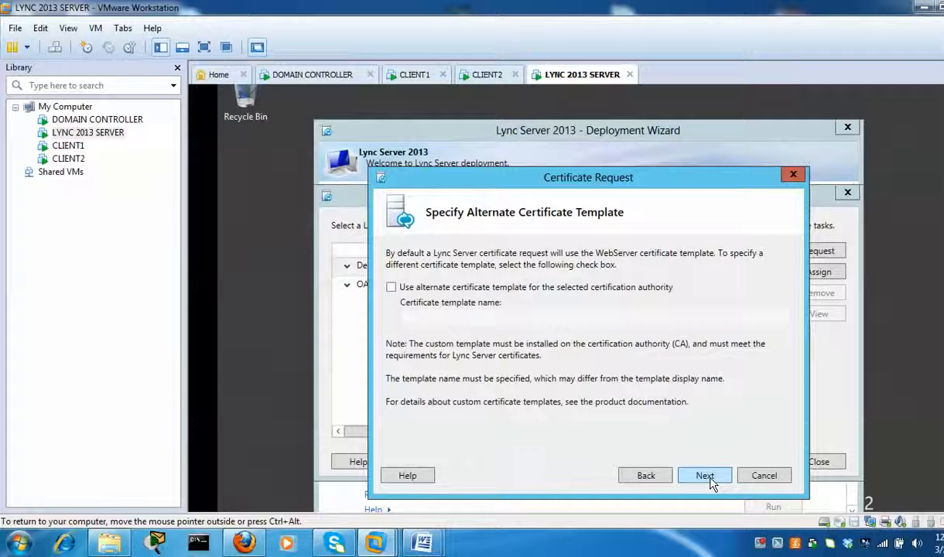
pyautogui.click(705, 476)
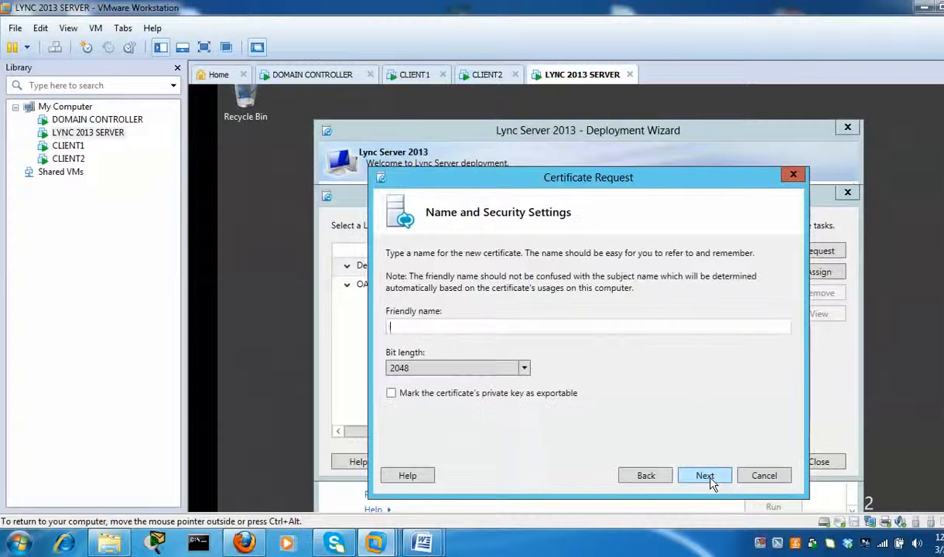
pyautogui.click(577, 327)
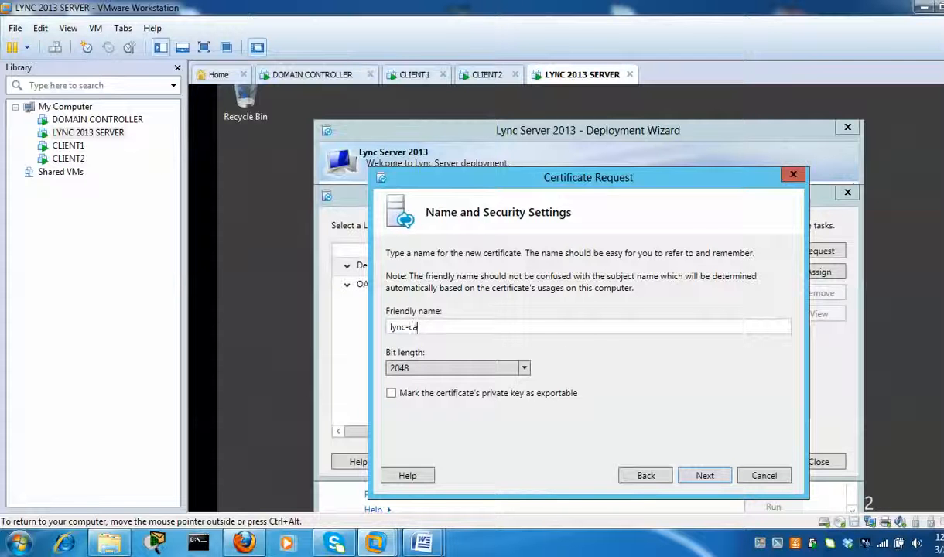
pyautogui.click(391, 394)
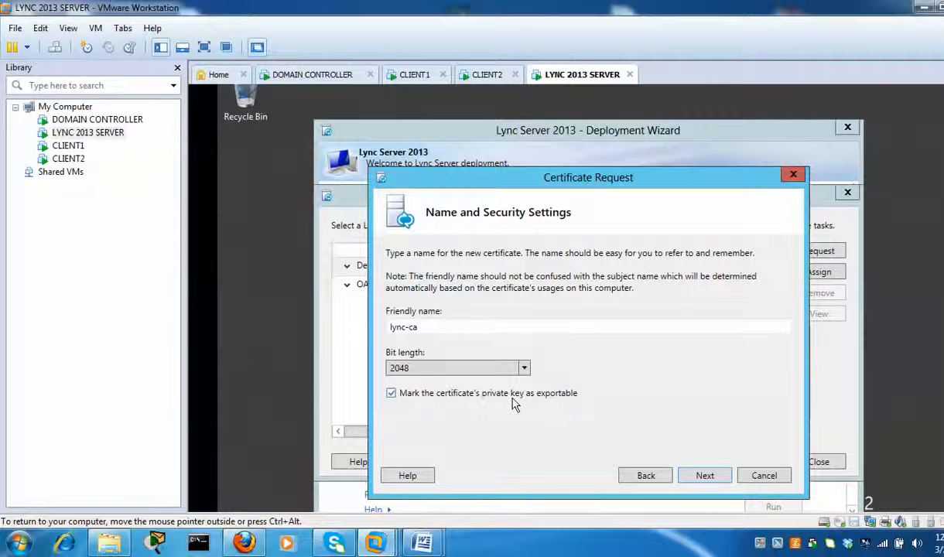
pyautogui.click(705, 475)
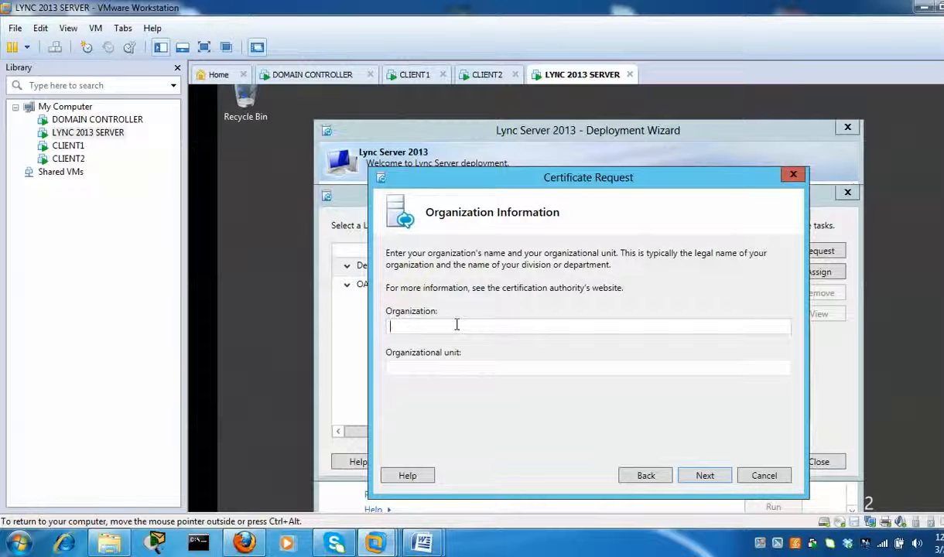
# - Fill in organization IT and unit TEST, then country Belgium, state Flanders and city Antwerp
pyautogui.write('l')
pyautogui.write('T')
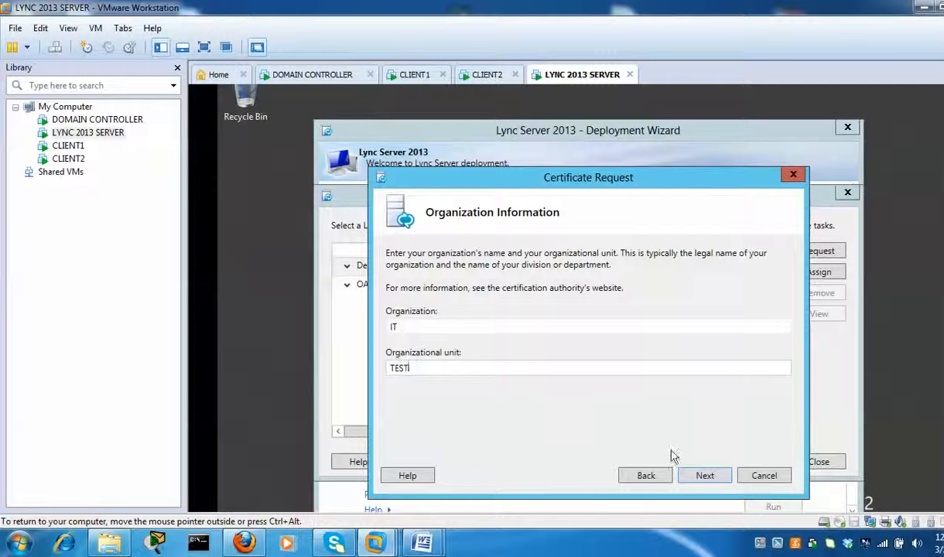
pyautogui.click(705, 476)
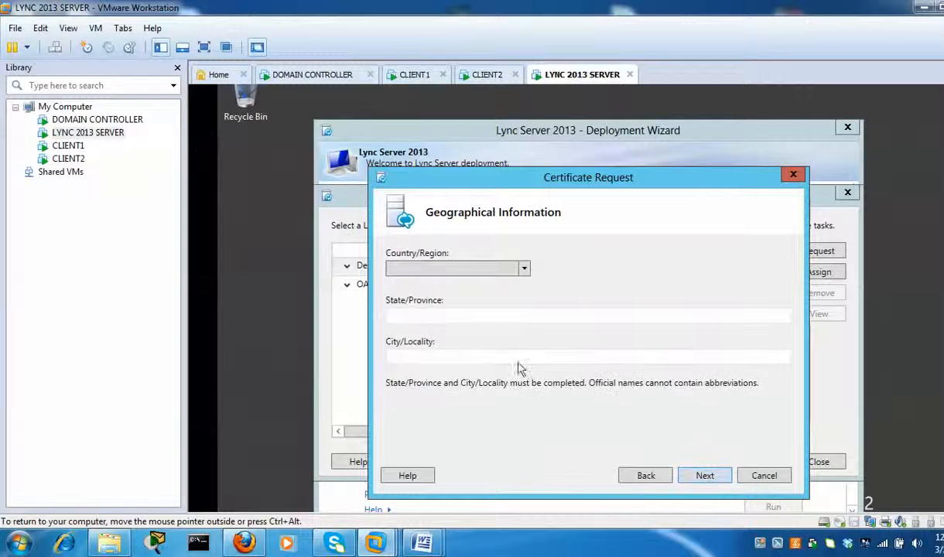
pyautogui.click(525, 270)
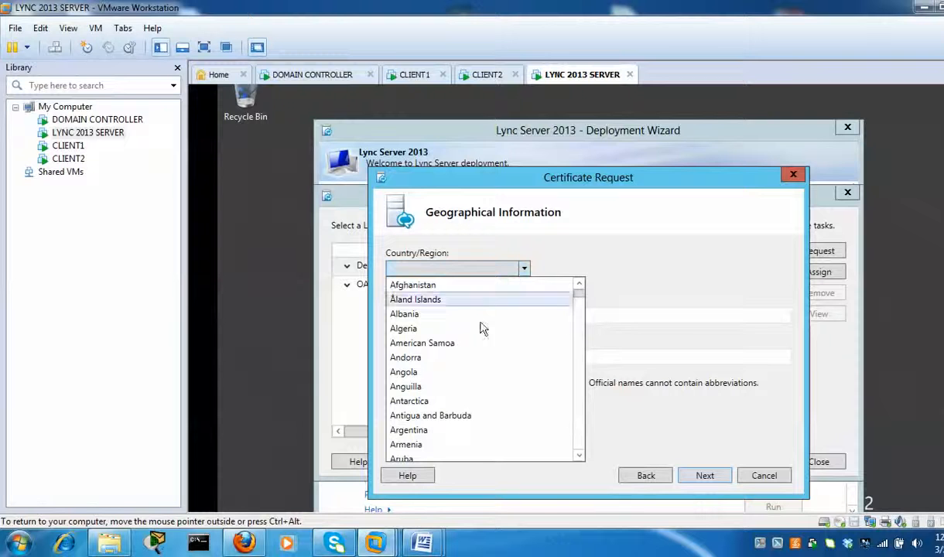
pyautogui.scroll(-5, 481, 340)
pyautogui.click(432, 373)
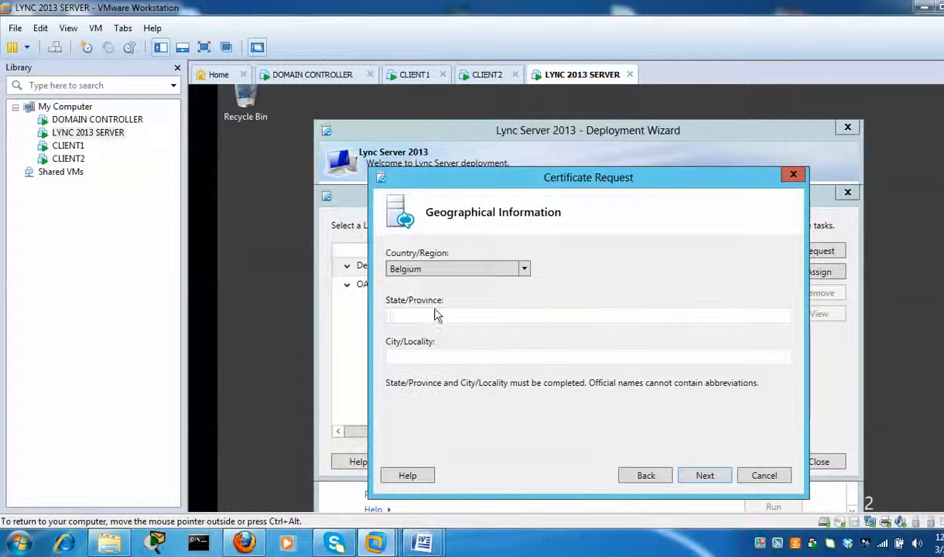
pyautogui.click(435, 316)
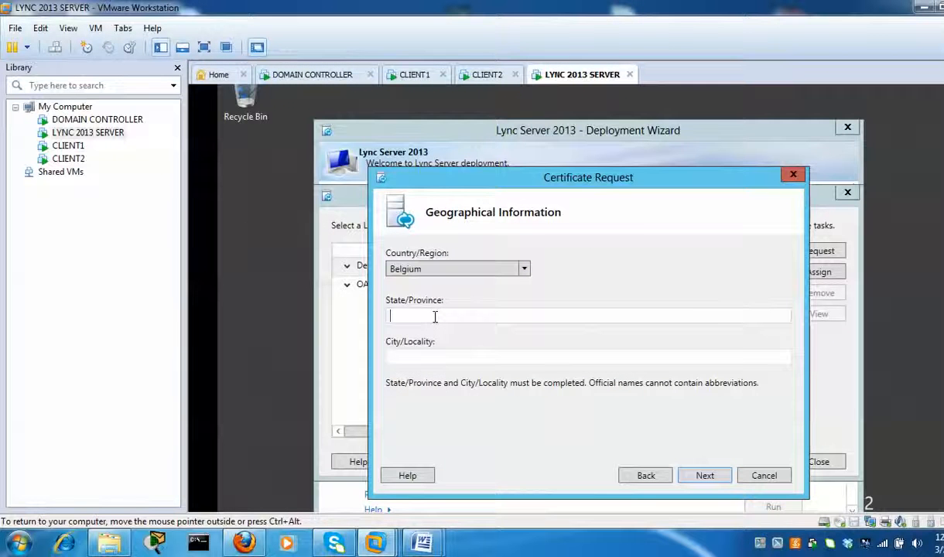
pyautogui.write('Flanders')
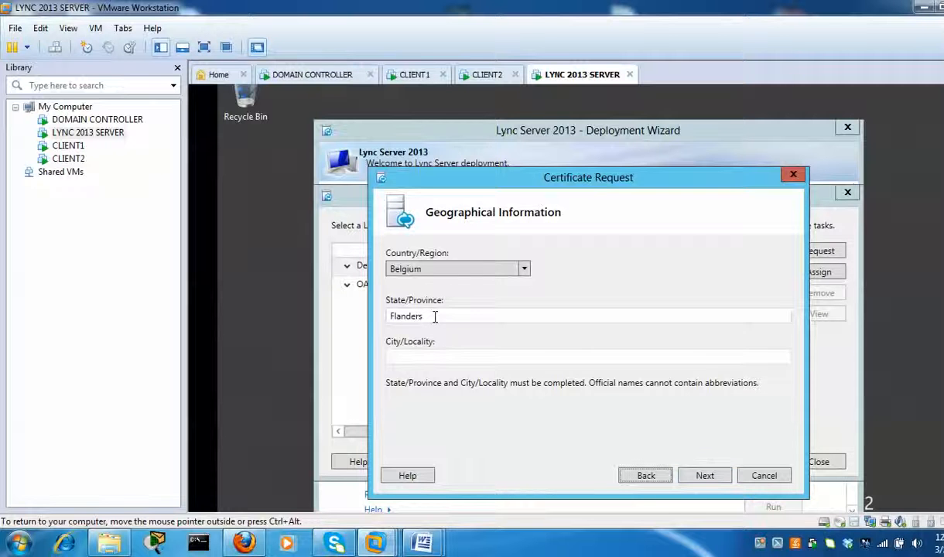
pyautogui.click(448, 358)
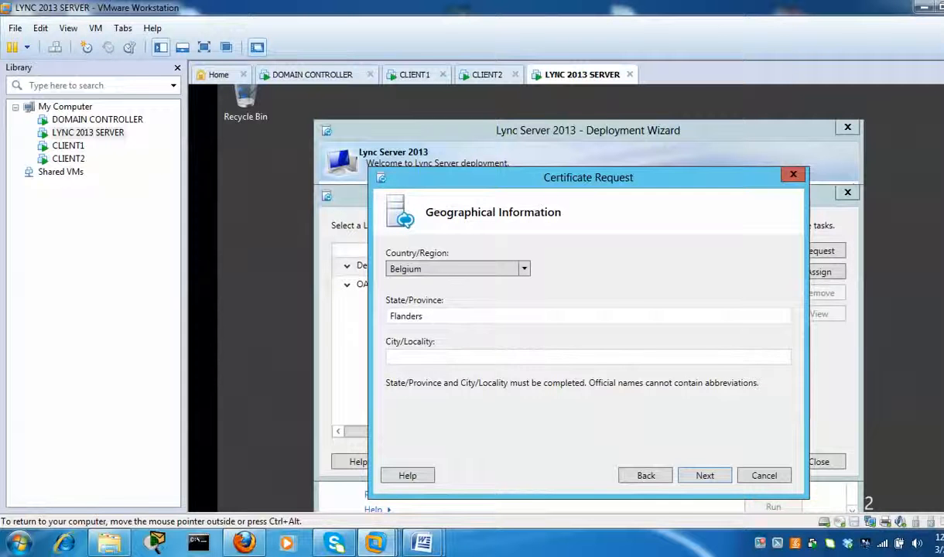
pyautogui.write('Ar')
# - Confirm the geography and add the pape.local SIP domain as an alternative name
pyautogui.click(706, 477)
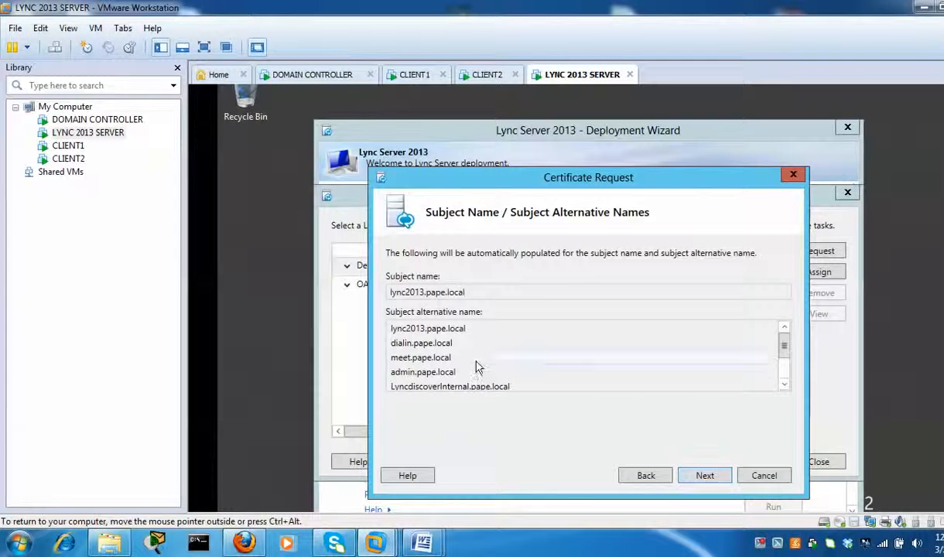
pyautogui.scroll(-1, 538, 375)
pyautogui.scroll(1, 472, 375)
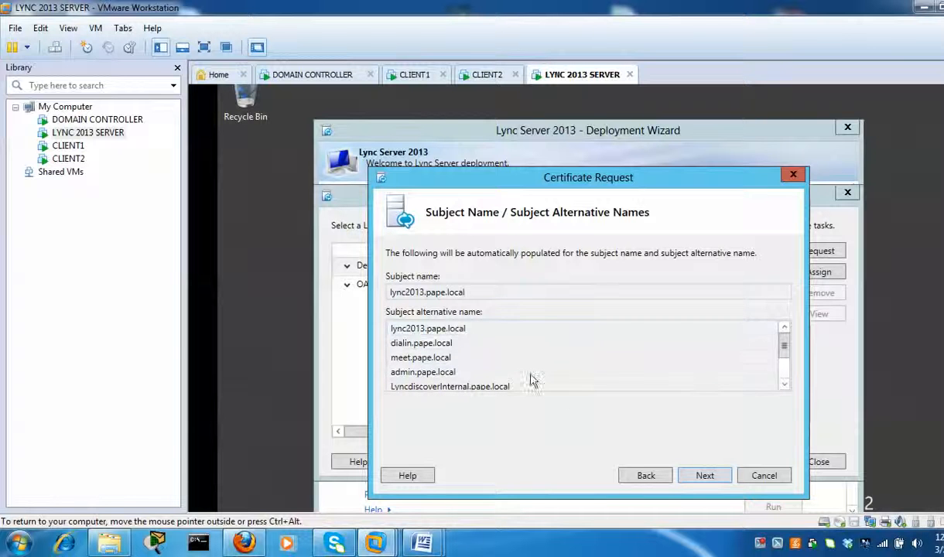
pyautogui.click(705, 478)
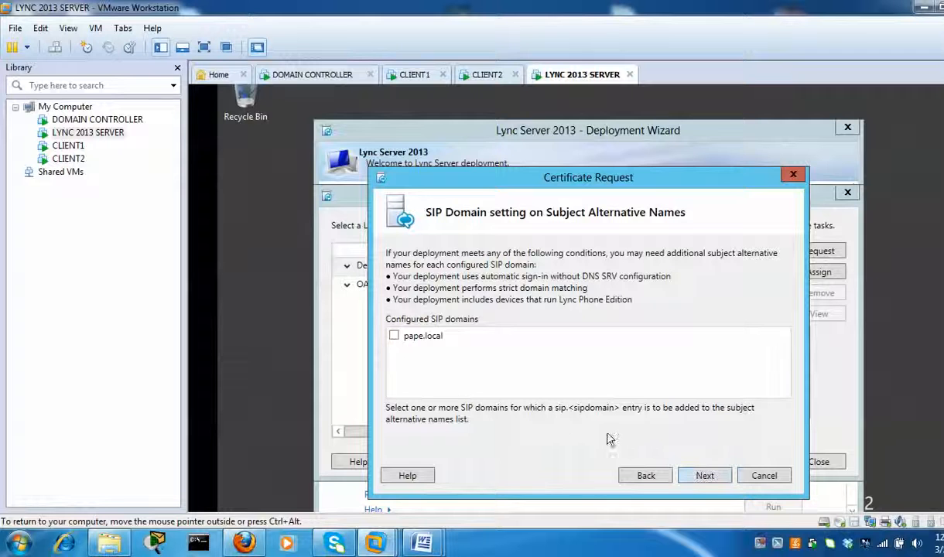
pyautogui.click(393, 337)
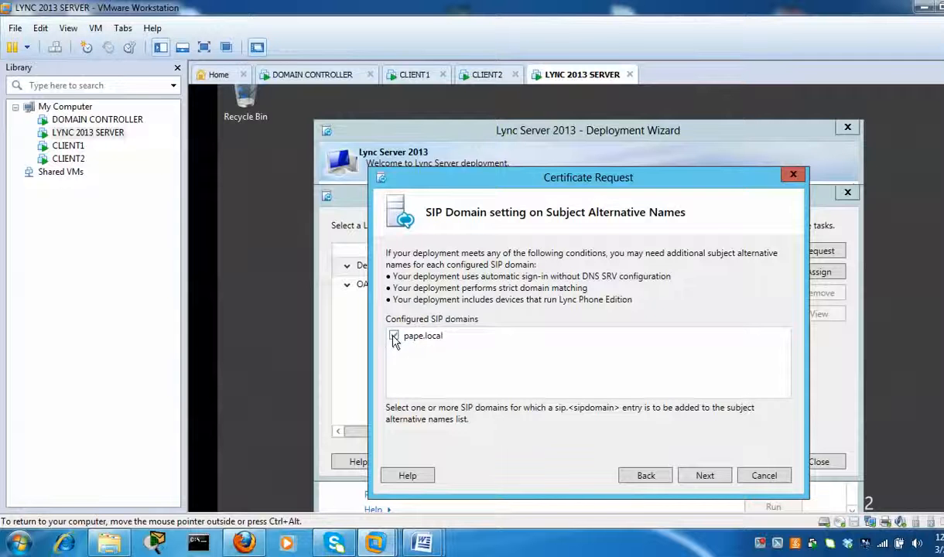
# - Skip additional alternative names, review the request summary, and submit it to the CA
pyautogui.click(714, 482)
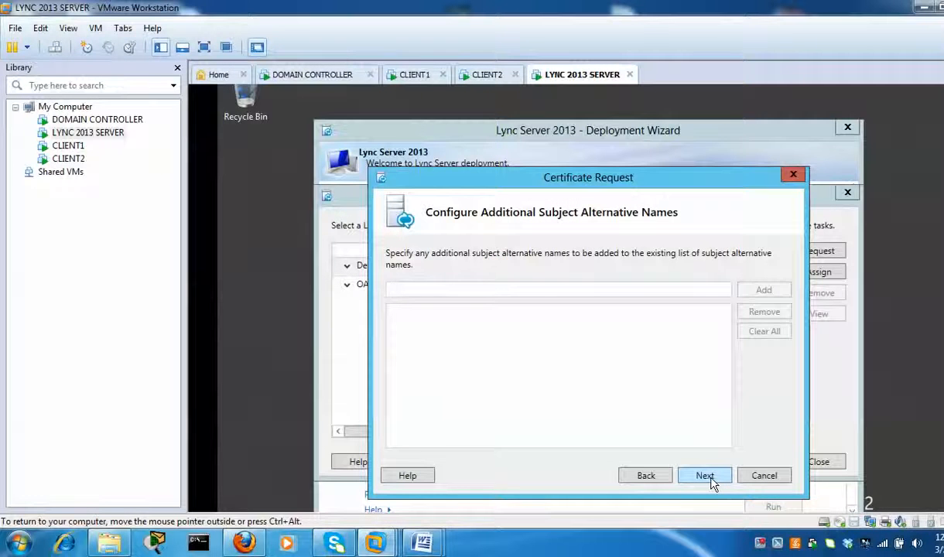
pyautogui.click(705, 476)
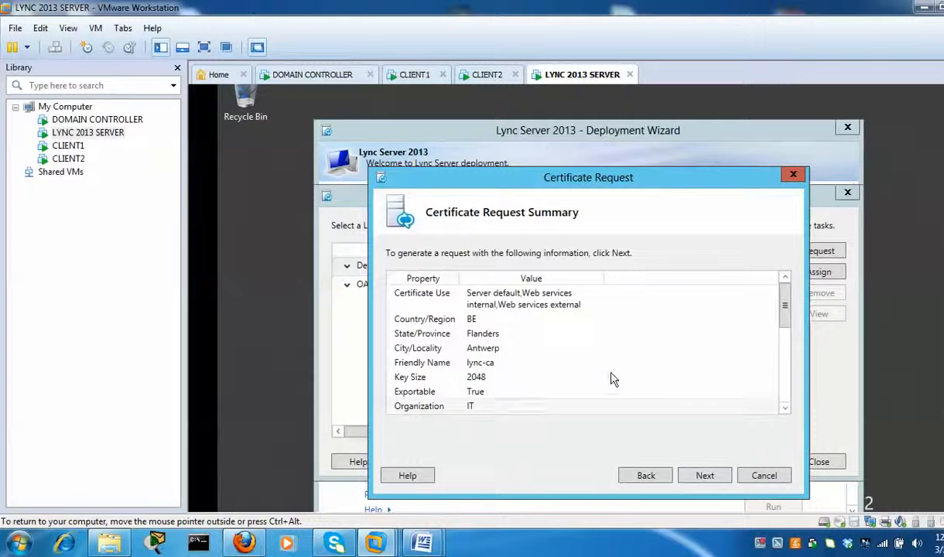
pyautogui.scroll(-5, 564, 350)
pyautogui.scroll(-1, 564, 350)
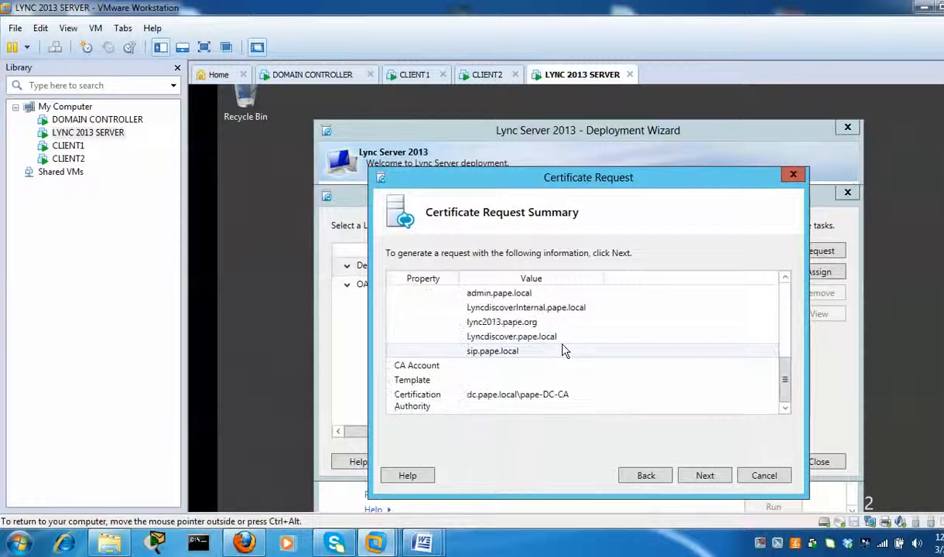
pyautogui.scroll(6, 564, 350)
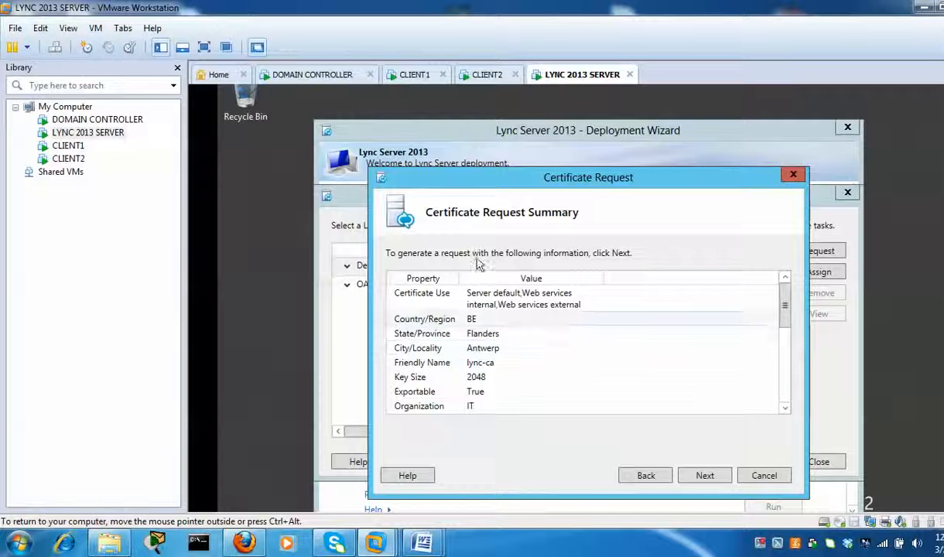
pyautogui.scroll(-2, 580, 353)
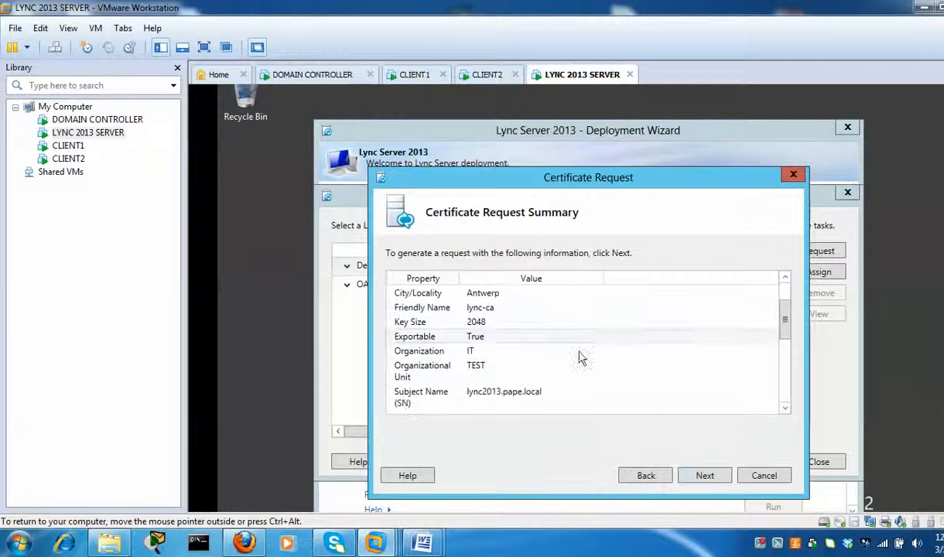
pyautogui.click(705, 476)
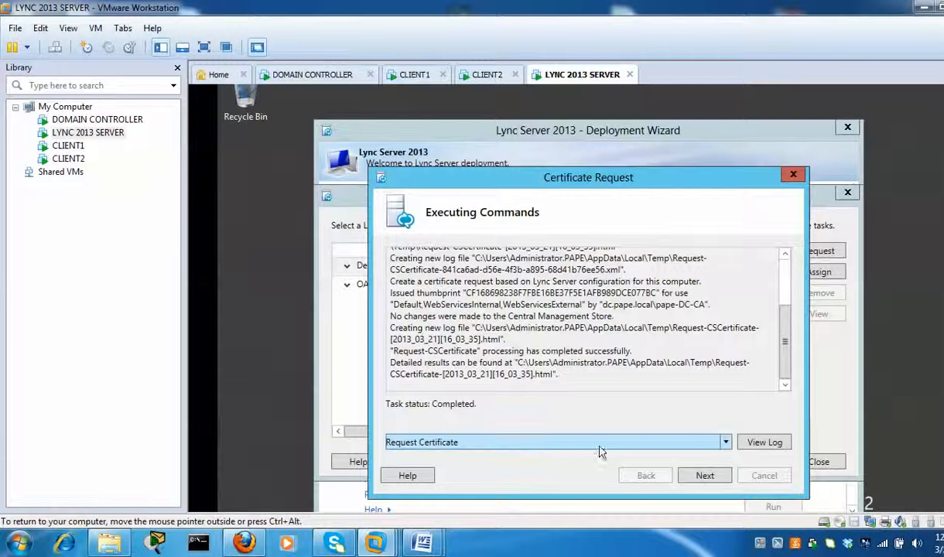
# - Finish the request and assign lync-ca to the Default certificate usages, expiring 3/21/2015
pyautogui.click(712, 482)
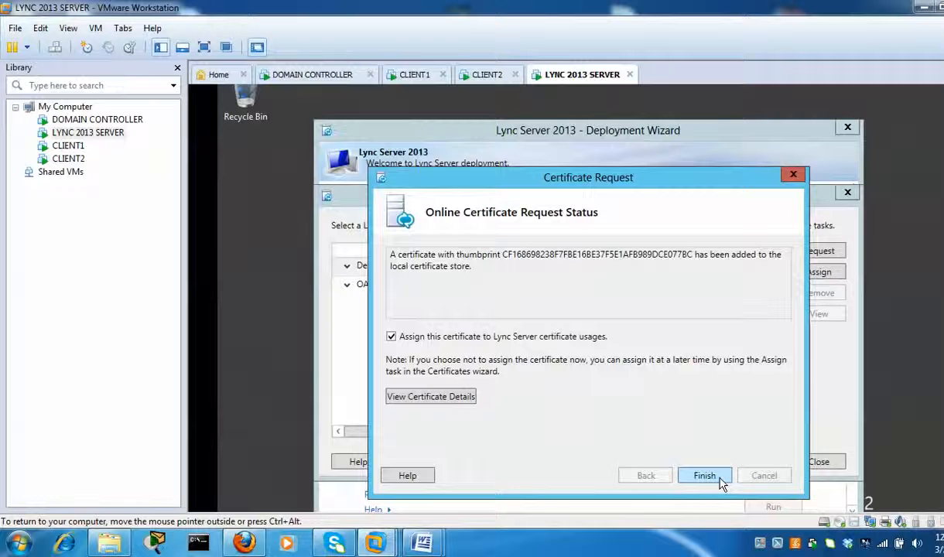
pyautogui.click(718, 478)
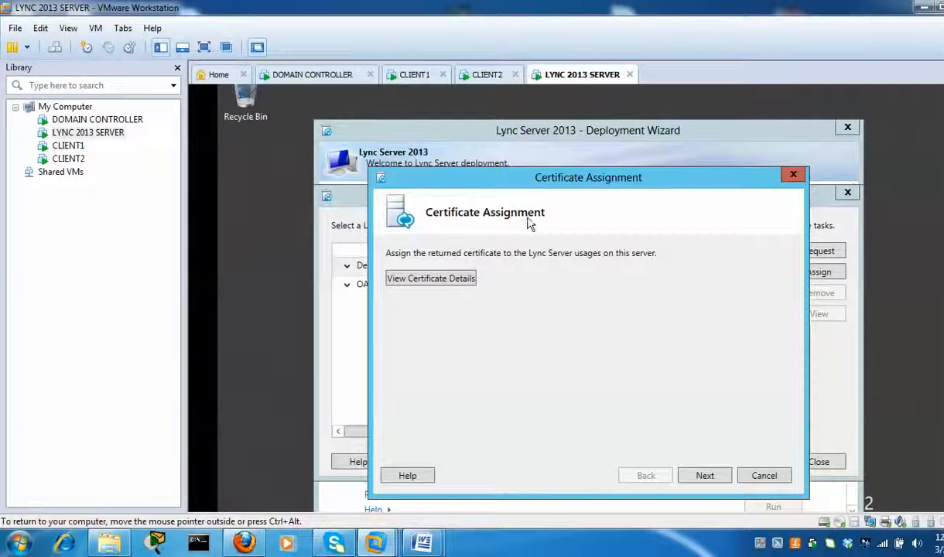
pyautogui.click(705, 478)
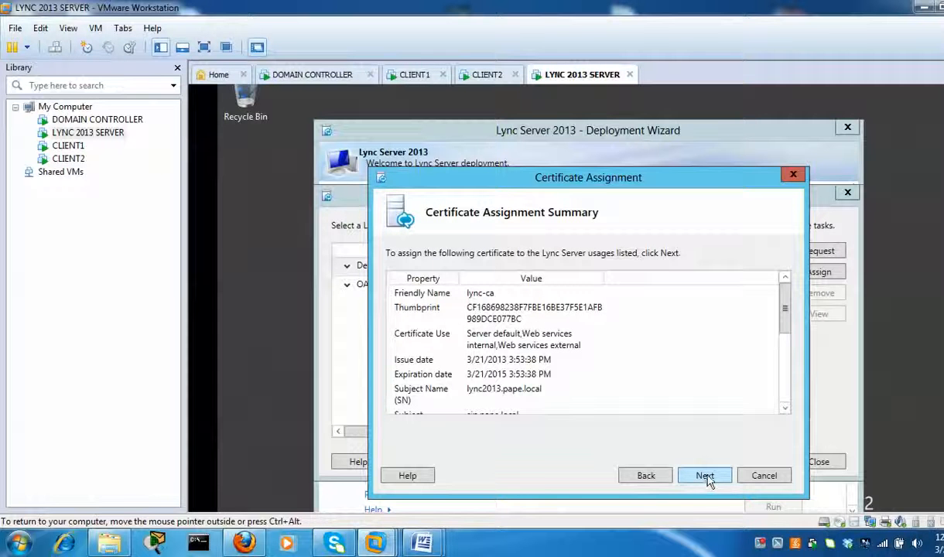
pyautogui.click(711, 476)
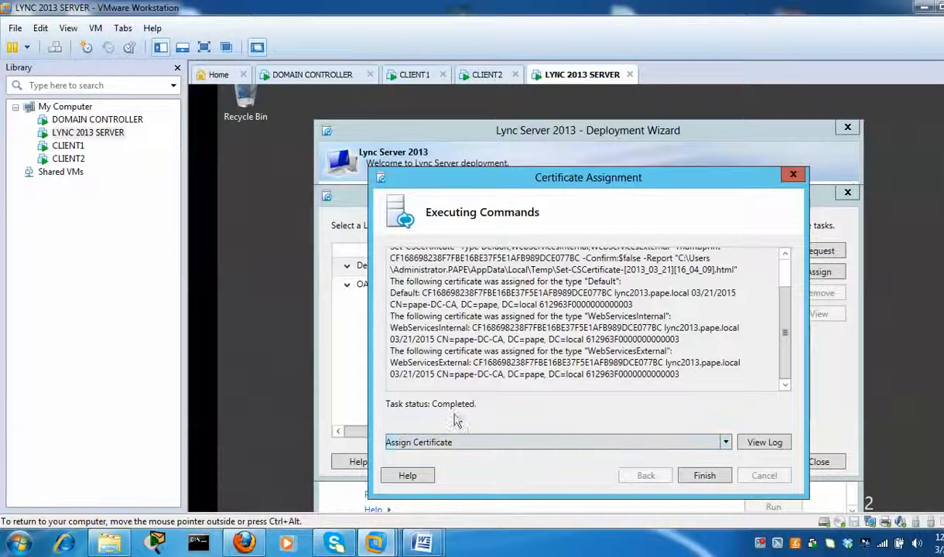
pyautogui.click(704, 476)
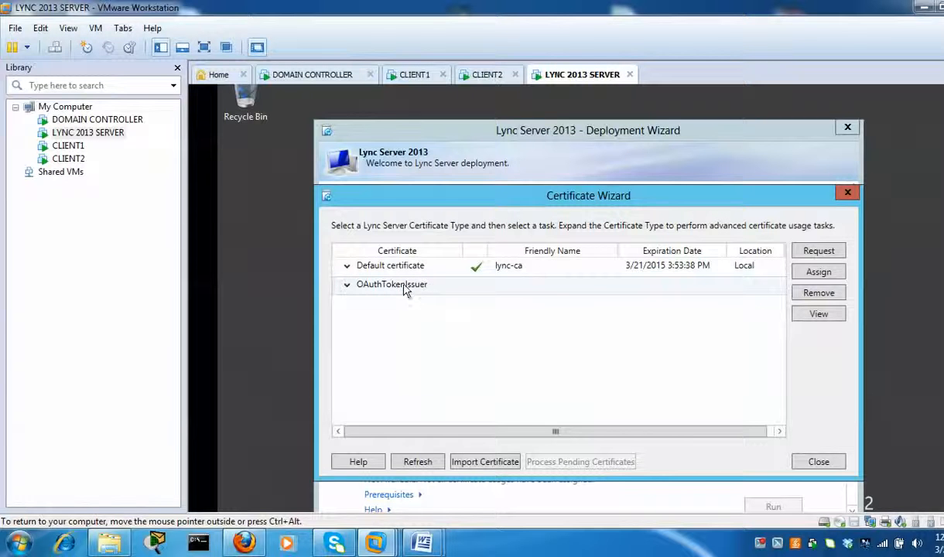
# - Assign the lync-ca certificate from the local store to OAuthTokenIssuer
pyautogui.click(347, 288)
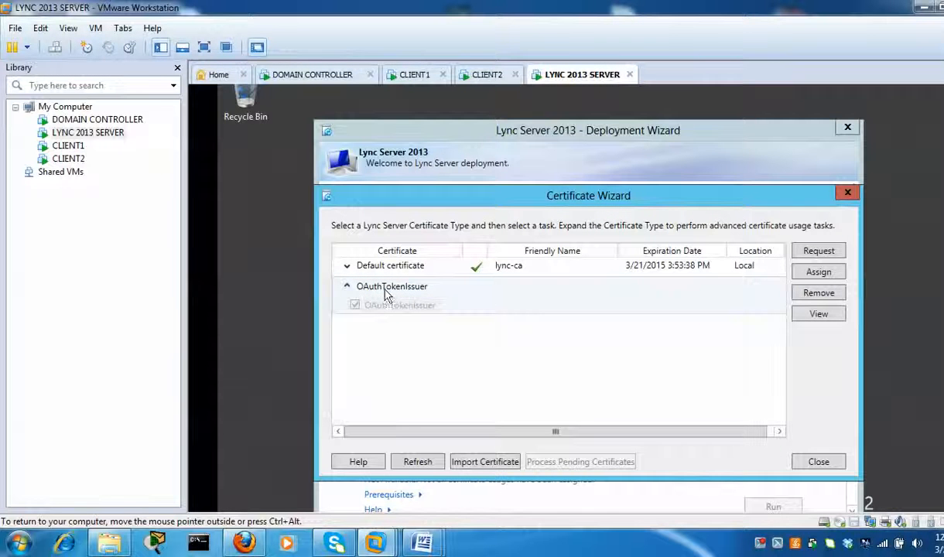
pyautogui.click(425, 289)
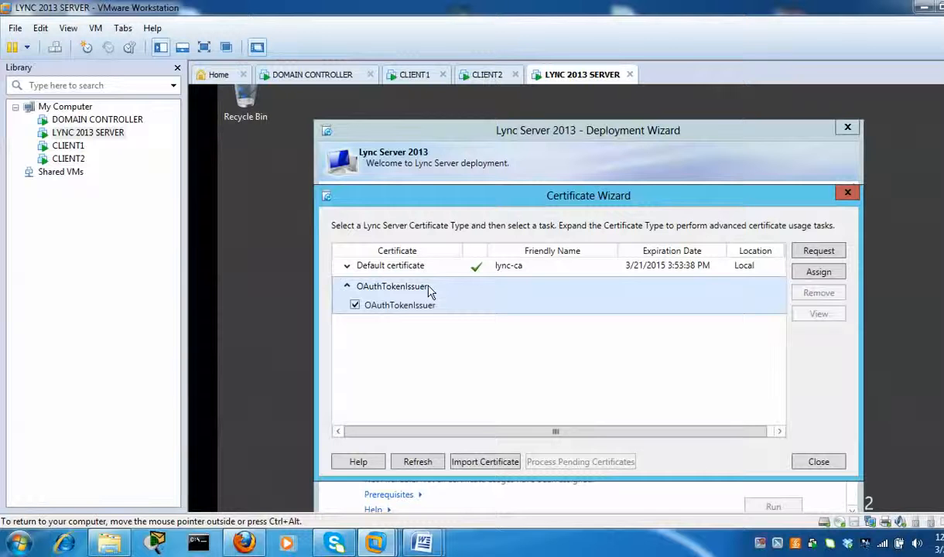
pyautogui.click(347, 286)
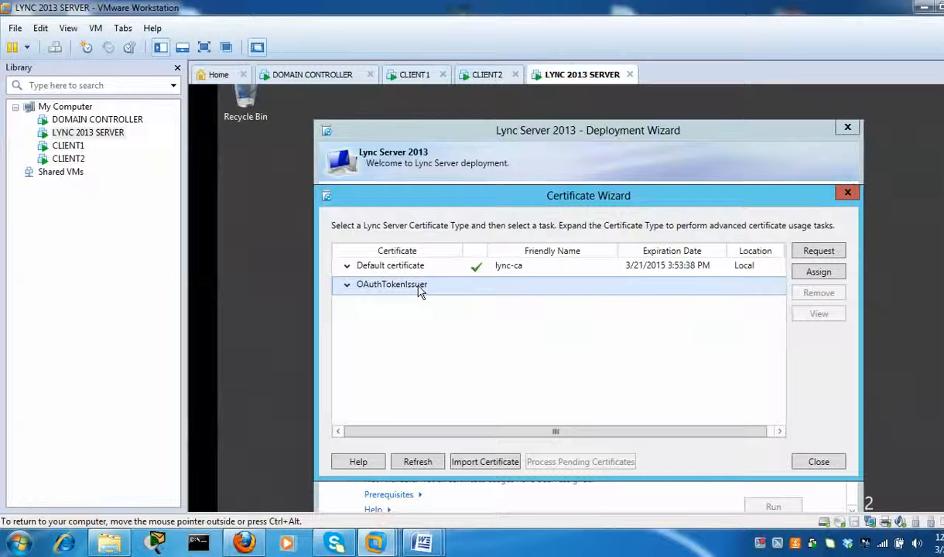
pyautogui.click(818, 273)
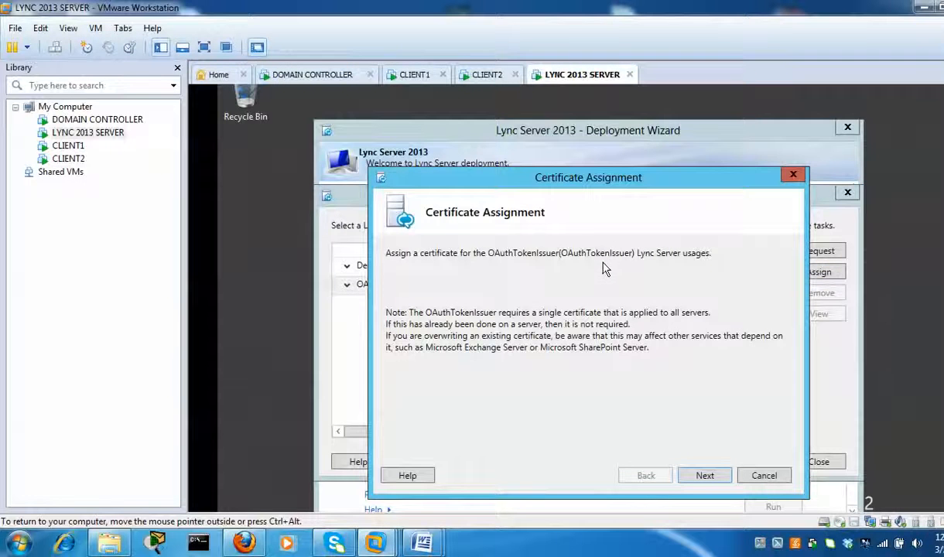
pyautogui.click(705, 477)
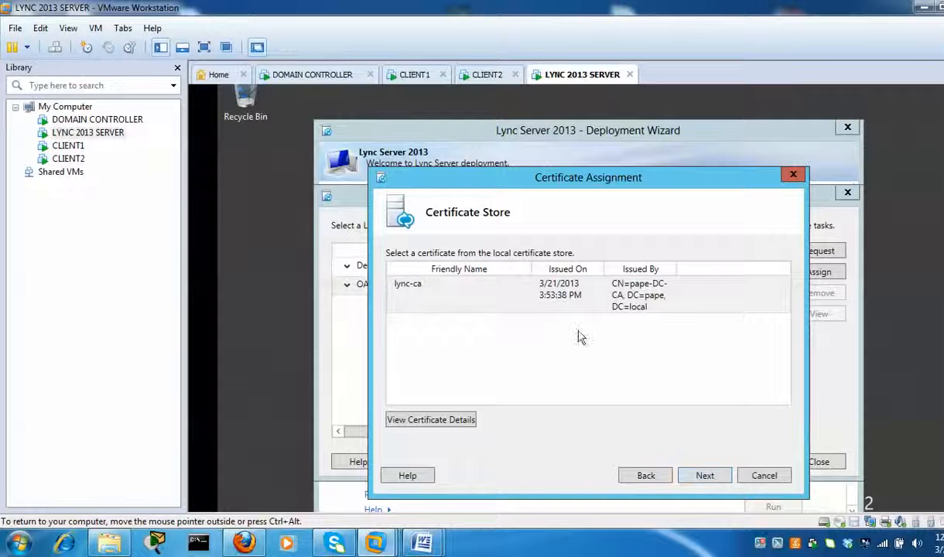
pyautogui.click(517, 300)
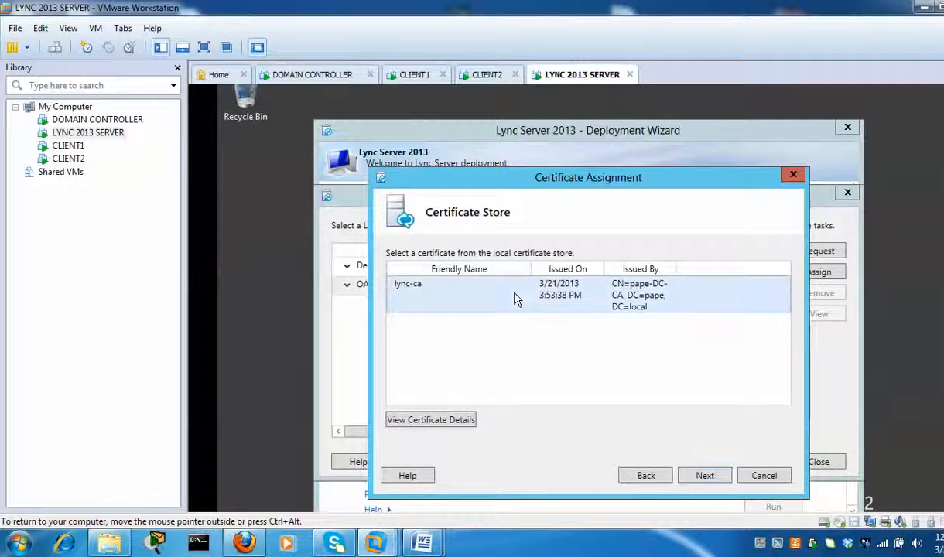
pyautogui.click(705, 477)
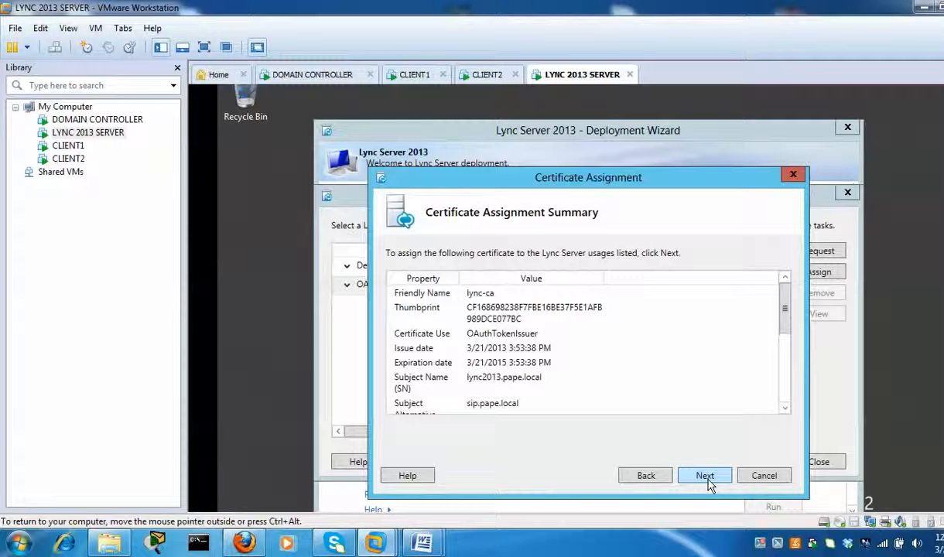
pyautogui.click(705, 477)
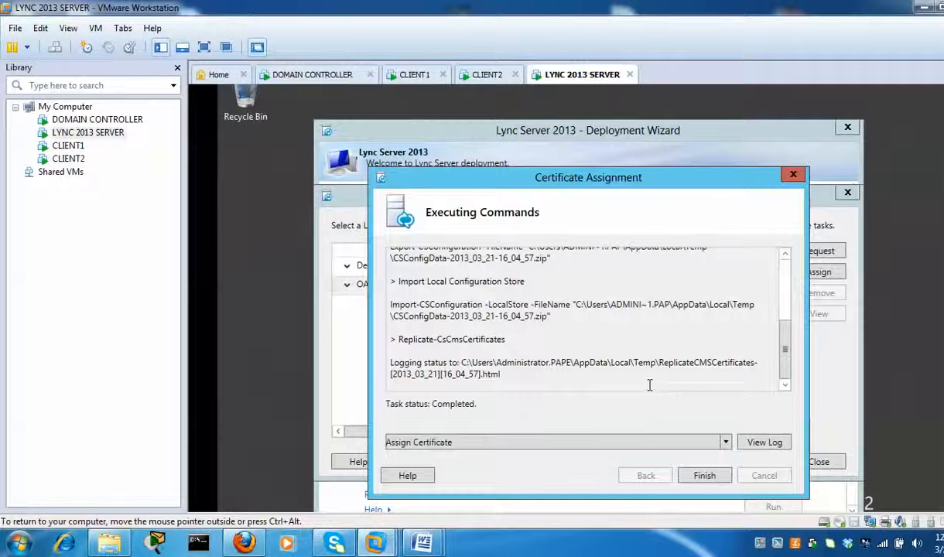
pyautogui.click(726, 478)
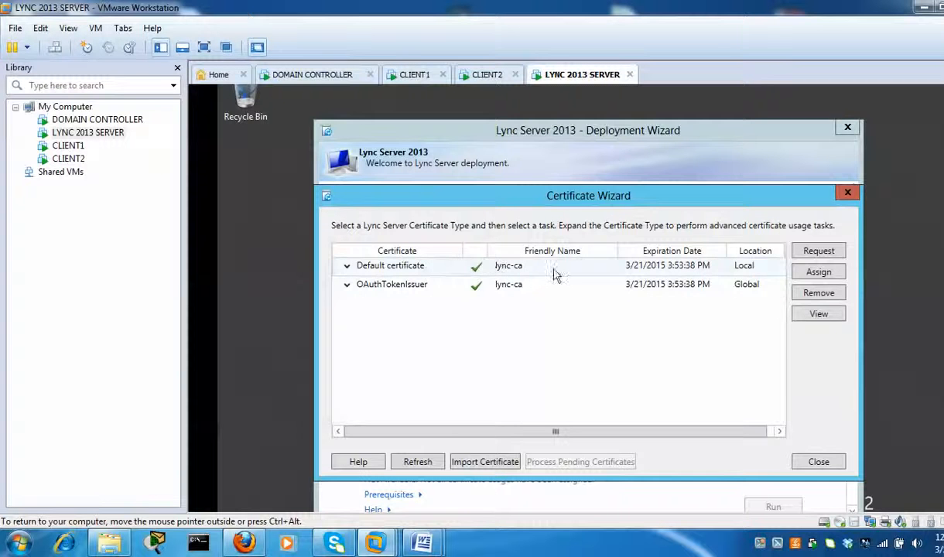
# - Close the Certificate Wizard and run Step 4 to start all Lync services on lync2013.pape.local
pyautogui.click(819, 462)
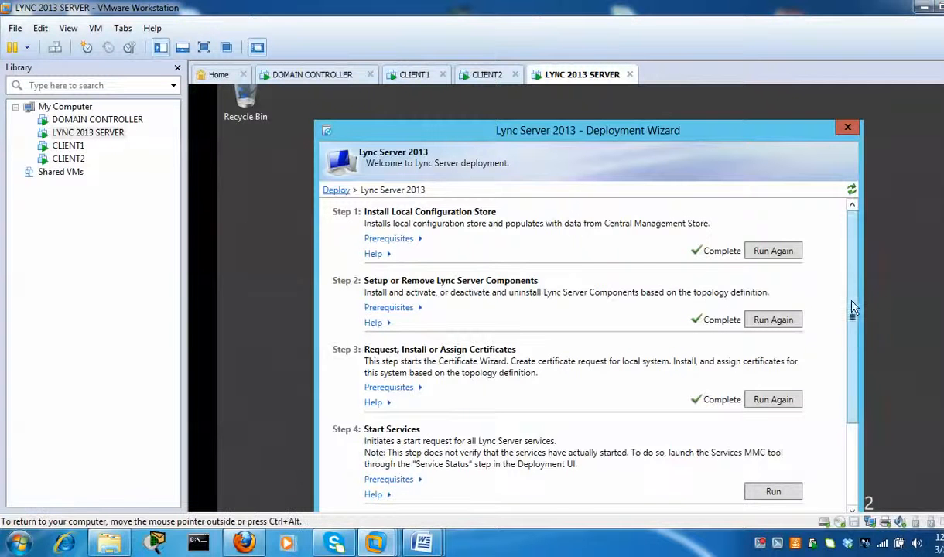
pyautogui.moveTo(853, 307); pyautogui.dragTo(851, 391)
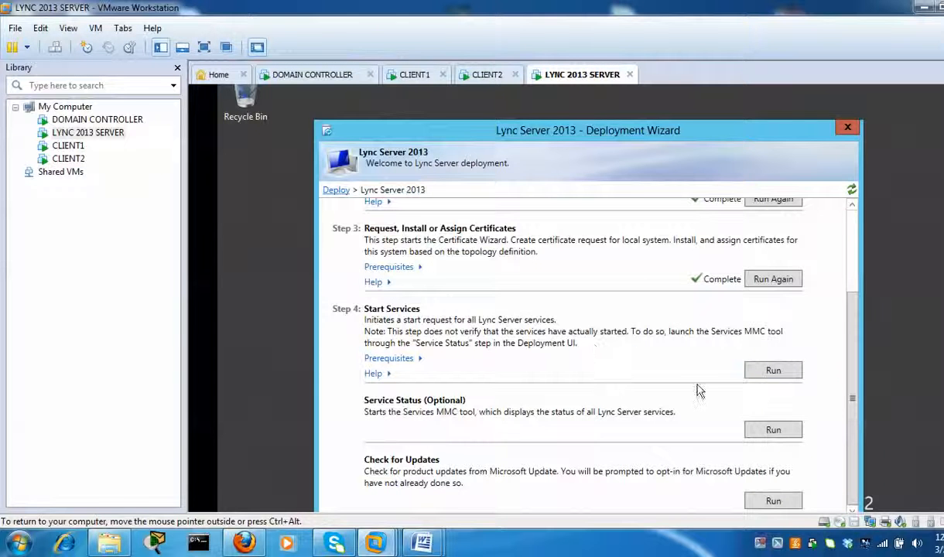
pyautogui.click(774, 370)
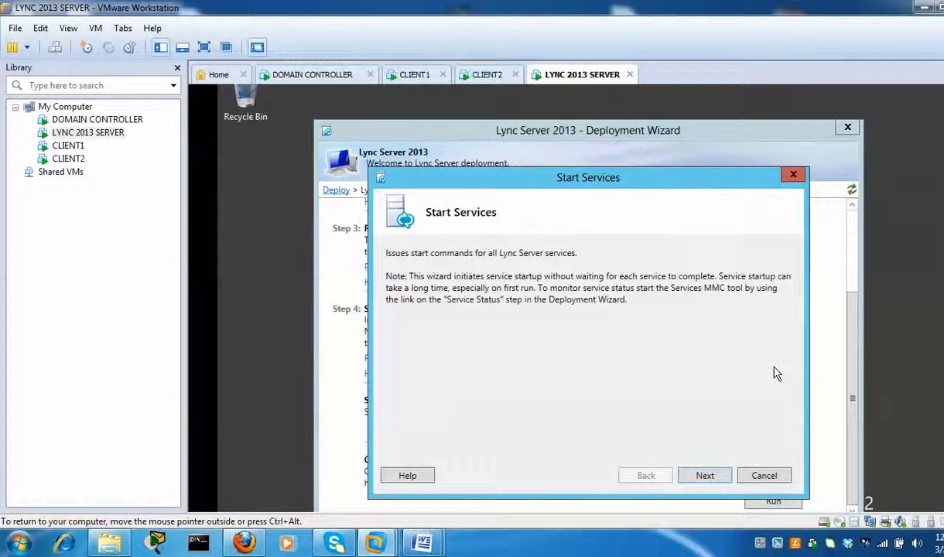
pyautogui.click(712, 476)
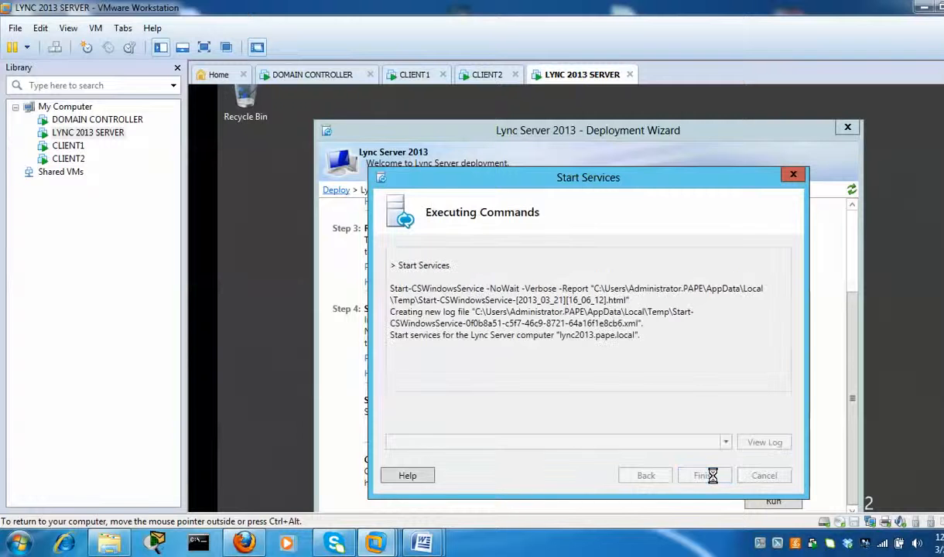
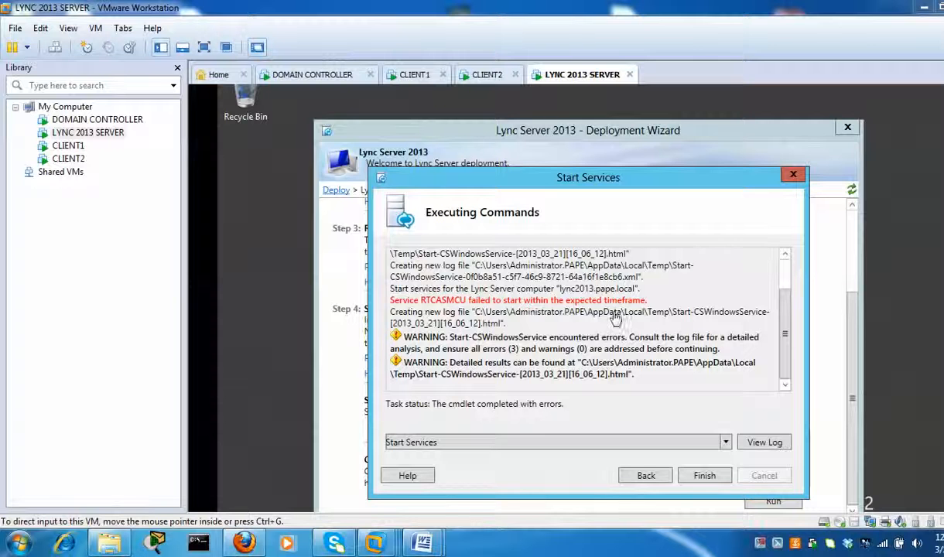
# - Raise the Server Manager window from the LYNC 2013 SERVER VM's guest taskbar
pyautogui.scroll(-1, 566, 298)
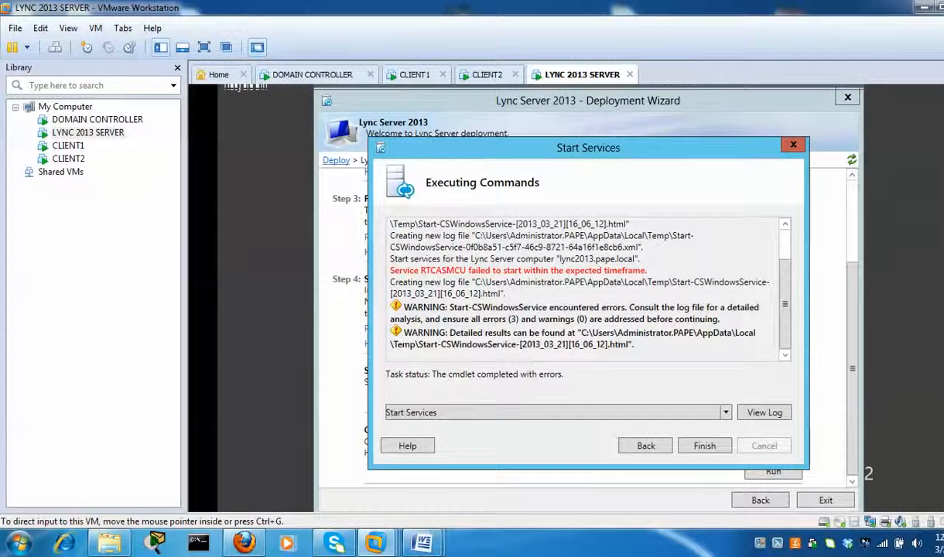
pyautogui.scroll(-3, 565, 298)
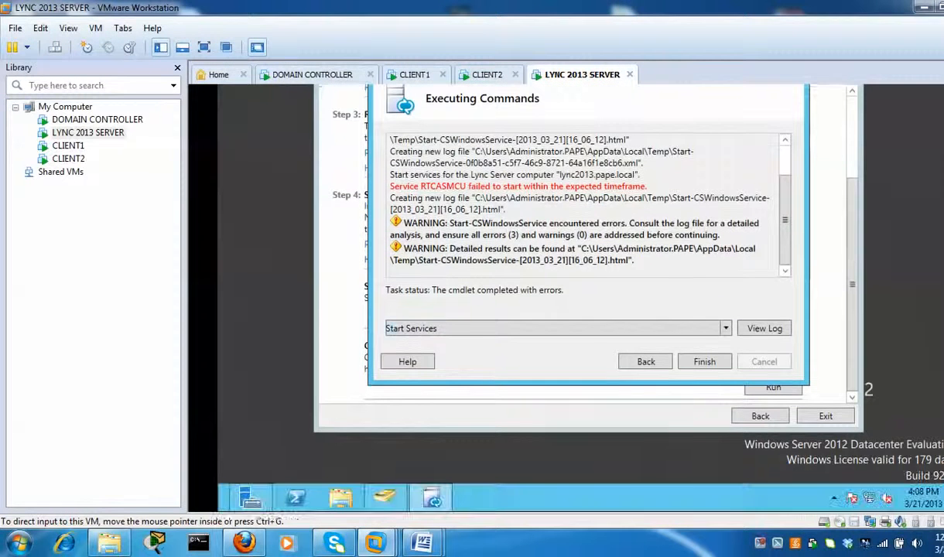
pyautogui.click(254, 501)
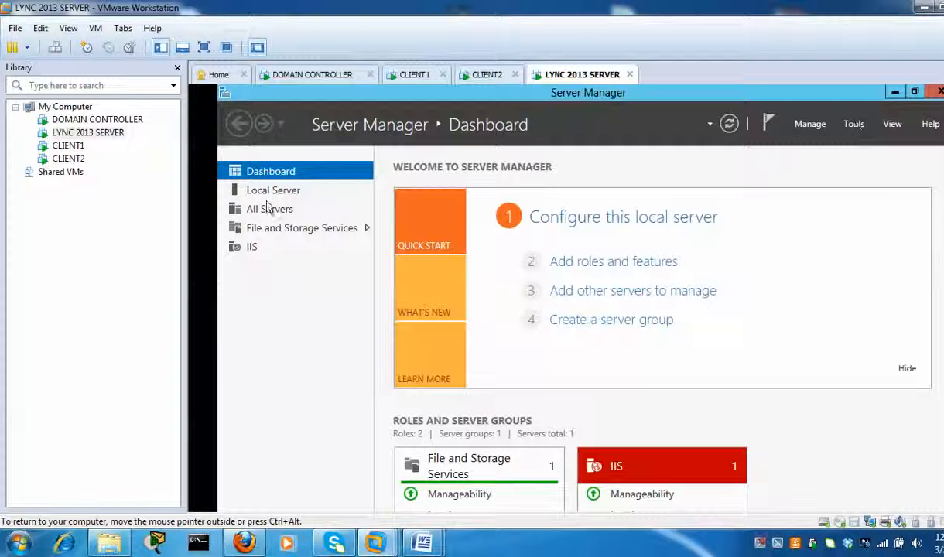
# - Launch the Services console from Server Manager's Tools menu
pyautogui.click(852, 127)
pyautogui.click(851, 127)
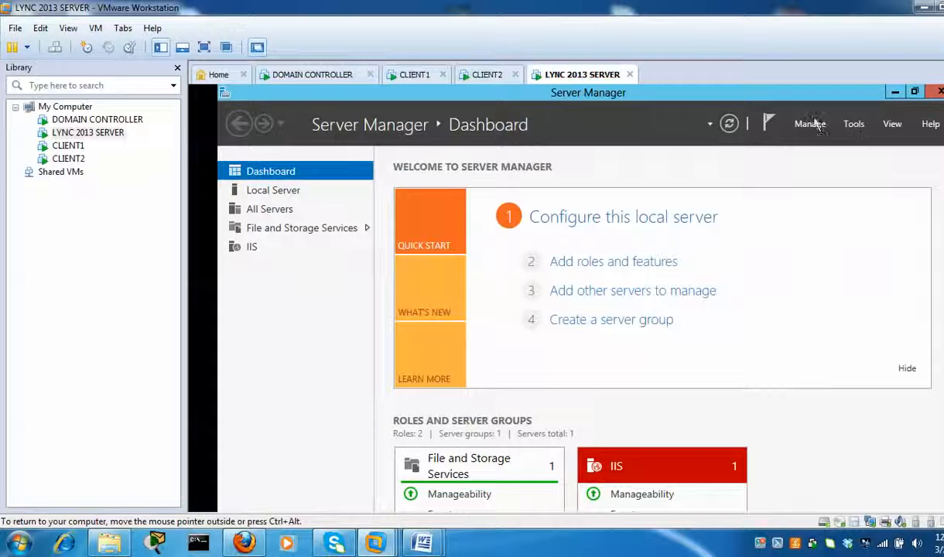
pyautogui.click(853, 127)
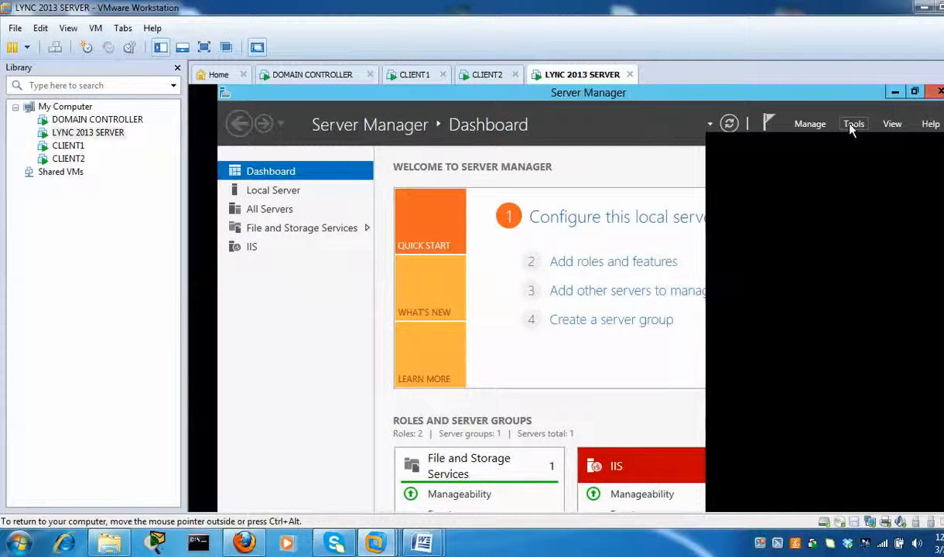
pyautogui.click(848, 129)
pyautogui.click(848, 130)
pyautogui.click(818, 191)
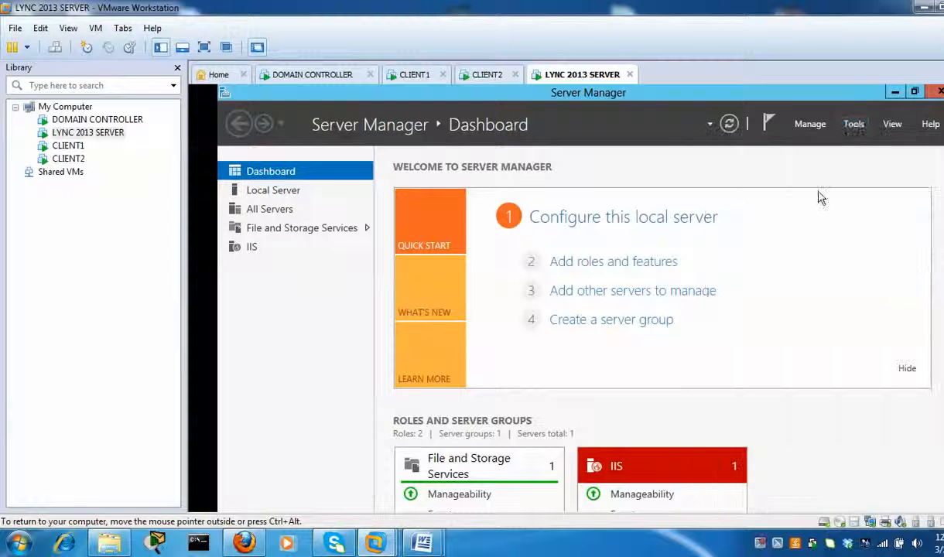
pyautogui.click(852, 128)
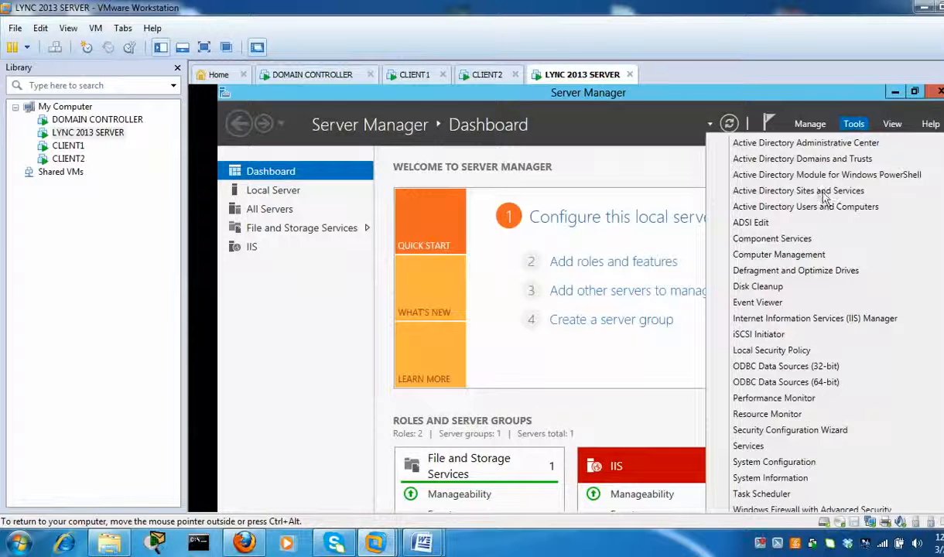
pyautogui.click(773, 452)
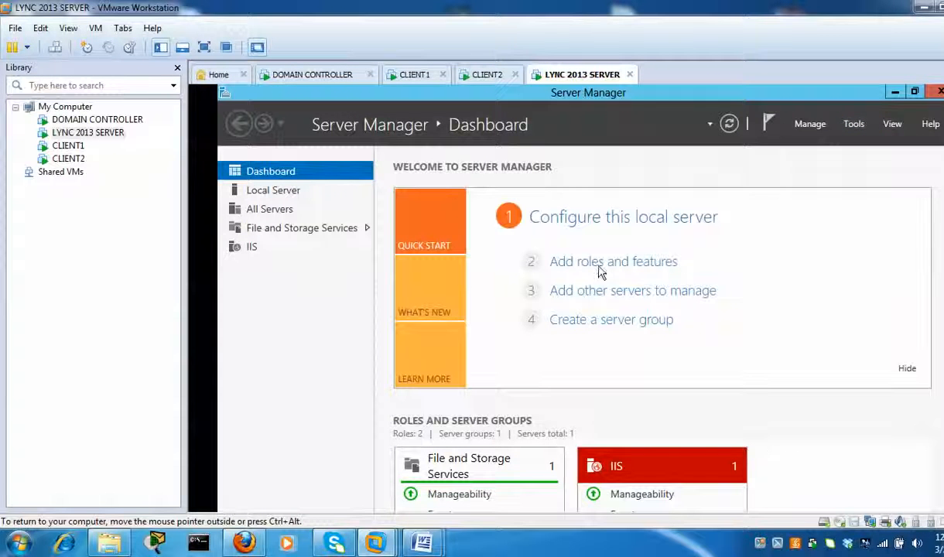
# - Dismiss the Start Services results dialog with Finish
pyautogui.click(505, 215)
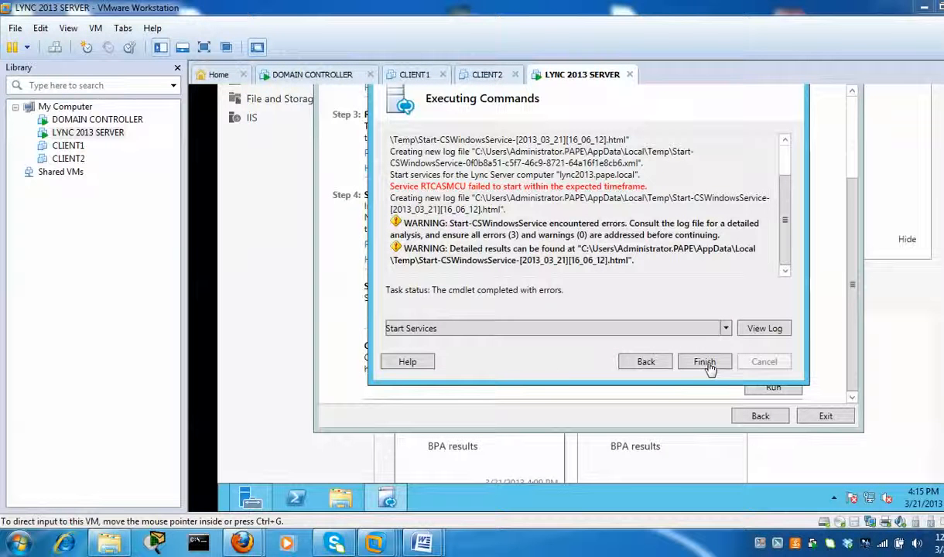
pyautogui.click(702, 367)
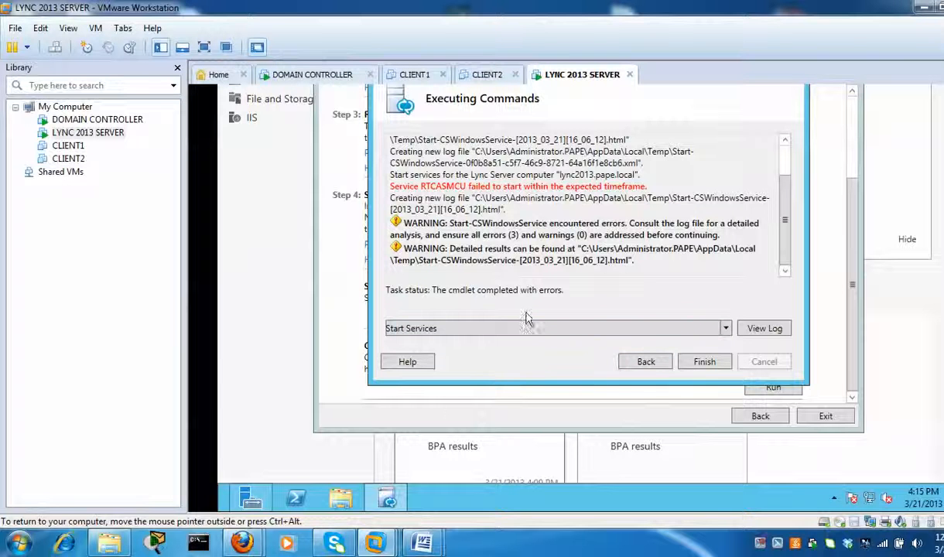
pyautogui.click(704, 362)
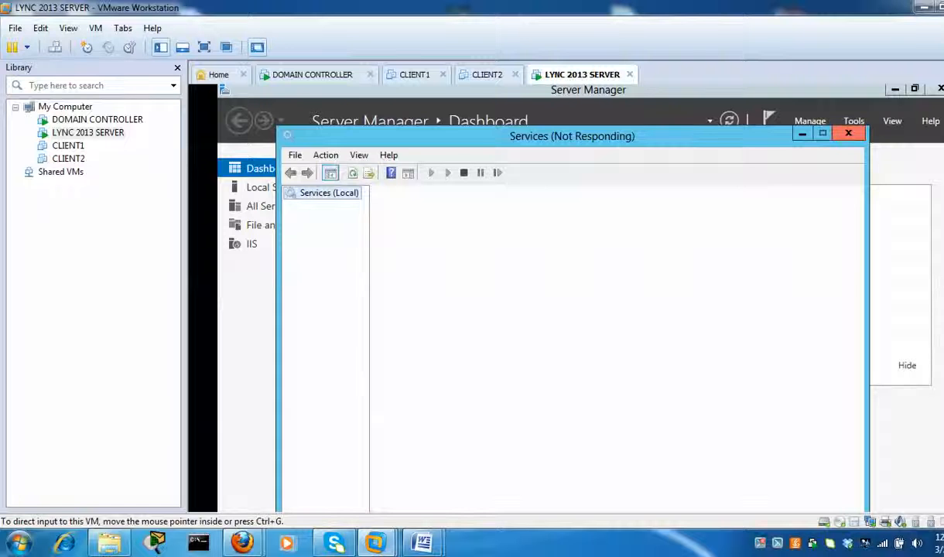
# - Start the Lync Server Application Sharing service in the Services list
pyautogui.scroll(-3, 573, 298)
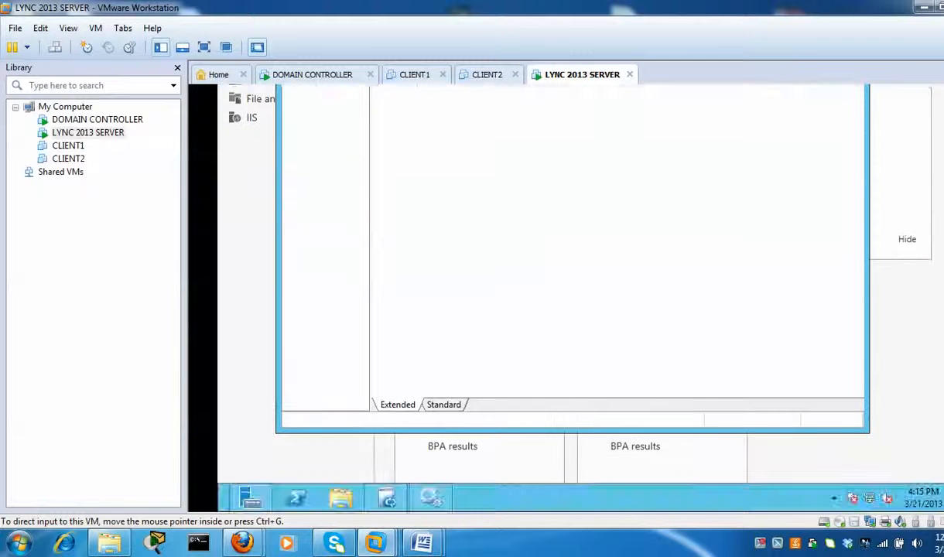
pyautogui.scroll(2, 573, 298)
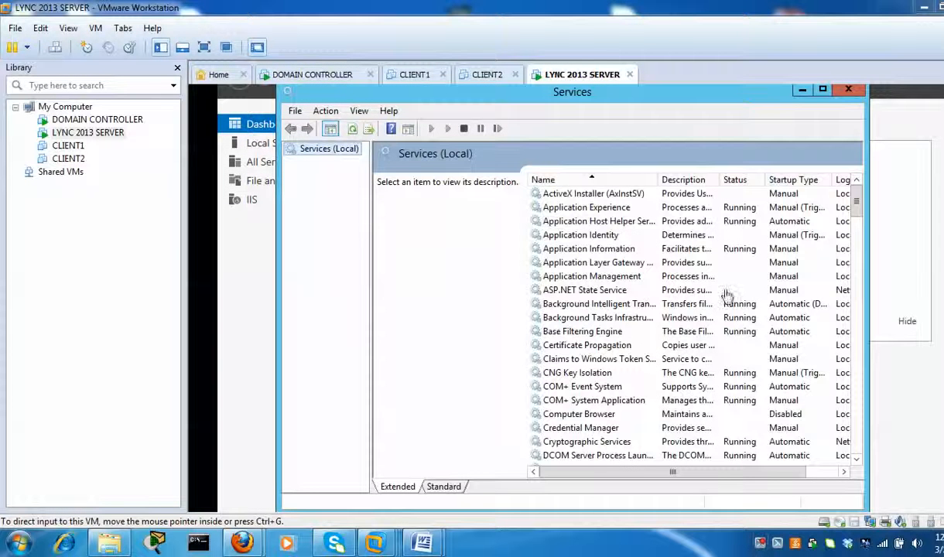
pyautogui.click(573, 361)
pyautogui.press('l')
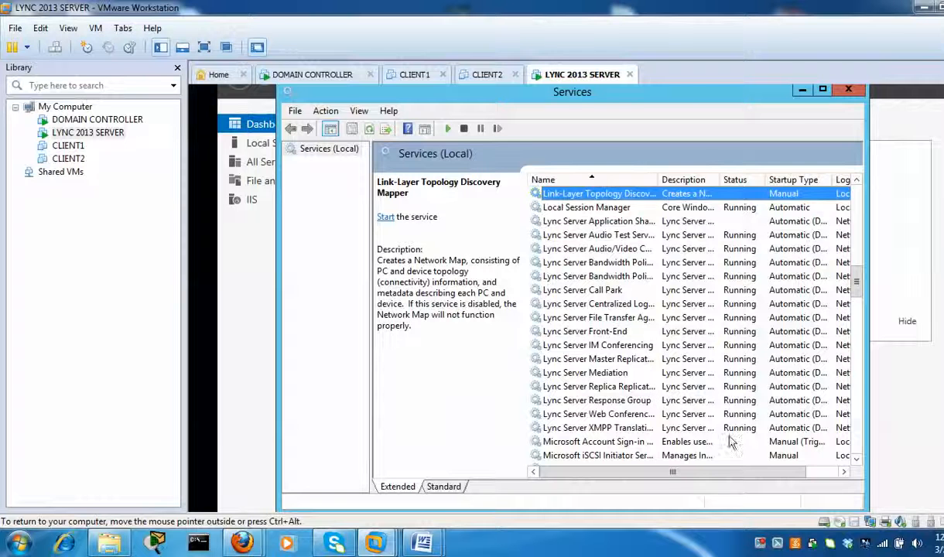
pyautogui.click(658, 223)
pyautogui.rightClick(670, 222)
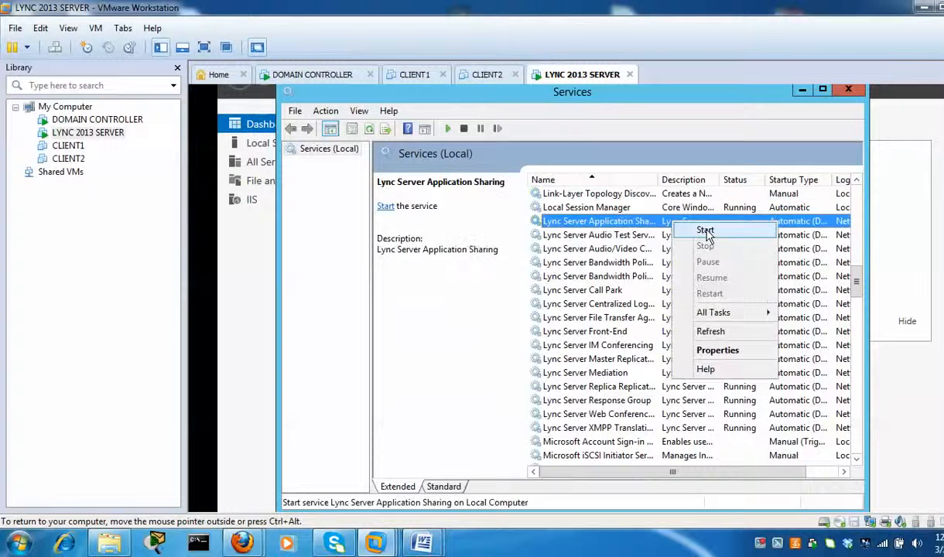
pyautogui.click(706, 231)
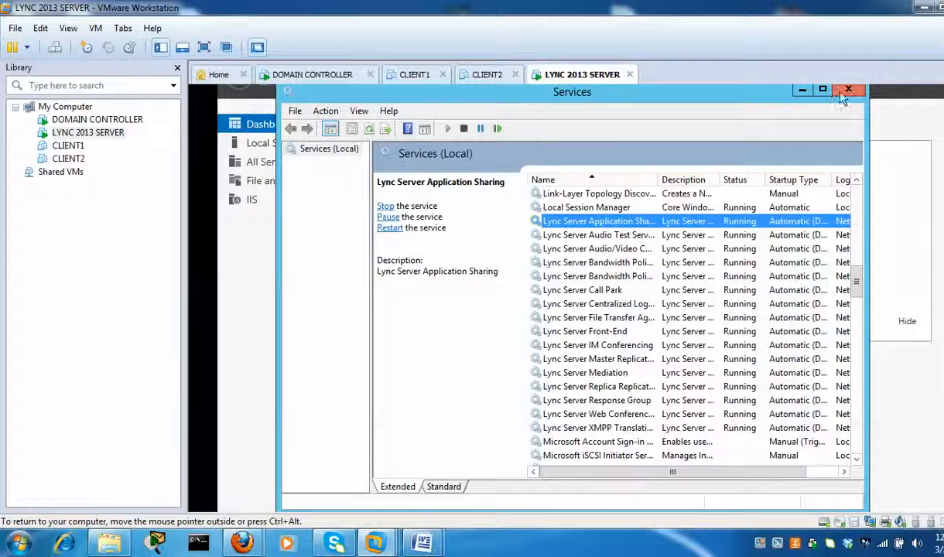
# - Exit the deployment wizard and minimize Services and Server Manager to show the desktop
pyautogui.click(801, 92)
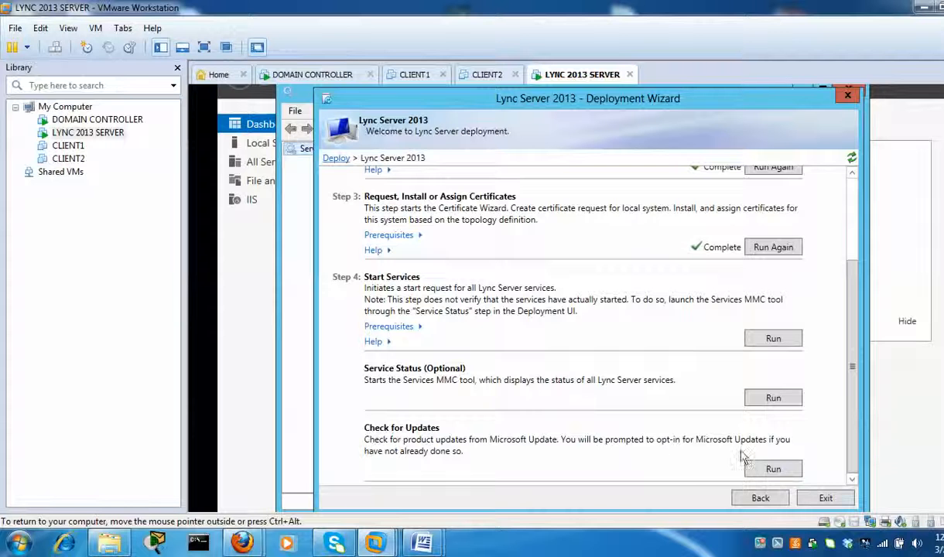
pyautogui.click(824, 499)
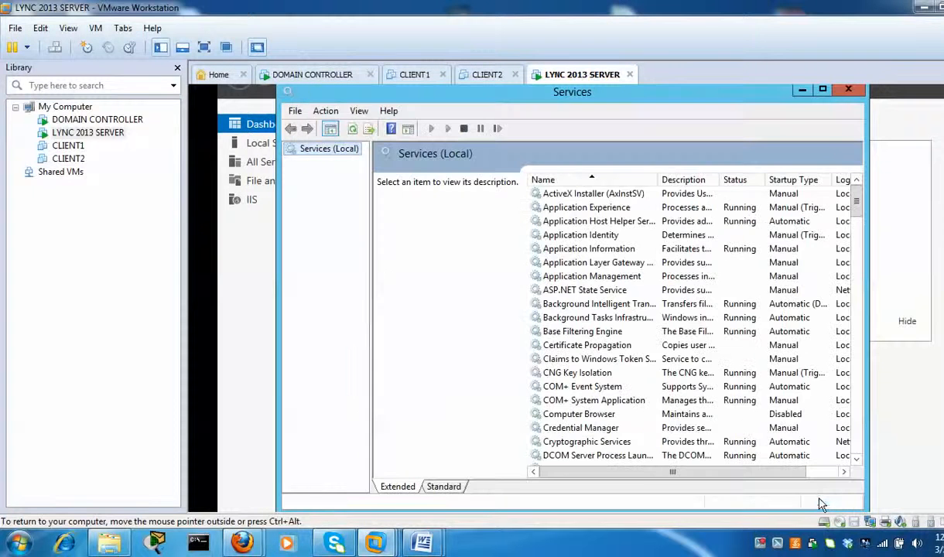
pyautogui.click(802, 91)
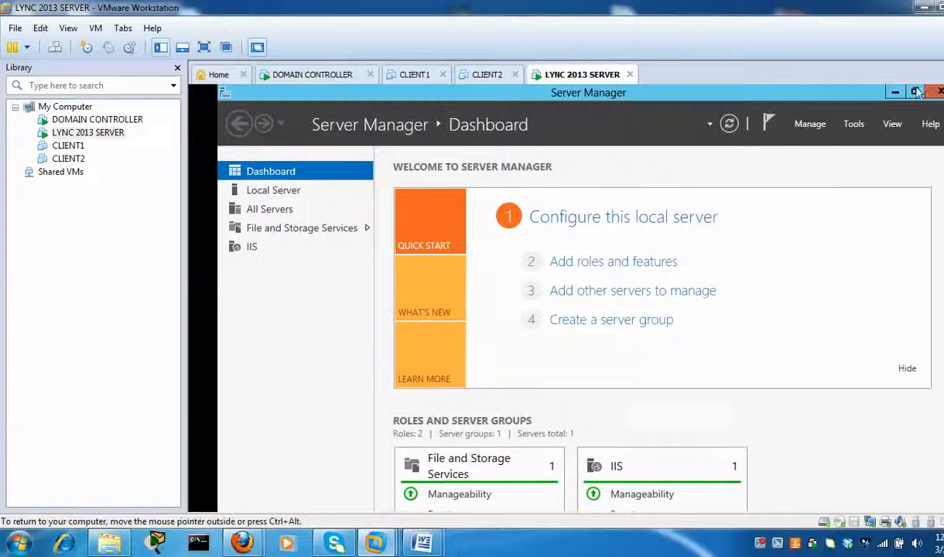
pyautogui.click(890, 91)
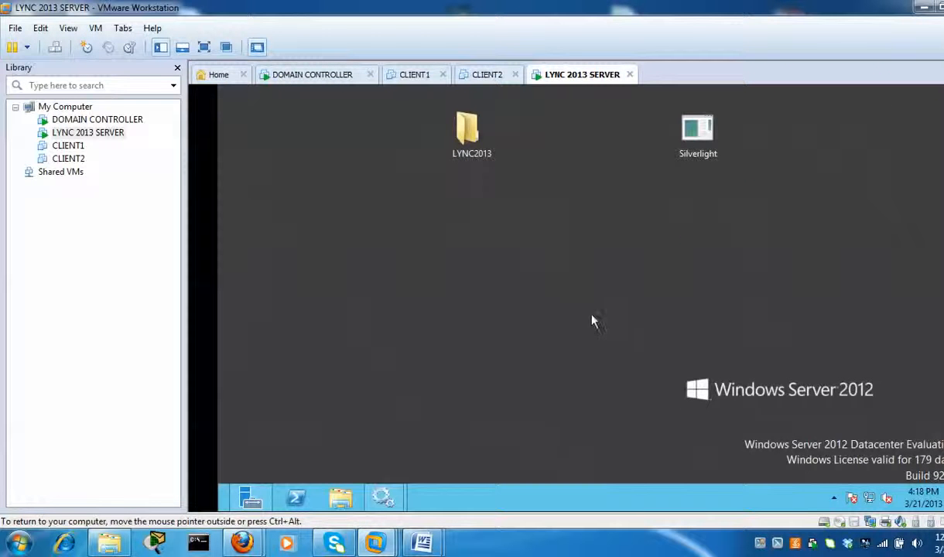
# - Launch the Lync Server Control Panel tile from the Windows Start screen
pyautogui.press('super')
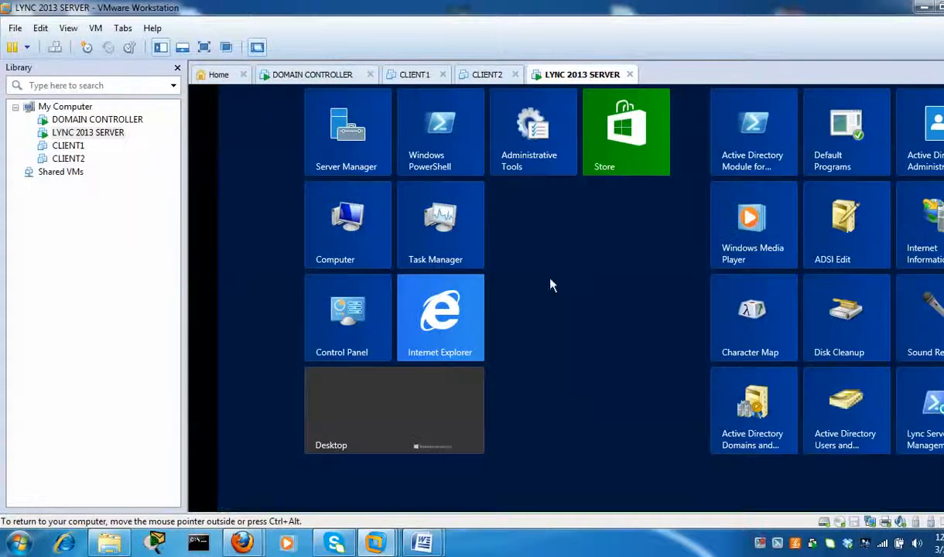
pyautogui.moveTo(596, 506); pyautogui.dragTo(813, 511)
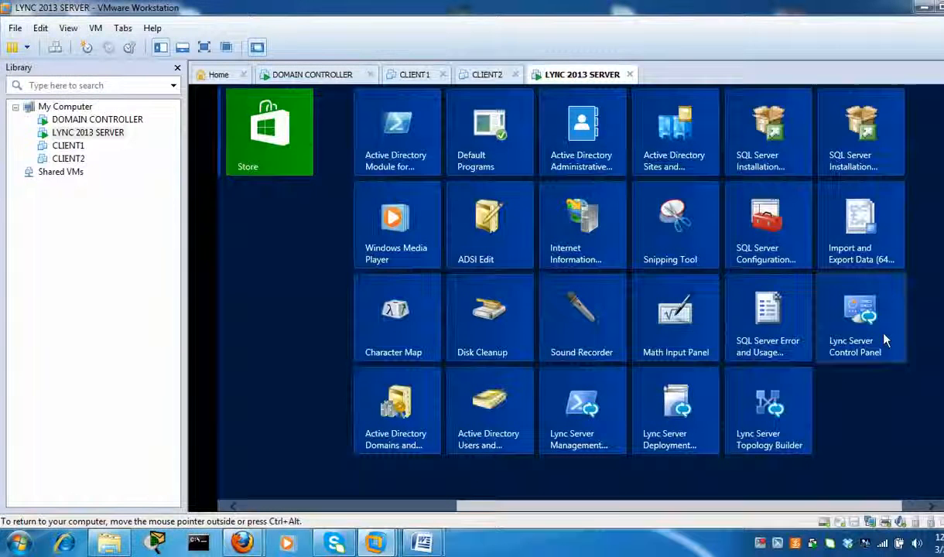
pyautogui.click(886, 340)
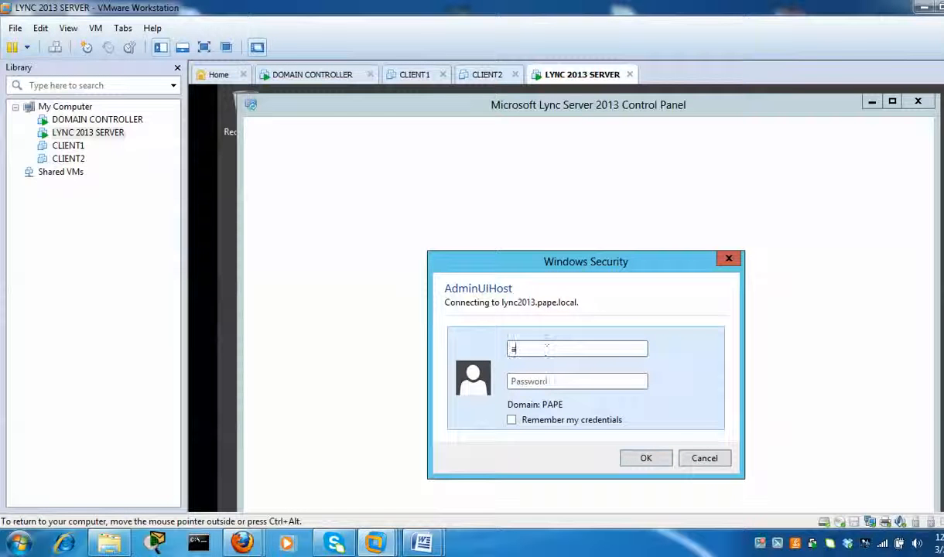
# - Sign in with the administrator account and password, with Remember my credentials ticked
pyautogui.write('dministrator')
pyautogui.press('Tab')
pyautogui.write('•••••')
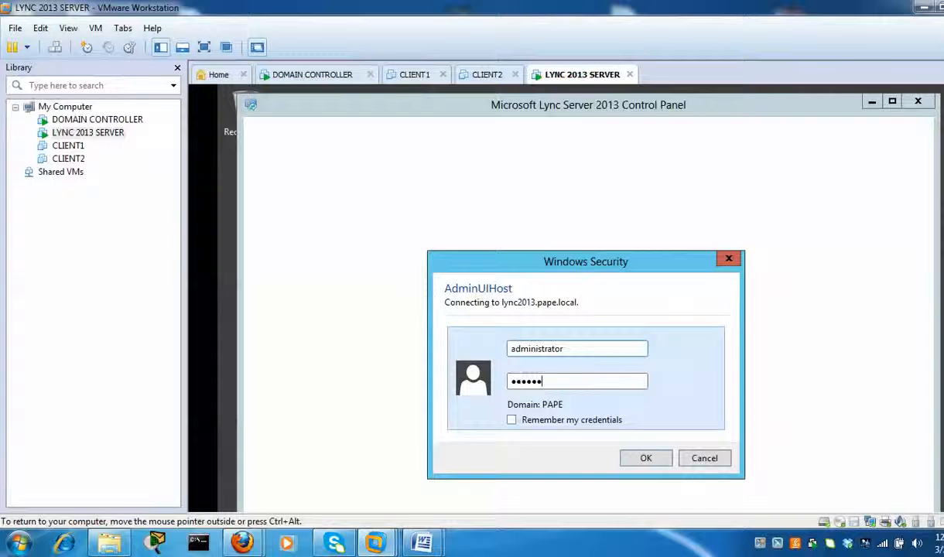
pyautogui.click(512, 421)
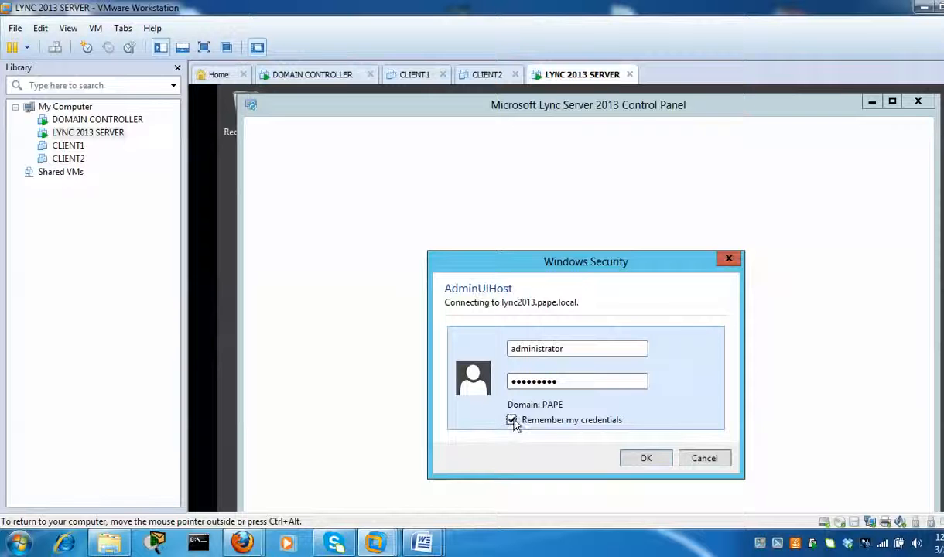
pyautogui.click(643, 460)
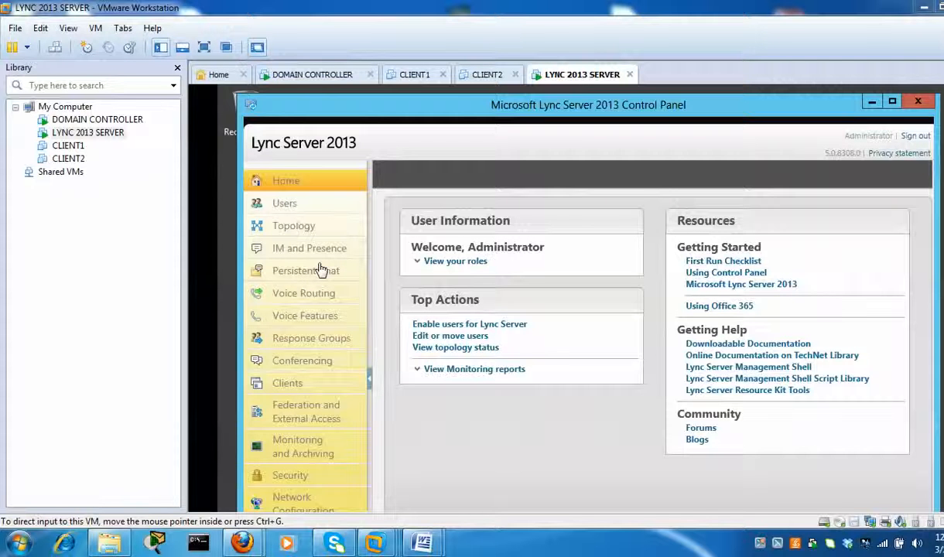
# - Go to Users and choose Enable users to start a New Lync Server User form
pyautogui.click(300, 208)
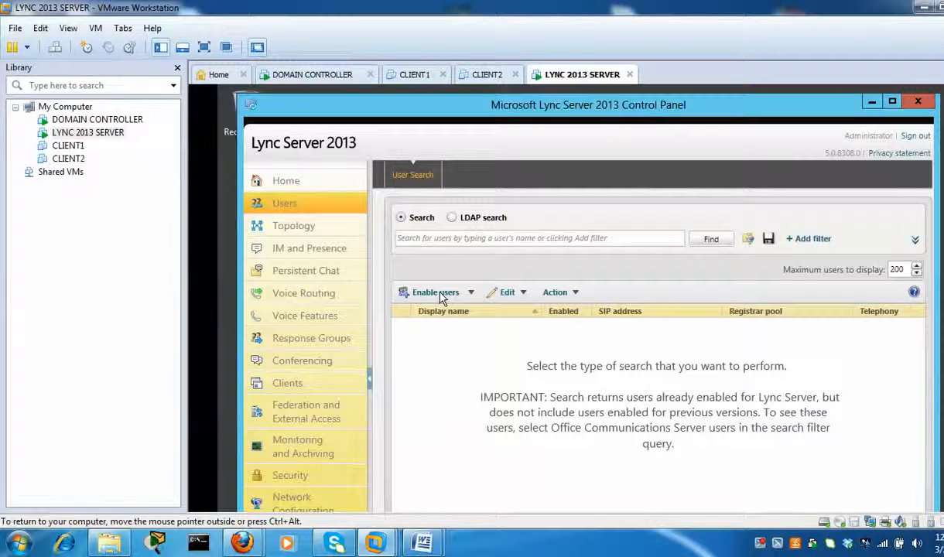
pyautogui.click(762, 548)
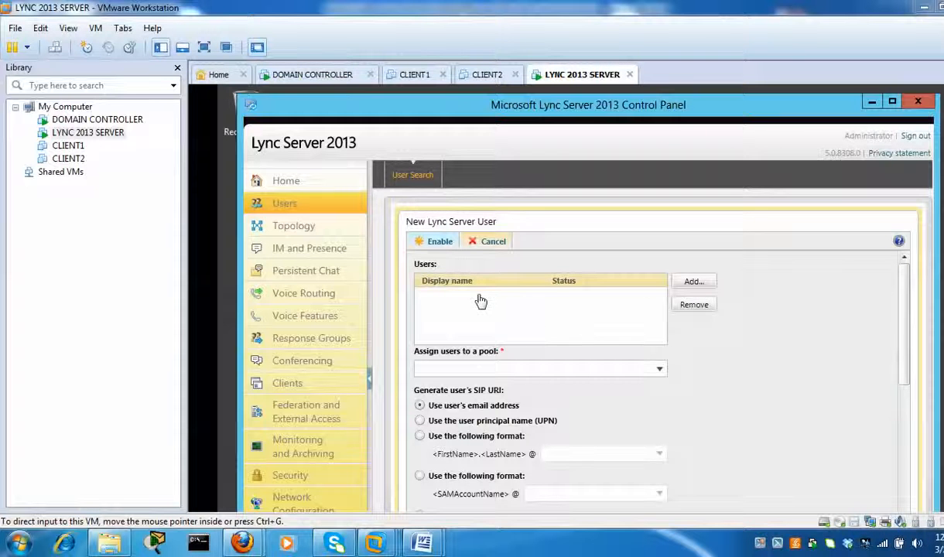
# - Search Active Directory for the first user and add them to the list
pyautogui.click(708, 285)
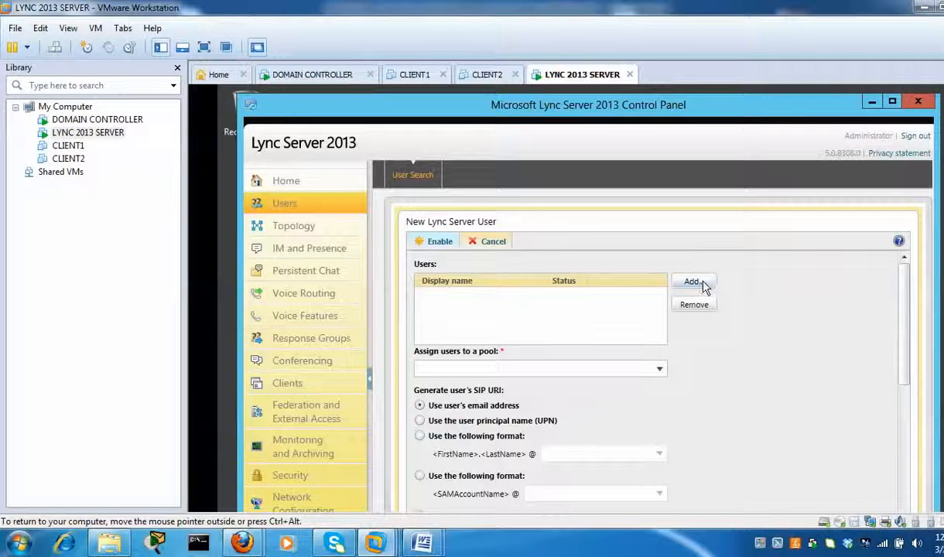
pyautogui.click(707, 285)
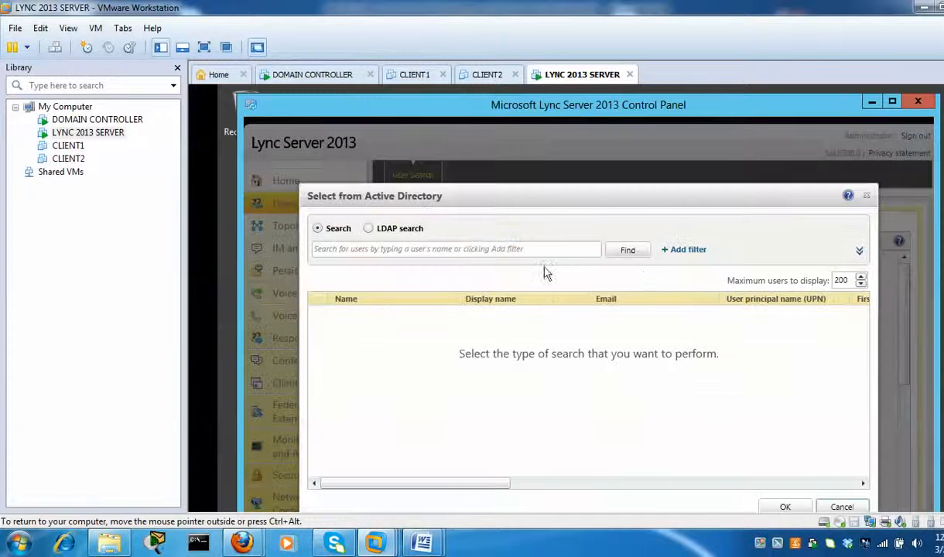
pyautogui.click(413, 250)
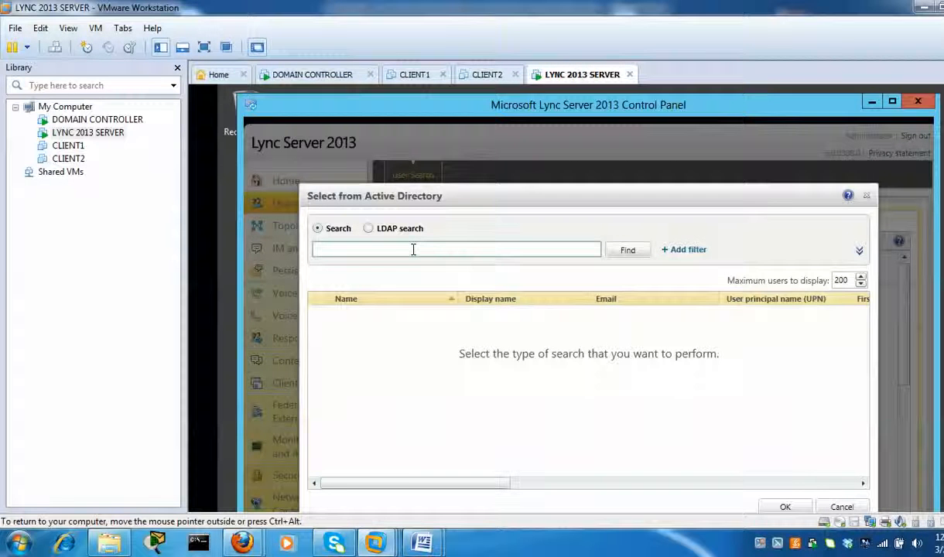
pyautogui.write('papelini')
pyautogui.click(624, 252)
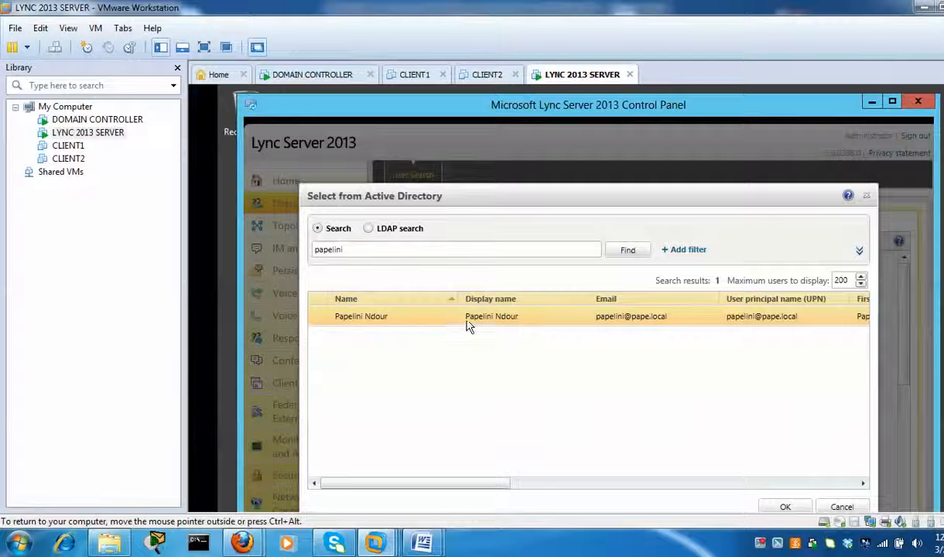
pyautogui.click(786, 508)
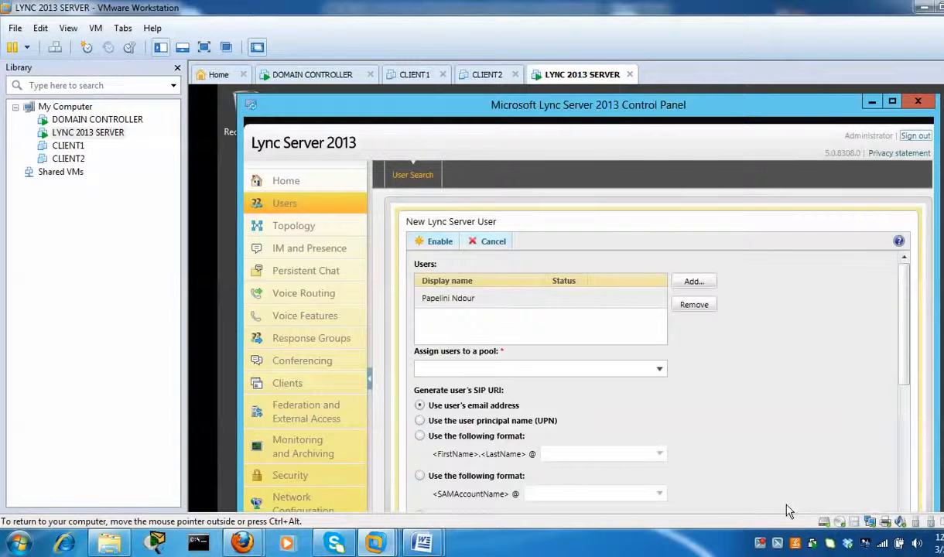
# - Find a second user in Active Directory and add them to the list too
pyautogui.click(453, 301)
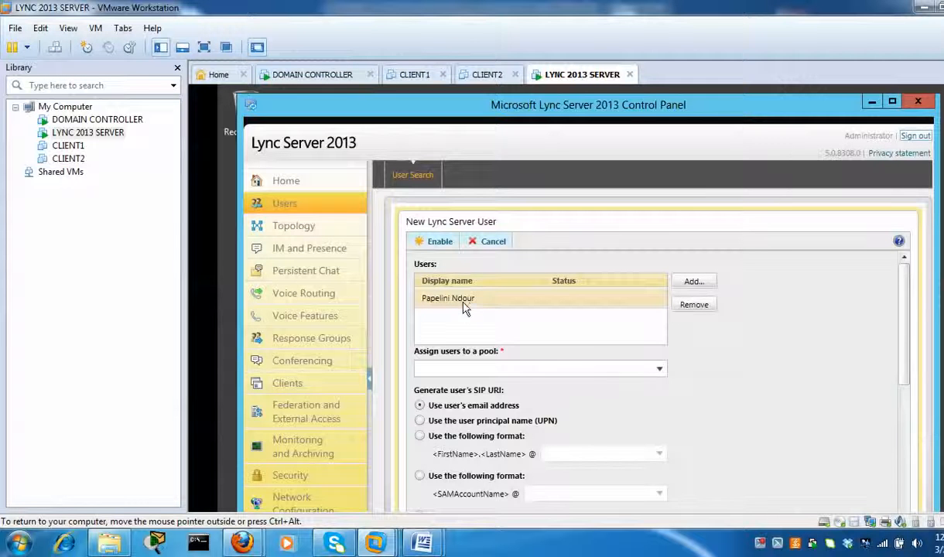
pyautogui.click(694, 282)
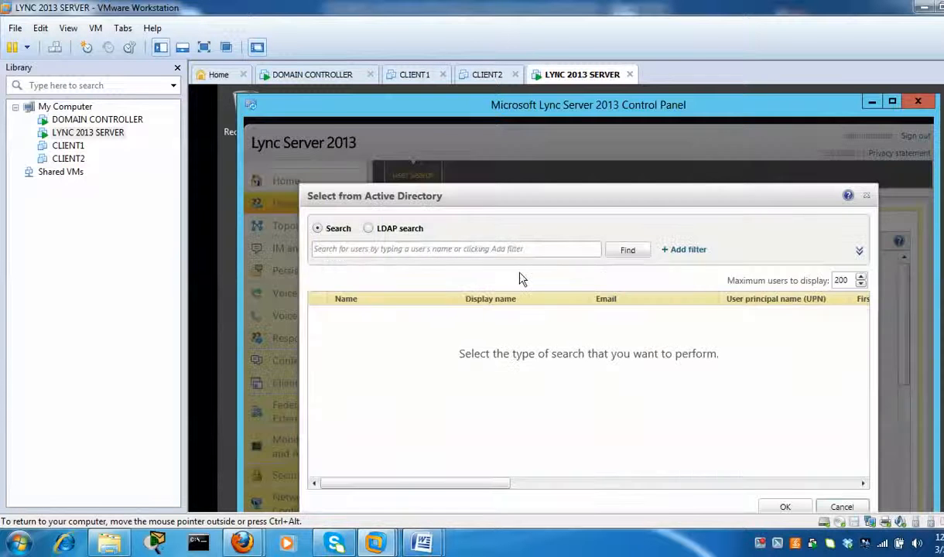
pyautogui.click(489, 249)
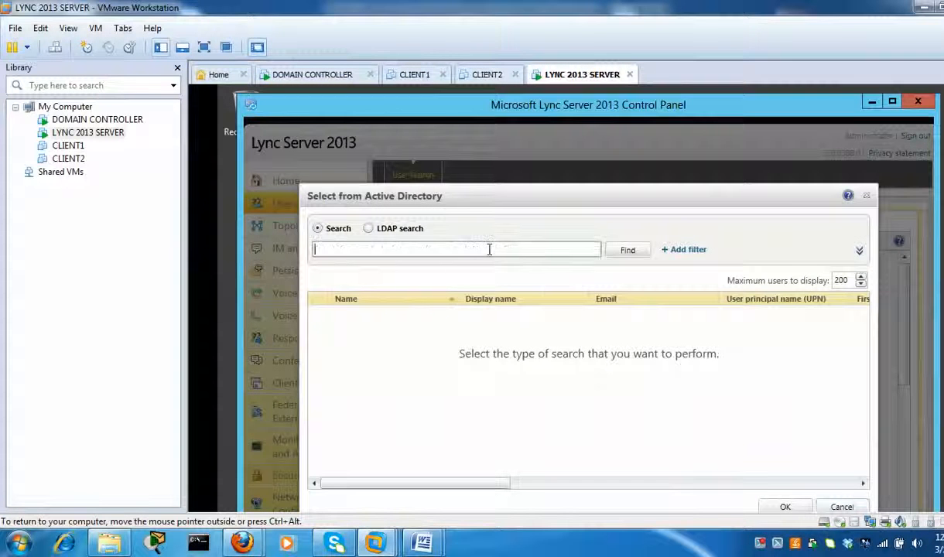
pyautogui.write('tom')
pyautogui.click(628, 251)
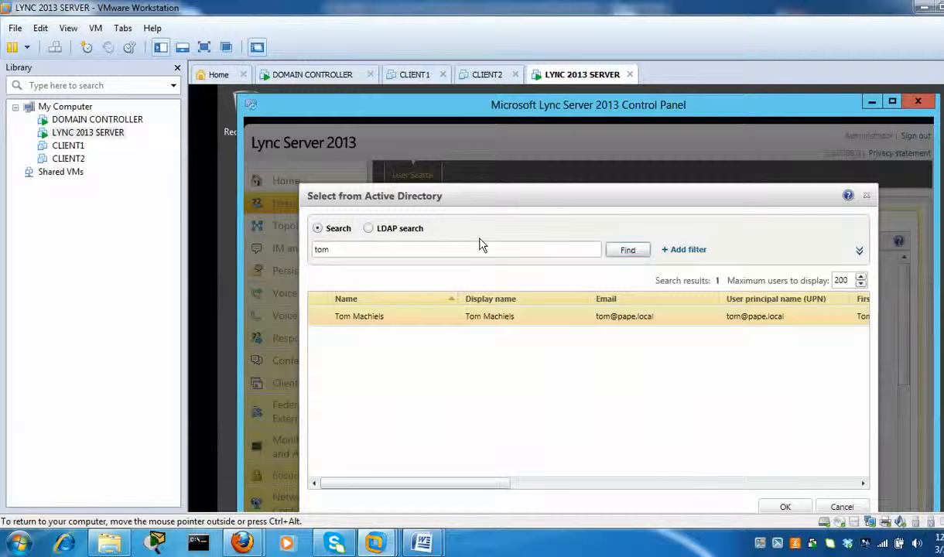
pyautogui.click(784, 509)
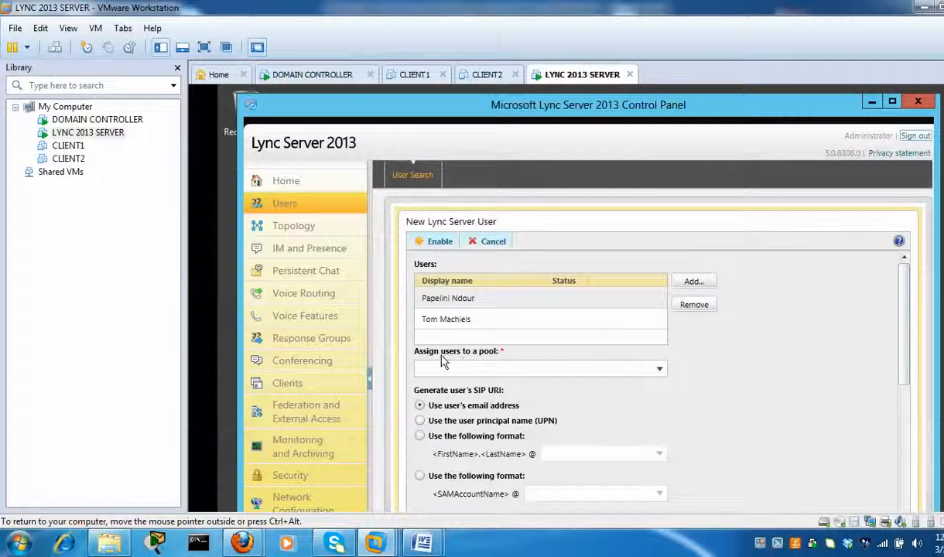
# - Assign the users to the lync2013.pape.local pool and scroll through the remaining policy settings
pyautogui.click(663, 373)
pyautogui.click(662, 372)
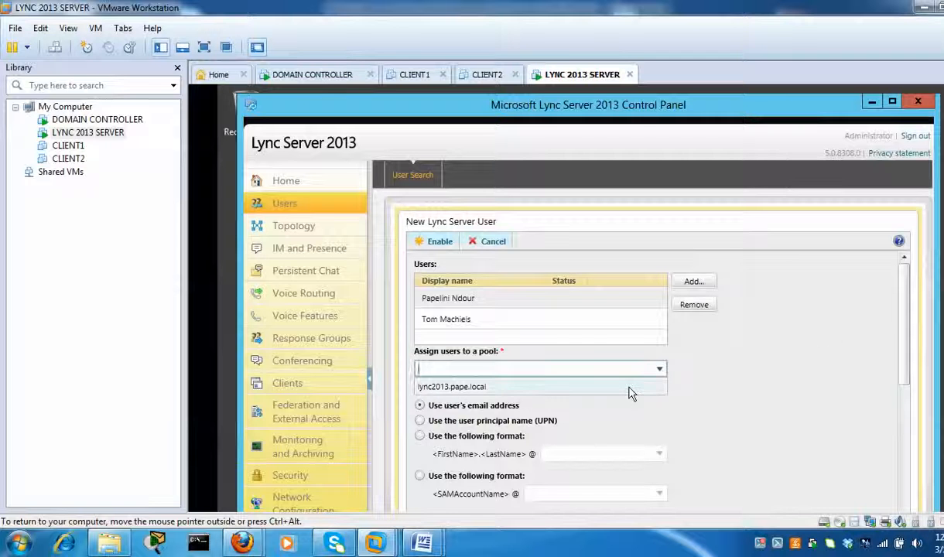
pyautogui.click(631, 388)
pyautogui.scroll(-1, 907, 333)
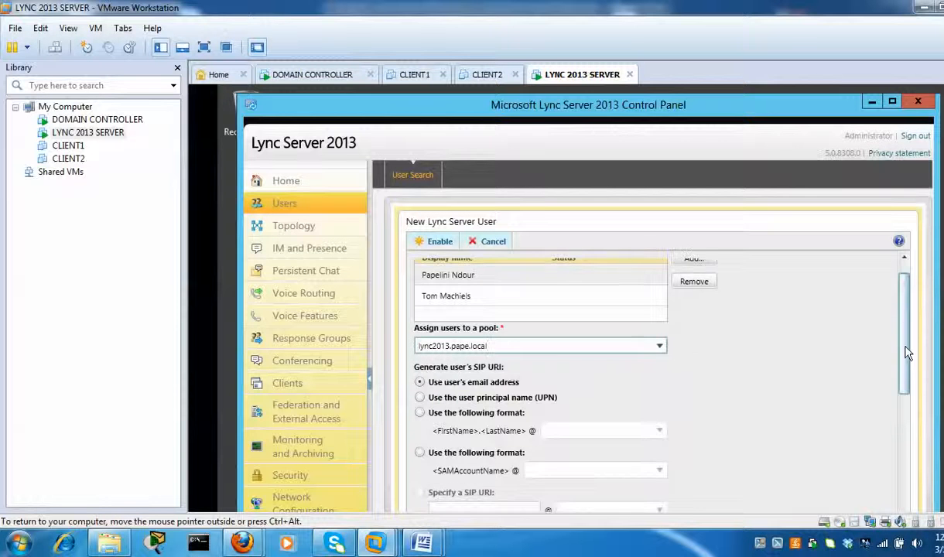
pyautogui.scroll(-5, 906, 364)
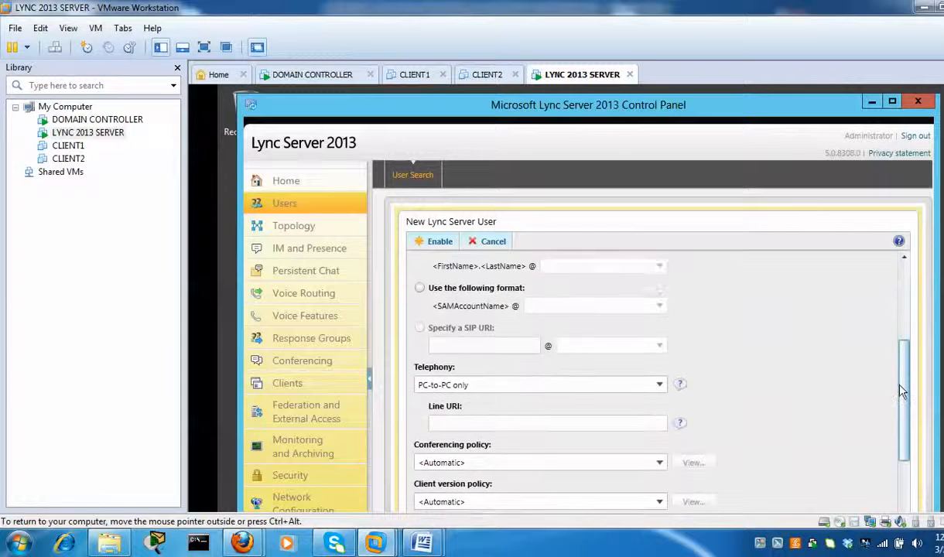
pyautogui.moveTo(902, 392); pyautogui.dragTo(903, 371)
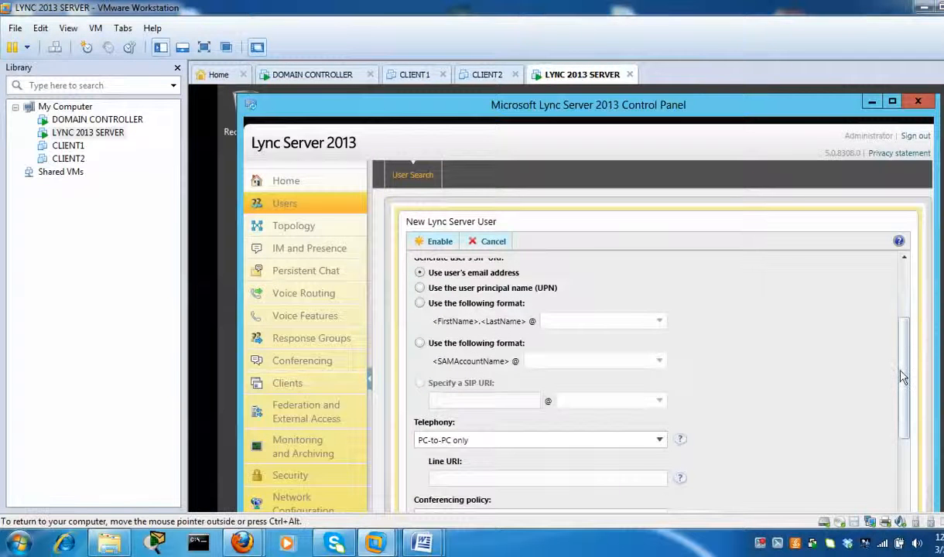
pyautogui.scroll(-3, 910, 393)
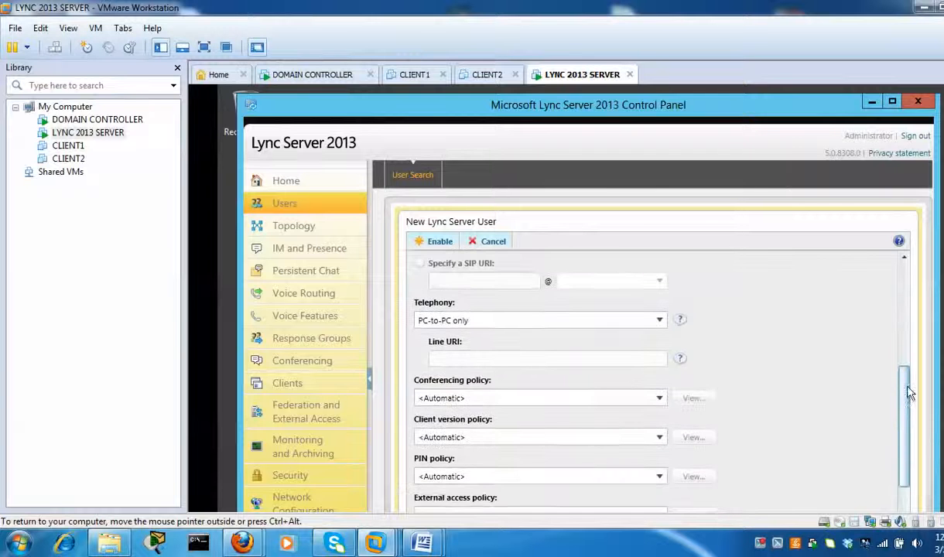
pyautogui.scroll(-3, 910, 393)
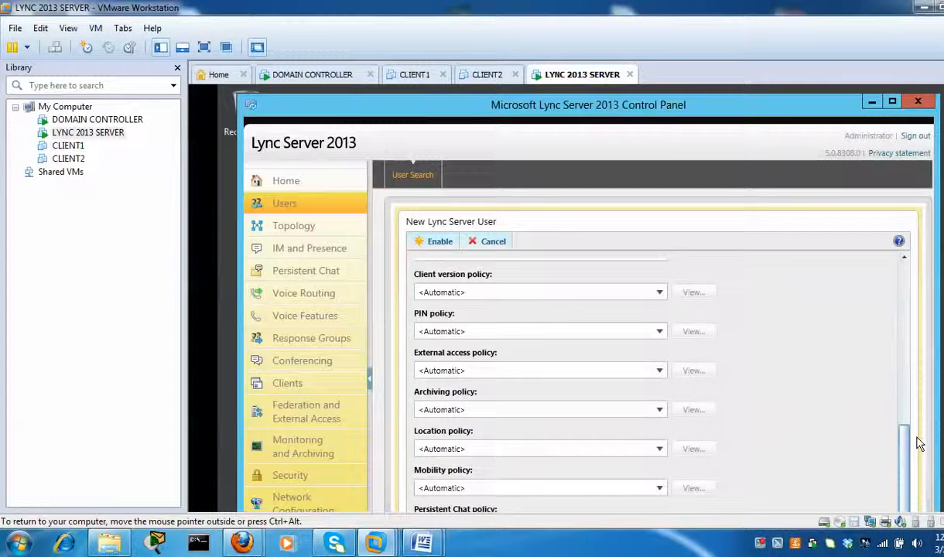
pyautogui.moveTo(919, 444); pyautogui.dragTo(936, 276)
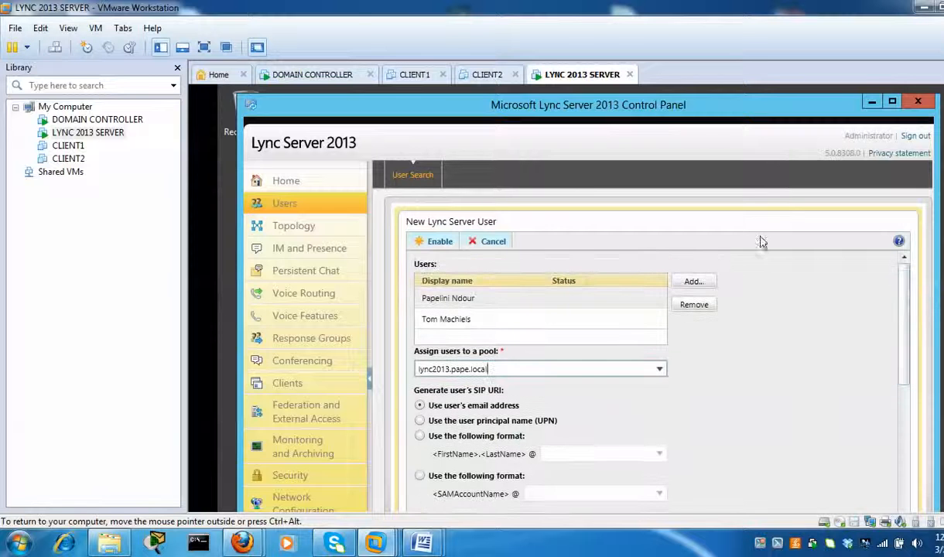
# - Enable both users for Lync, then switch to the booting CLIENT1 VM
pyautogui.click(437, 244)
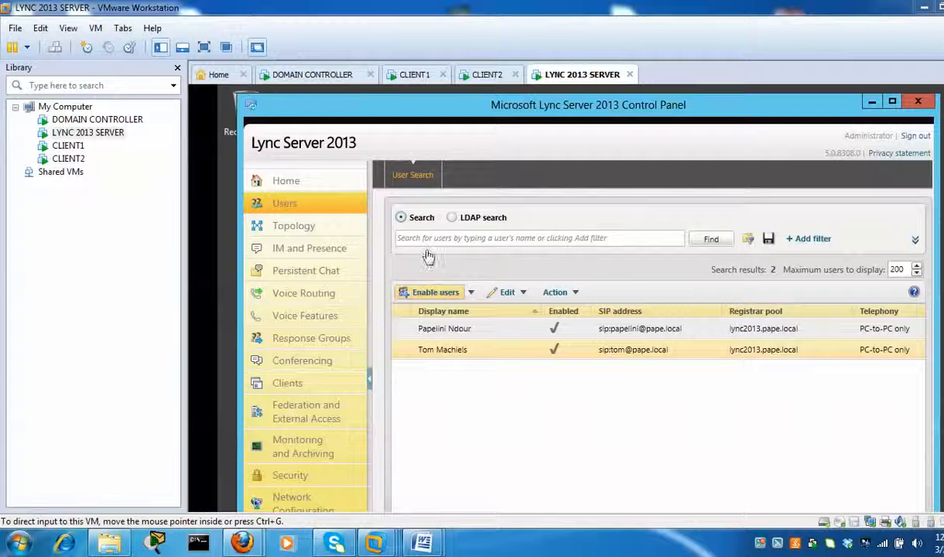
pyautogui.click(873, 106)
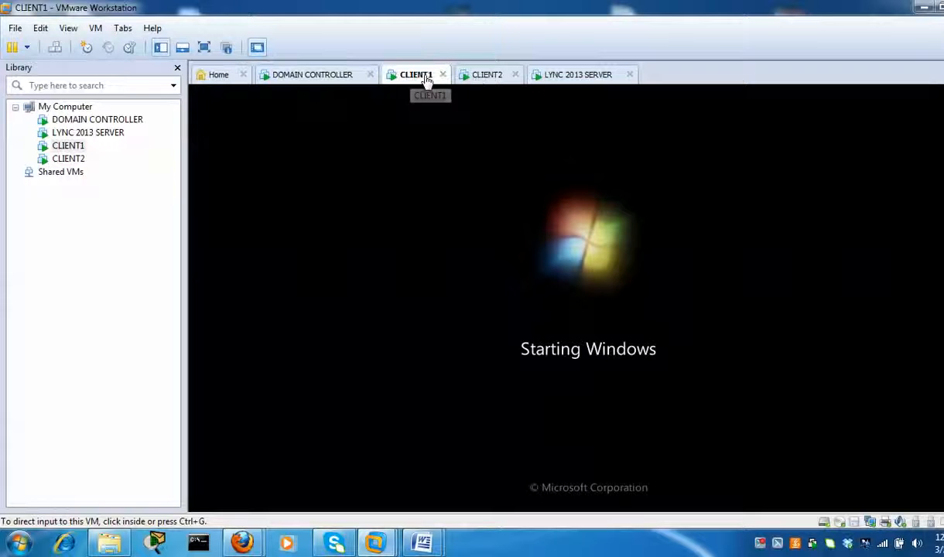
# - Glance at CLIENT2 and the Word setup guide, then return to CLIENT1's logon screen
pyautogui.click(488, 77)
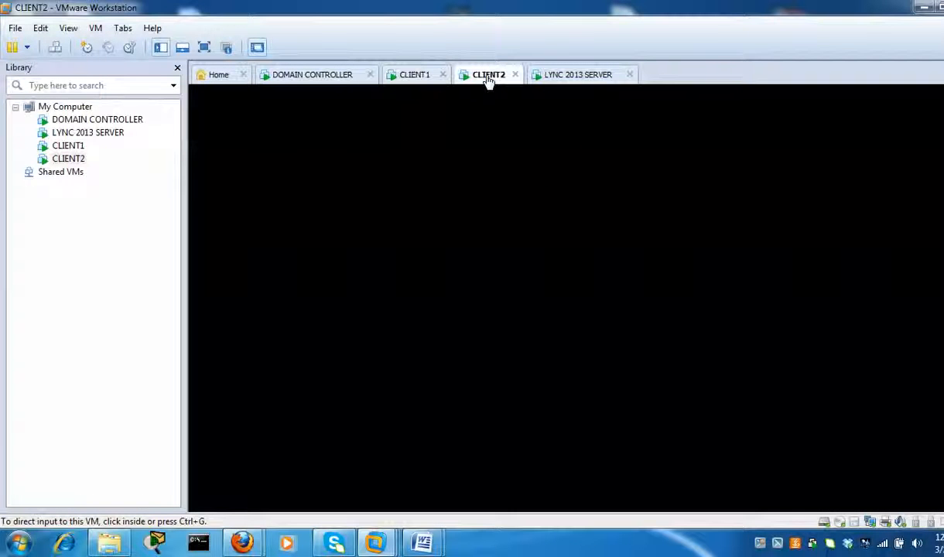
pyautogui.click(400, 77)
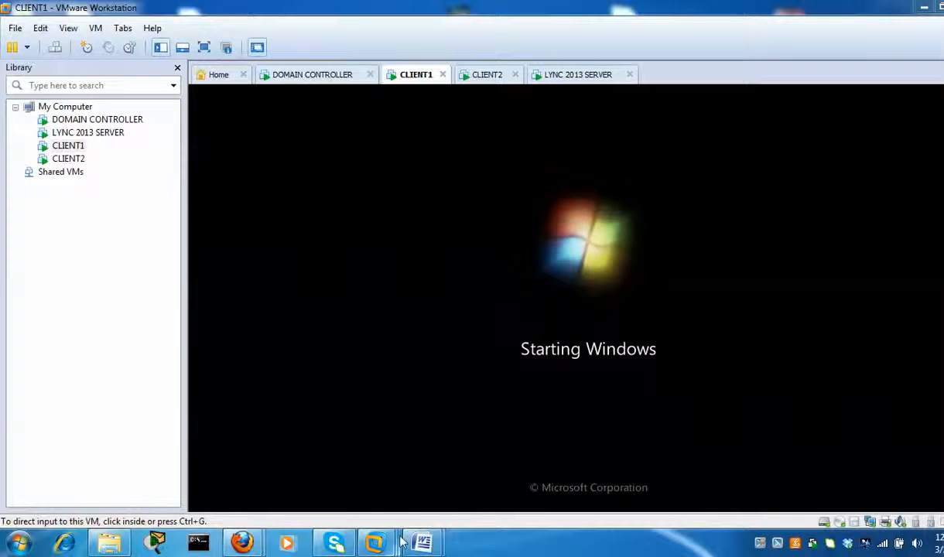
pyautogui.moveTo(421, 542)
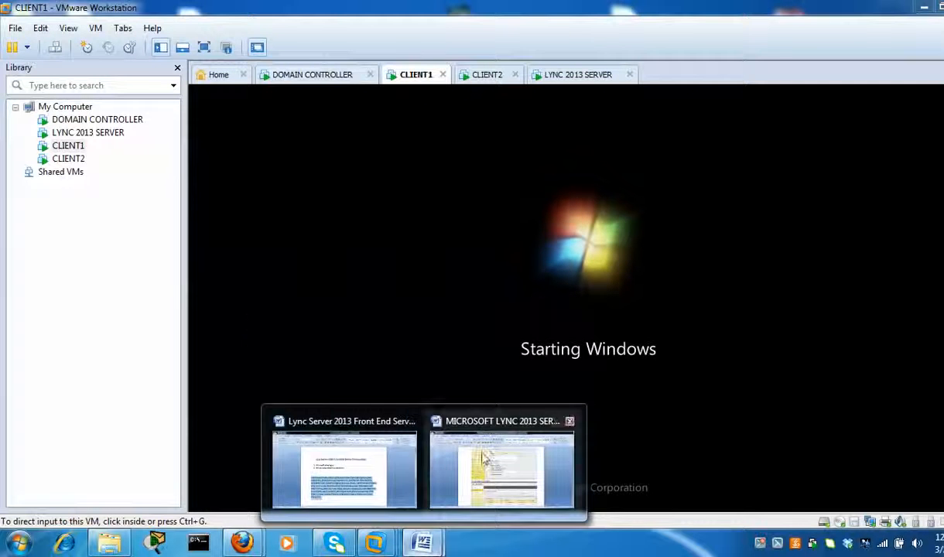
pyautogui.click(484, 456)
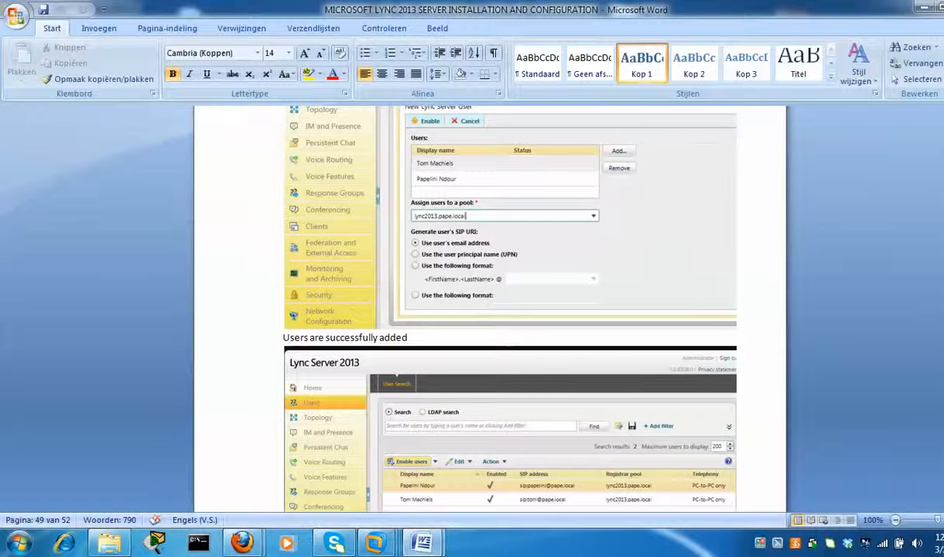
pyautogui.click(924, 7)
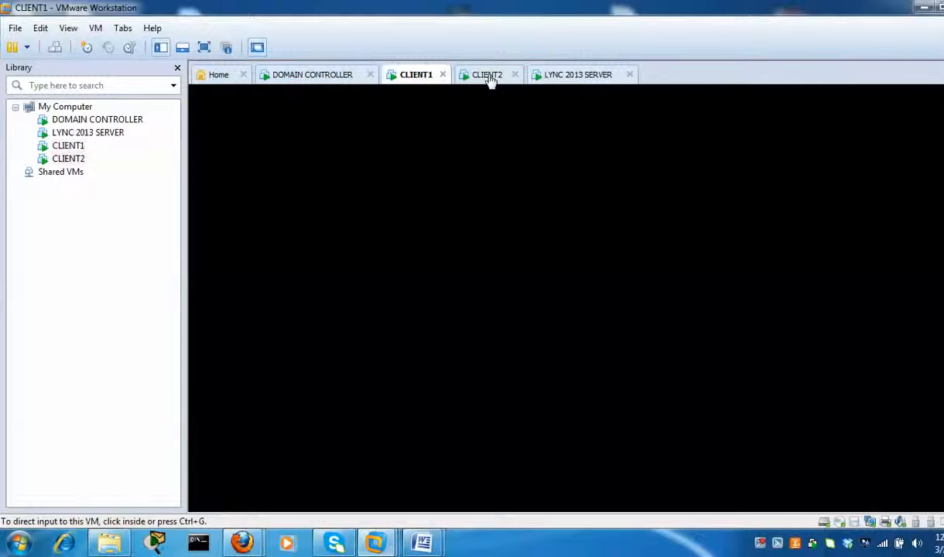
pyautogui.click(489, 79)
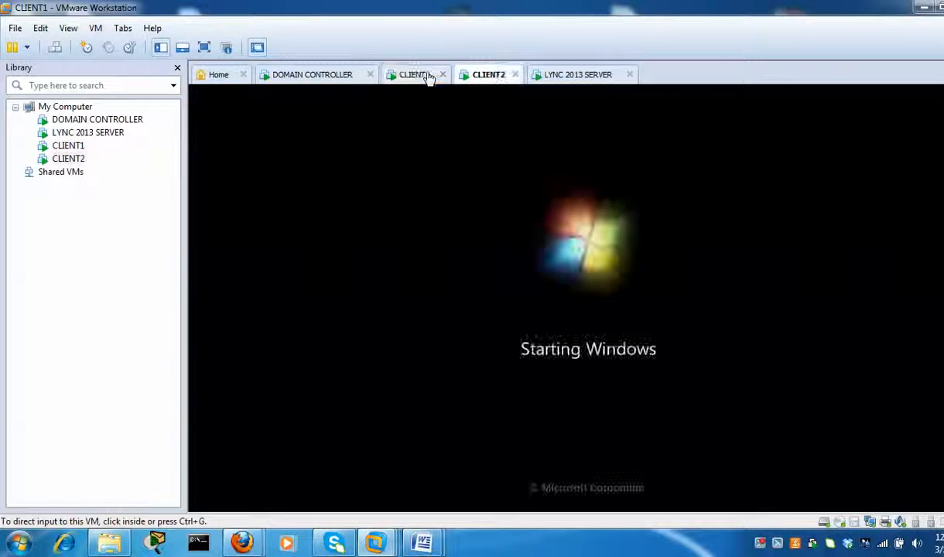
pyautogui.click(428, 78)
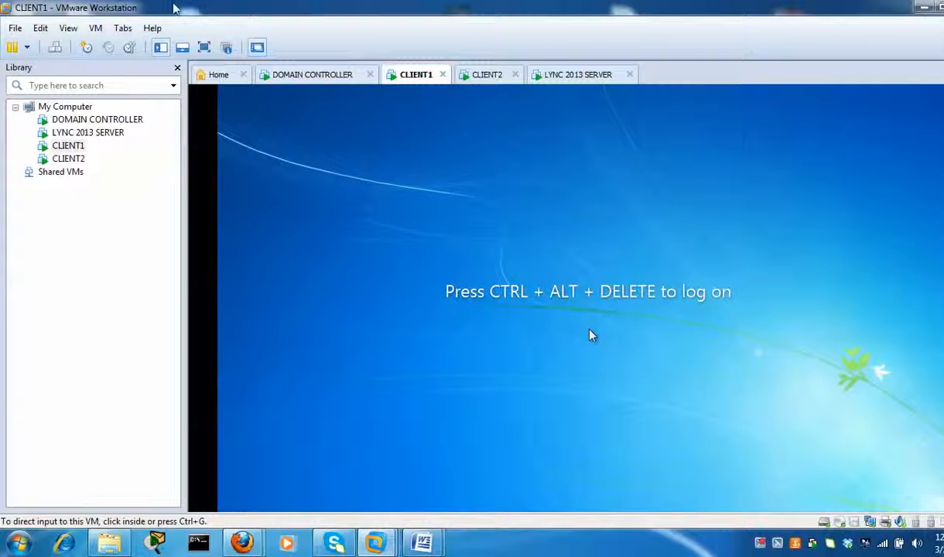
# - Log on to CLIENT1 with the domain user's password, retyping it after an incorrect-password error
pyautogui.click(55, 48)
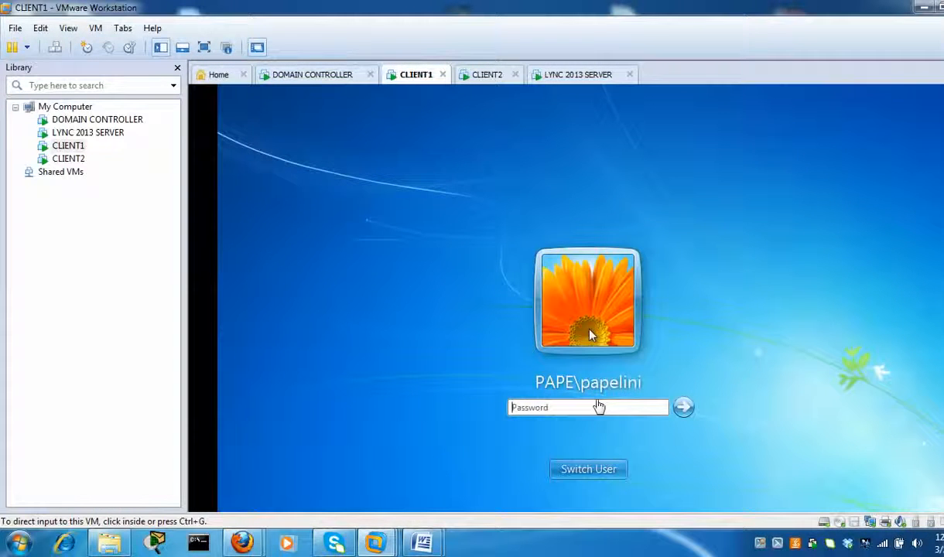
pyautogui.click(596, 410)
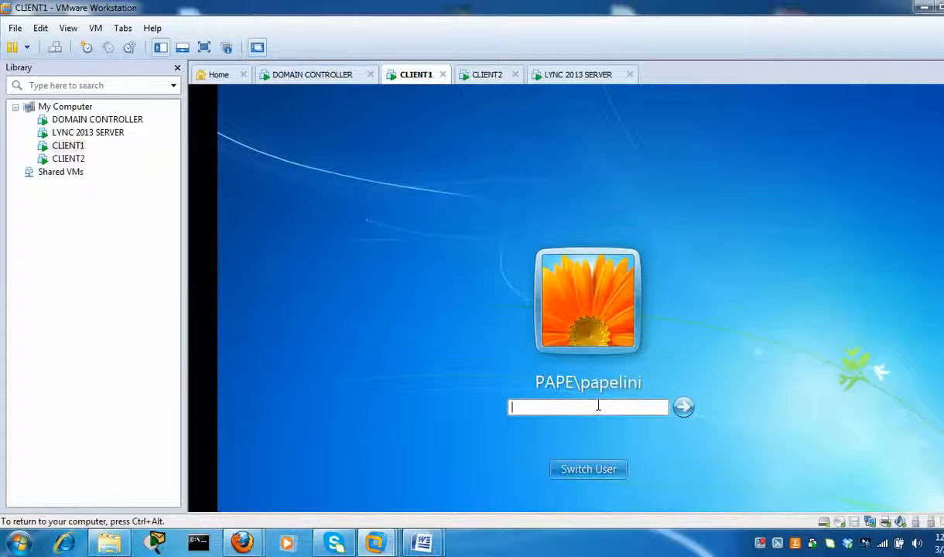
pyautogui.write('********')
pyautogui.click(684, 408)
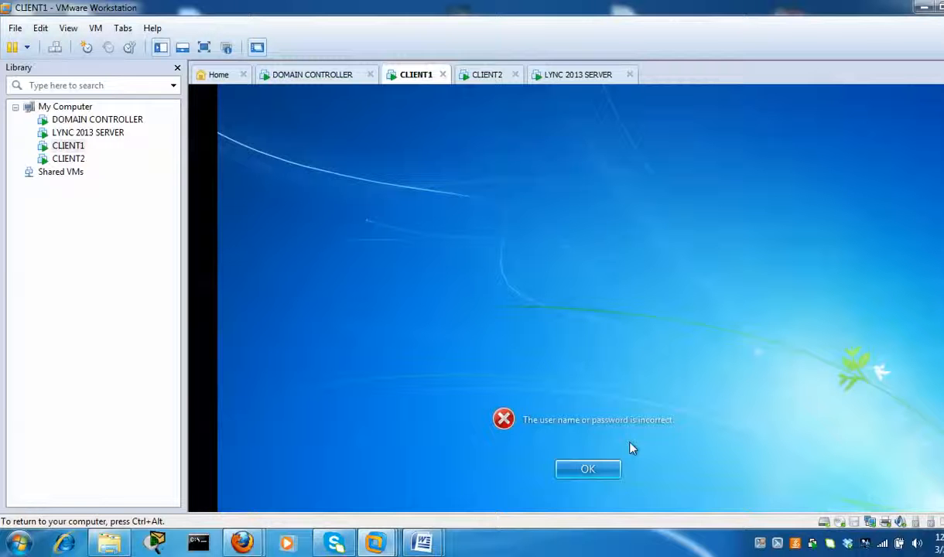
pyautogui.click(603, 468)
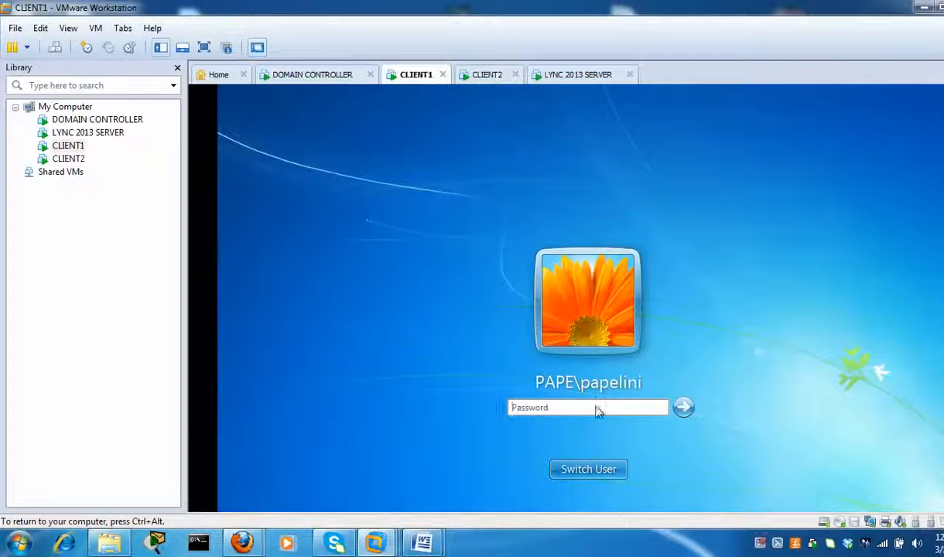
pyautogui.write('*********')
pyautogui.press('Return')
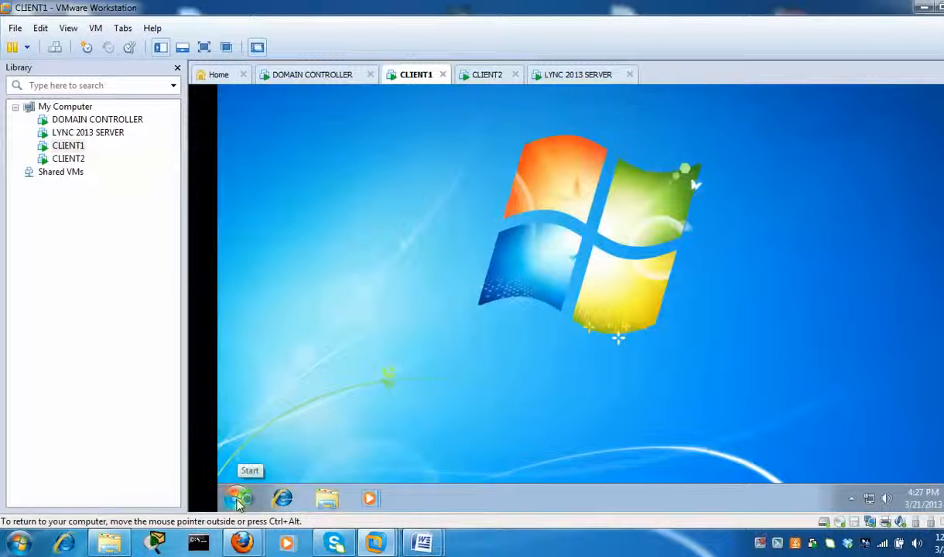
# - Launch Lync 2013 on CLIENT1 and start signing in, then bring up CLIENT2
pyautogui.click(239, 500)
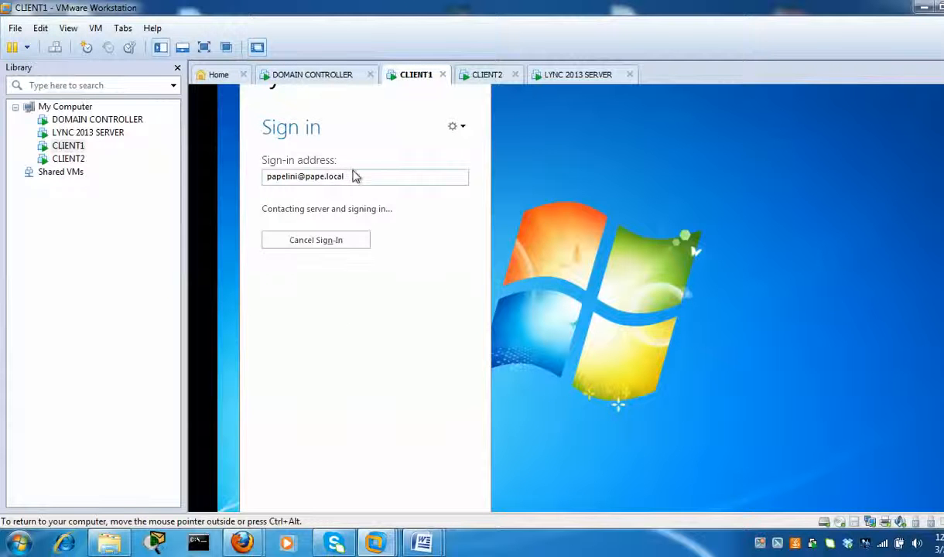
pyautogui.click(488, 77)
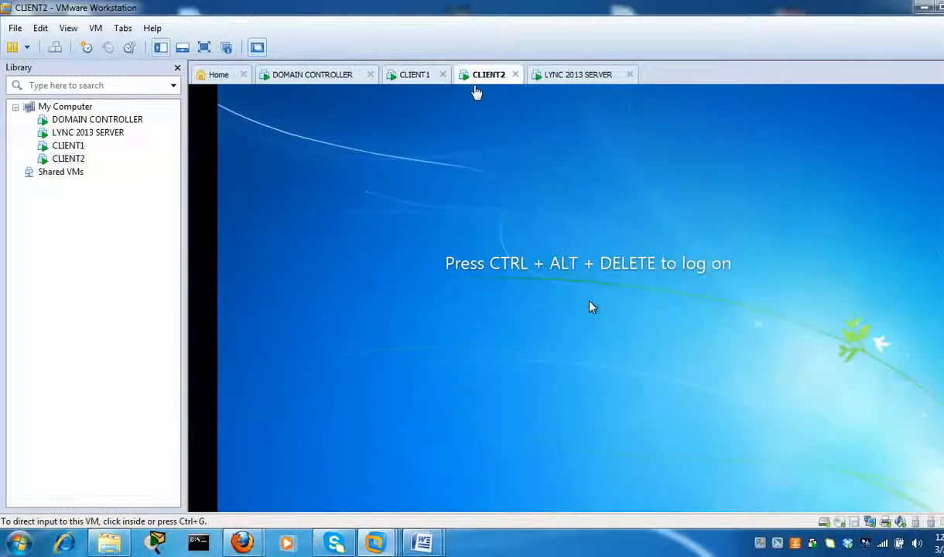
# - Log on to CLIENT2 with the domain user's password, then check CLIENT1's Lync sign-in
pyautogui.click(59, 48)
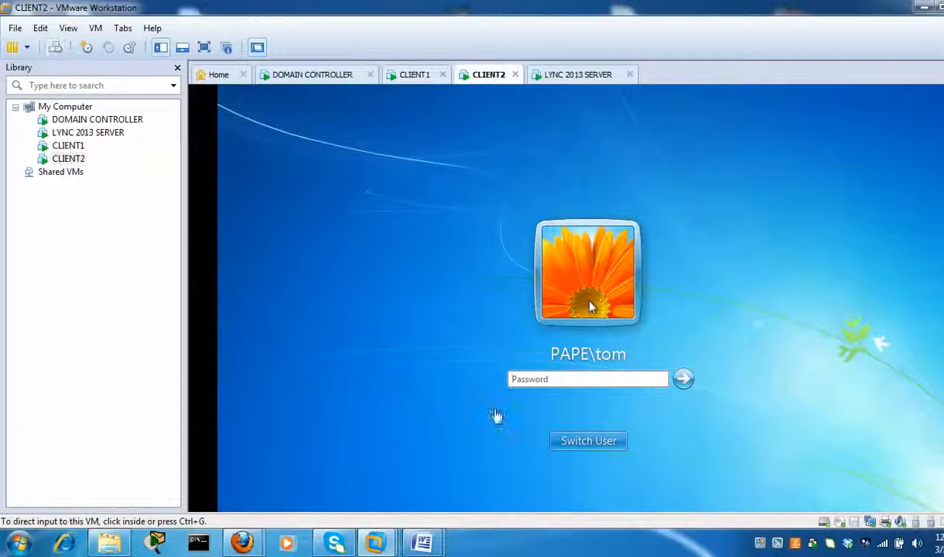
pyautogui.click(542, 377)
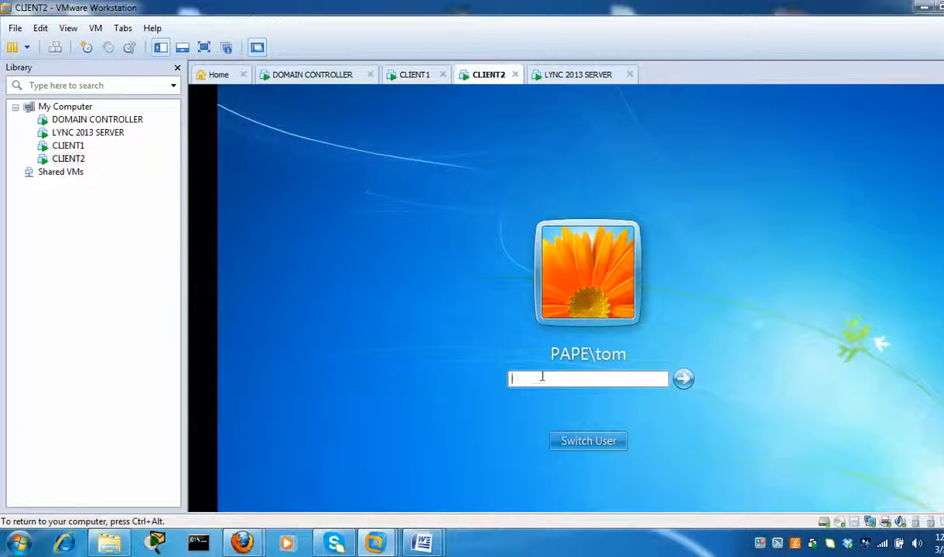
pyautogui.write('•••••••••')
pyautogui.press('Return')
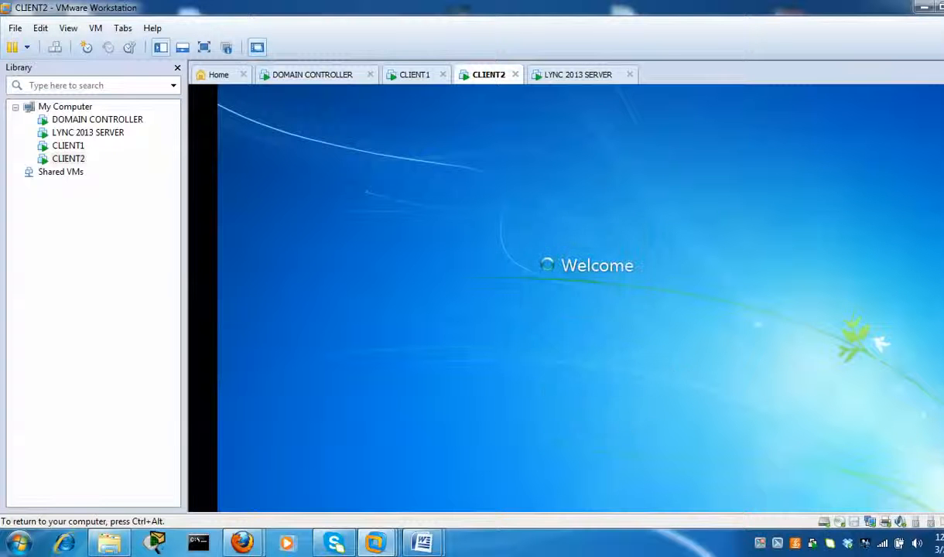
pyautogui.hotkey('ctrl', 'alt')
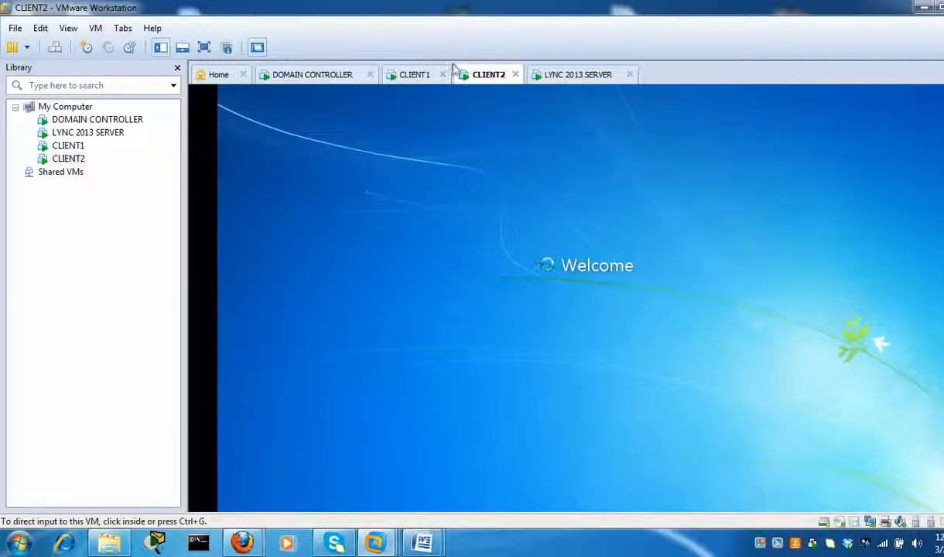
pyautogui.click(416, 77)
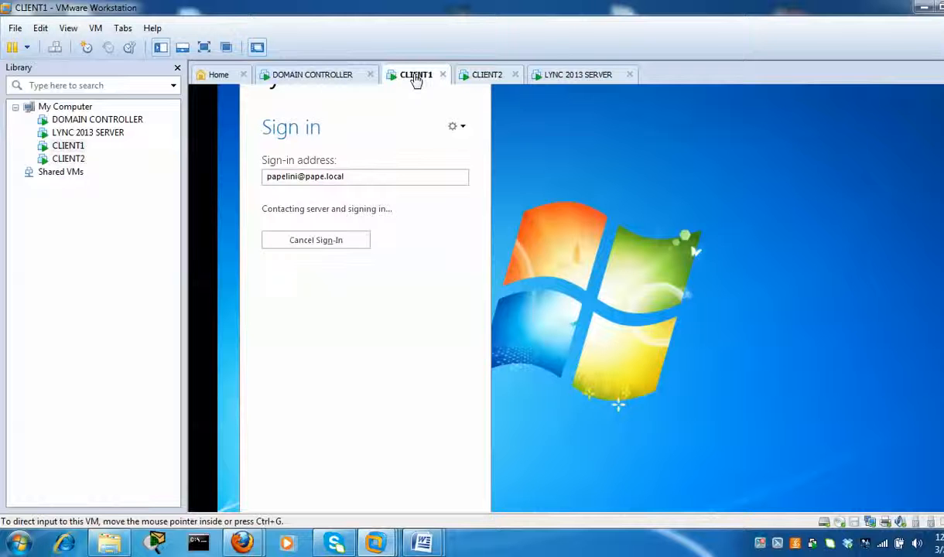
pyautogui.click(483, 77)
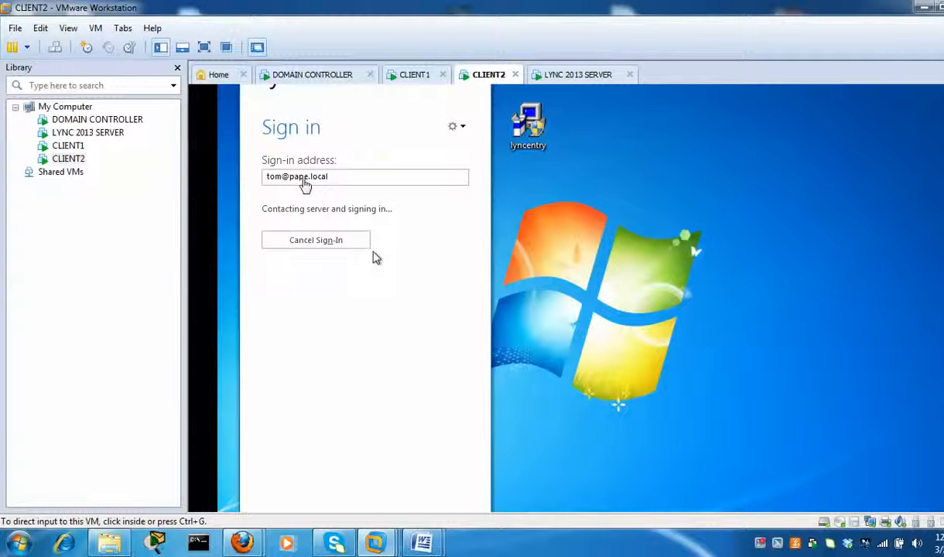
# - On CLIENT1, dismiss Lync's can't-sign-in error, decline the feedback request, and retry signing in
pyautogui.click(414, 77)
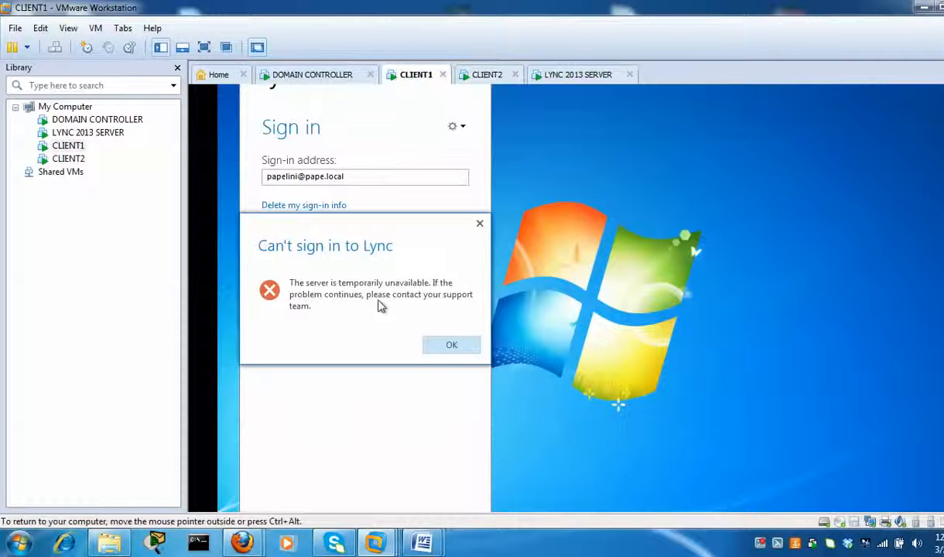
pyautogui.click(451, 347)
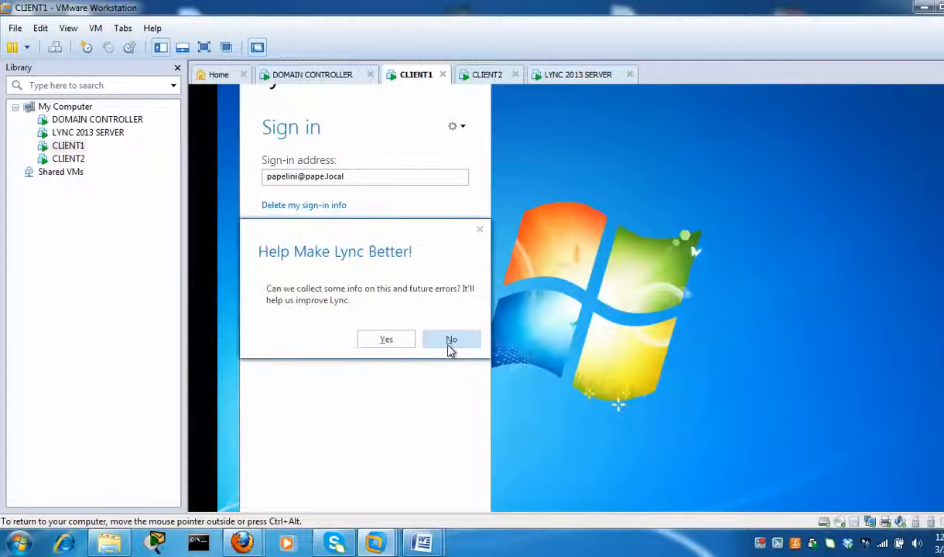
pyautogui.click(455, 343)
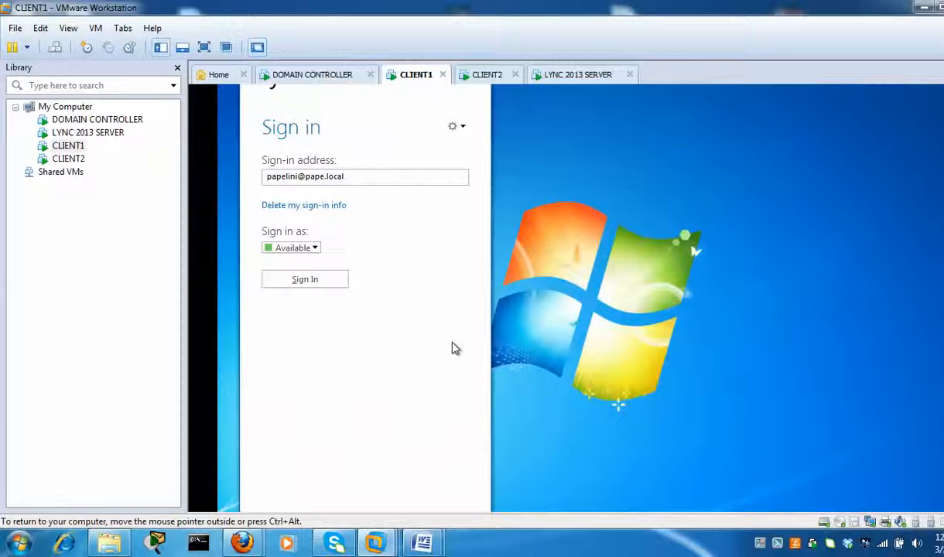
pyautogui.click(311, 283)
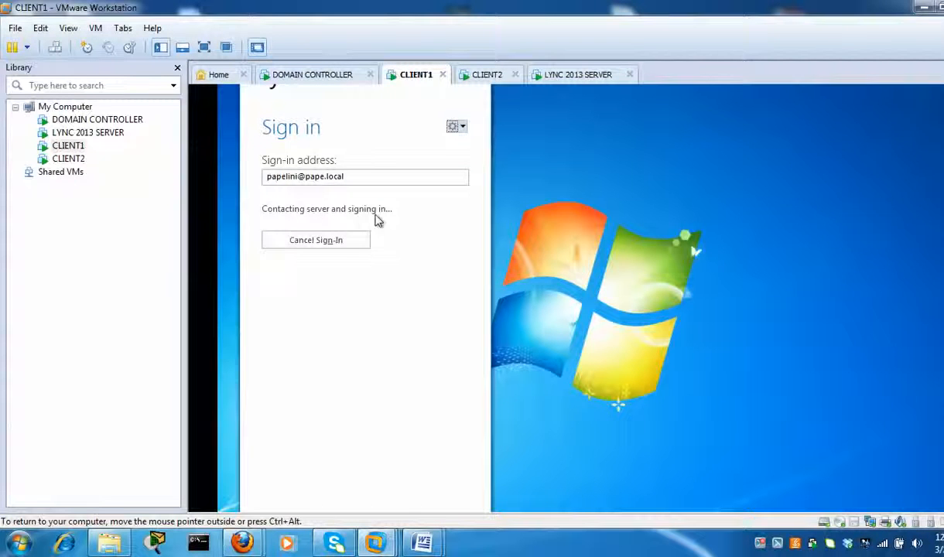
# - Clear CLIENT2's sign-in error and feedback prompt so its Lync finishes signing in
pyautogui.click(489, 77)
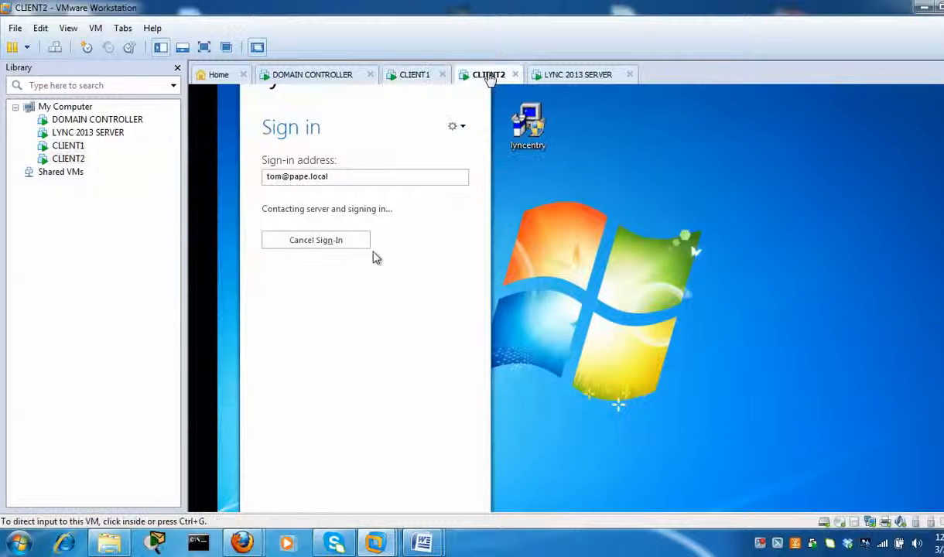
pyautogui.click(412, 77)
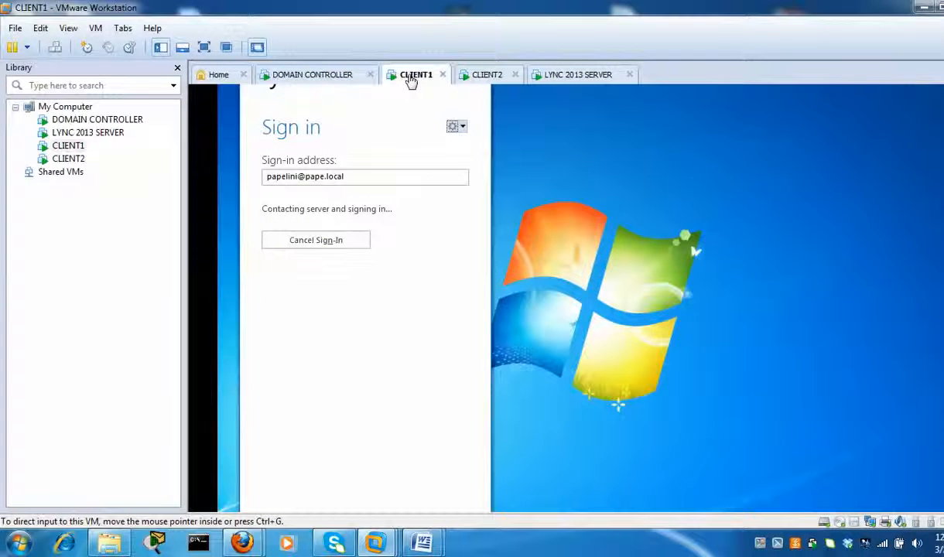
pyautogui.click(473, 75)
pyautogui.click(452, 350)
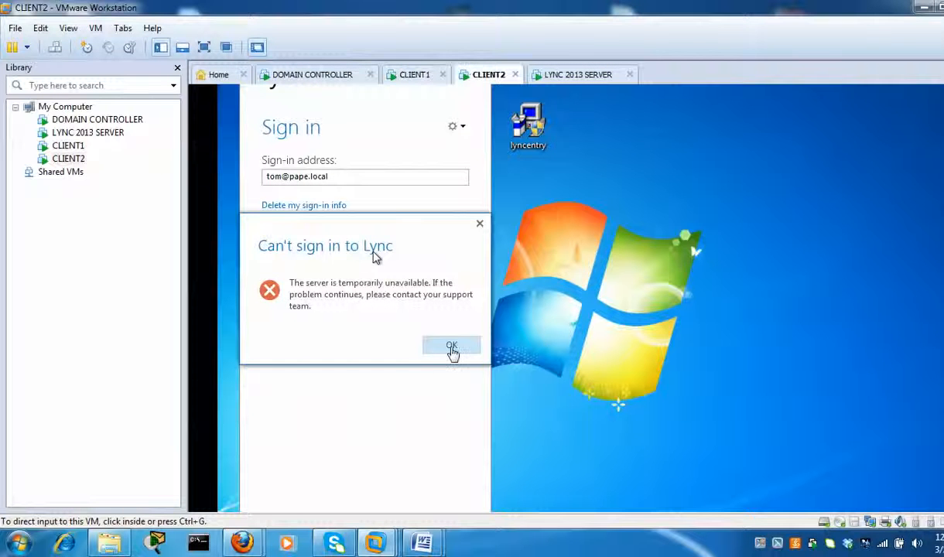
pyautogui.click(452, 350)
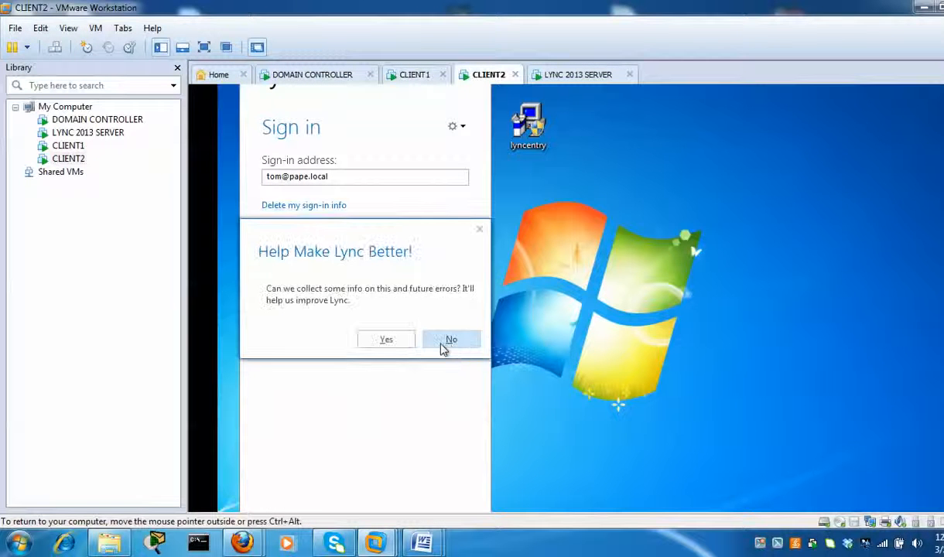
pyautogui.click(449, 350)
pyautogui.click(411, 76)
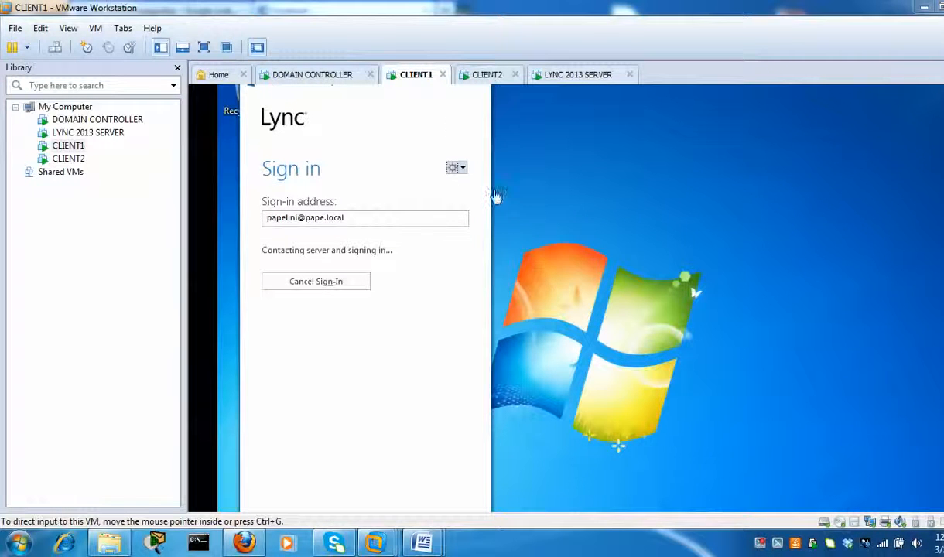
pyautogui.click(483, 77)
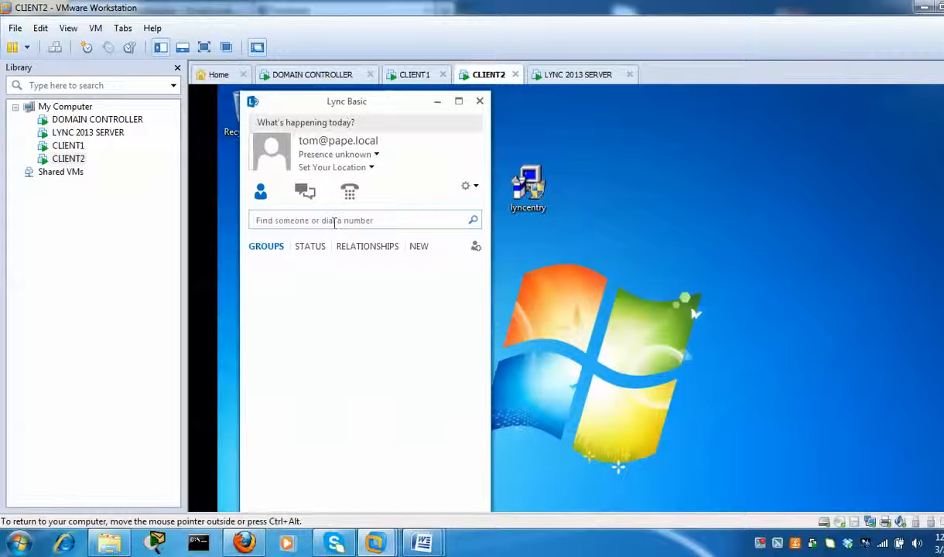
# - Cancel CLIENT1's stalled Lync sign-in and retry it
pyautogui.click(335, 221)
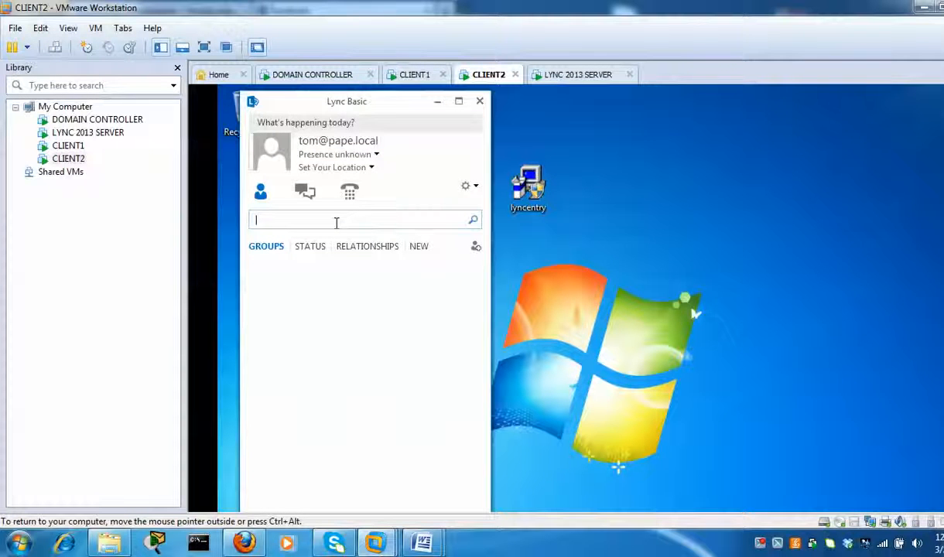
pyautogui.click(410, 74)
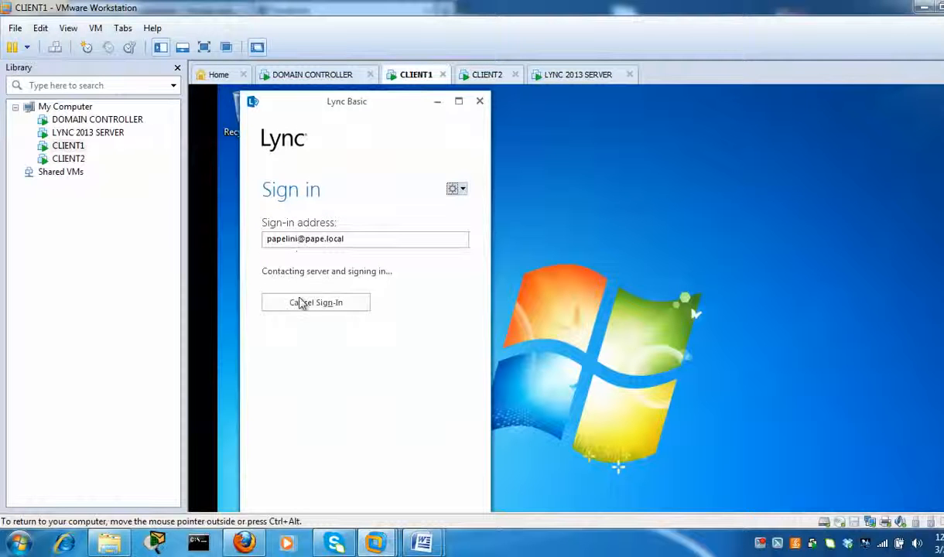
pyautogui.click(305, 303)
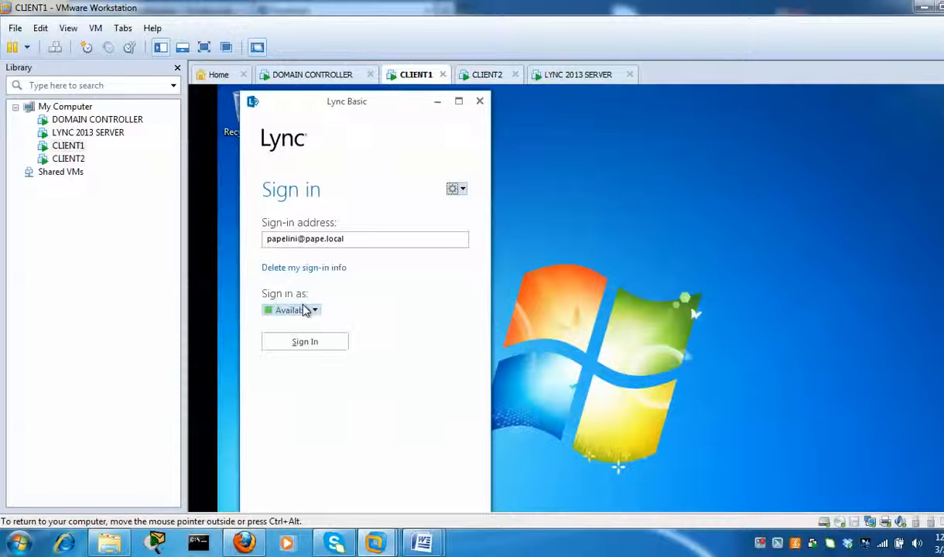
pyautogui.click(310, 345)
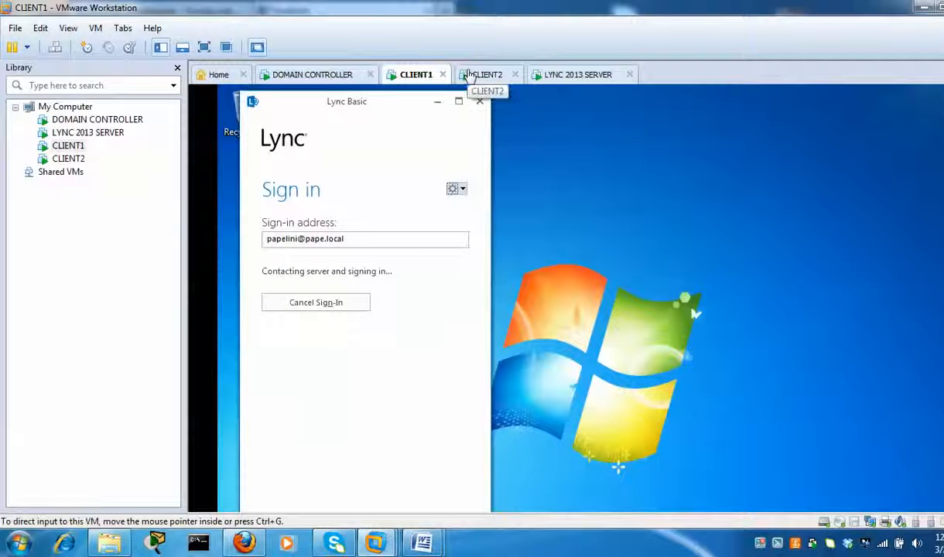
# - From CLIENT2's Lync, search the CLIENT1 user's sign-in address and start an IM with them
pyautogui.click(478, 76)
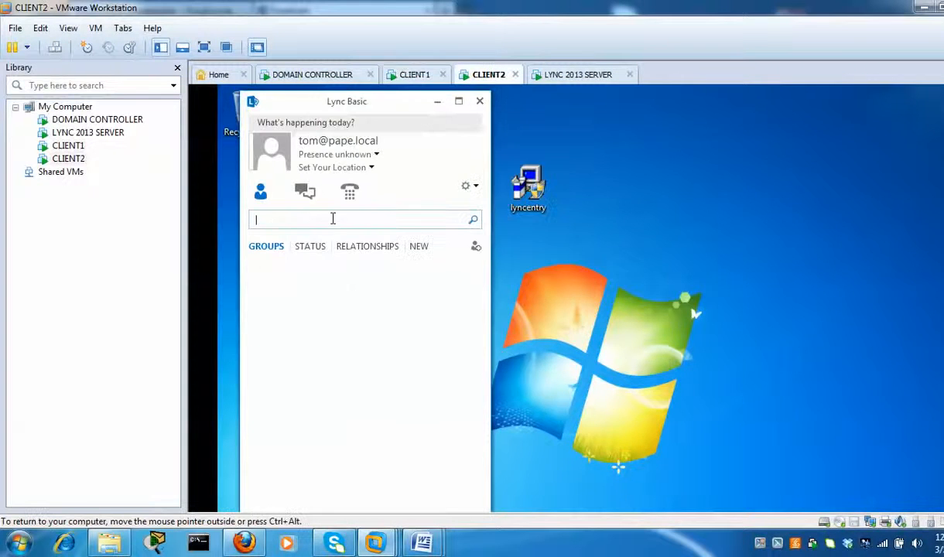
pyautogui.click(331, 220)
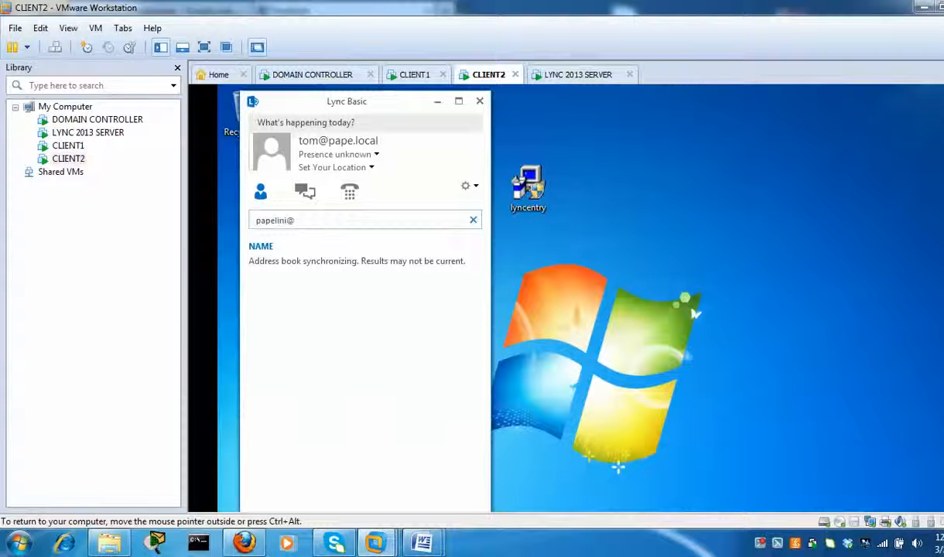
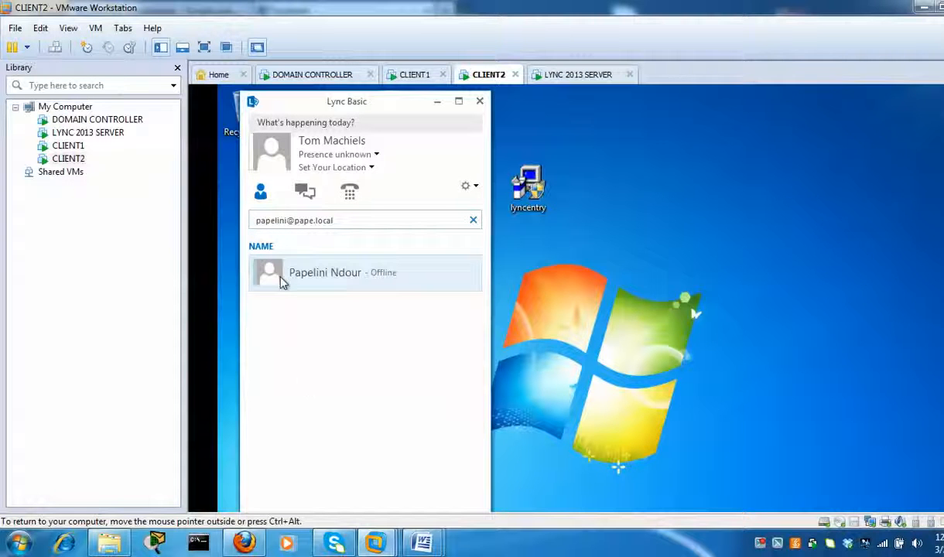
pyautogui.moveTo(271, 277)
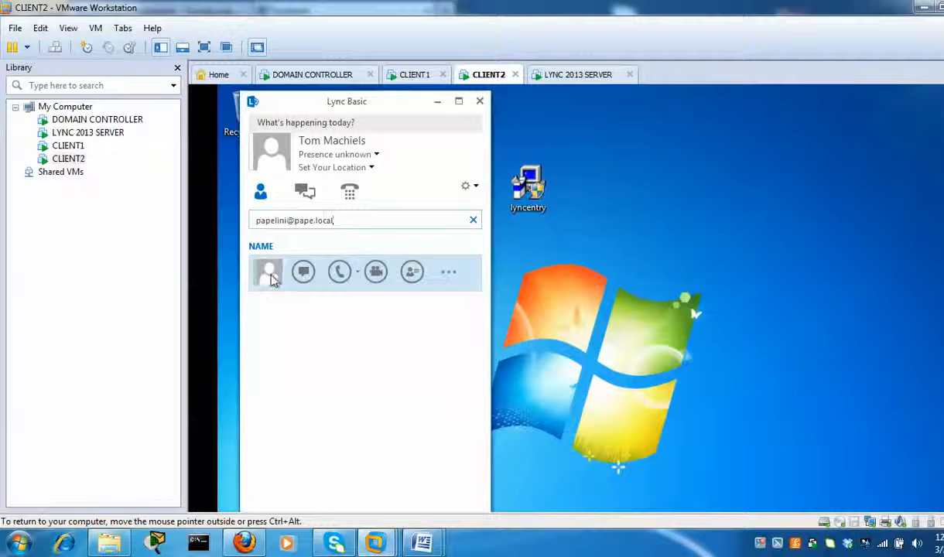
pyautogui.rightClick(273, 280)
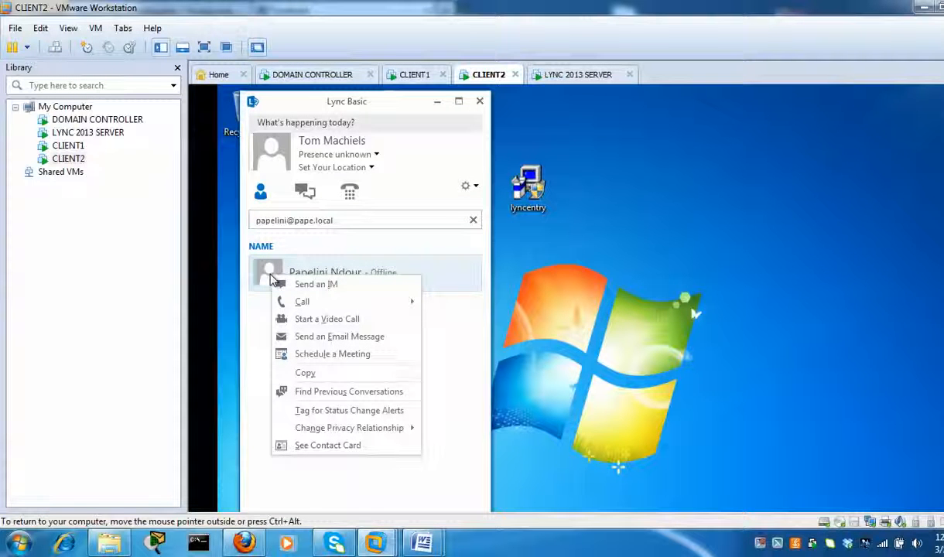
pyautogui.click(325, 285)
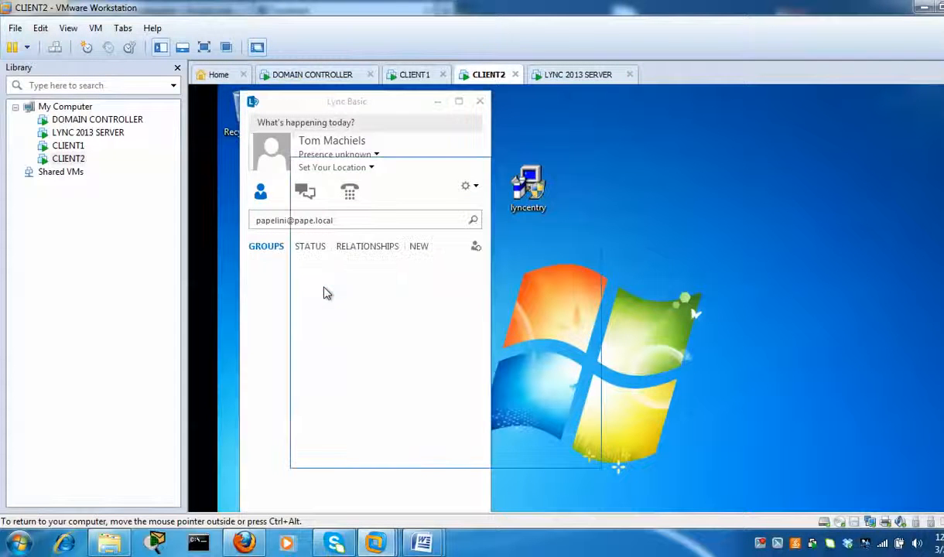
pyautogui.click(413, 76)
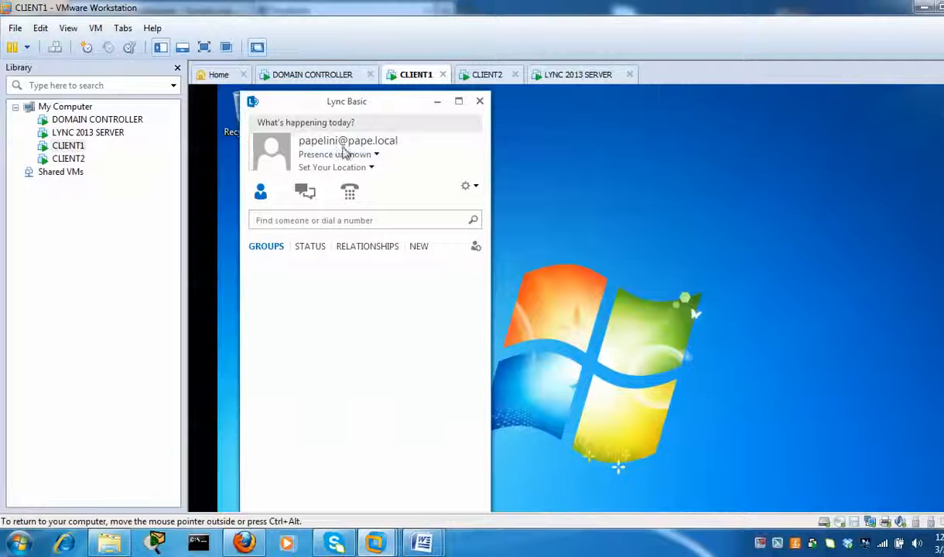
# - Search CLIENT1's Lync for the other user by their sign-in address
pyautogui.click(380, 220)
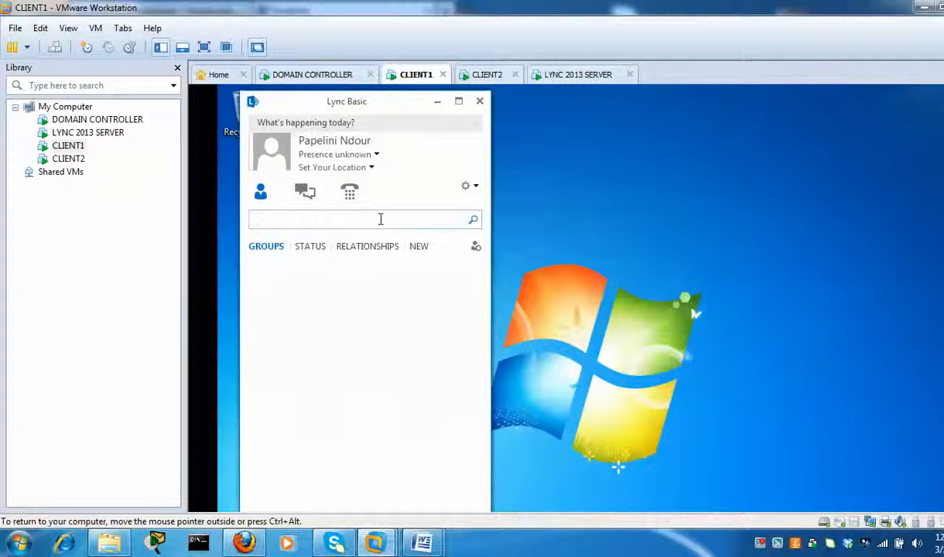
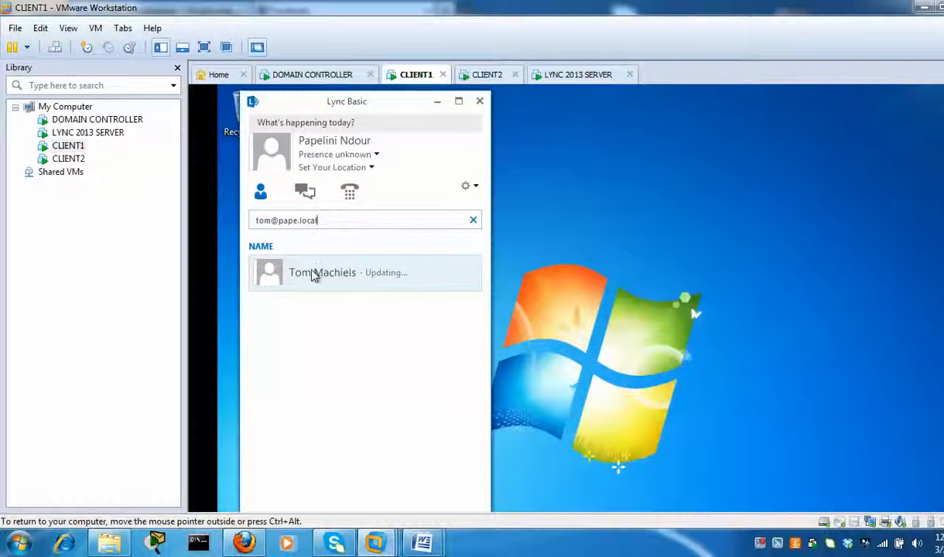
pyautogui.moveTo(275, 275)
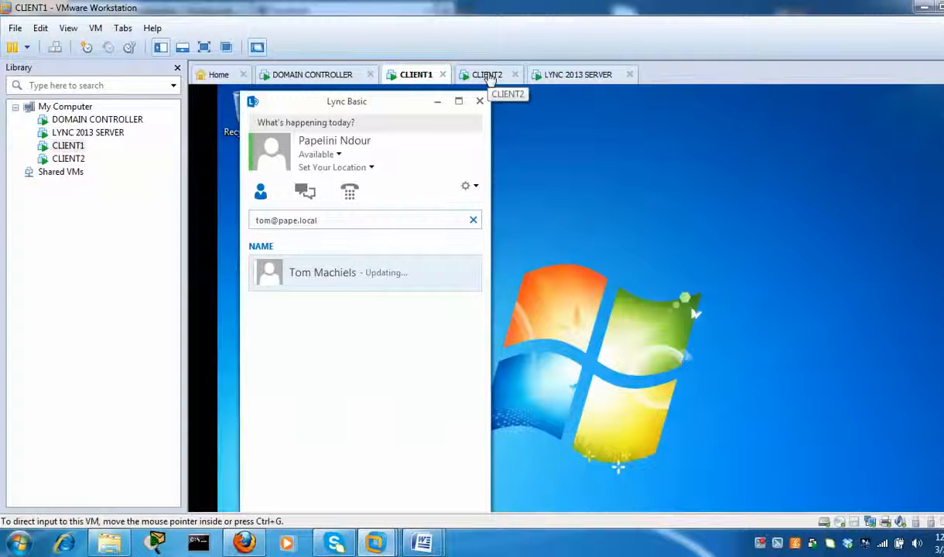
# - On CLIENT2, send the other user a 'Hey' greeting IM, then return to CLIENT1
pyautogui.click(487, 75)
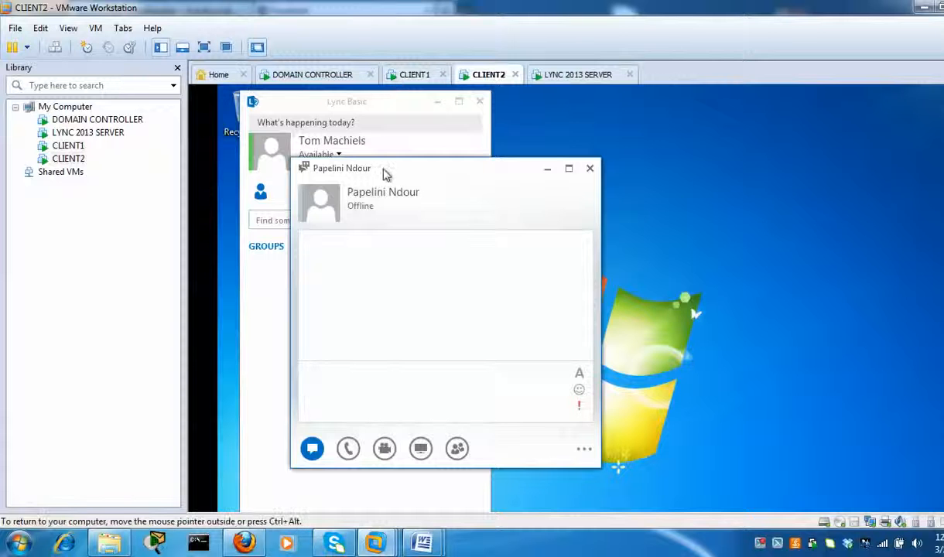
pyautogui.moveTo(383, 169); pyautogui.dragTo(634, 124)
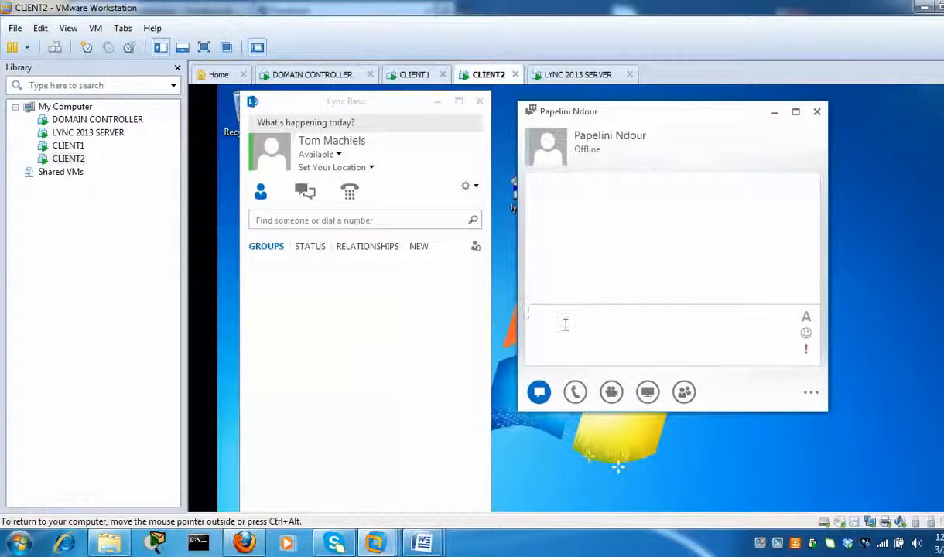
pyautogui.write('Hre')
pyautogui.press('BackSpace')
pyautogui.press('BackSpace')
pyautogui.write('ey papelini')
pyautogui.press('Return')
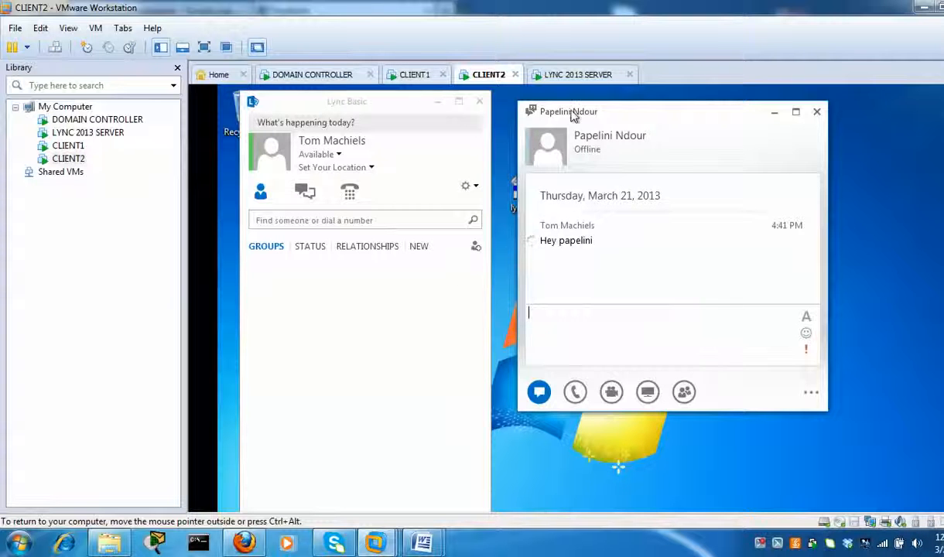
pyautogui.click(416, 74)
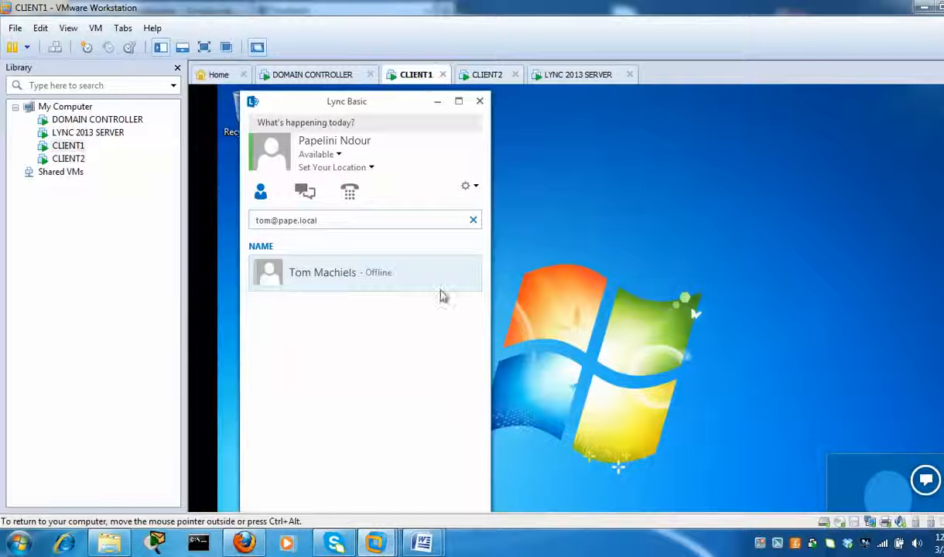
# - On CLIENT1, accept the incoming chat and reply "Hey man how are you"
pyautogui.moveTo(891, 483)
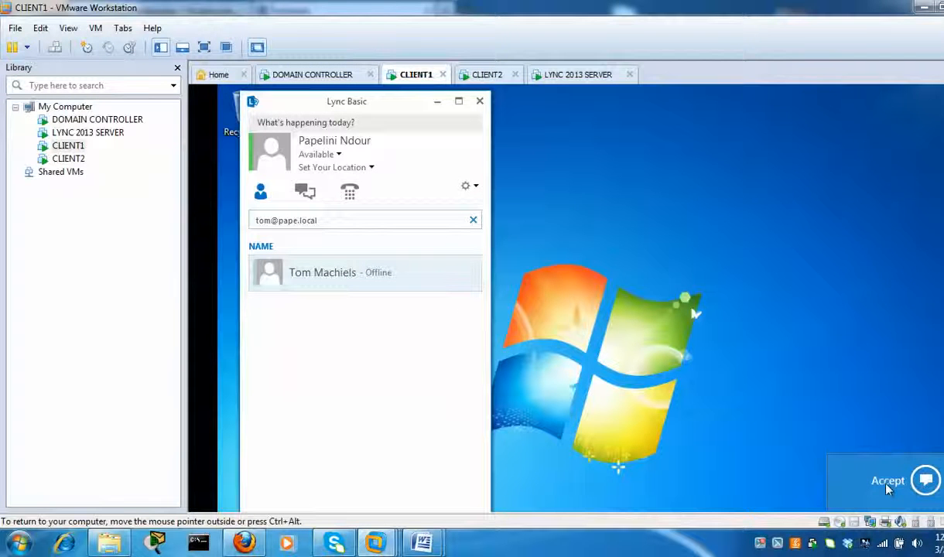
pyautogui.click(889, 483)
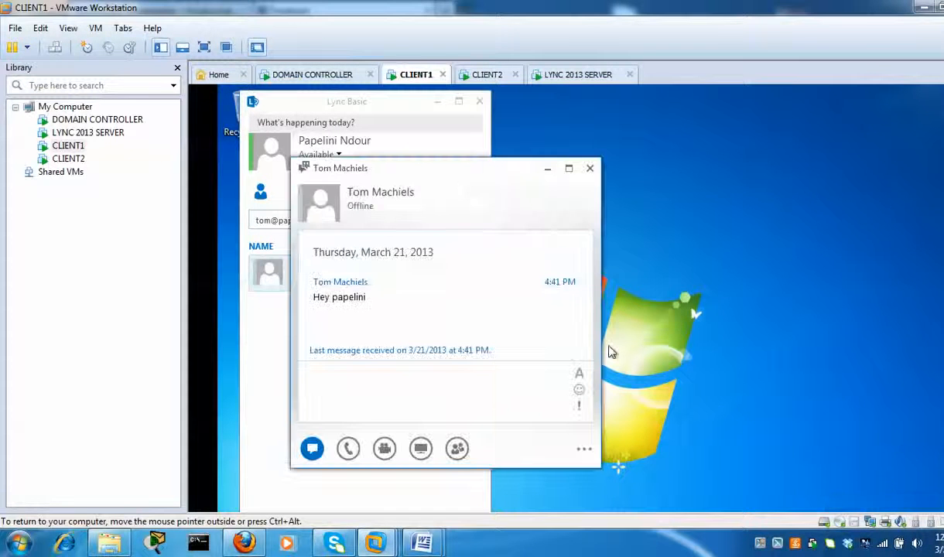
pyautogui.moveTo(411, 186)
pyautogui.mouseDown()
pyautogui.moveTo(586, 122)
pyautogui.moveTo(589, 131)
pyautogui.mouseUp()
pyautogui.click(513, 337)
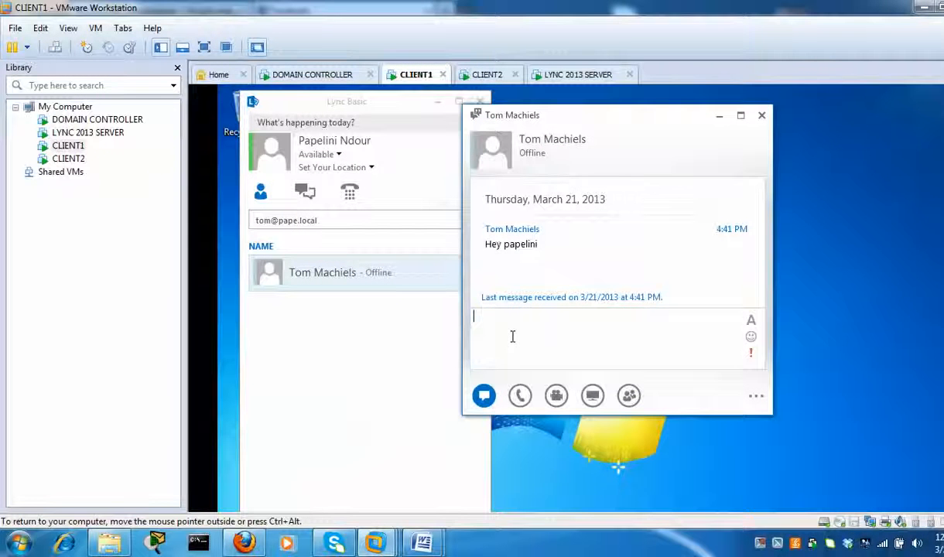
pyautogui.write('Hey man how are you')
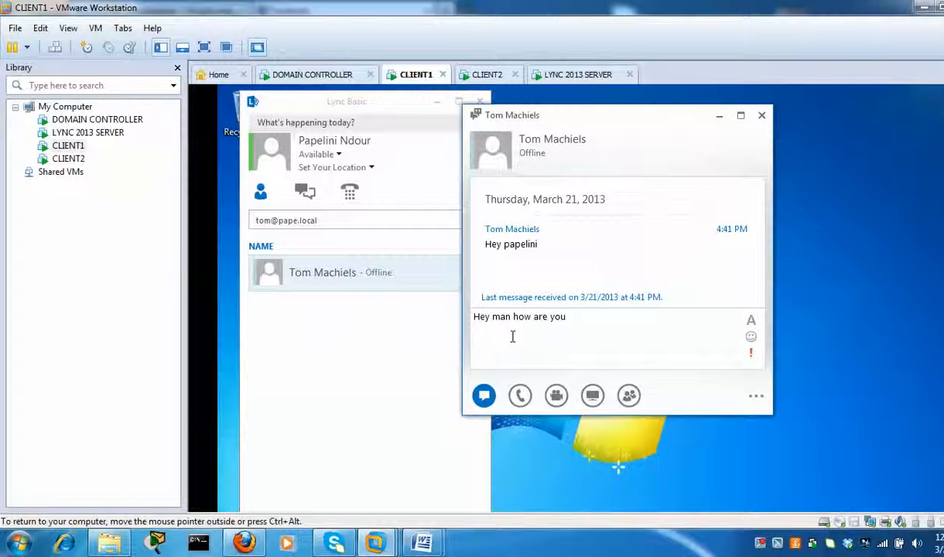
pyautogui.press('Return')
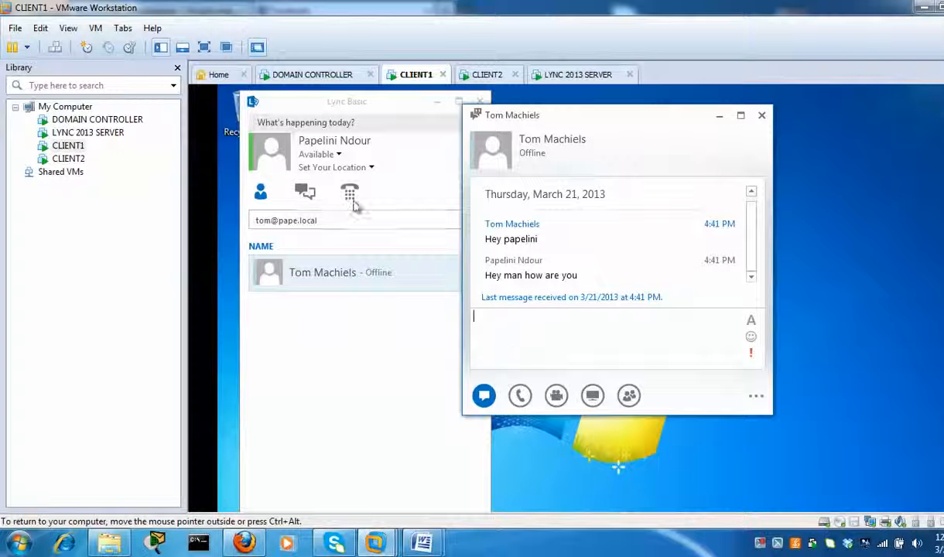
# - From CLIENT2, send the follow-up "are you in the office?"
pyautogui.click(487, 75)
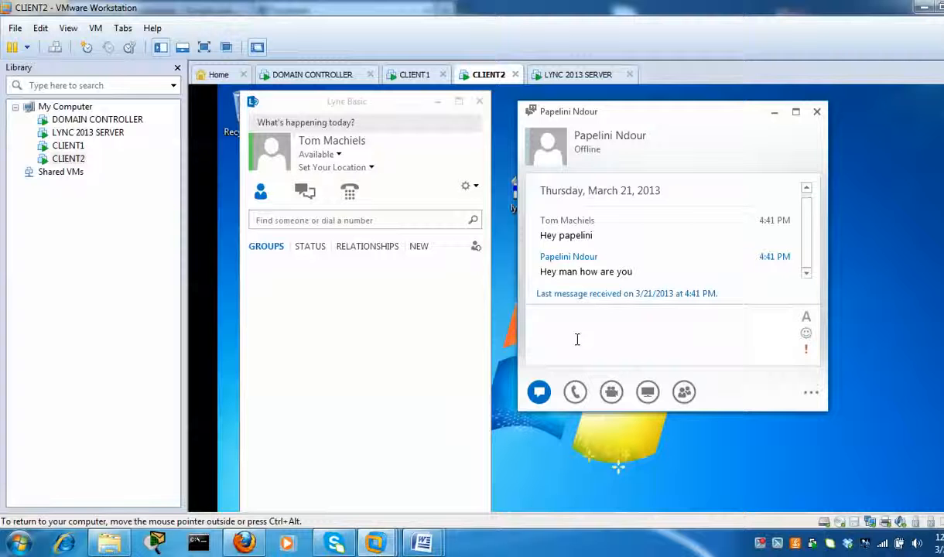
pyautogui.write('are you int he')
pyautogui.press('BackSpace')
pyautogui.press('BackSpace')
pyautogui.press('BackSpace')
pyautogui.press('BackSpace')
pyautogui.press('BackSpace')
pyautogui.write('the office?')
pyautogui.press('Return')
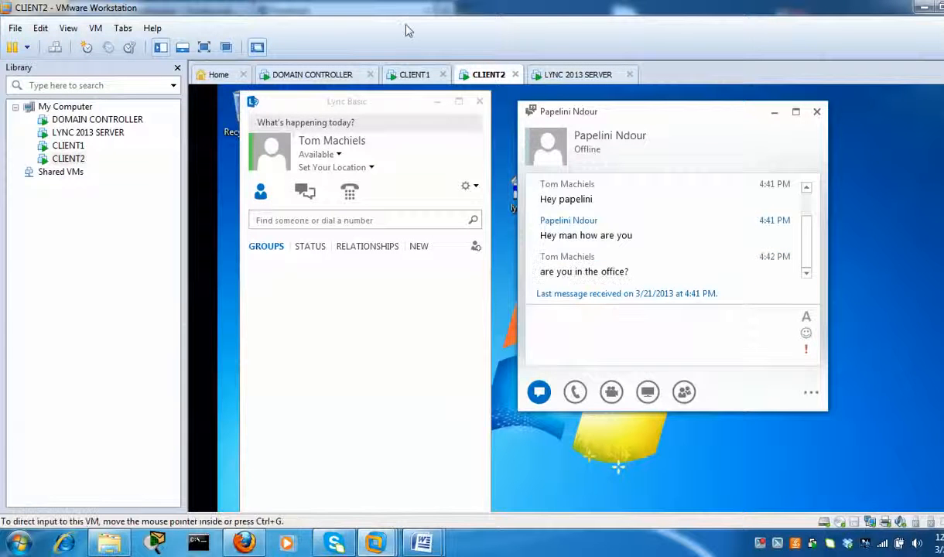
# - Look over the Call, Video, Present and Participants options in CLIENT1's conversation window
pyautogui.click(415, 76)
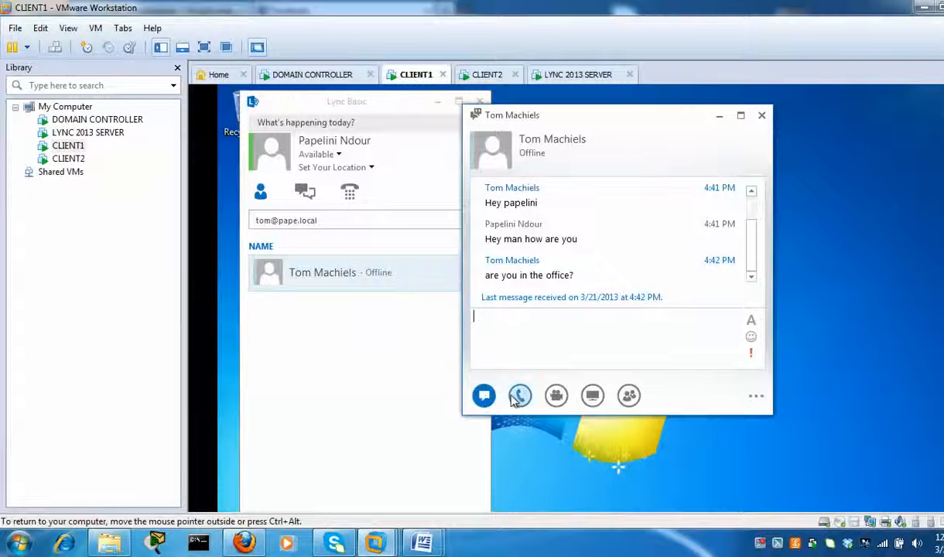
pyautogui.moveTo(521, 397)
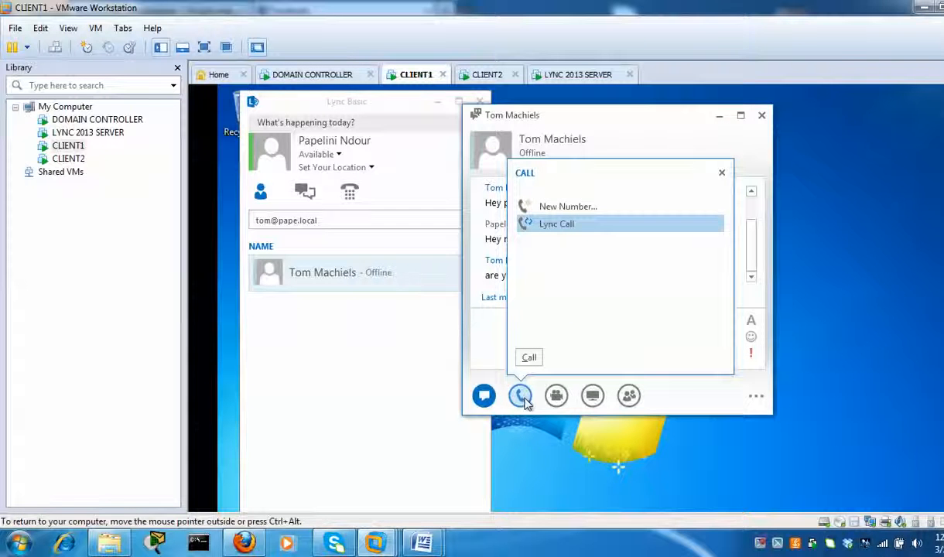
pyautogui.moveTo(557, 396)
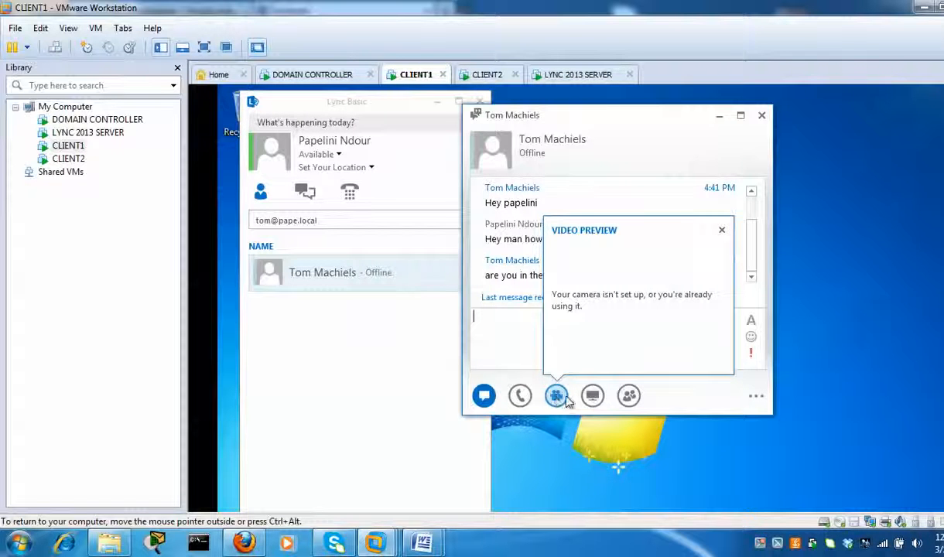
pyautogui.moveTo(597, 402)
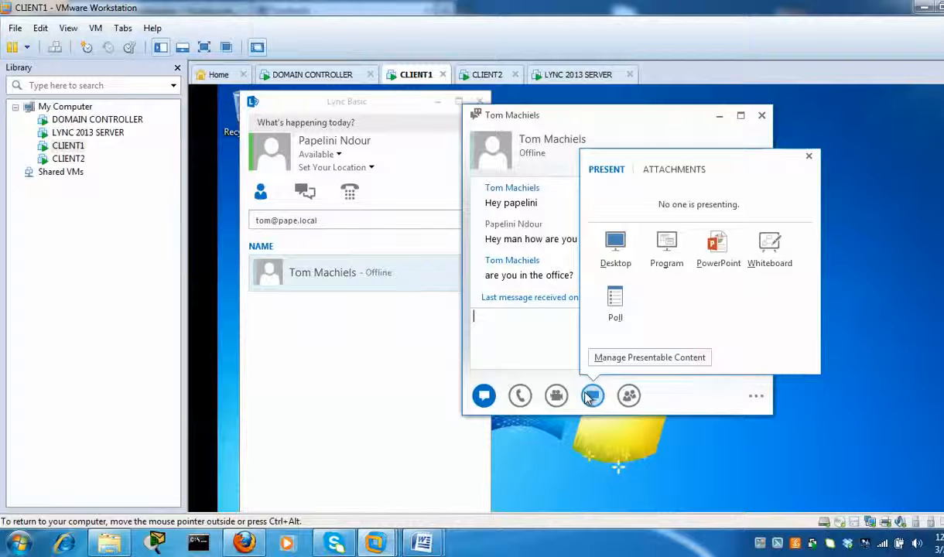
pyautogui.moveTo(630, 398)
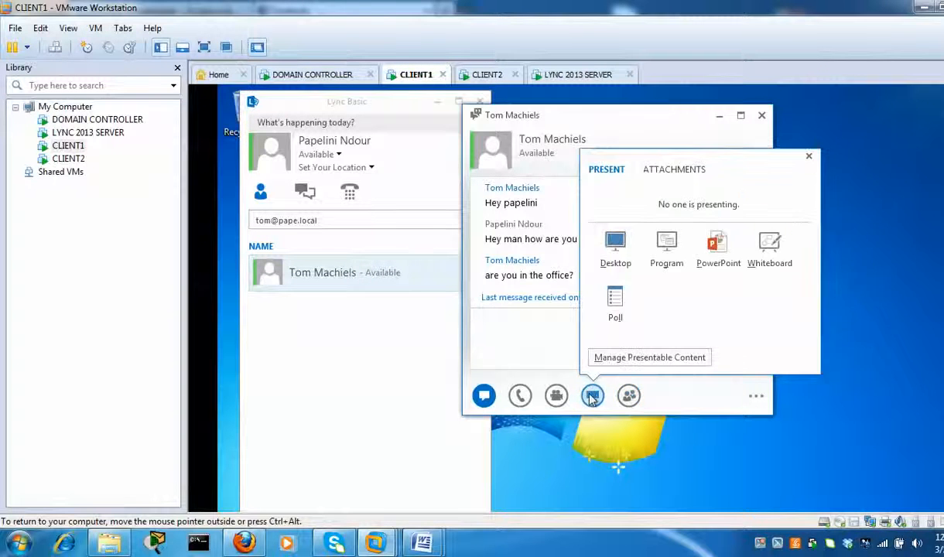
# - Present CLIENT1's whole desktop, suppressing the sharing warning, then switch to CLIENT2
pyautogui.click(619, 253)
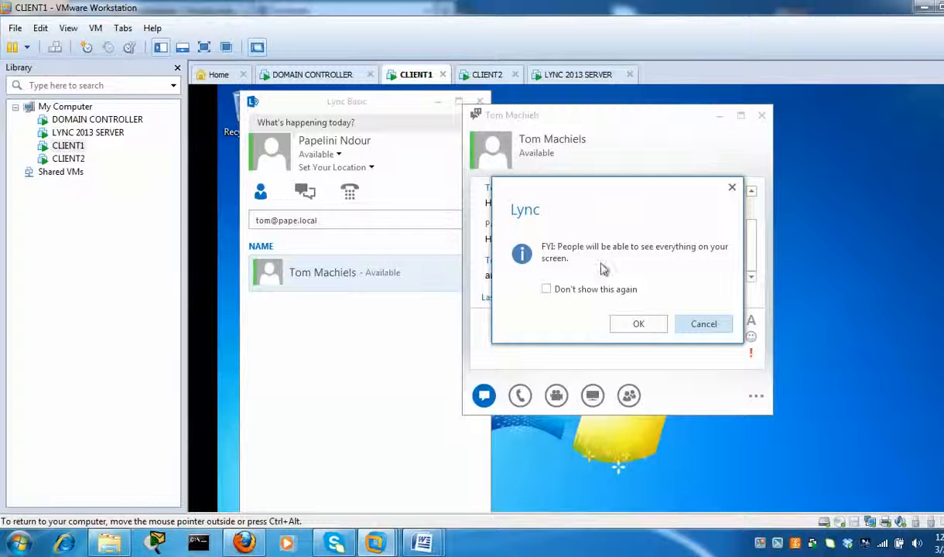
pyautogui.click(588, 293)
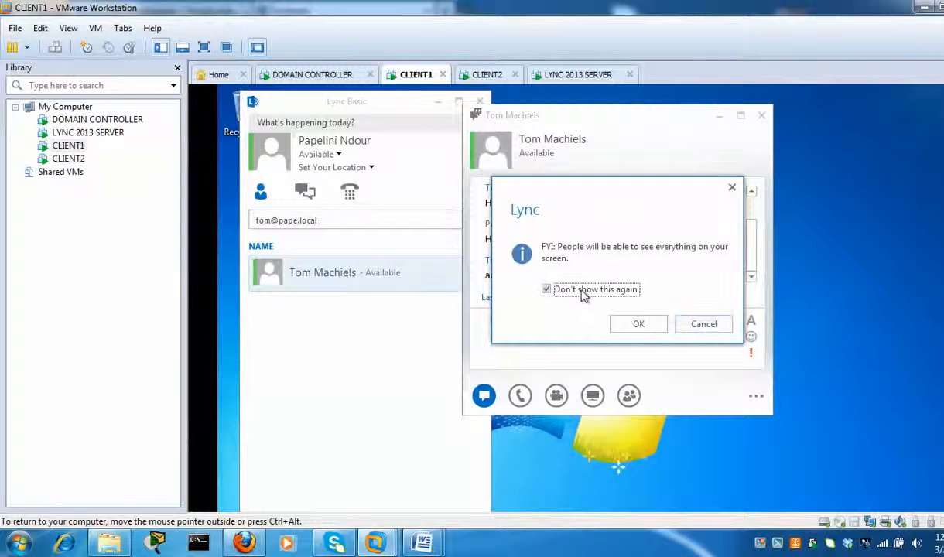
pyautogui.click(638, 325)
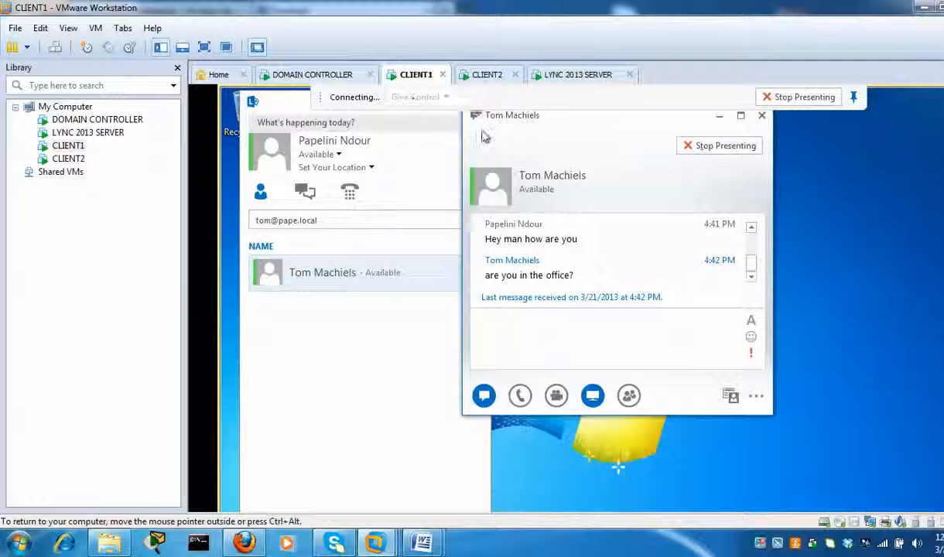
pyautogui.moveTo(509, 129)
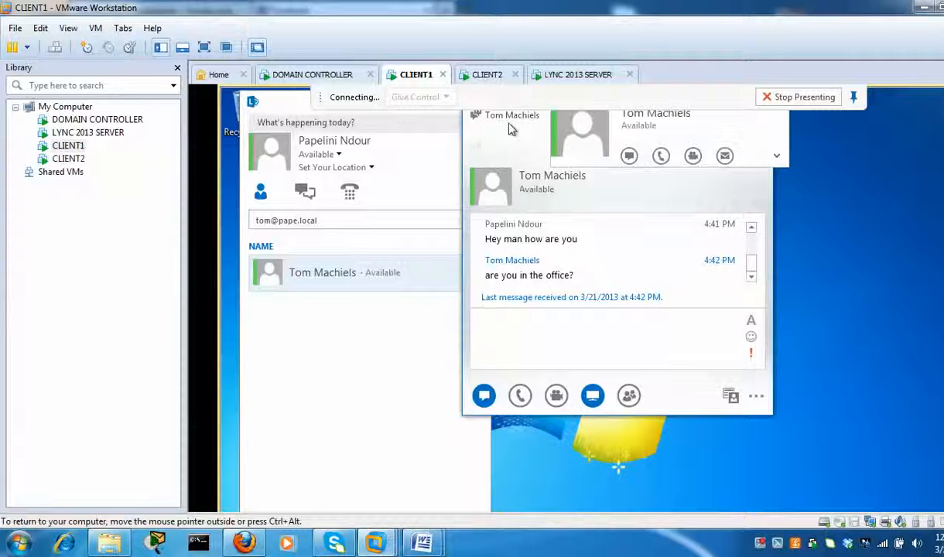
pyautogui.click(485, 75)
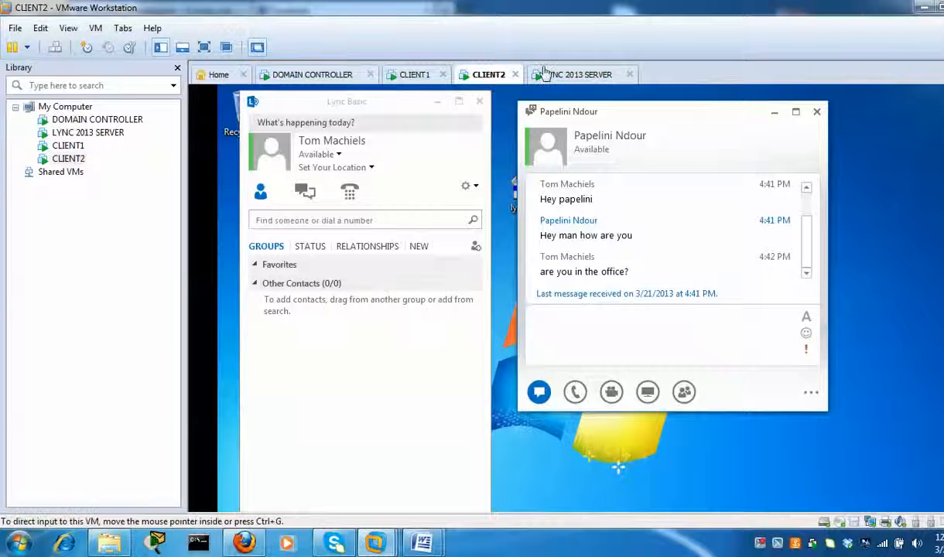
# - Restart sharing the CLIENT1 desktop in the Lync conversation
pyautogui.click(416, 76)
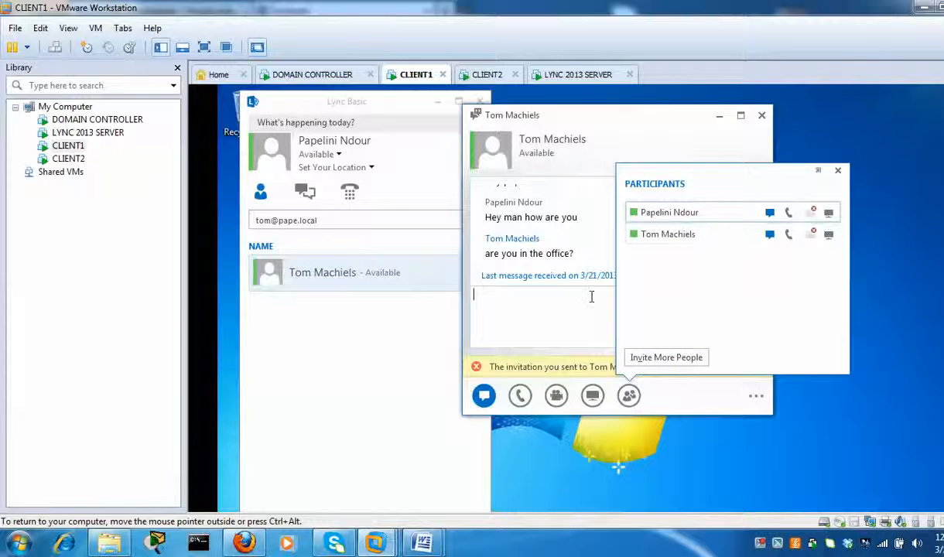
pyautogui.moveTo(595, 402)
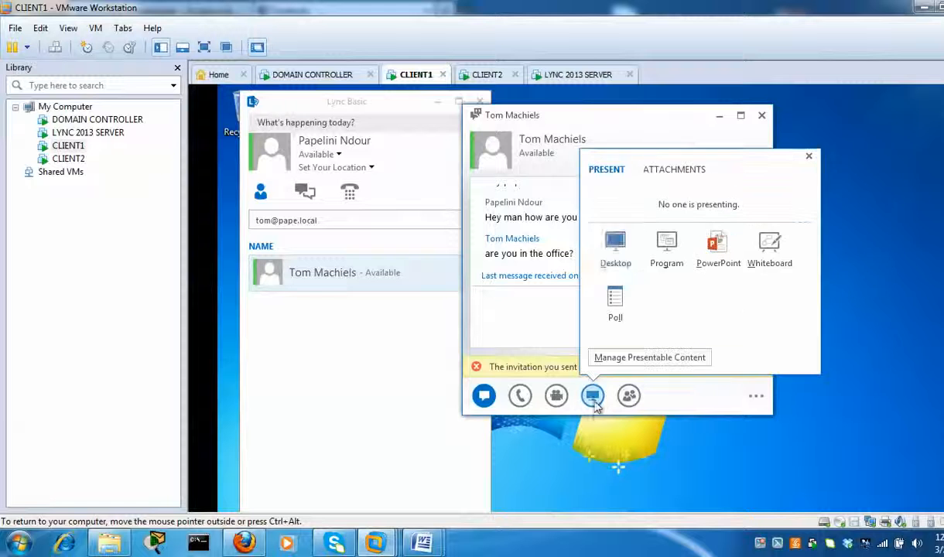
pyautogui.click(616, 246)
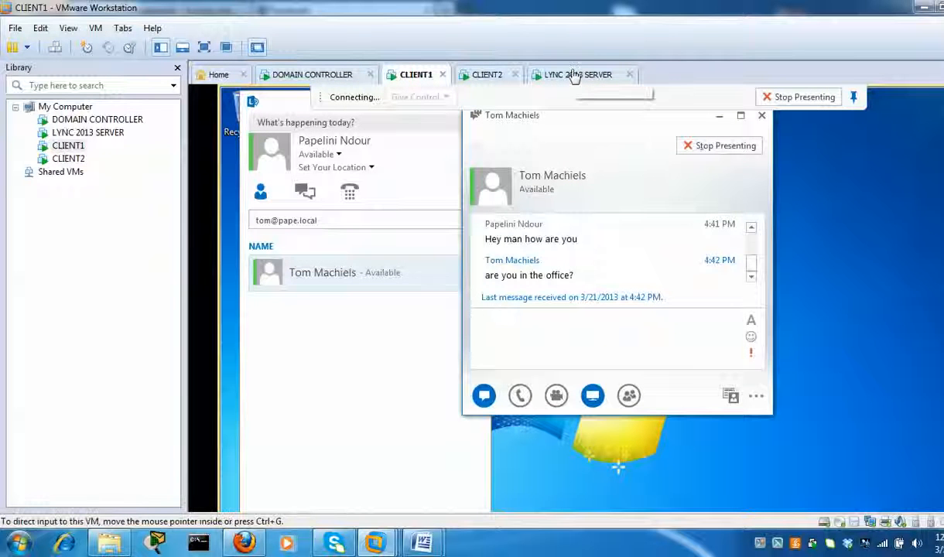
# - Check the presentation invitation on CLIENT2, then CLIENT1, ending back on CLIENT2
pyautogui.click(485, 73)
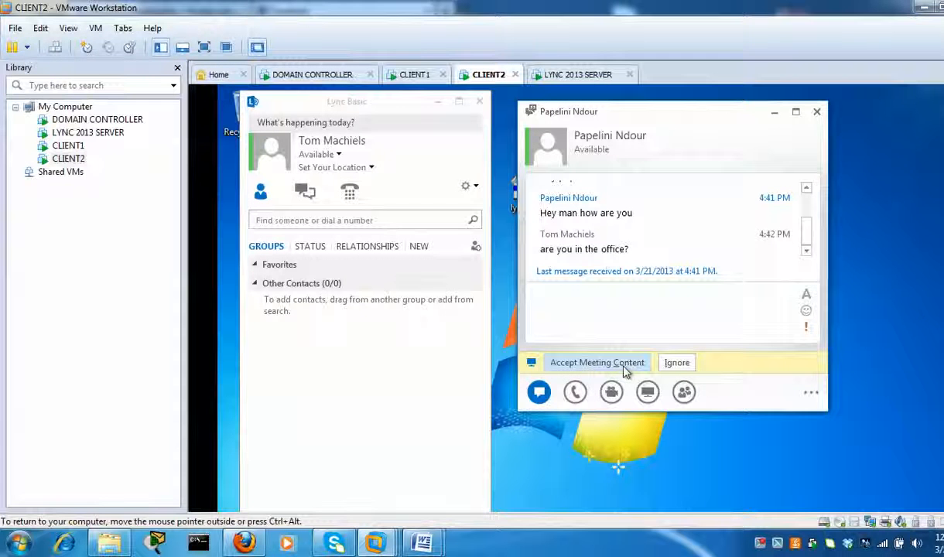
pyautogui.click(410, 75)
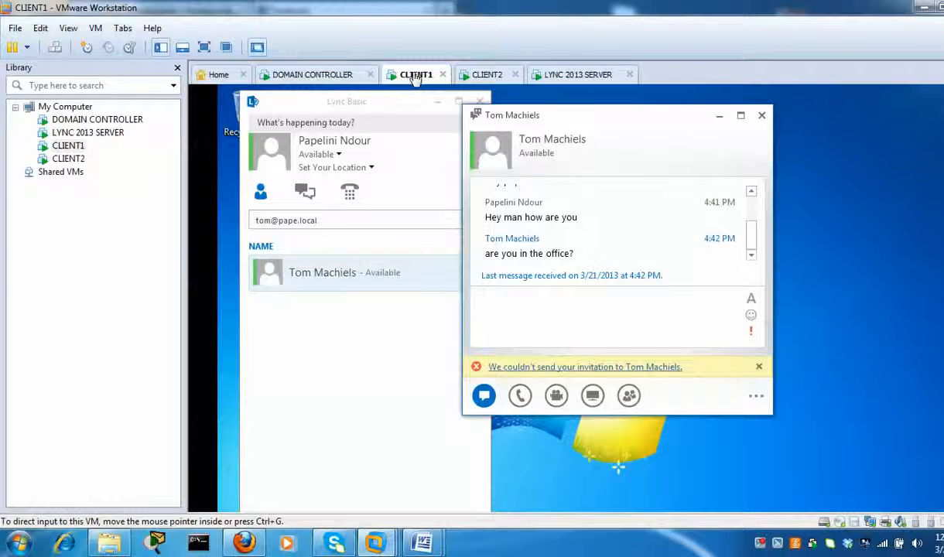
pyautogui.click(488, 75)
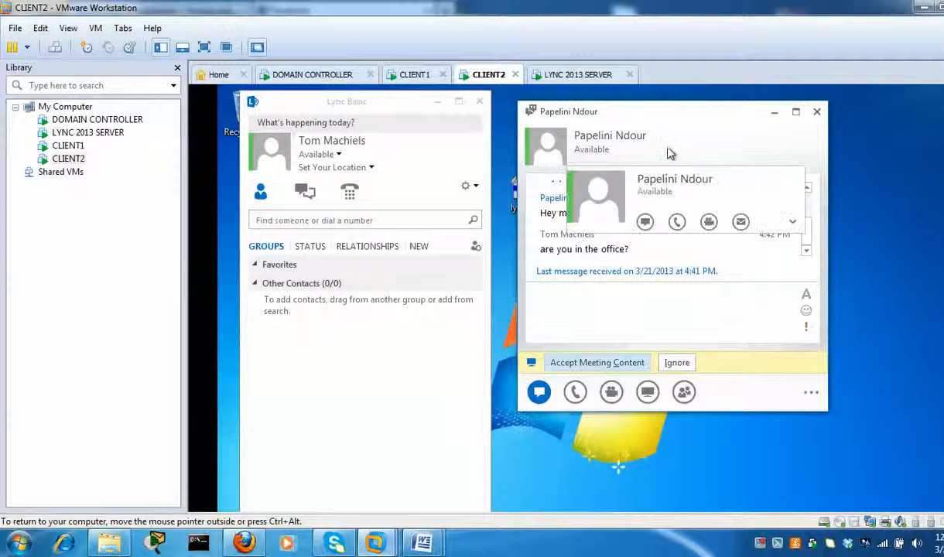
# - Expand and close the contact's full card on CLIENT2, then bring up Lync's Present popup
pyautogui.moveTo(548, 150)
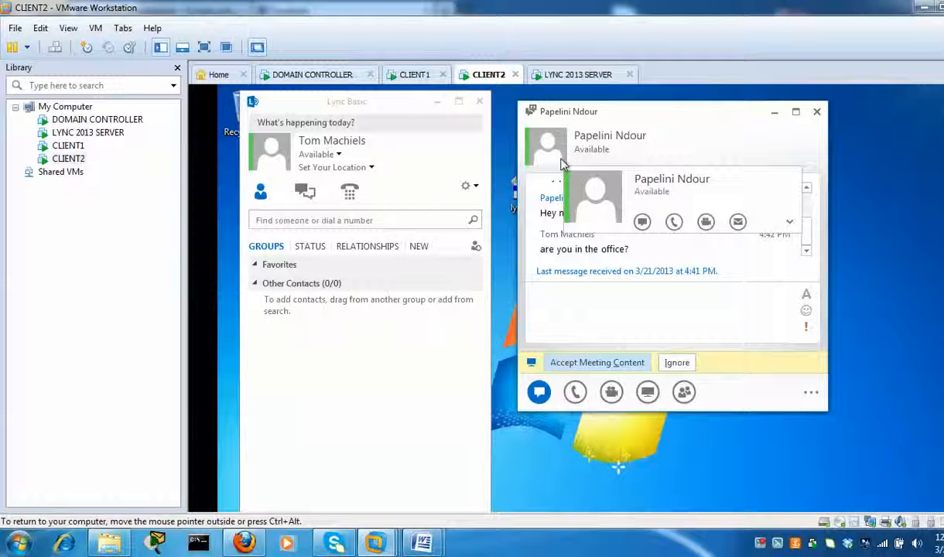
pyautogui.click(789, 221)
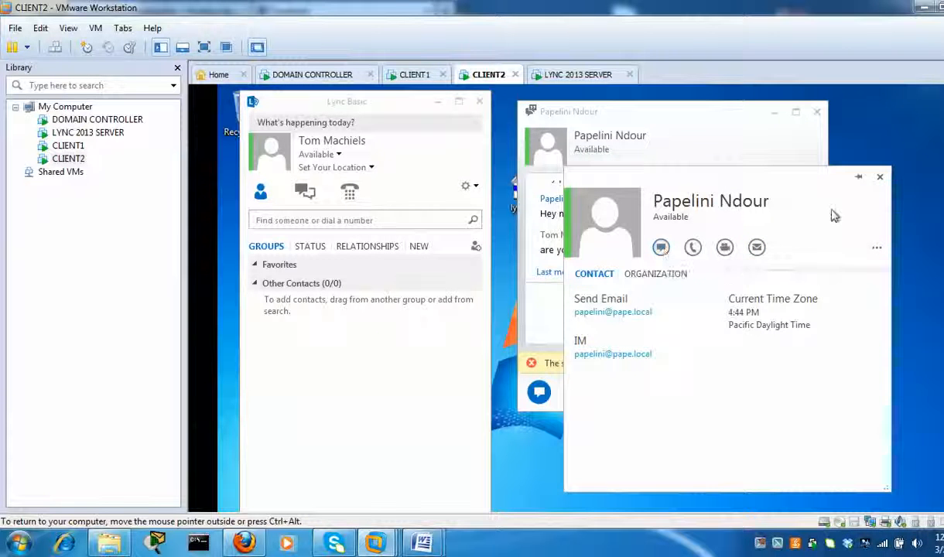
pyautogui.click(877, 179)
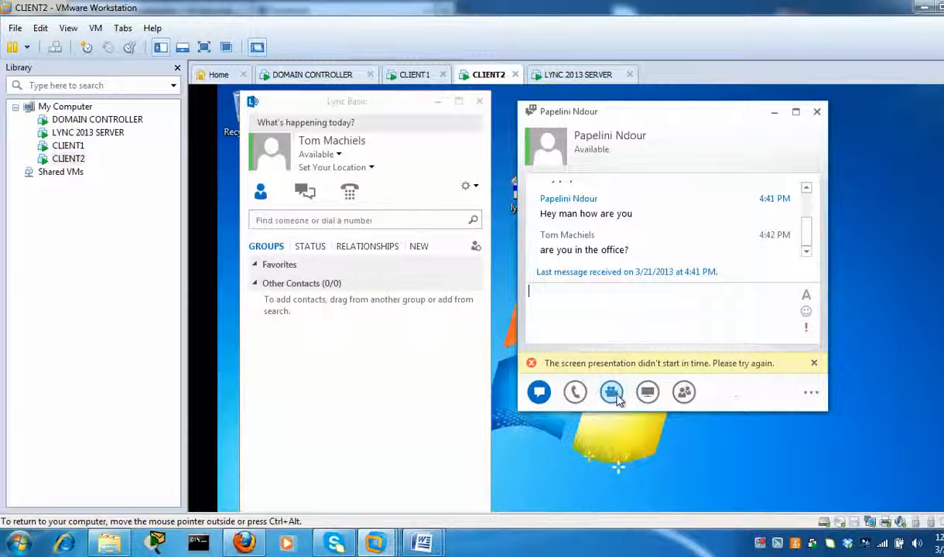
pyautogui.moveTo(612, 395)
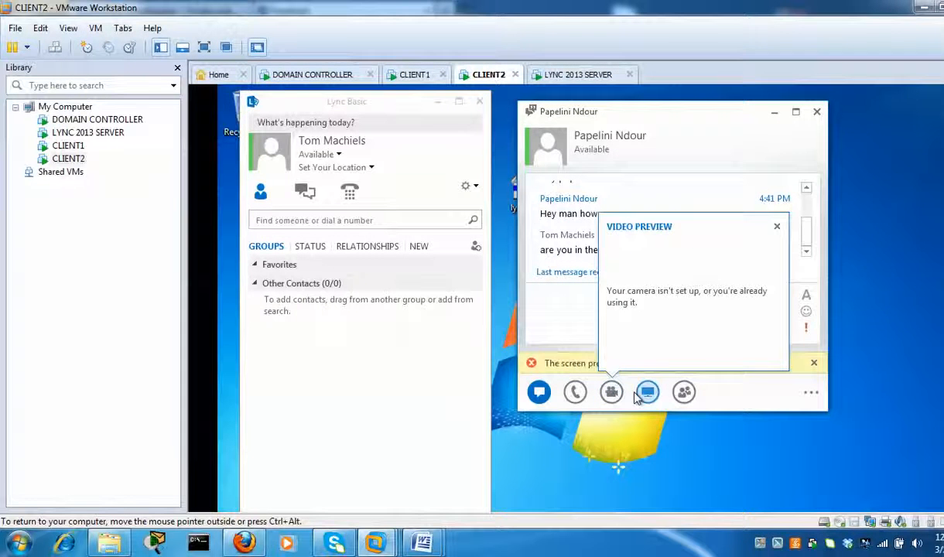
pyautogui.moveTo(647, 395)
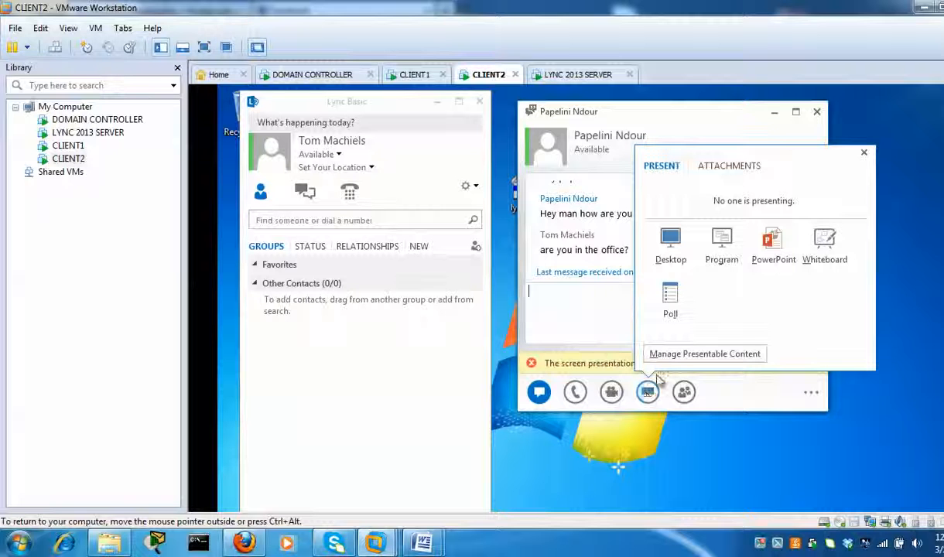
# - Present CLIENT2's whole desktop and accept the meeting content on CLIENT1 to view it
pyautogui.click(671, 244)
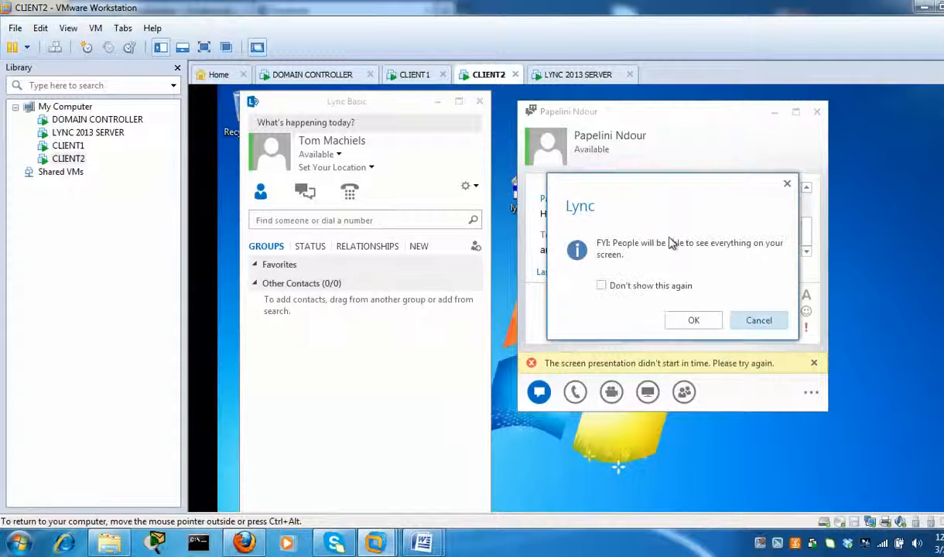
pyautogui.click(685, 320)
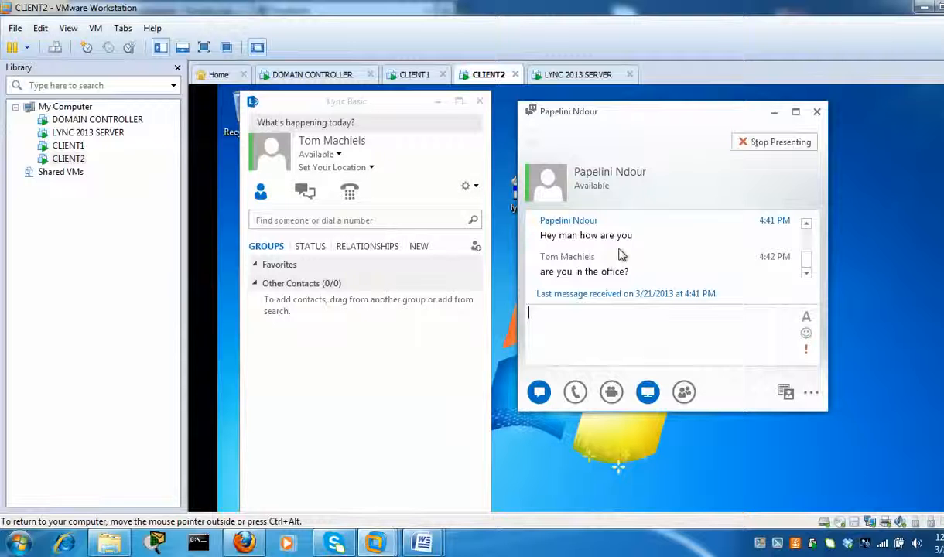
pyautogui.click(415, 75)
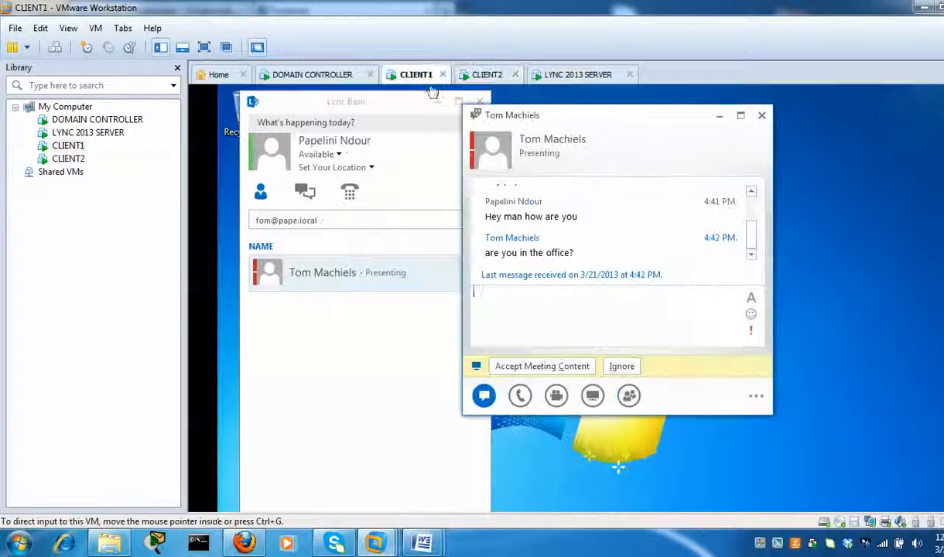
pyautogui.click(538, 370)
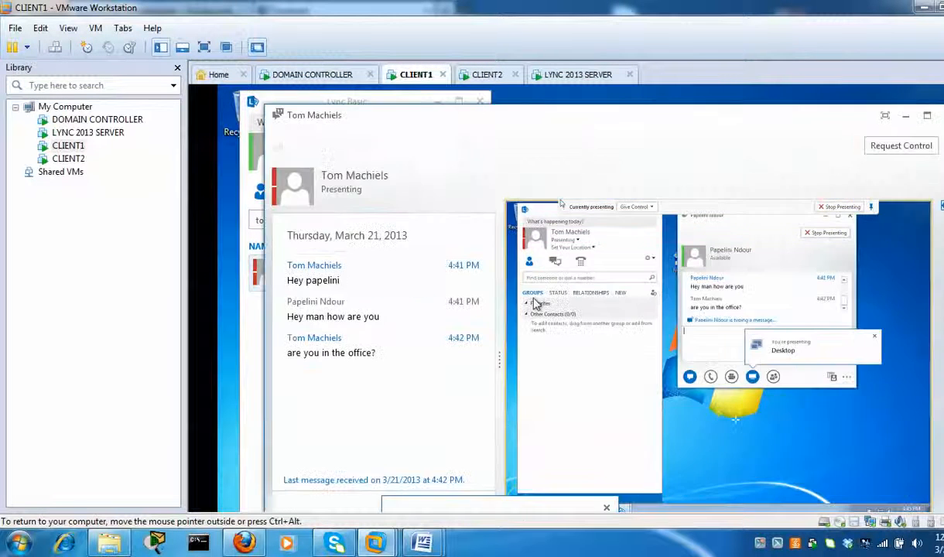
pyautogui.moveTo(364, 181)
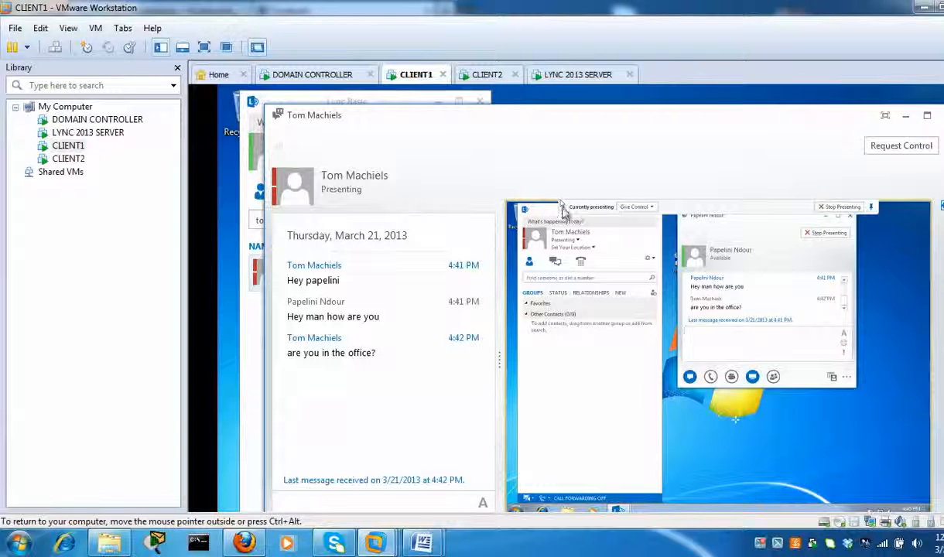
pyautogui.click(487, 75)
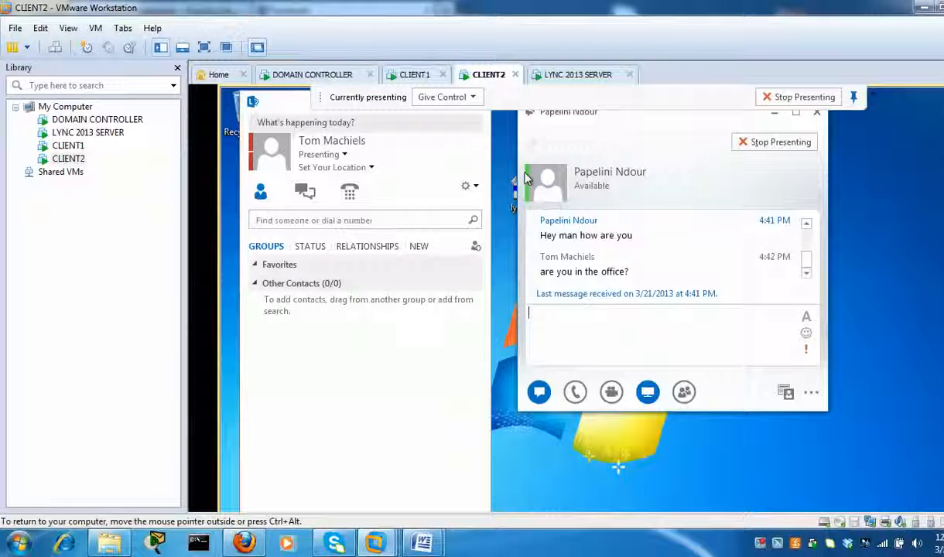
# - Give control of CLIENT2's shared desktop to the CLIENT1 attendee and confirm
pyautogui.click(455, 102)
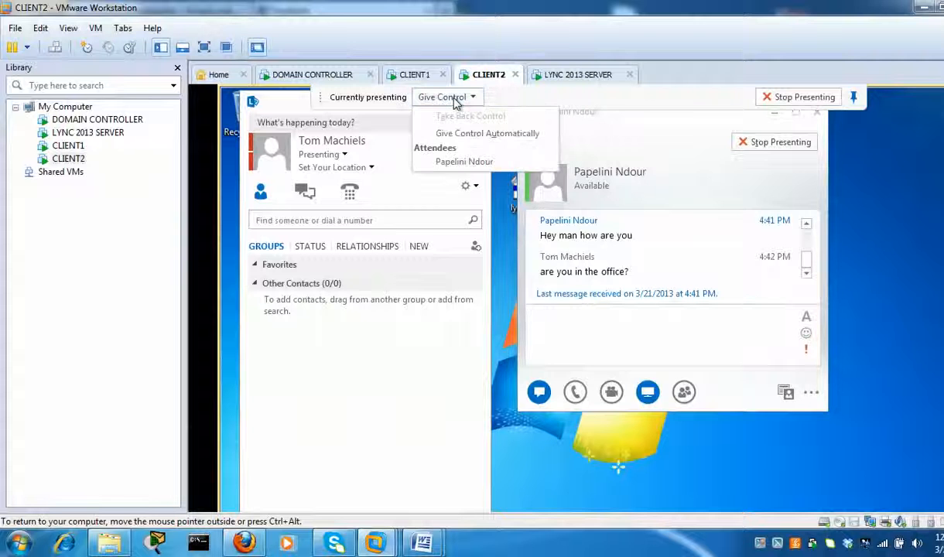
pyautogui.click(453, 164)
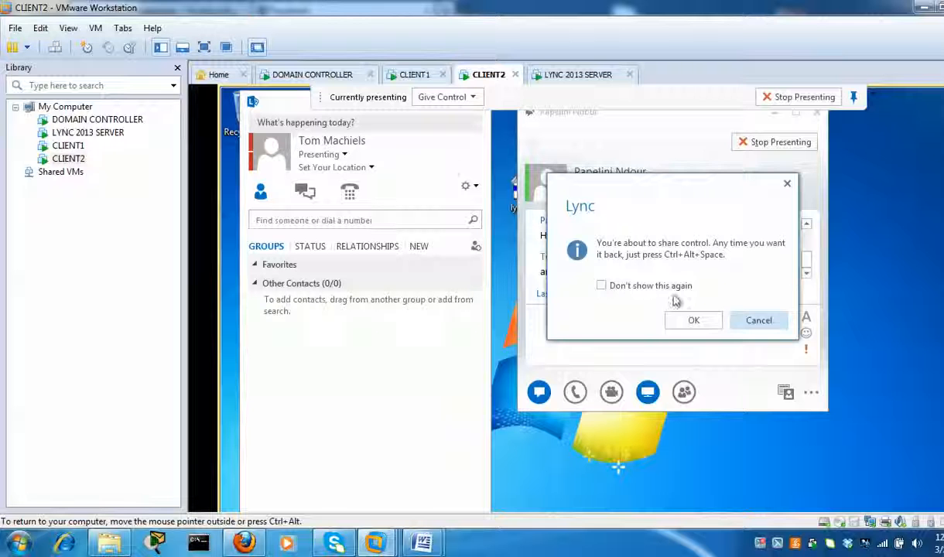
pyautogui.click(691, 319)
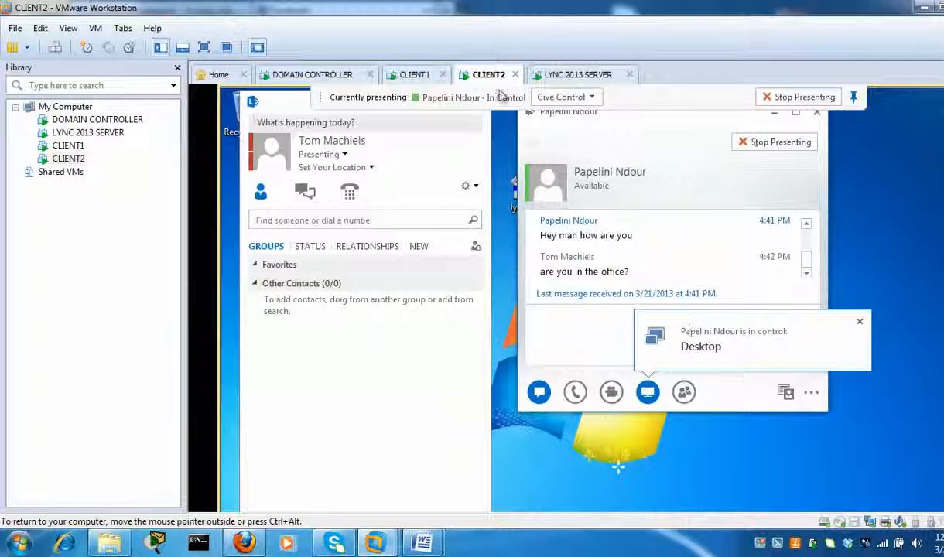
pyautogui.click(414, 78)
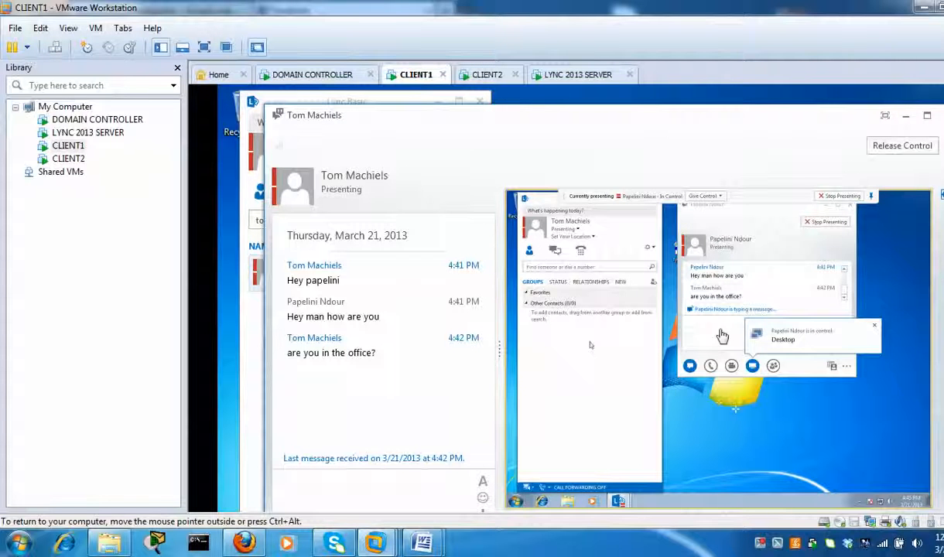
# - Send the message "hey" in the shared Lync conversation
pyautogui.click(718, 339)
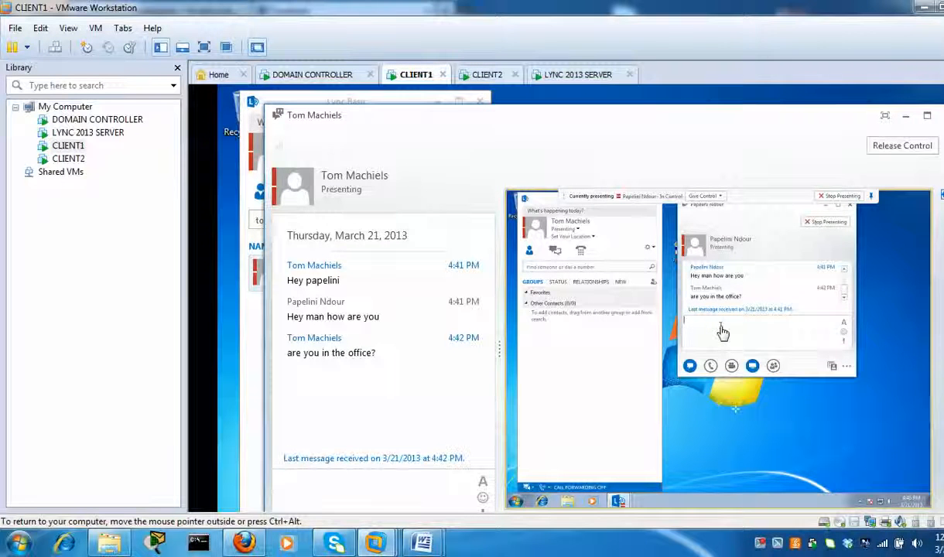
pyautogui.write('heye')
pyautogui.press('BackSpace')
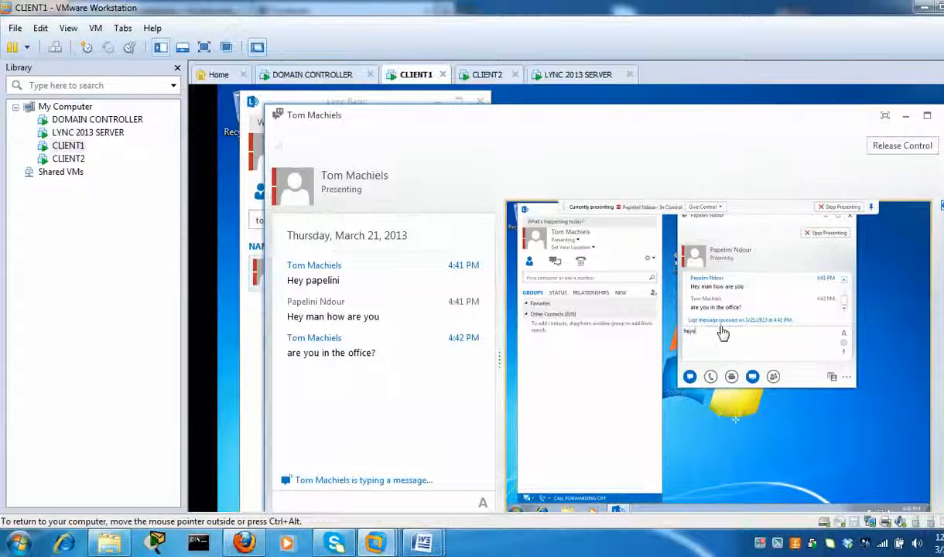
pyautogui.press('Return')
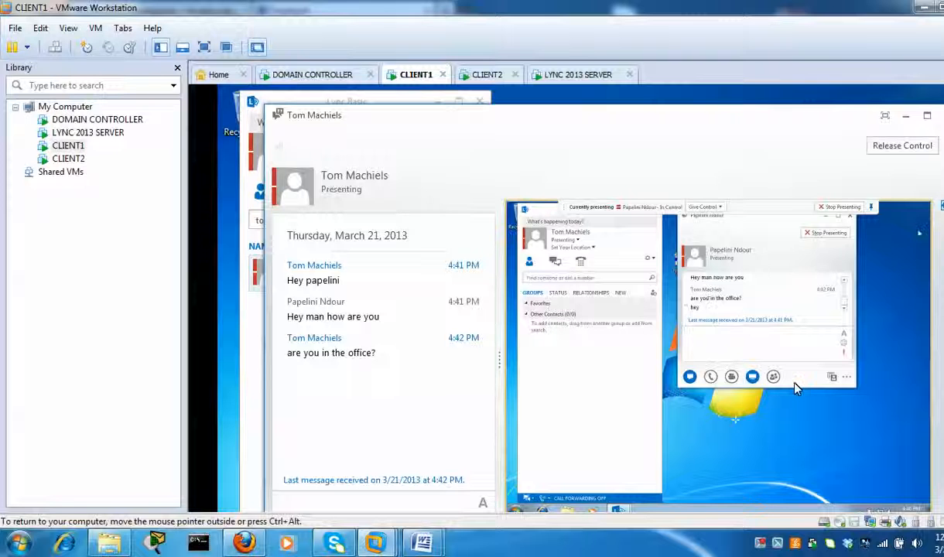
# - Remotely open Control Panel > System and Security on CLIENT2, then close it
pyautogui.click(515, 513)
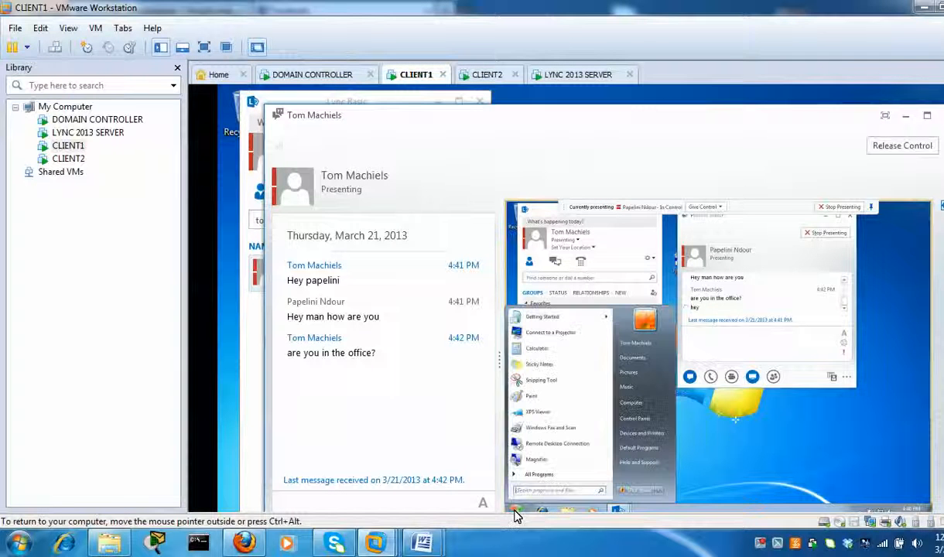
pyautogui.click(638, 423)
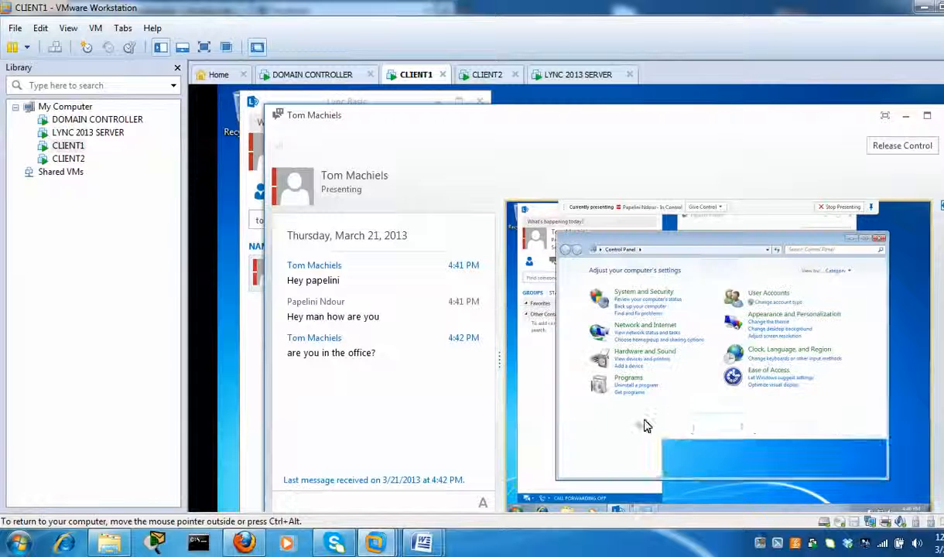
pyautogui.click(653, 297)
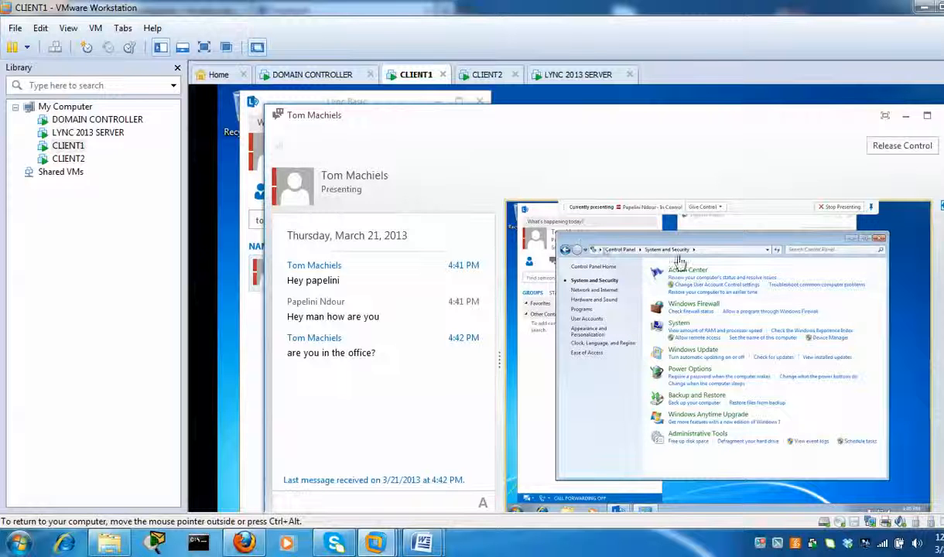
pyautogui.click(879, 238)
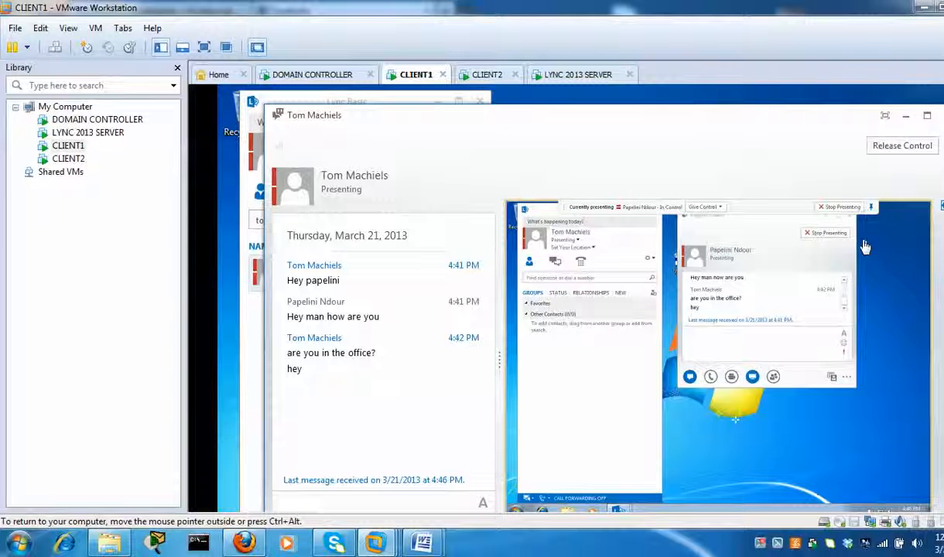